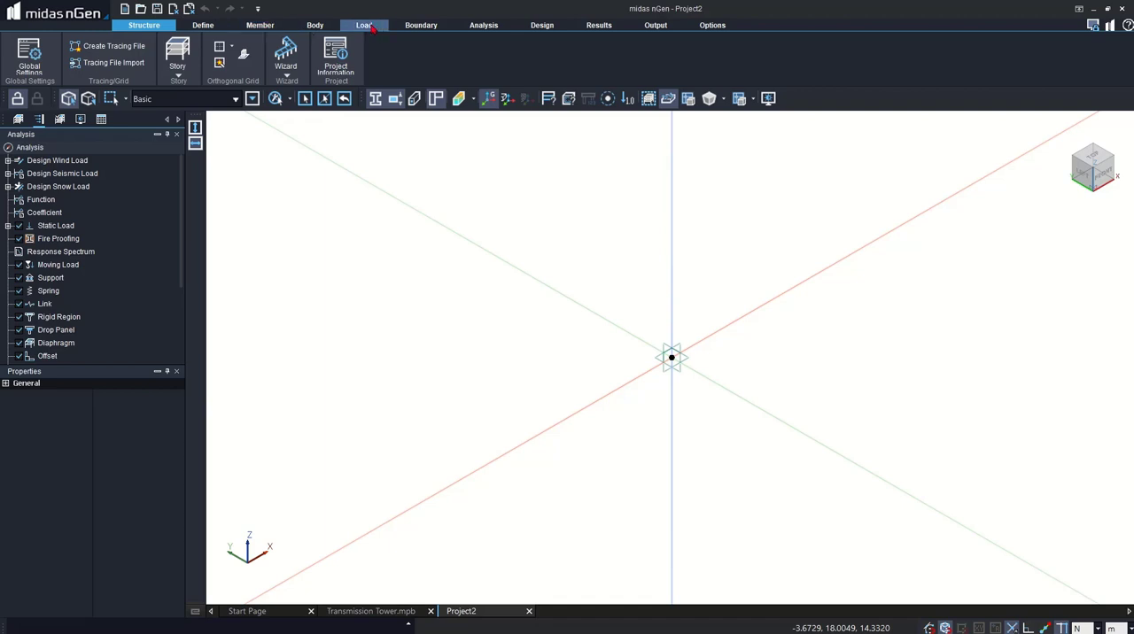
click(321, 25)
click(262, 24)
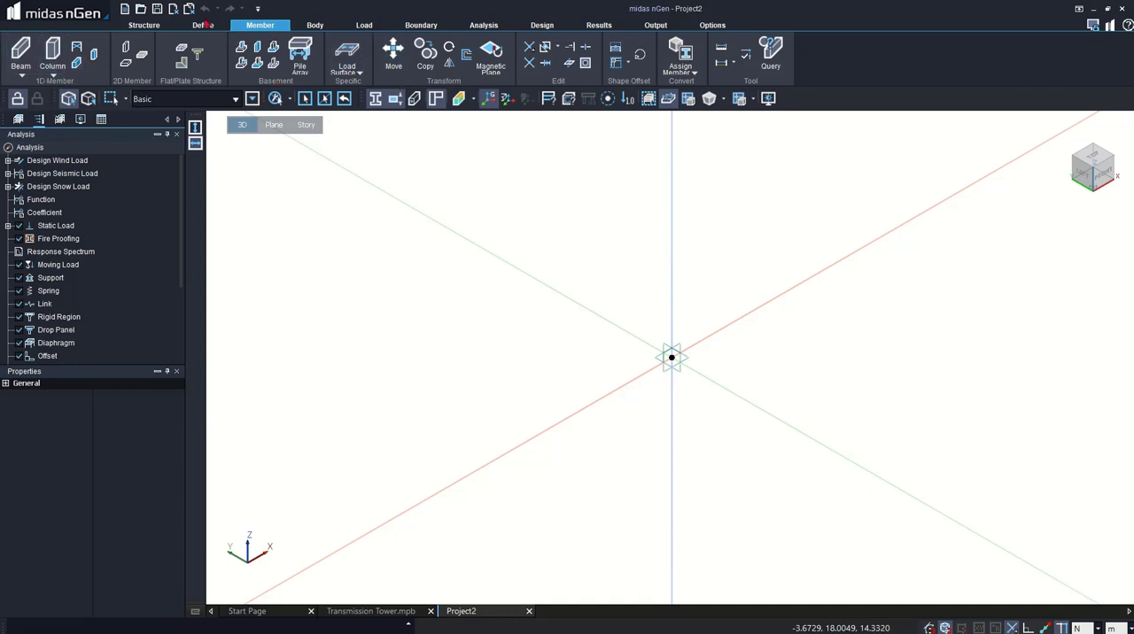
click(163, 26)
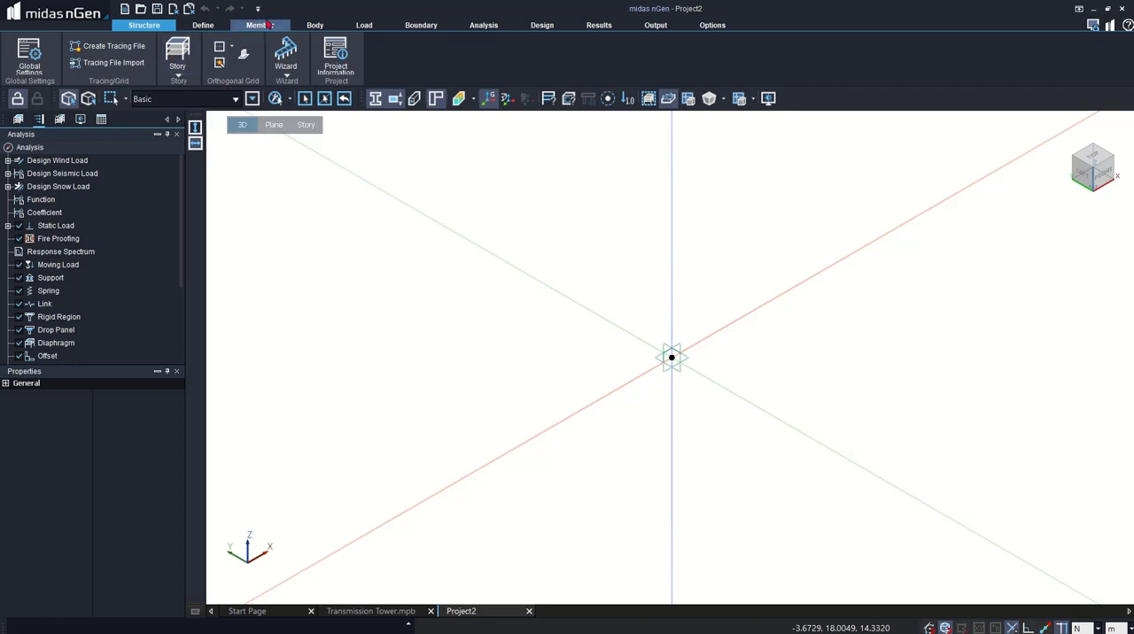
click(265, 25)
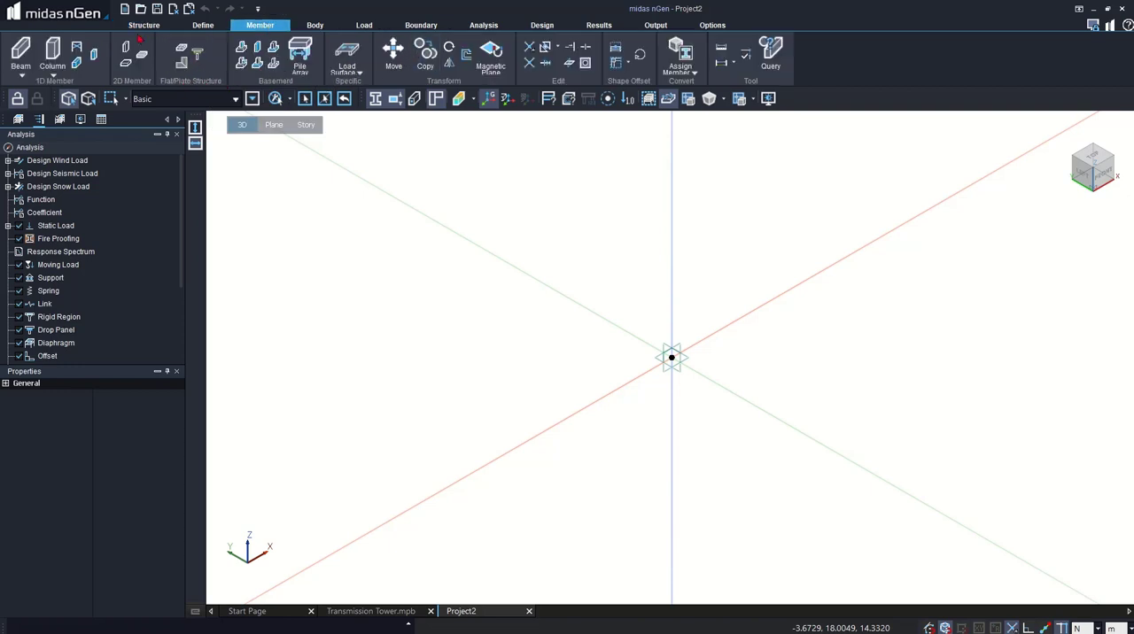
click(134, 26)
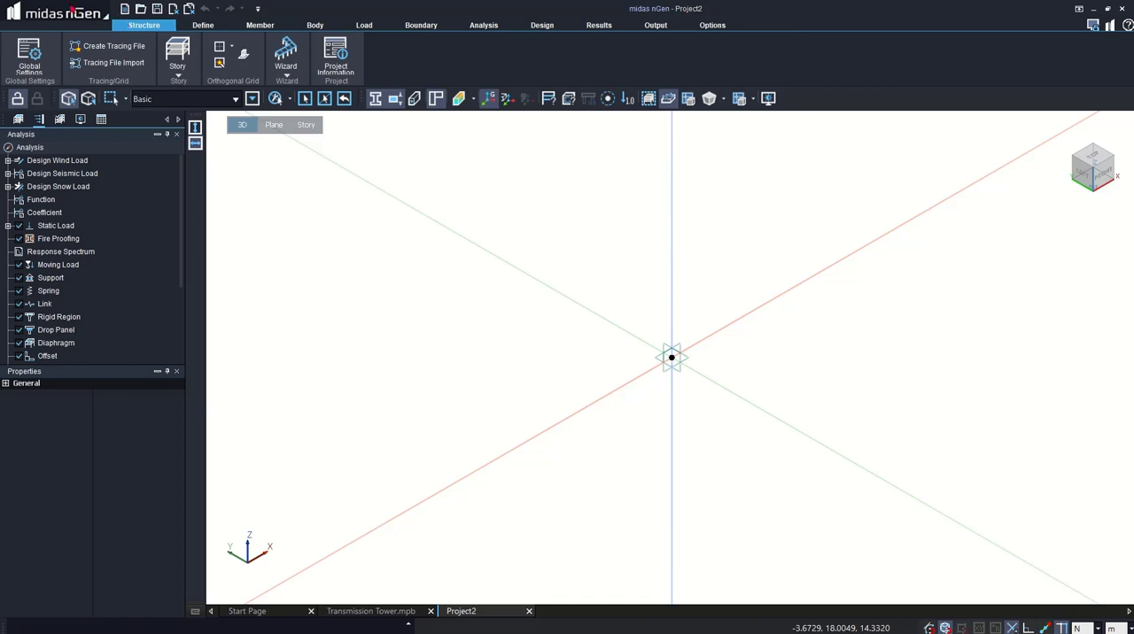
- Start a DWG/DXF geometry import and load the file transmission tower.dxf
click(71, 9)
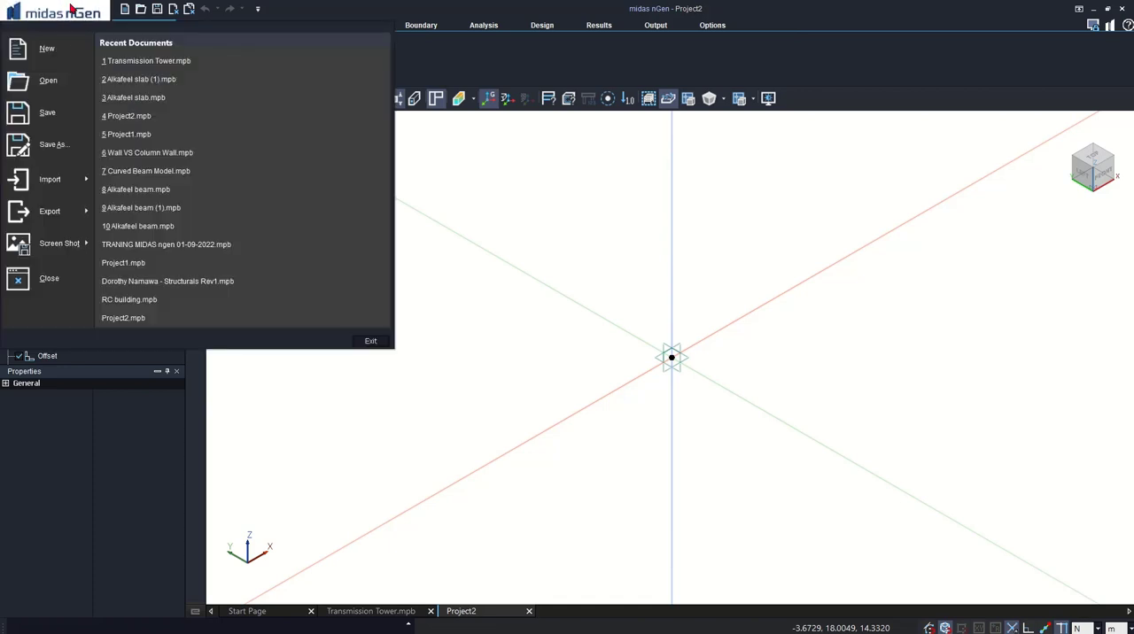
mouse_move(31, 180)
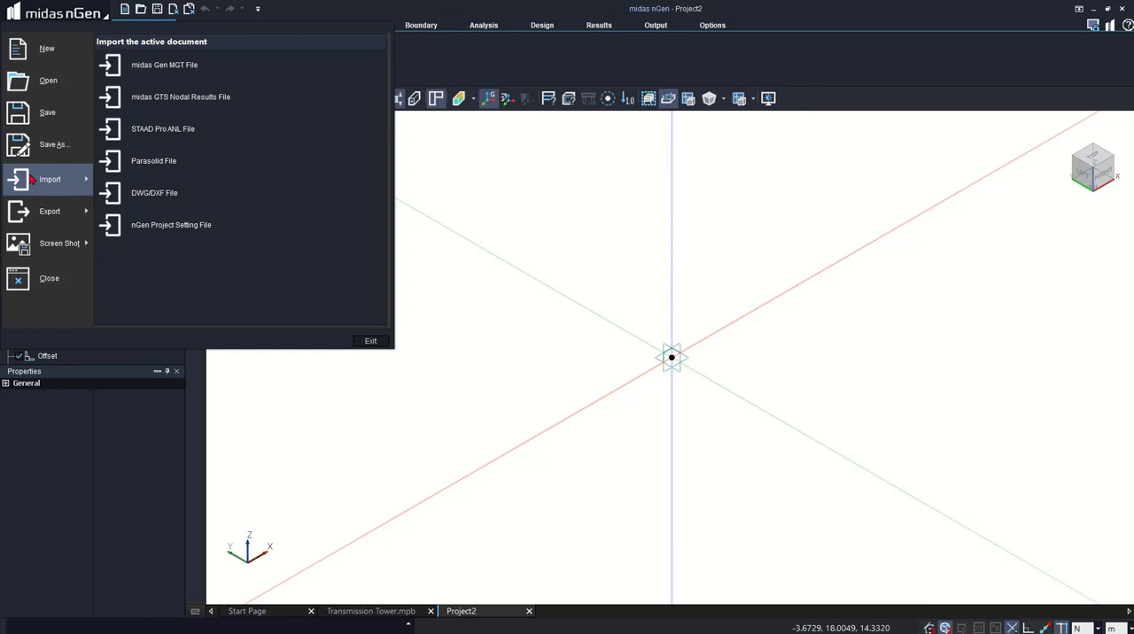
click(165, 193)
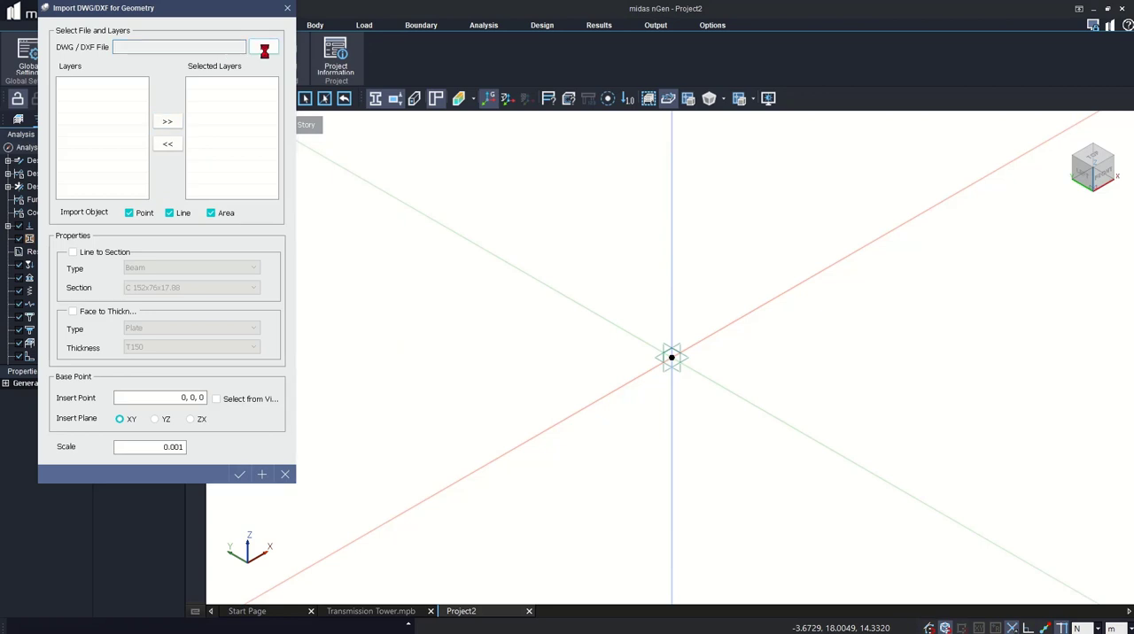
click(265, 51)
double_click(142, 146)
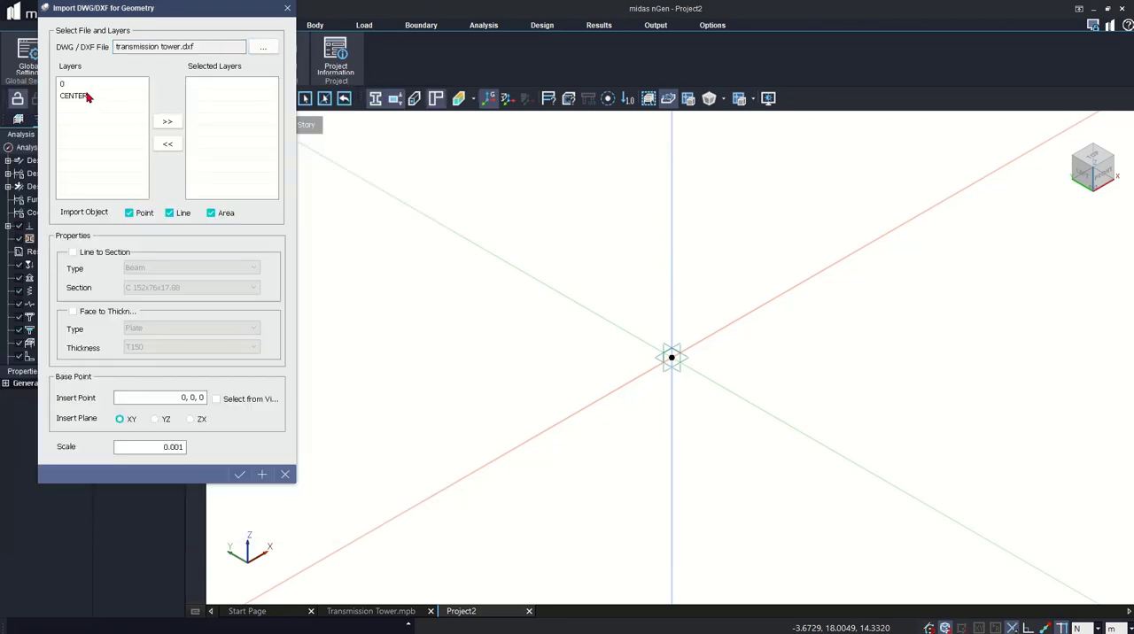
- Include the CENTER_ layer in the import and set the scale to 1
click(78, 96)
click(169, 124)
double_click(154, 447)
text(1)
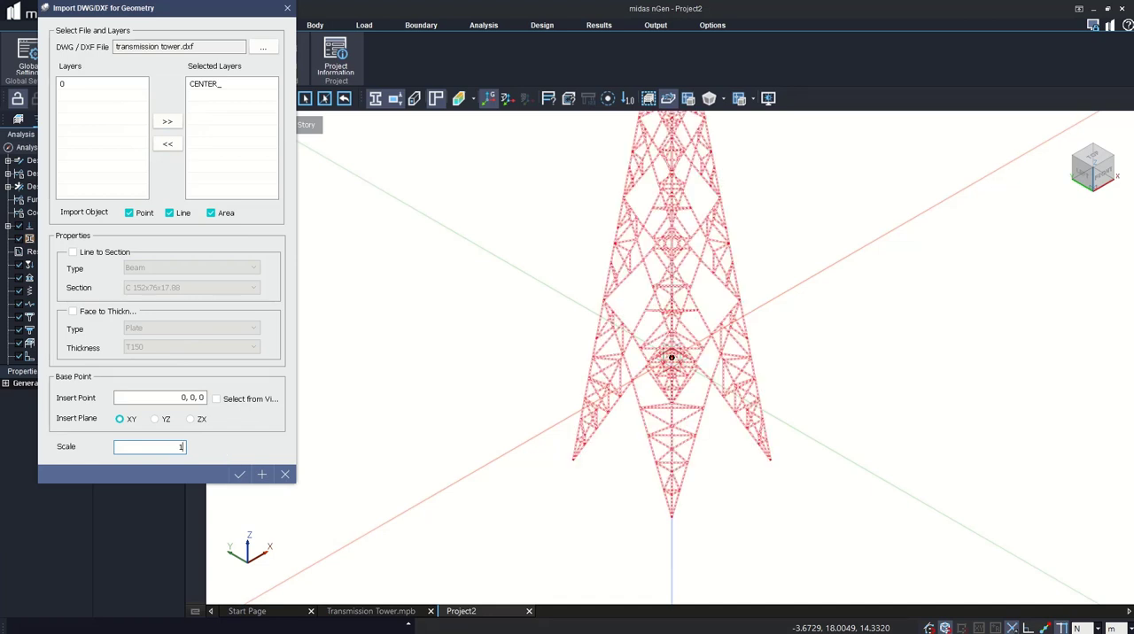
- Convert the imported lines to Column members with section L 100x100x15.0 and complete the import
scroll(564, 513, down, 3)
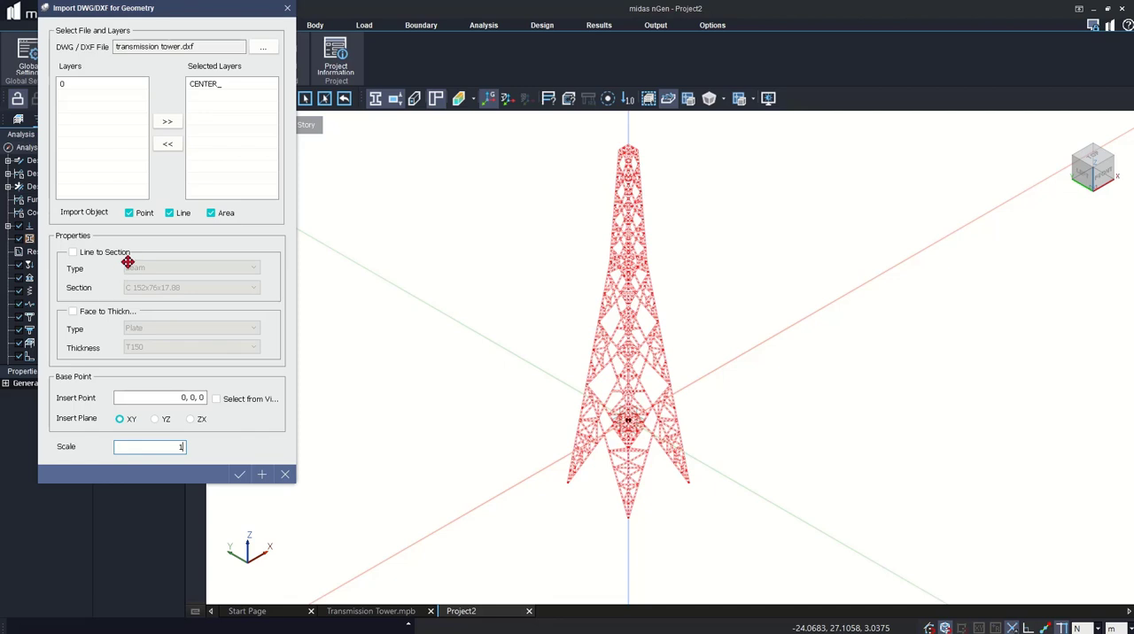
click(99, 253)
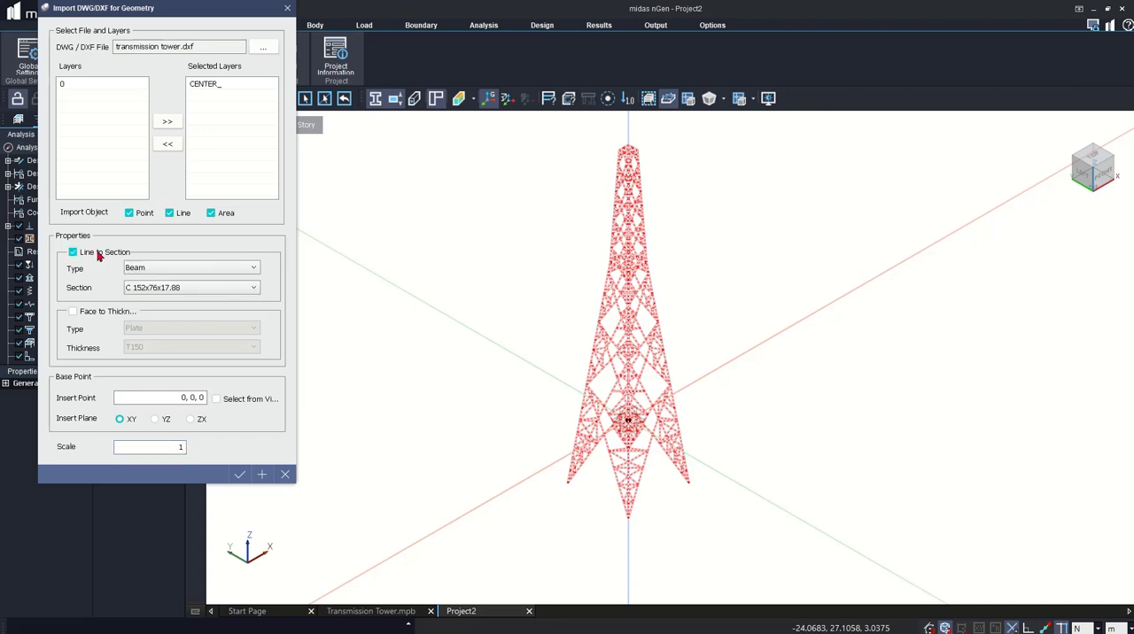
click(138, 273)
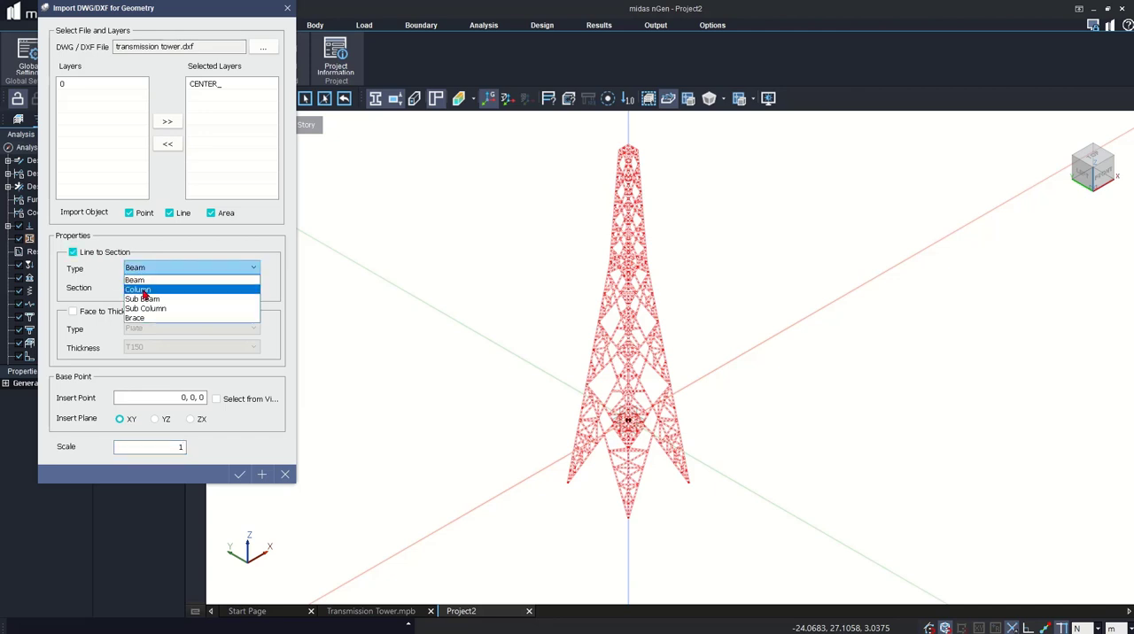
click(139, 289)
click(131, 287)
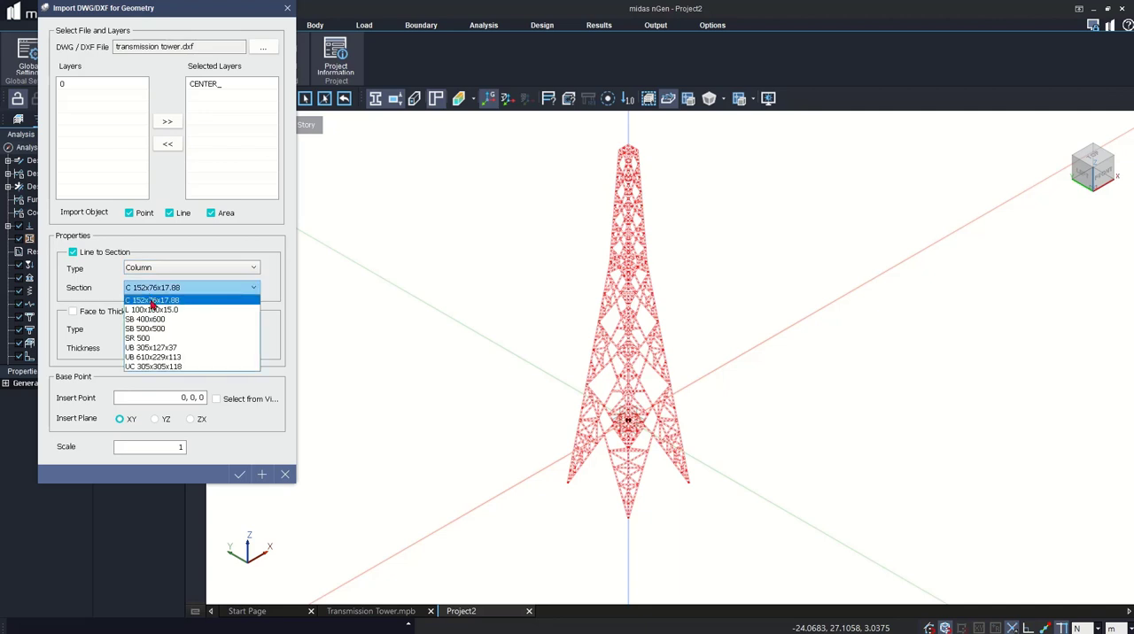
click(144, 310)
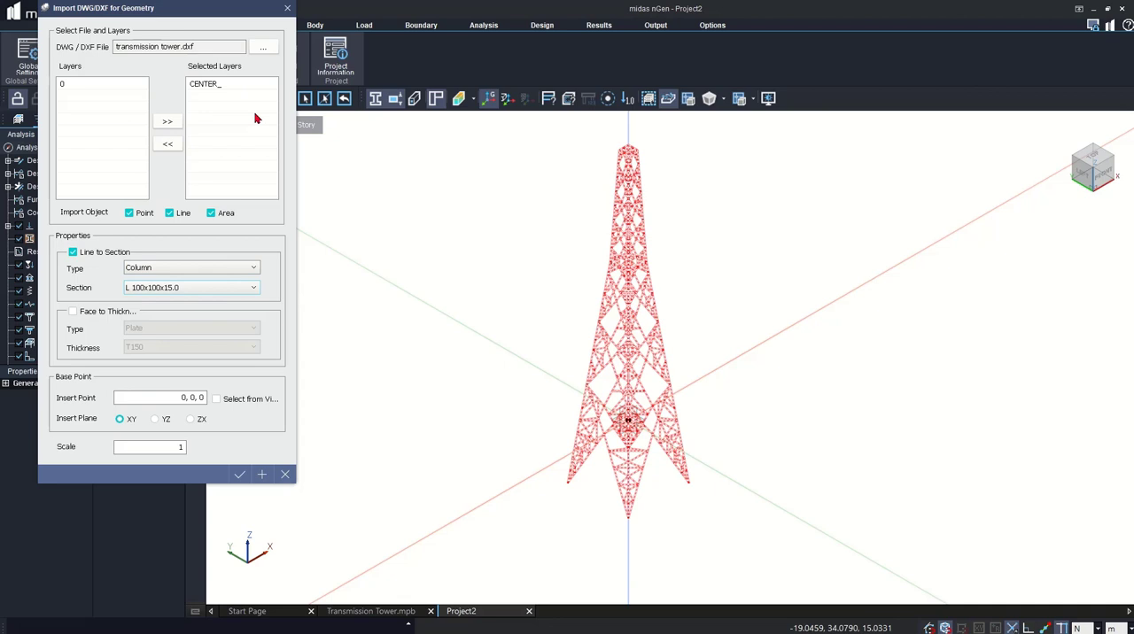
click(239, 474)
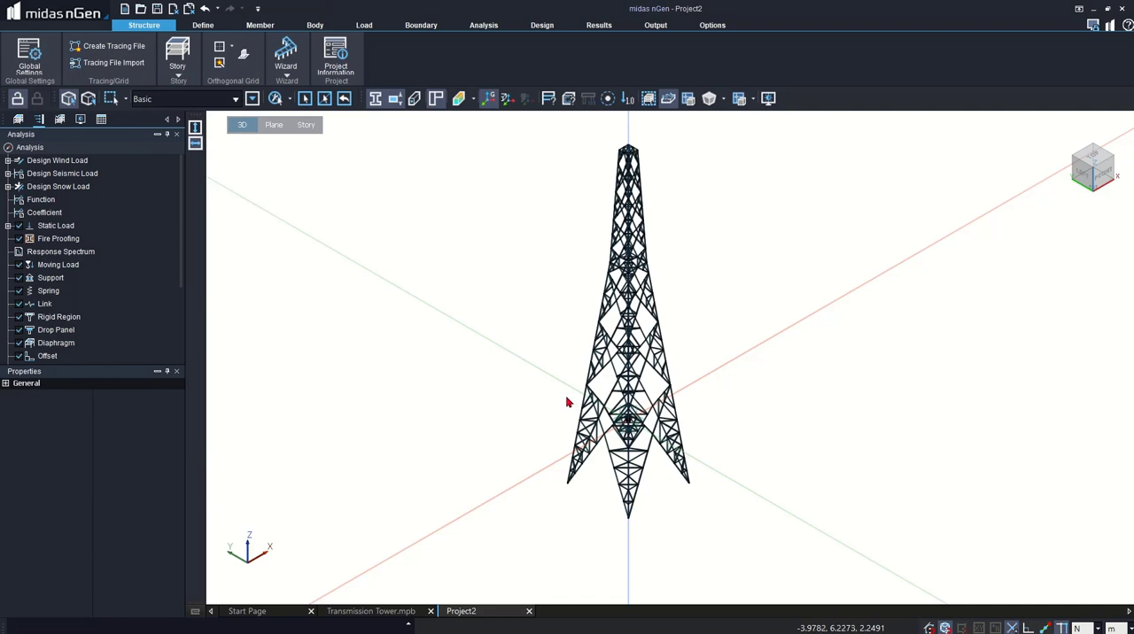
- Add a self weight load in Static Load Set-1 with a Z scale factor of -1
click(18, 119)
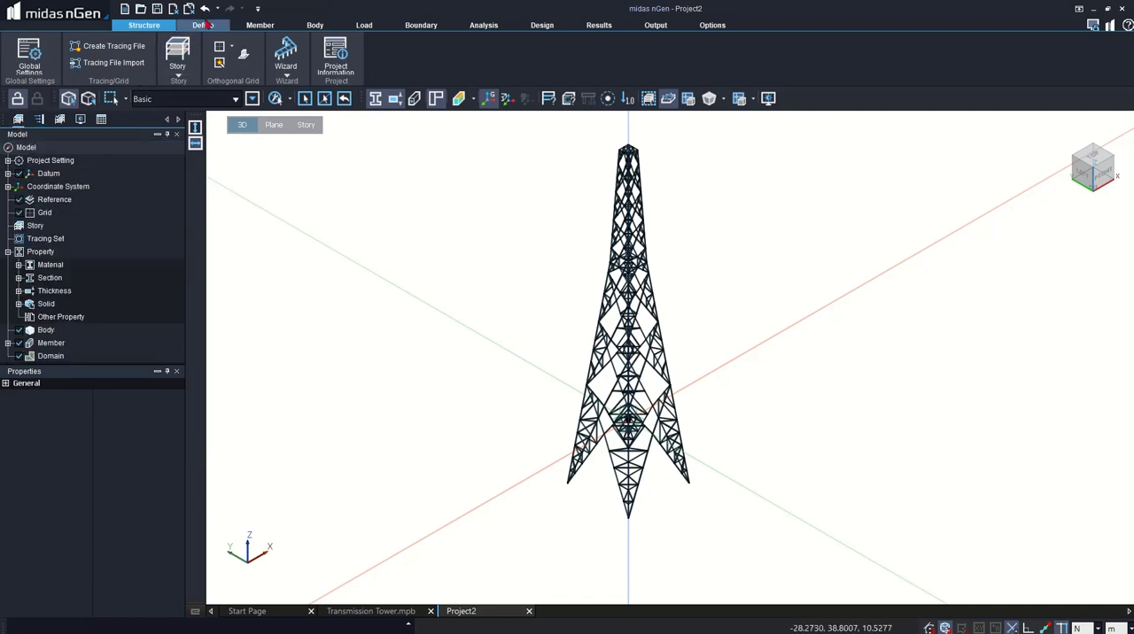
click(367, 26)
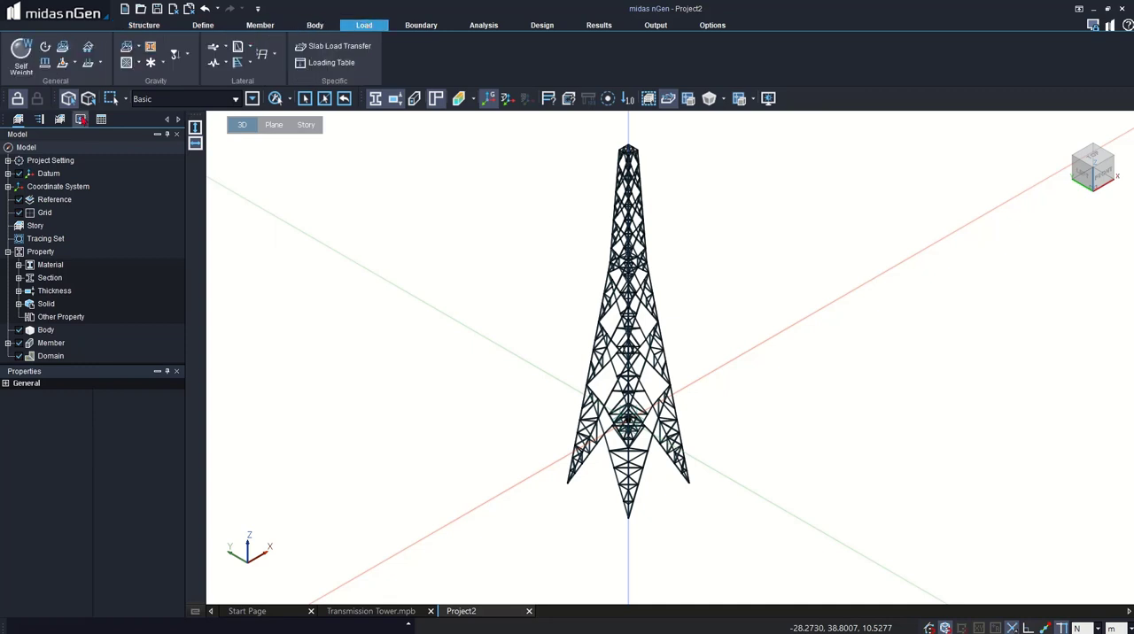
click(22, 55)
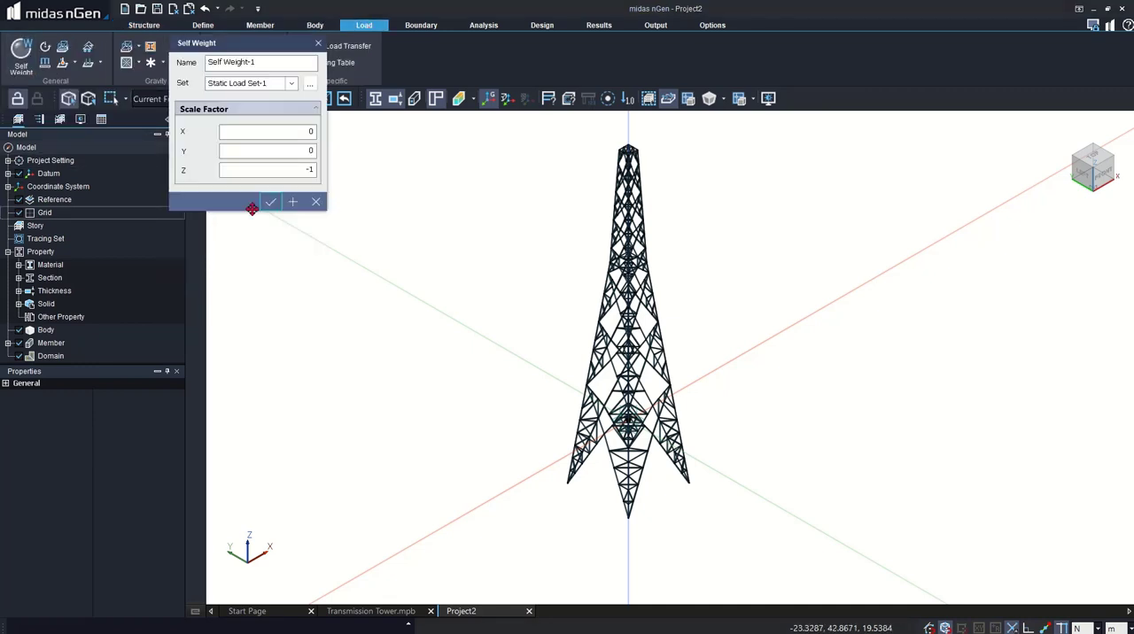
click(250, 205)
click(429, 25)
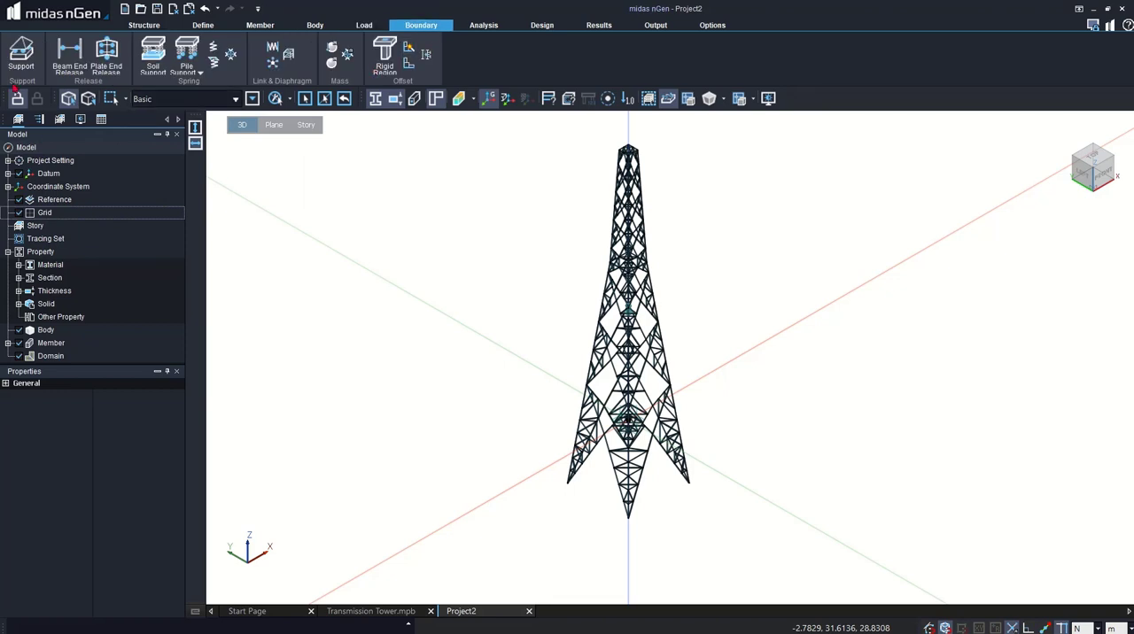
click(21, 55)
click(257, 154)
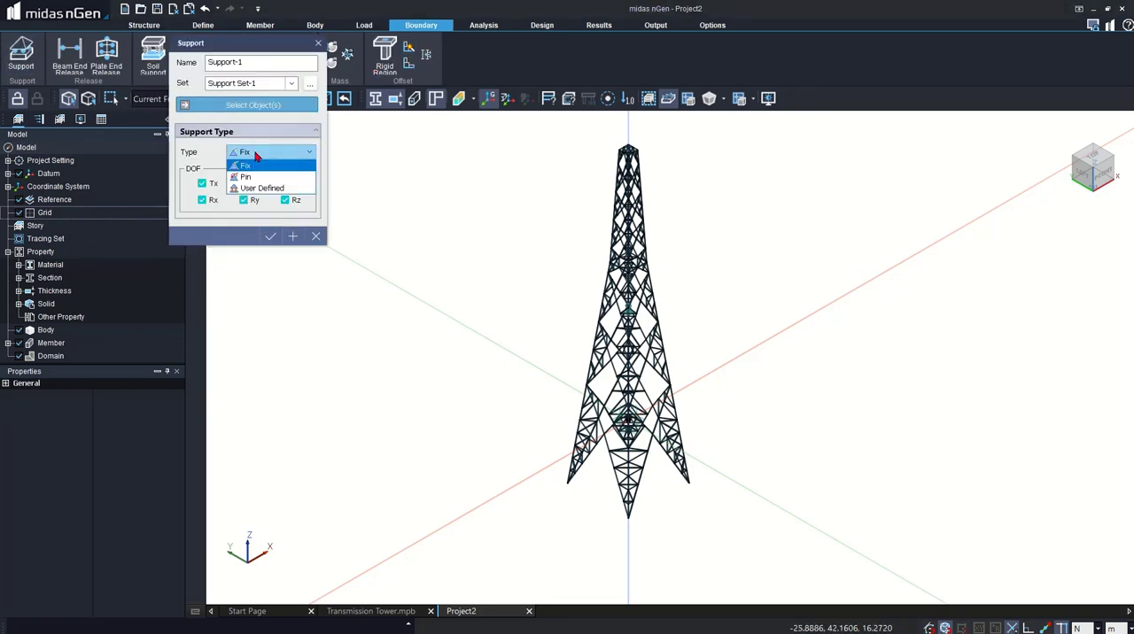
click(248, 176)
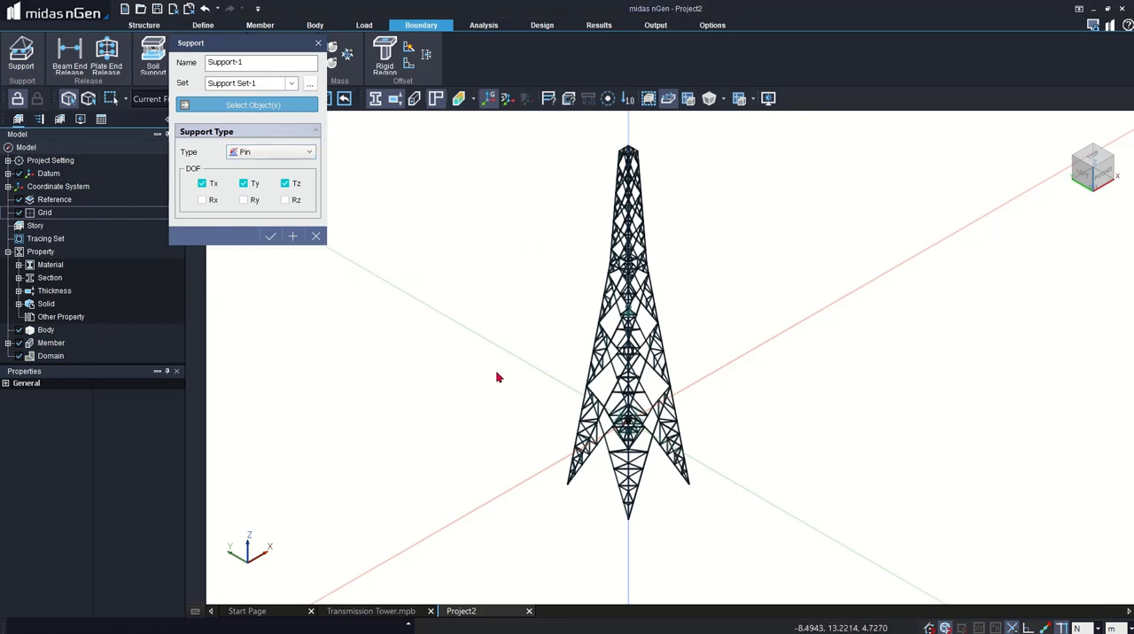
scroll(711, 352, down, 2)
scroll(664, 453, up, 3)
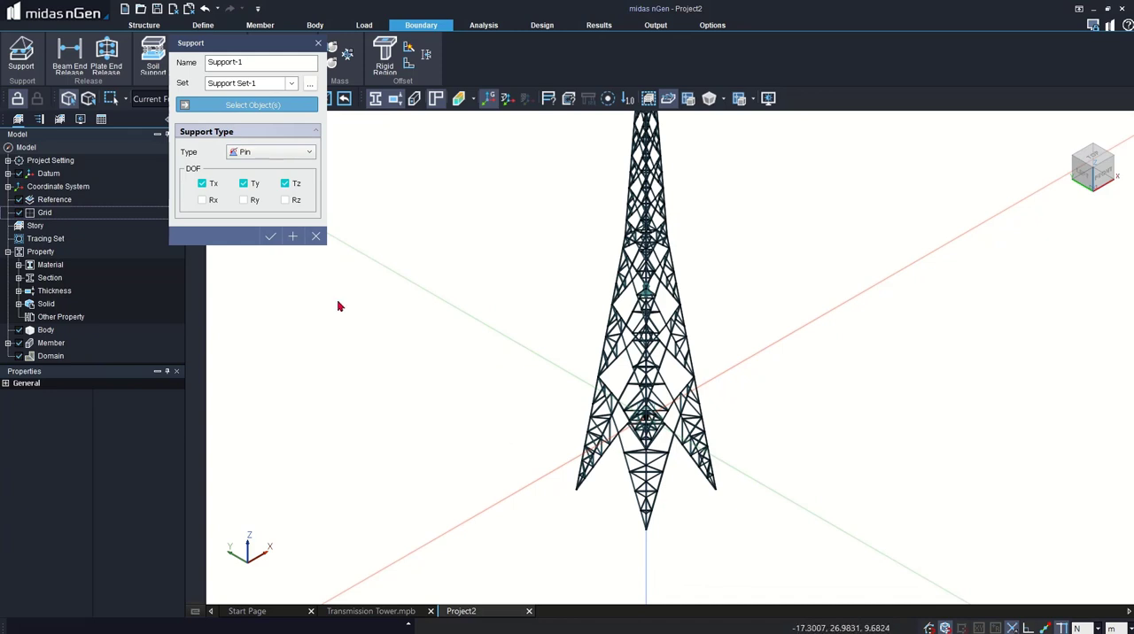
click(318, 43)
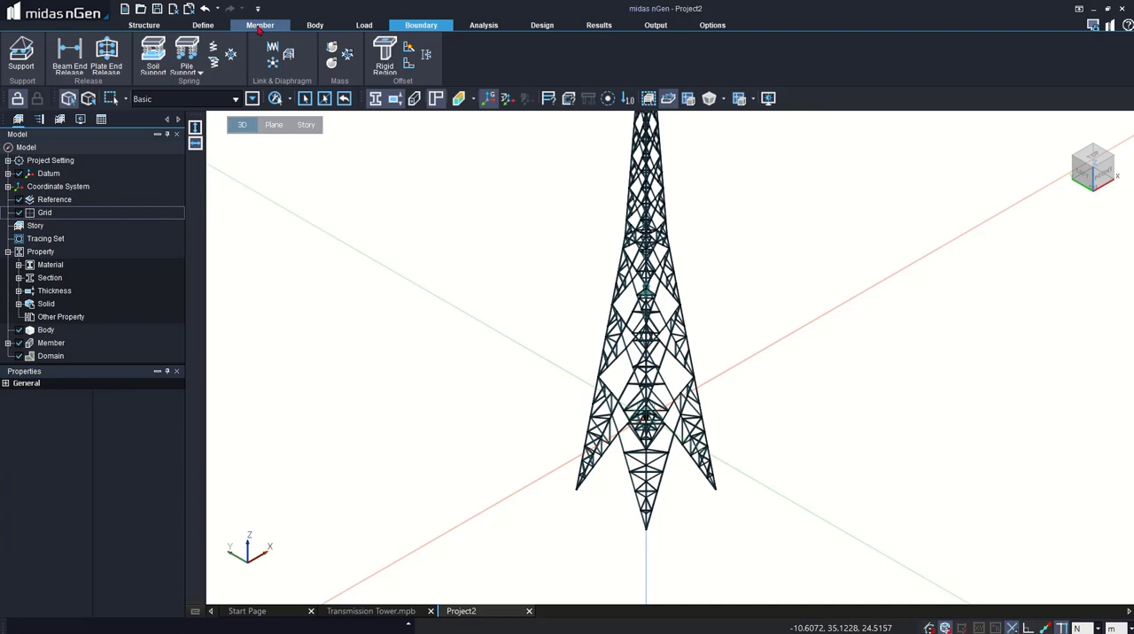
- Start the Pedestal command, select the lowest member of all four tower legs, and set the pedestal height to 1 m
click(259, 26)
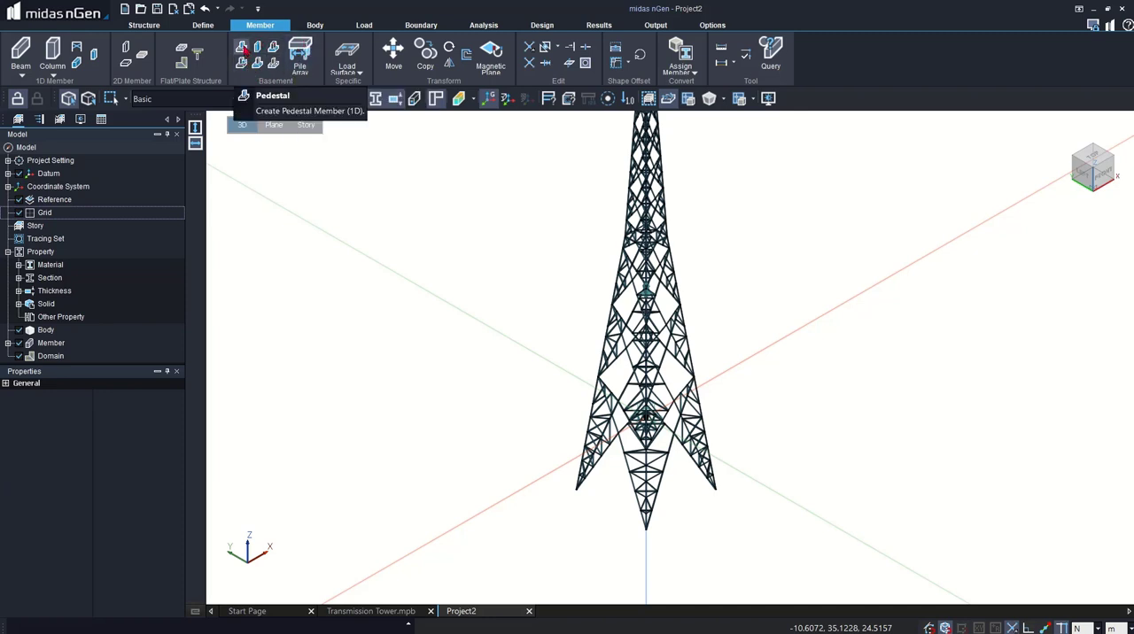
click(242, 49)
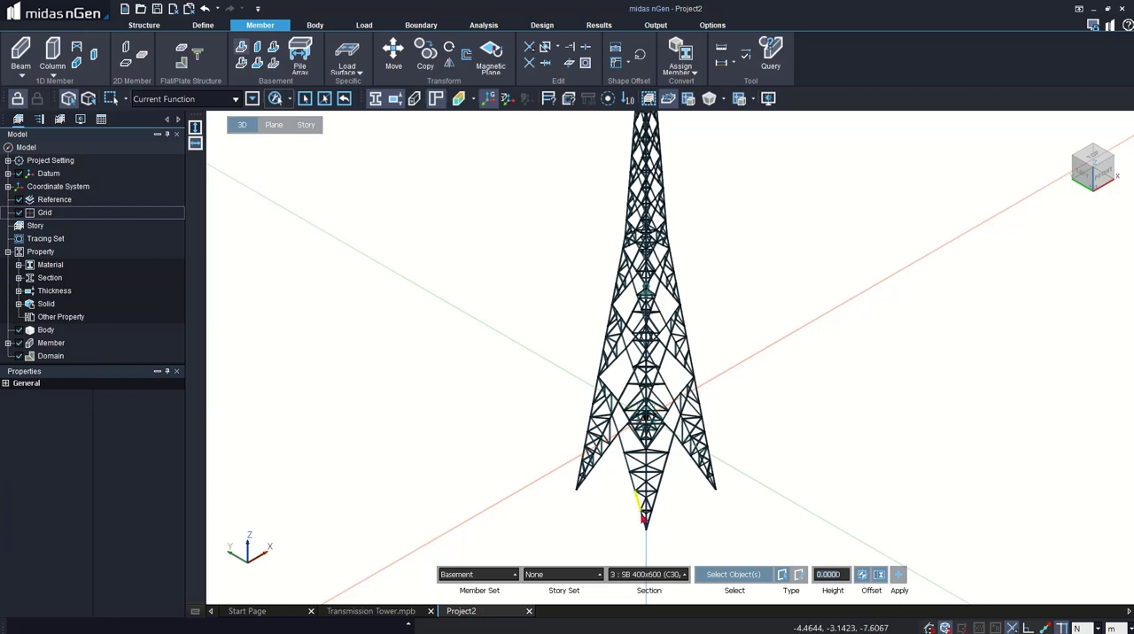
click(646, 524)
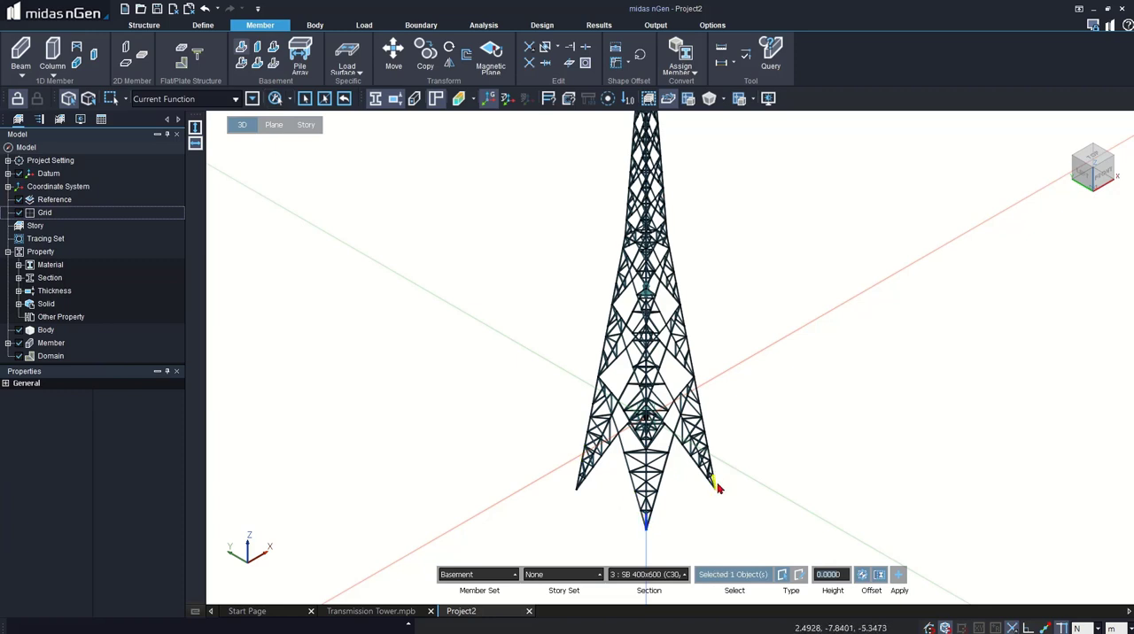
click(715, 482)
click(577, 484)
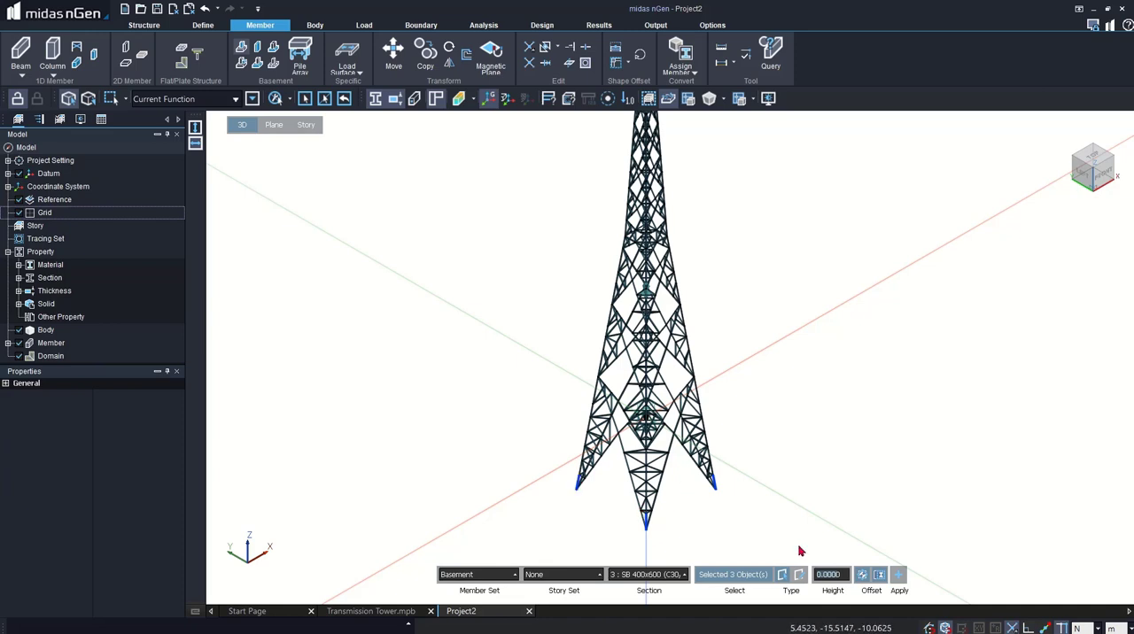
click(828, 575)
text(1)
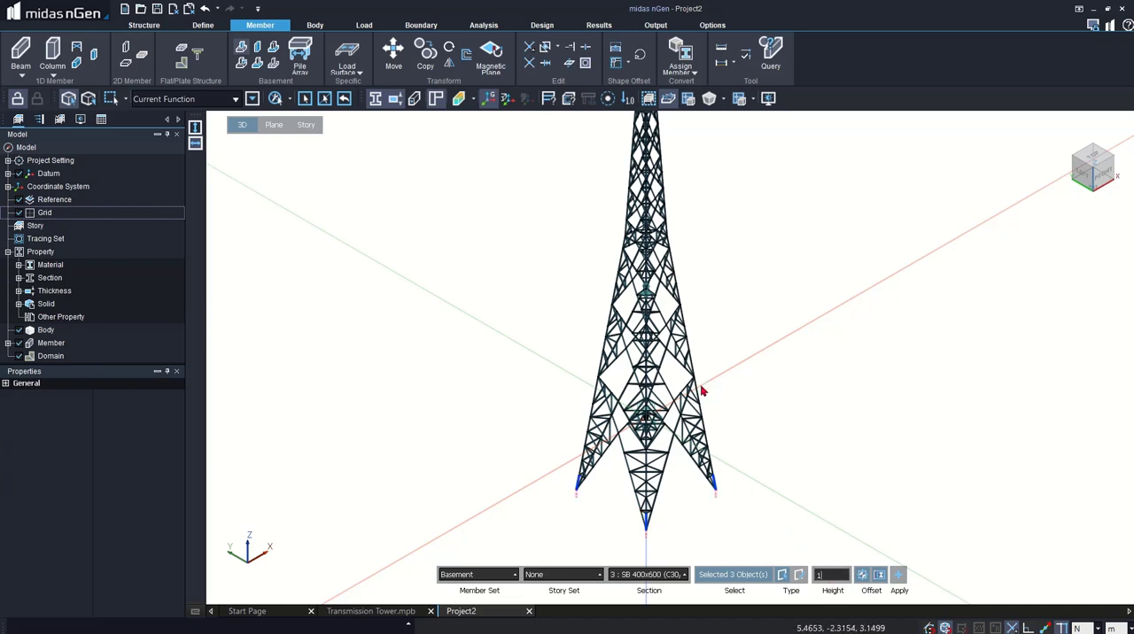
middle_drag(681, 421, 599, 397)
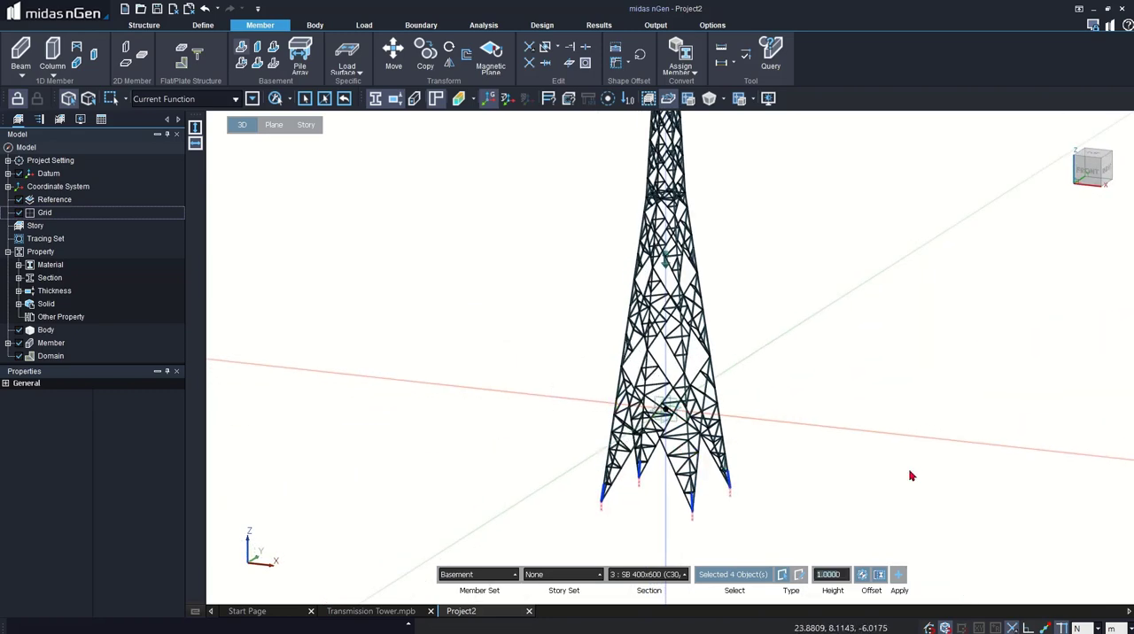
- Assign section SB 500x500 (C30/37) to the pedestals and create them under the selected legs
click(626, 574)
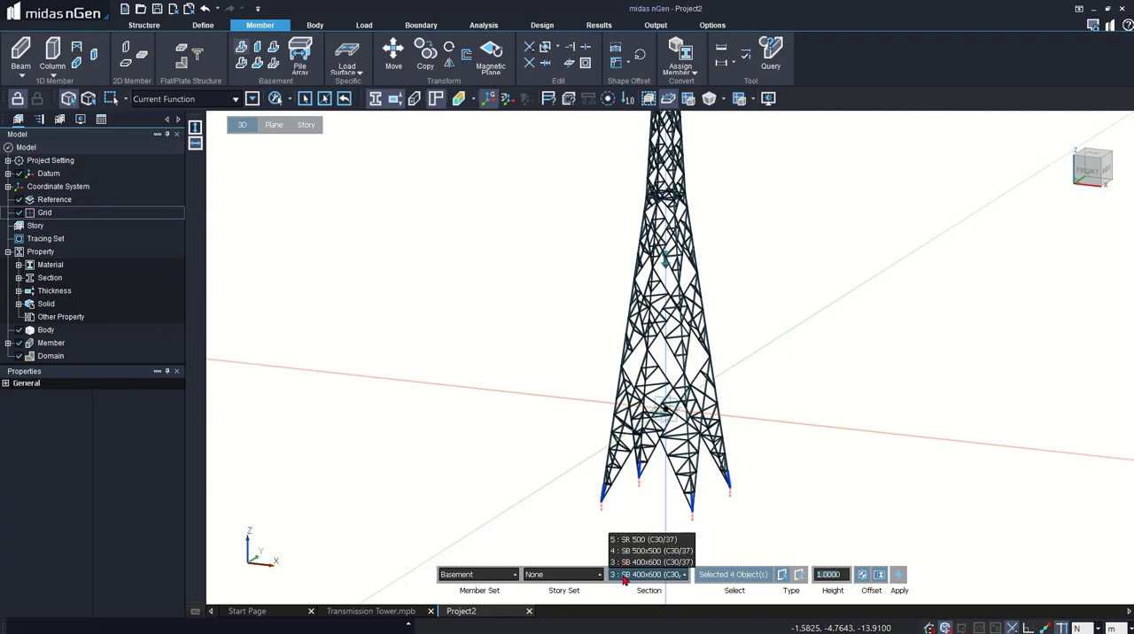
click(641, 571)
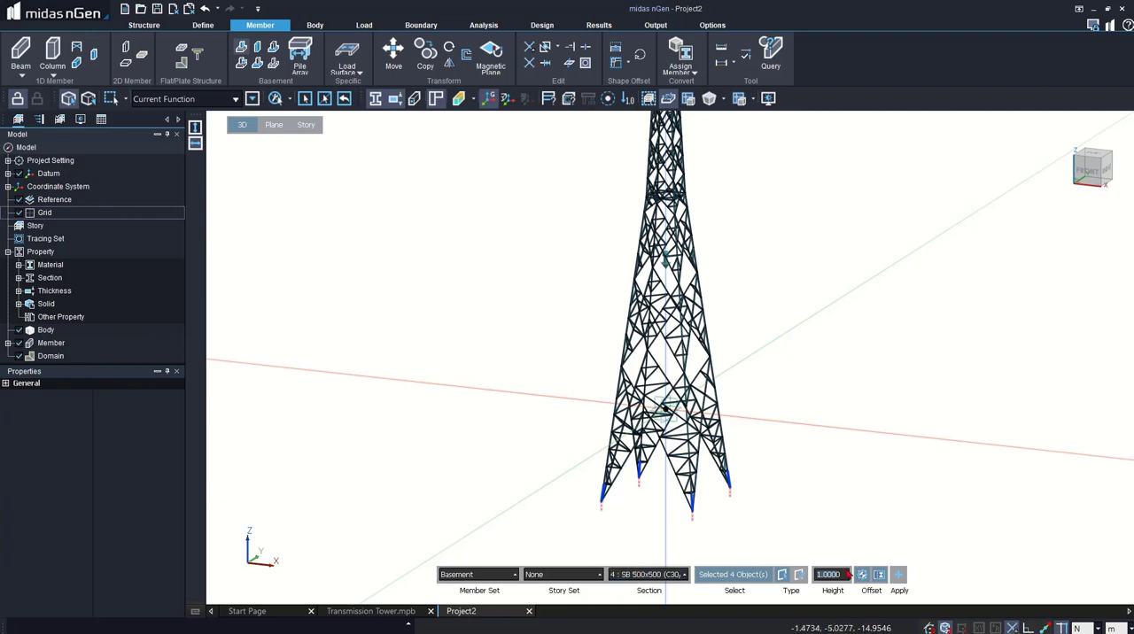
click(897, 574)
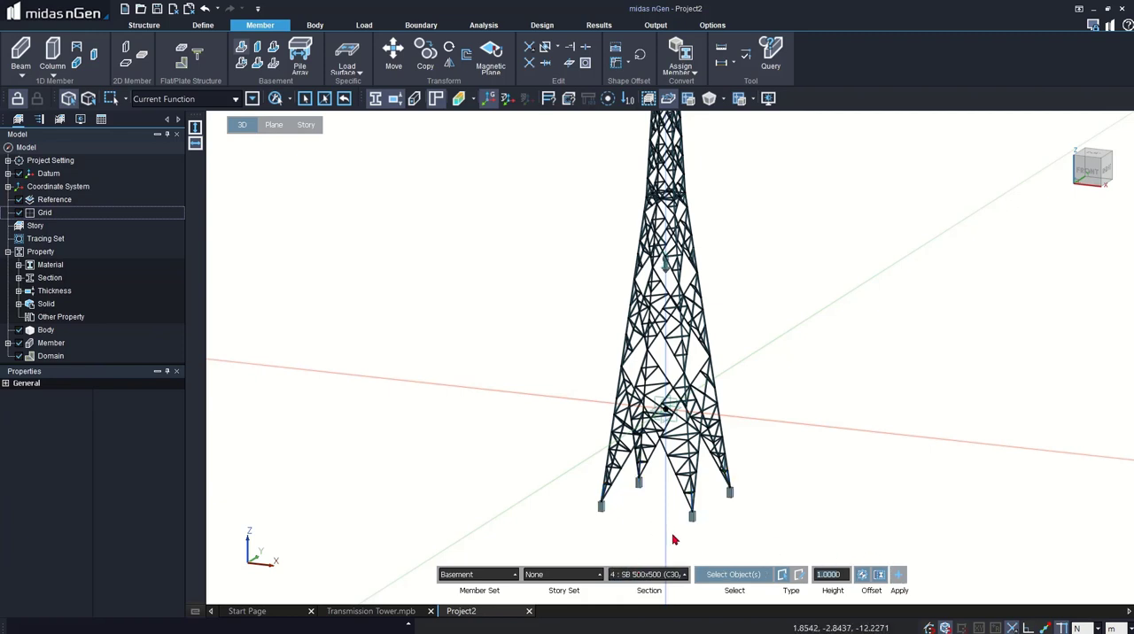
key(Escape)
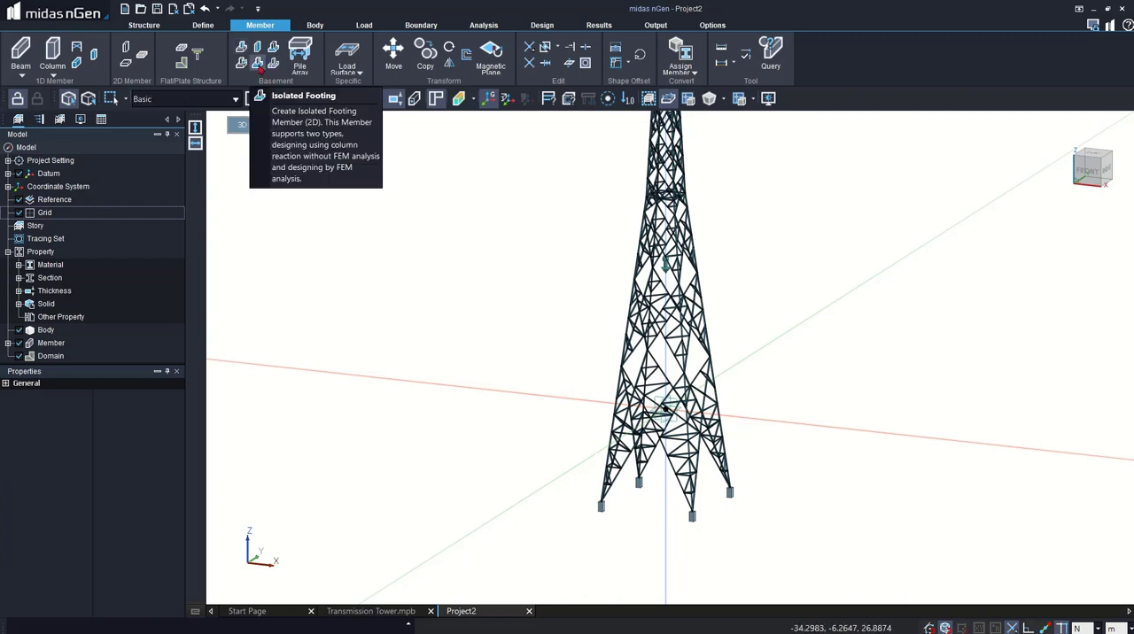
- Start the Isolated Footing command, select all four pedestals, and set the footing size to 3 m in both x and y directions
click(257, 64)
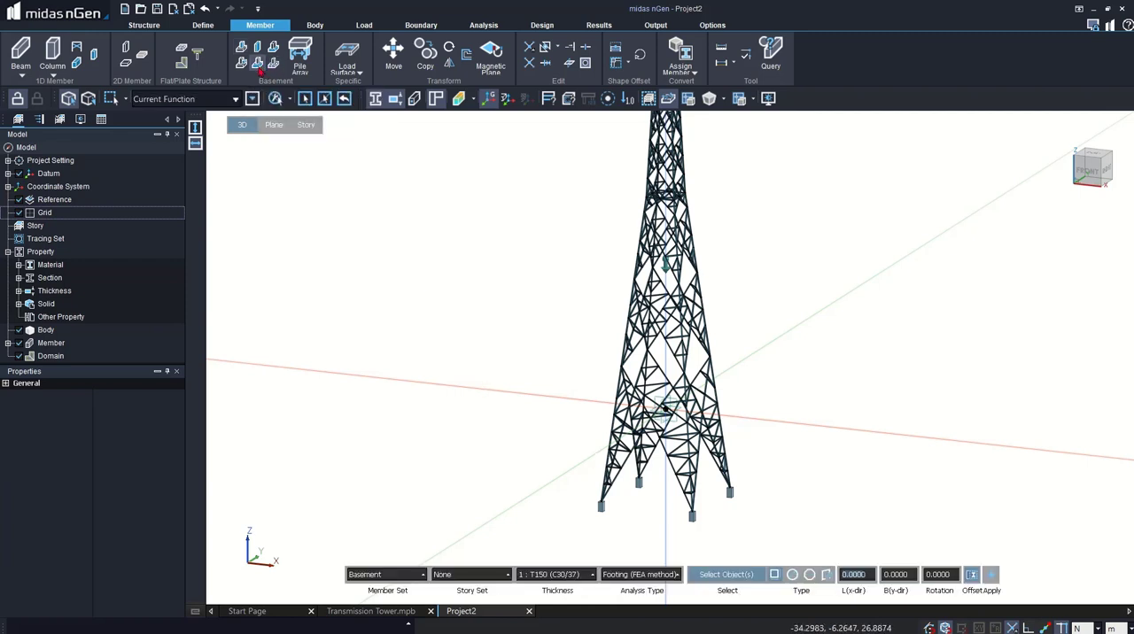
click(601, 506)
click(638, 482)
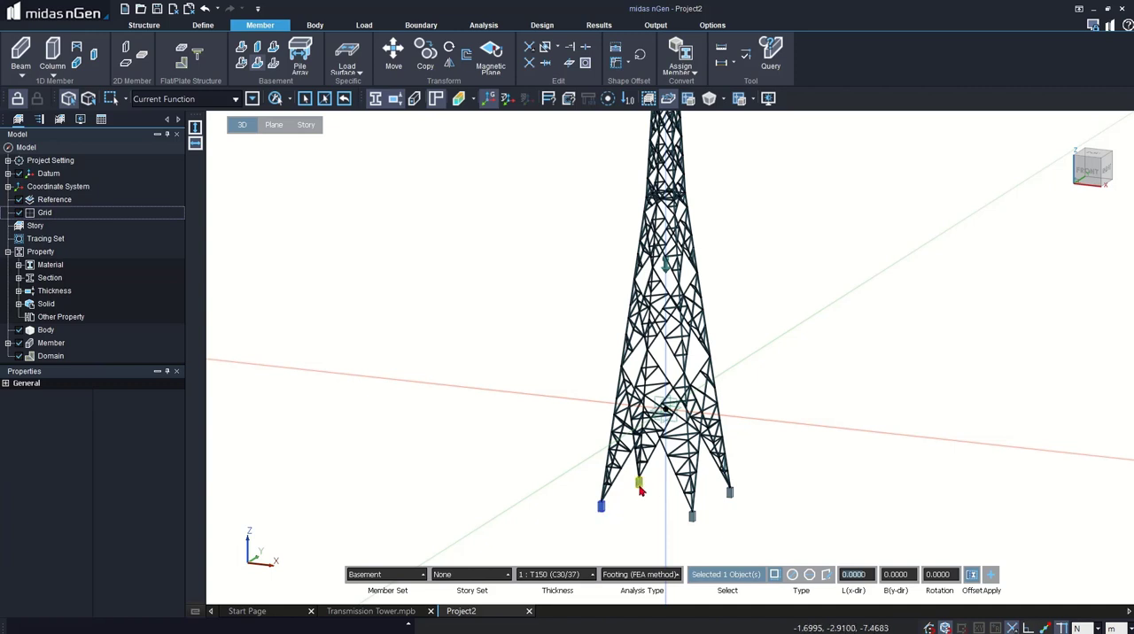
click(729, 493)
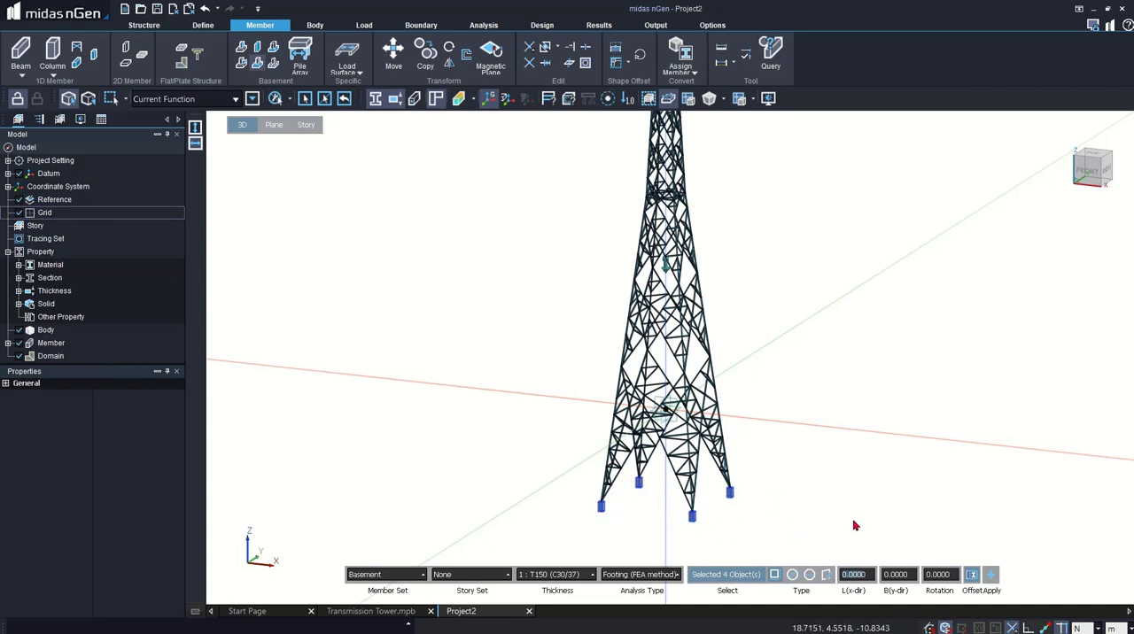
text(3)
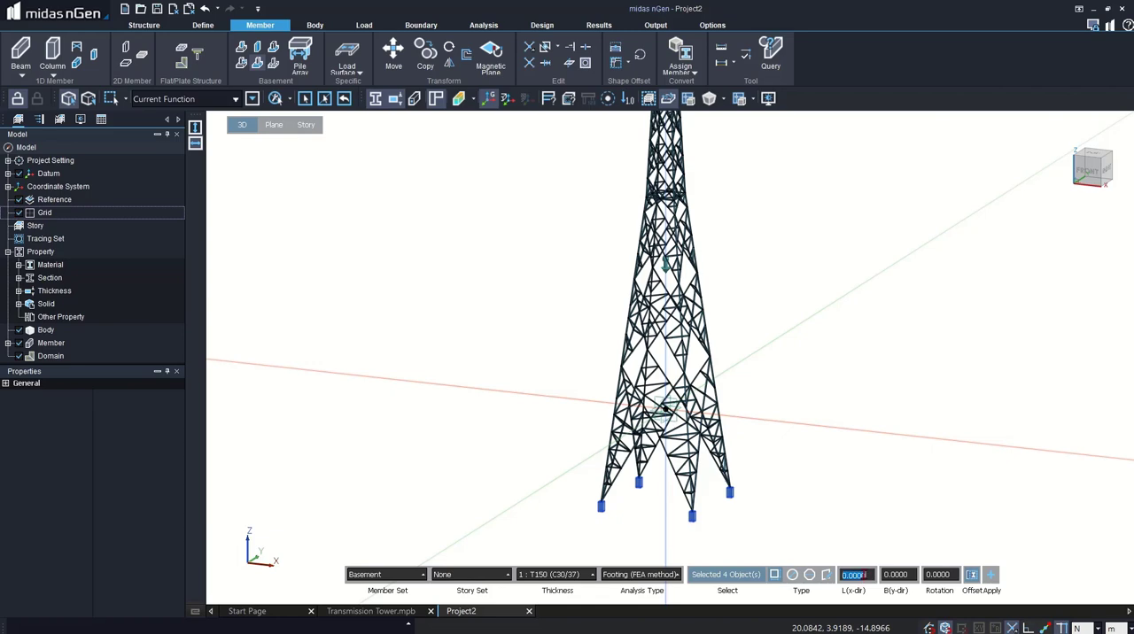
click(879, 574)
click(897, 574)
text(3)
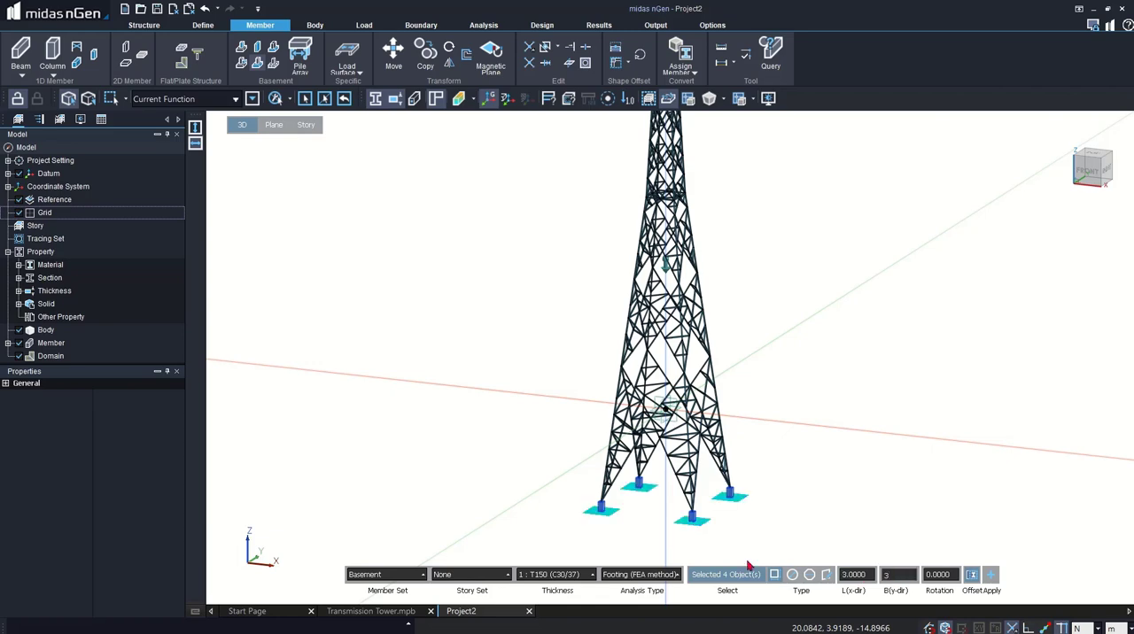
- Assign thickness T300 (C30/37) to the isolated footings and create them under the four pedestals
scroll(676, 335, down, 2)
scroll(611, 548, up, 7)
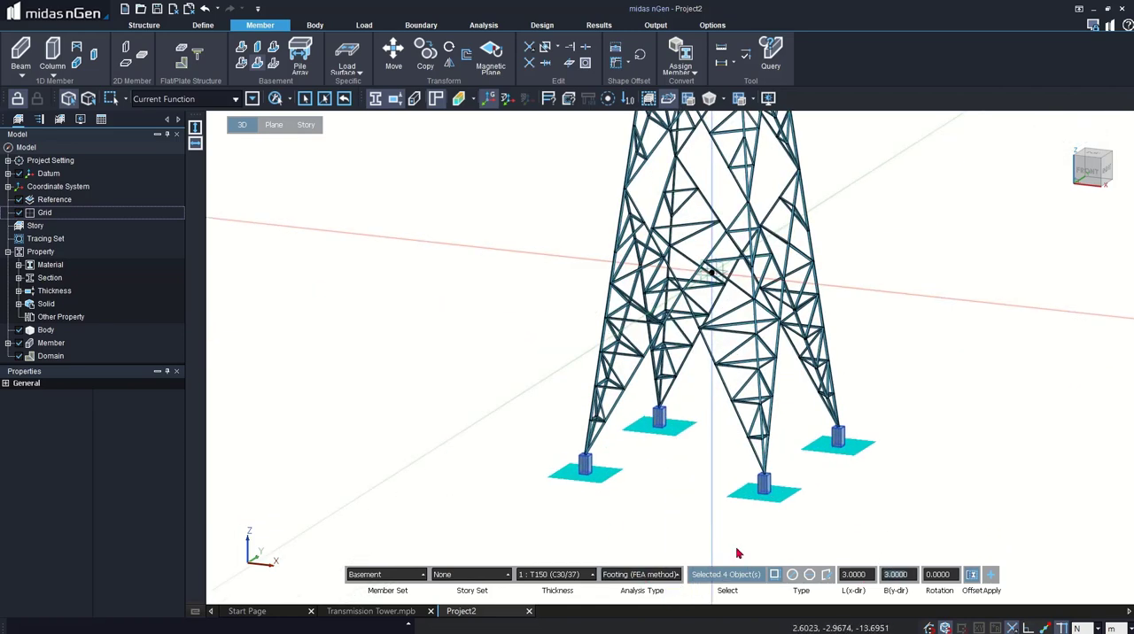
click(549, 574)
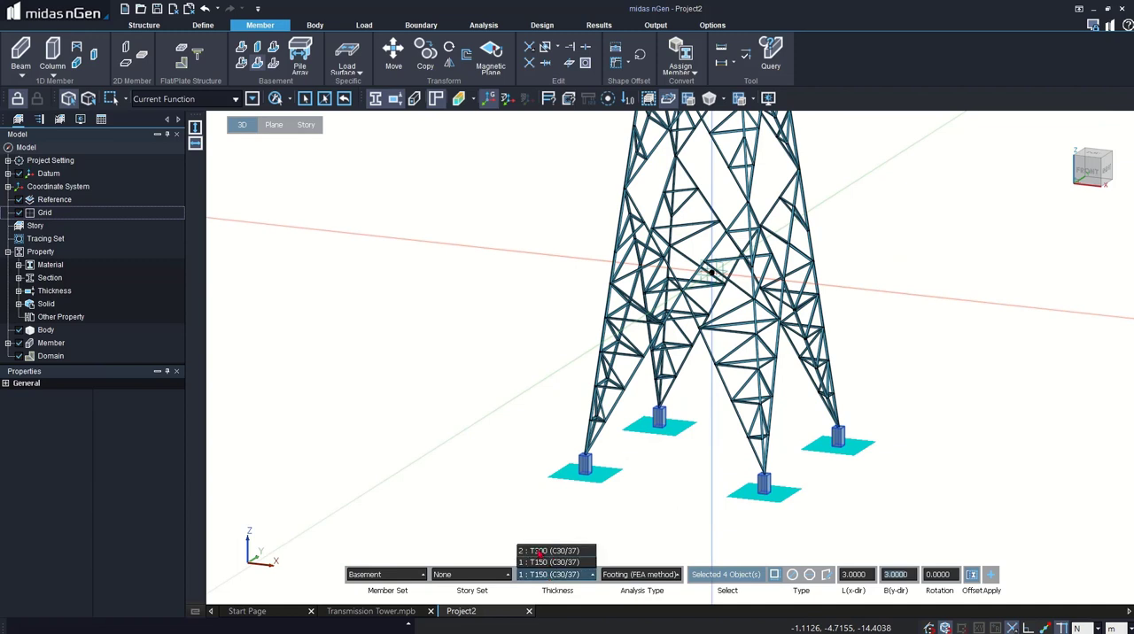
click(542, 560)
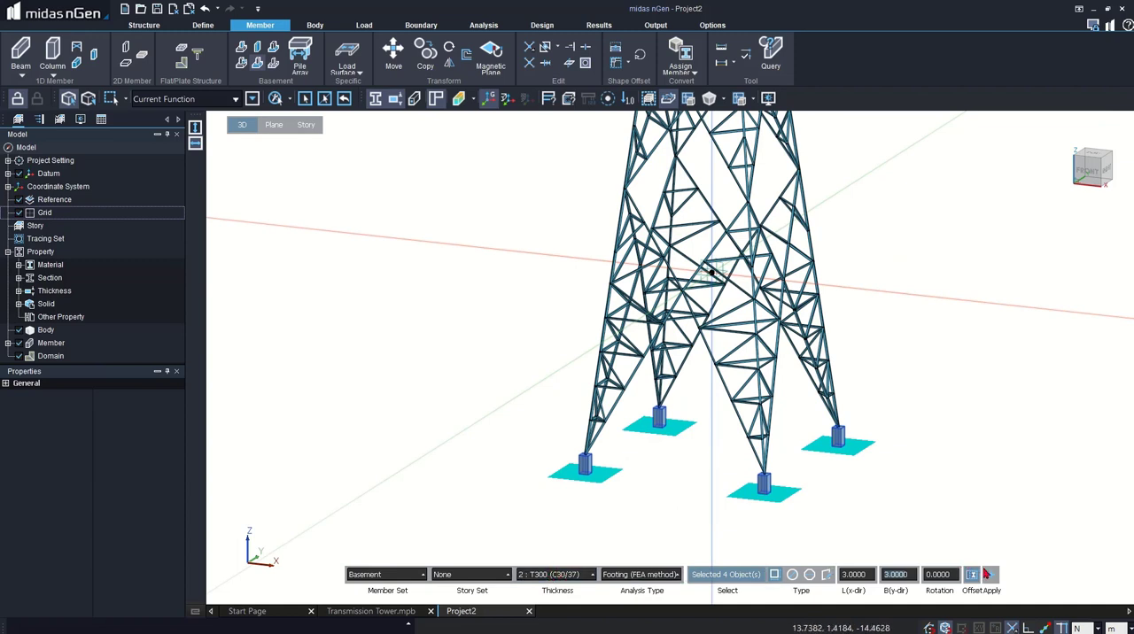
click(987, 574)
key(Escape)
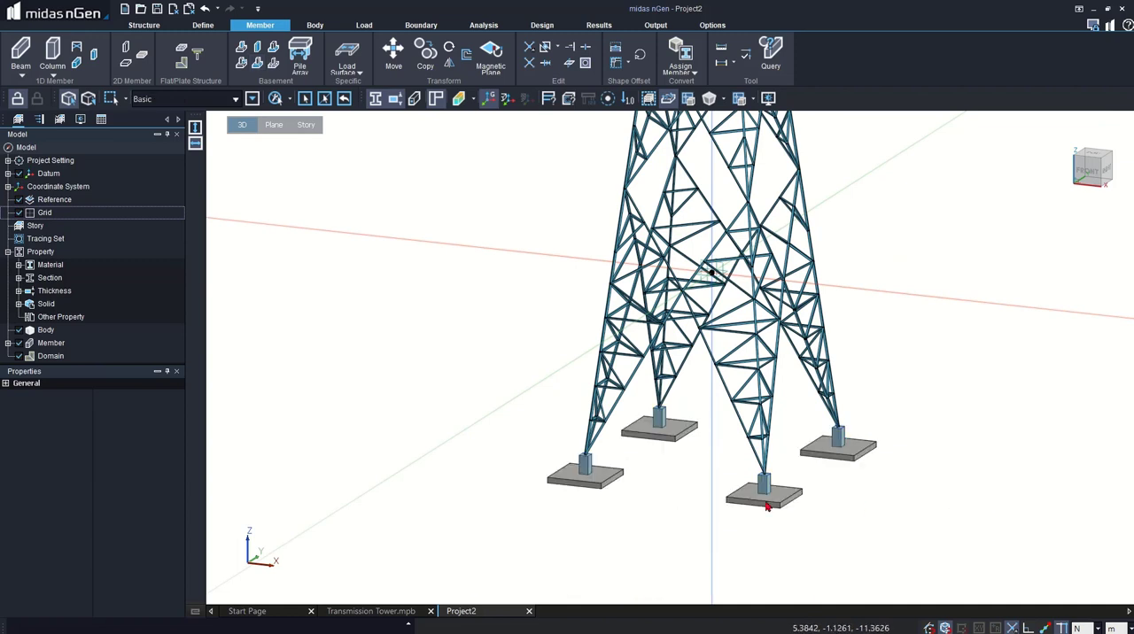
scroll(633, 570, down, 2)
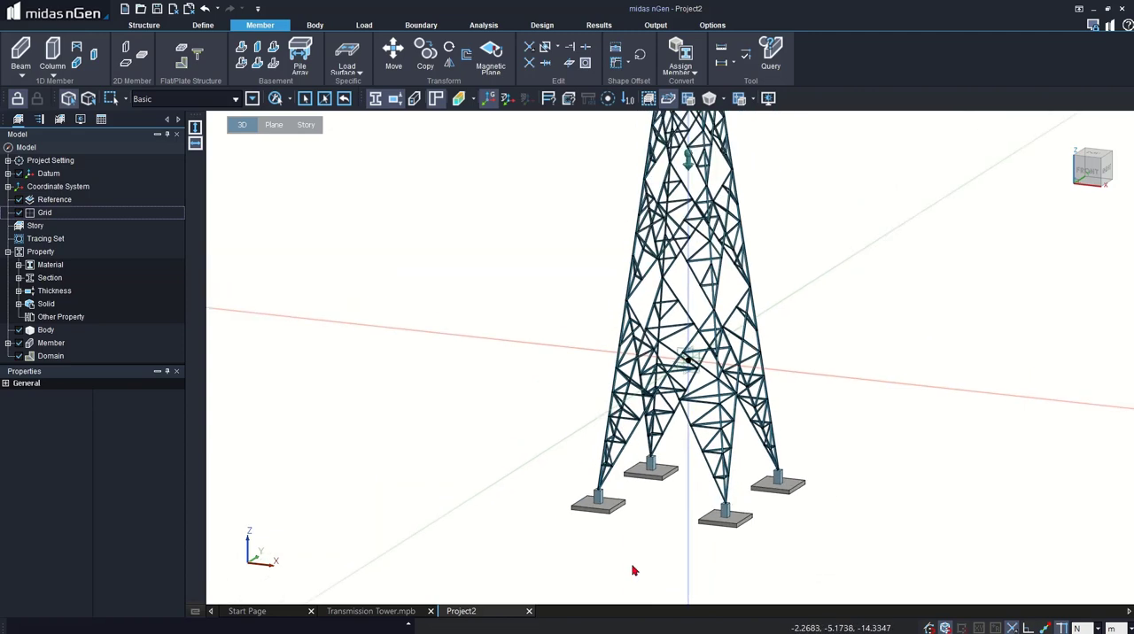
scroll(633, 570, down, 5)
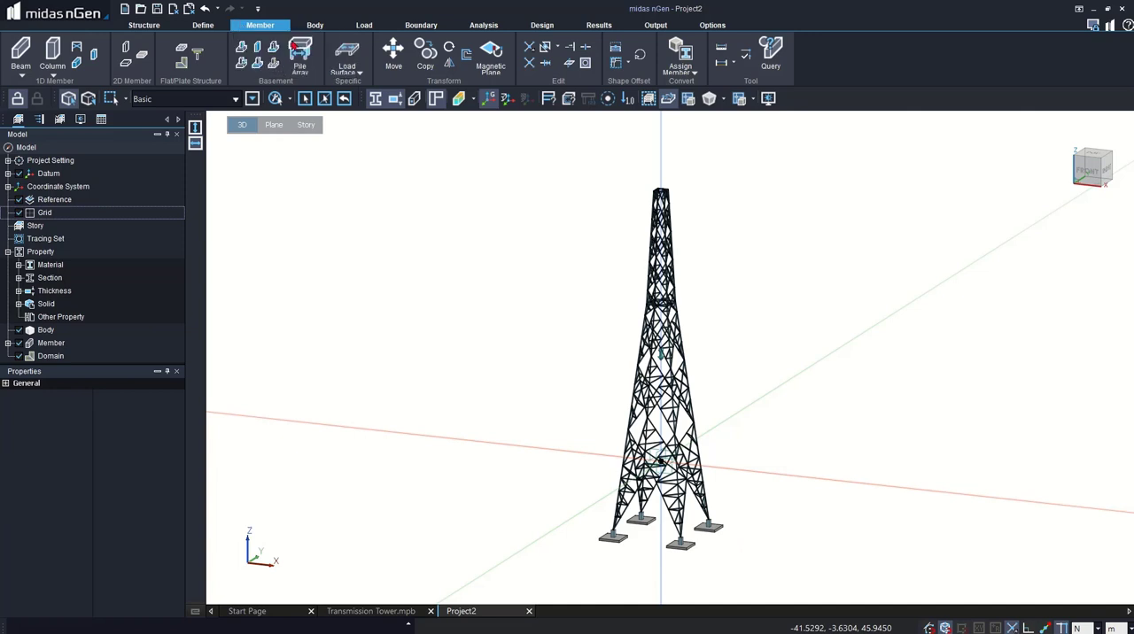
- Start assigning an Open Area wind load and select all tower members in the front view as its loaded objects
click(352, 26)
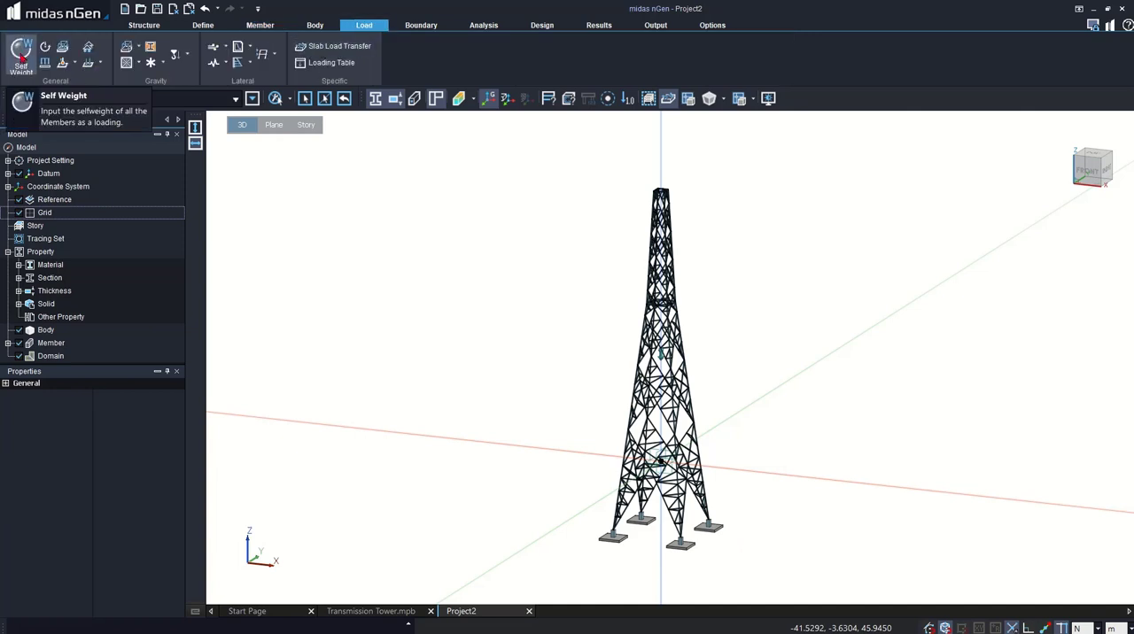
click(226, 48)
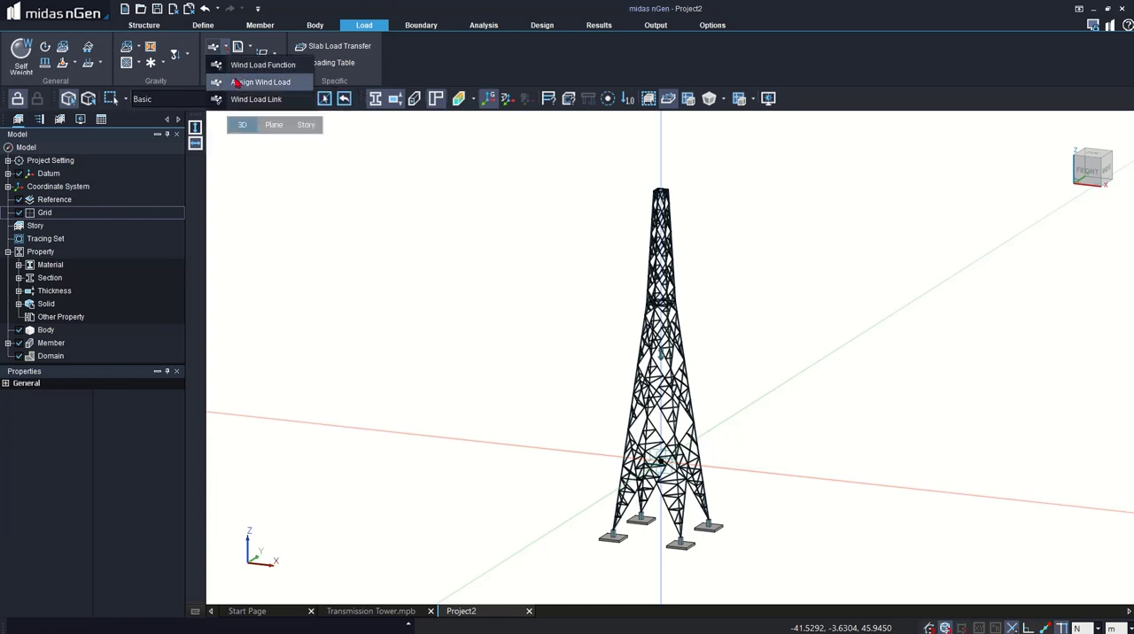
click(236, 81)
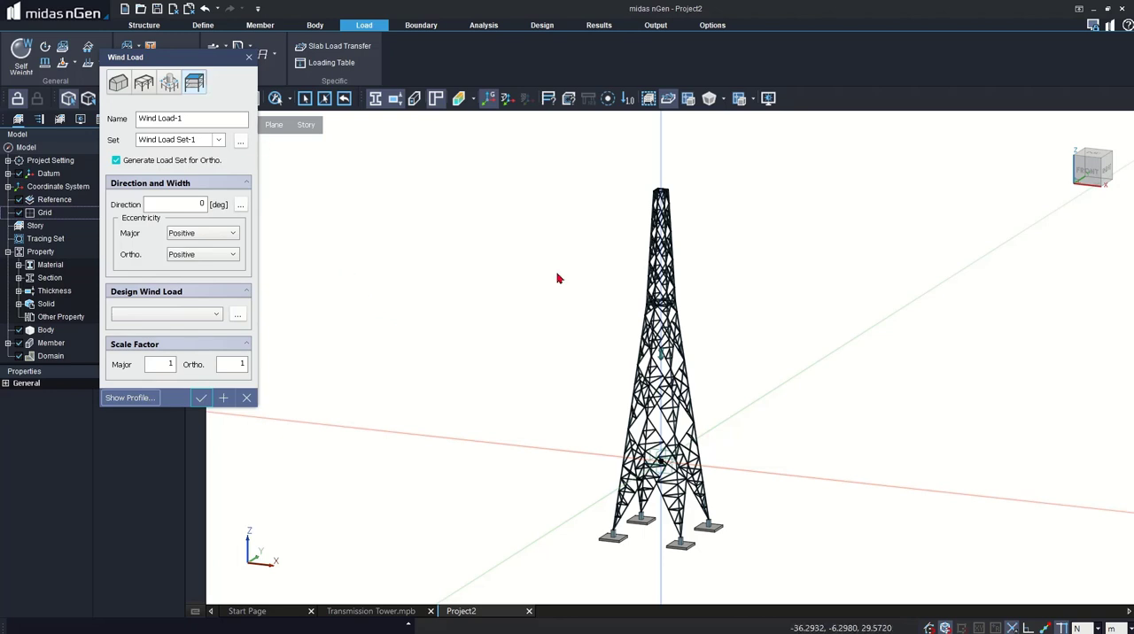
click(140, 86)
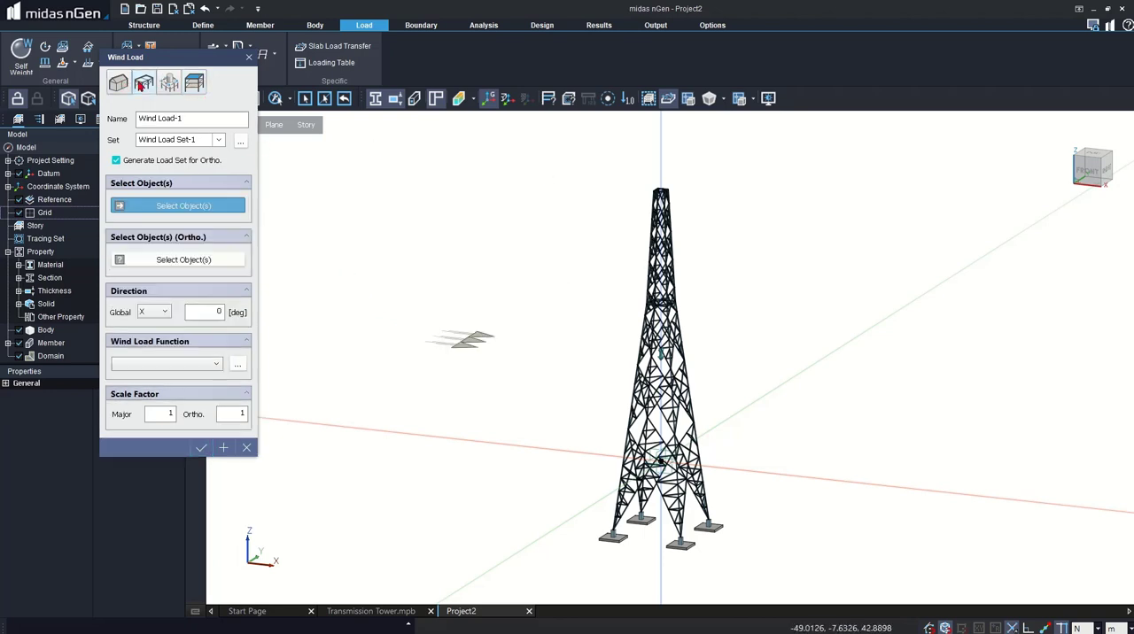
middle_click(591, 259)
click(591, 267)
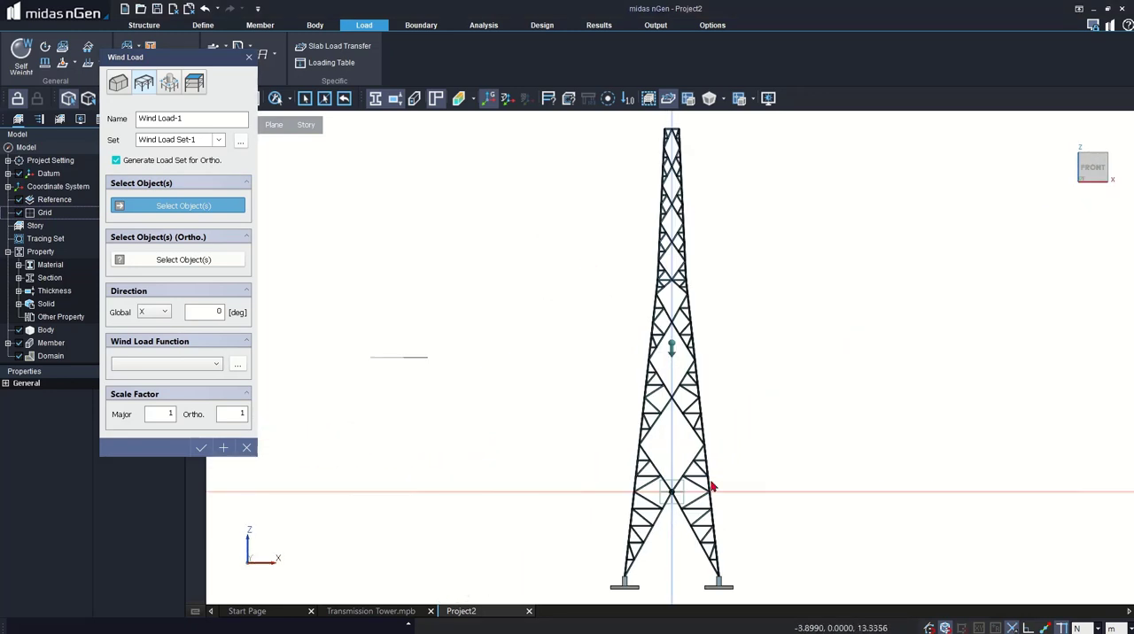
drag(766, 575, 522, 131)
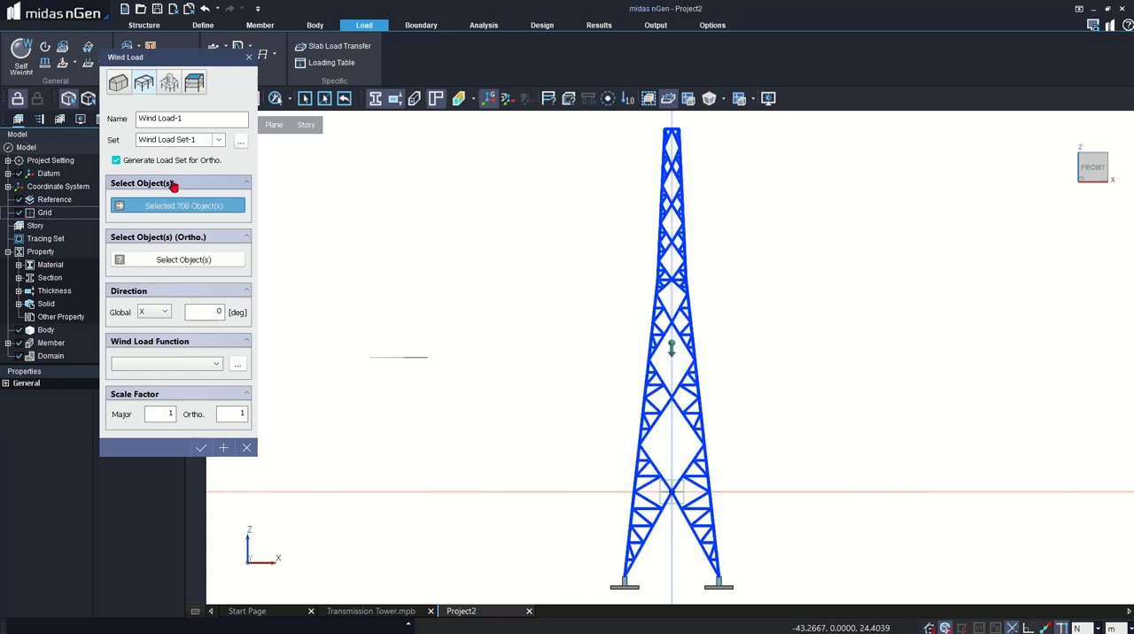
- Try to select the tower members for the orthogonal direction, and disable load set generation for the orthogonal direction
click(177, 262)
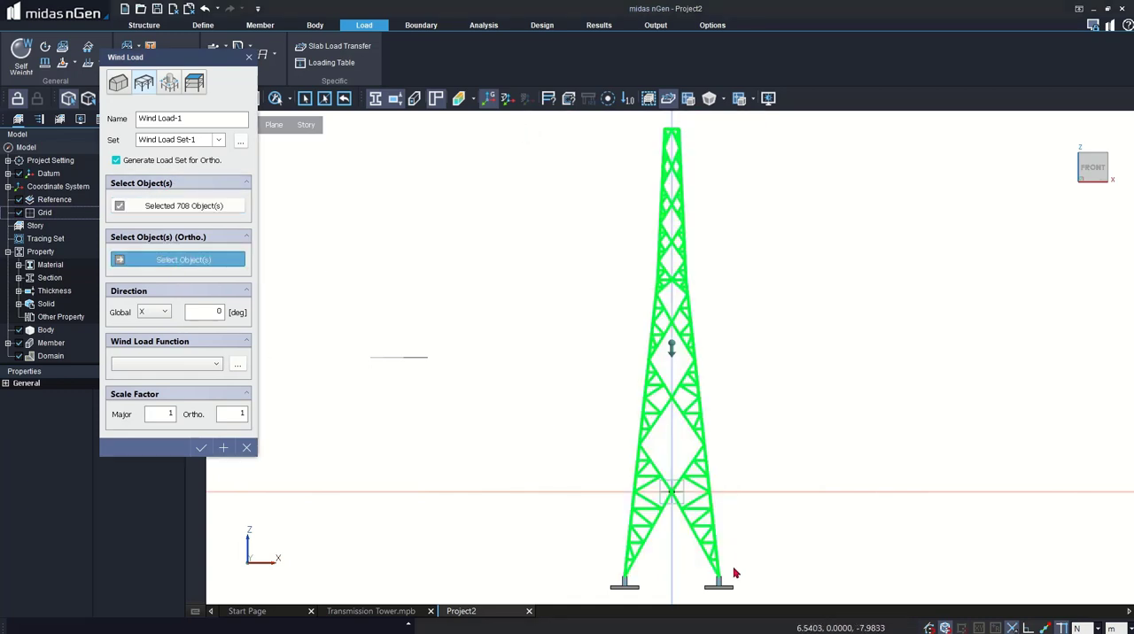
drag(731, 567, 573, 126)
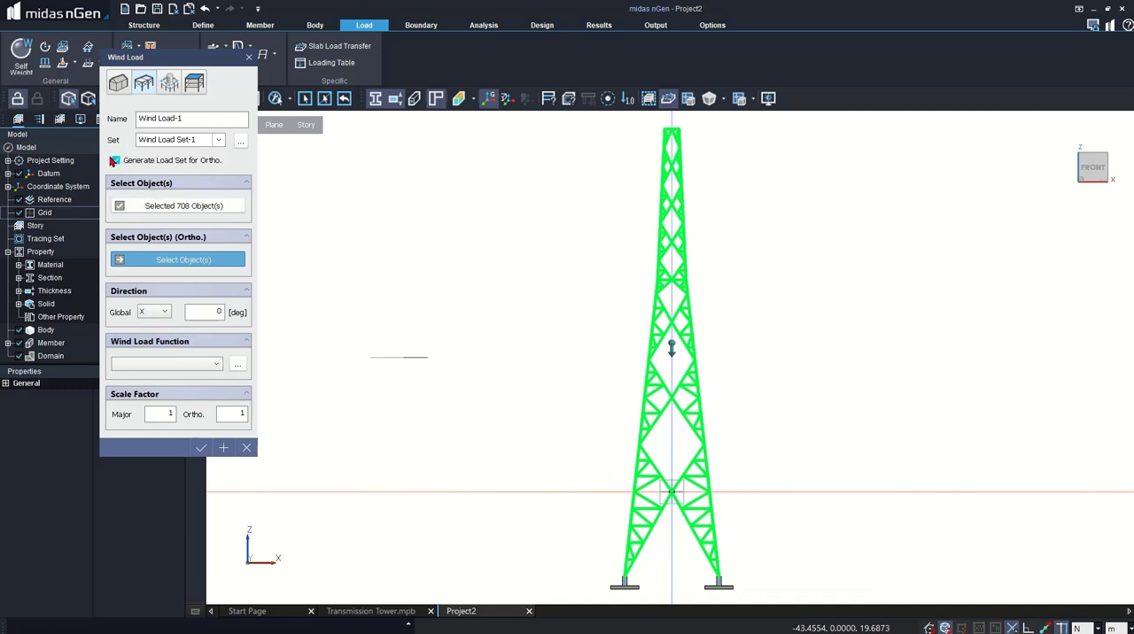
click(116, 161)
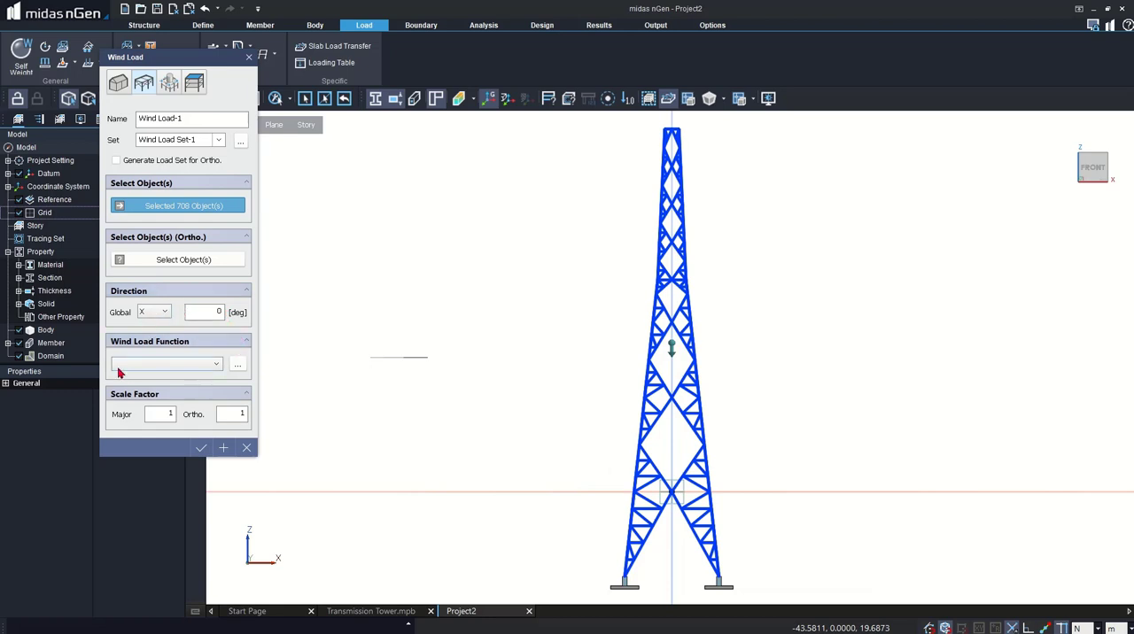
- Add a code-based wind load function with a new EN1991:2005 design wind load, setting its Z range up to 47.5 m
click(237, 363)
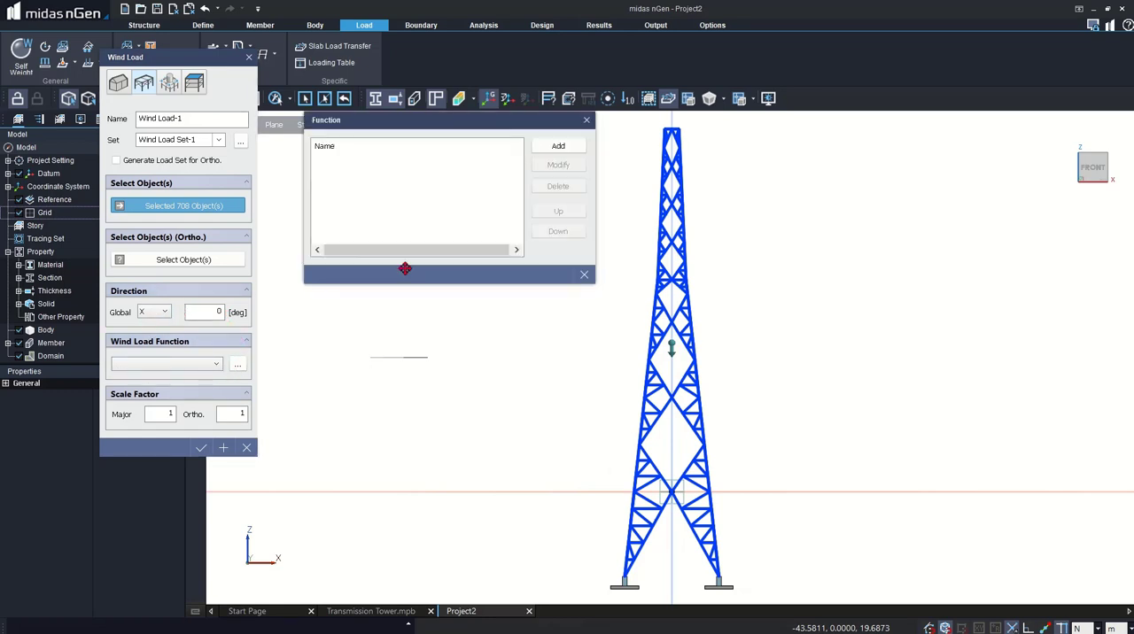
click(549, 147)
click(611, 42)
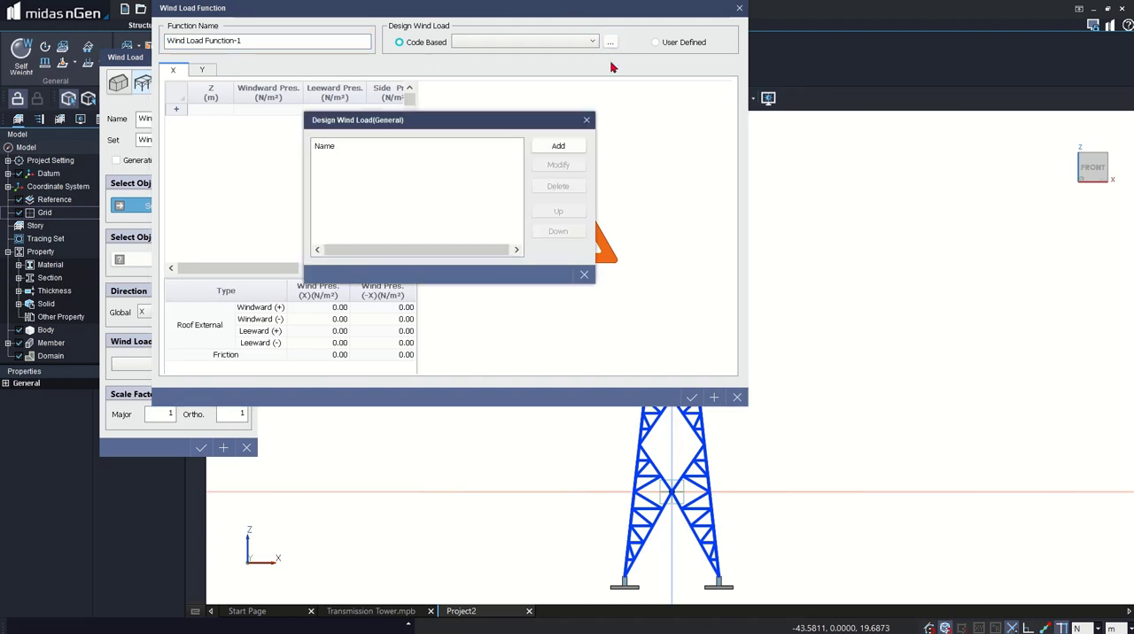
click(550, 147)
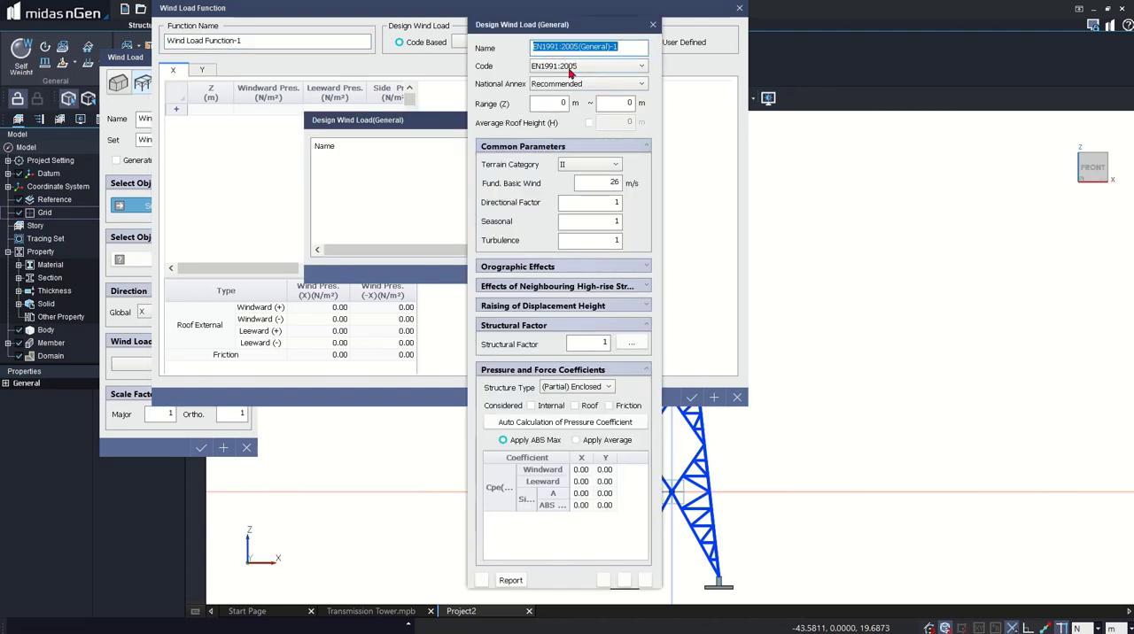
click(629, 103)
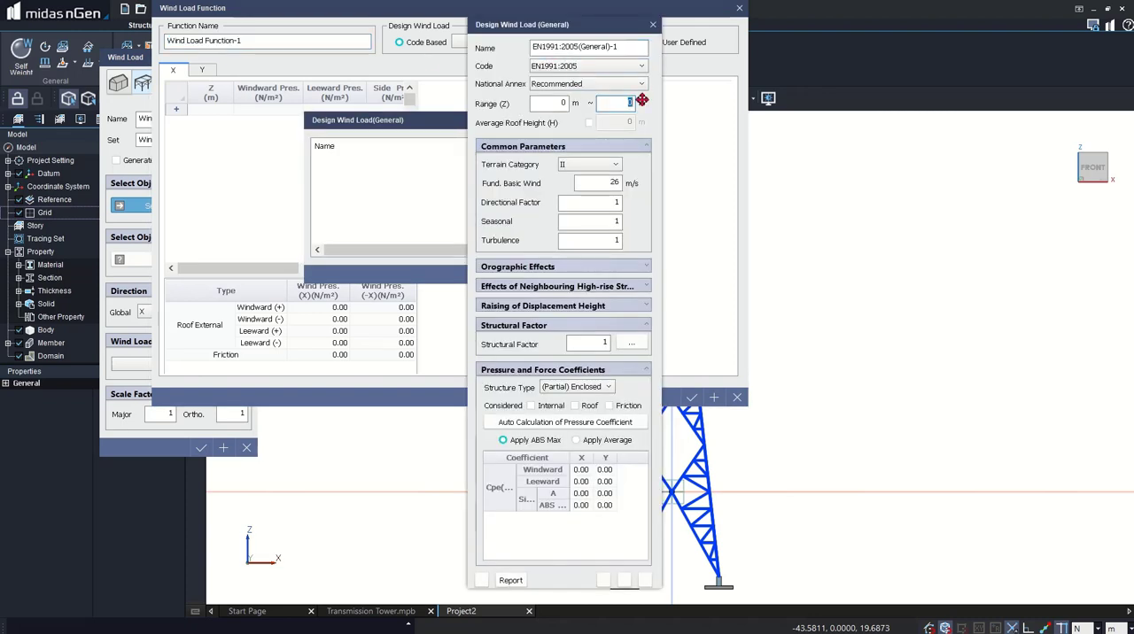
text(47.5)
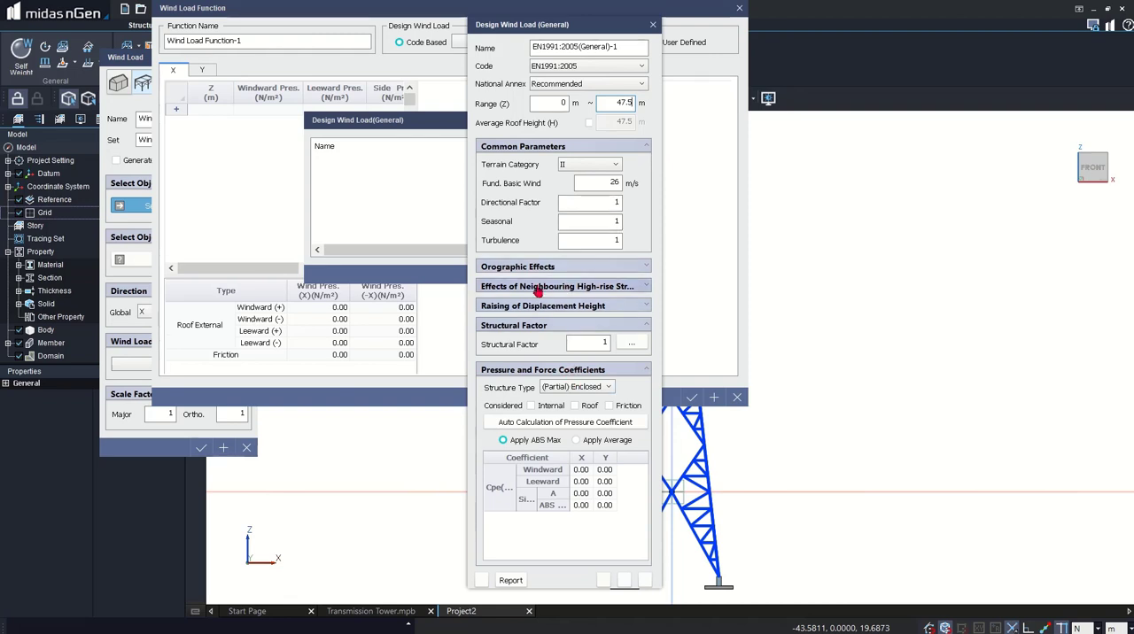
- Examine the settings for orographic effects, neighbouring high-rise structures and displacement height, and the input parameters for calculating the structural factor
click(523, 268)
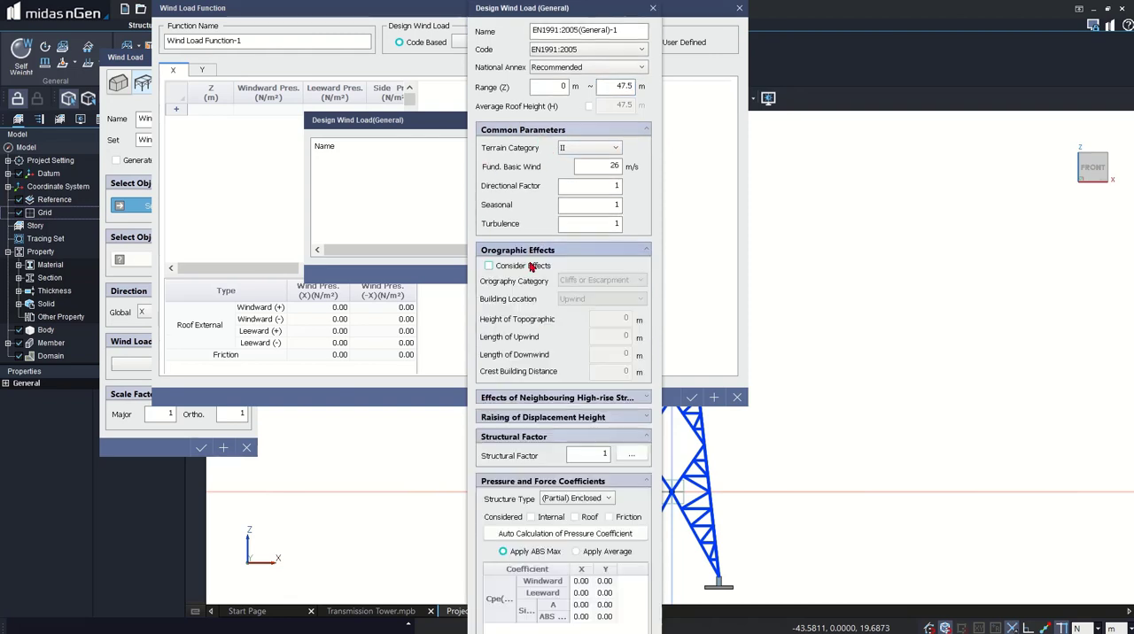
click(526, 253)
click(526, 271)
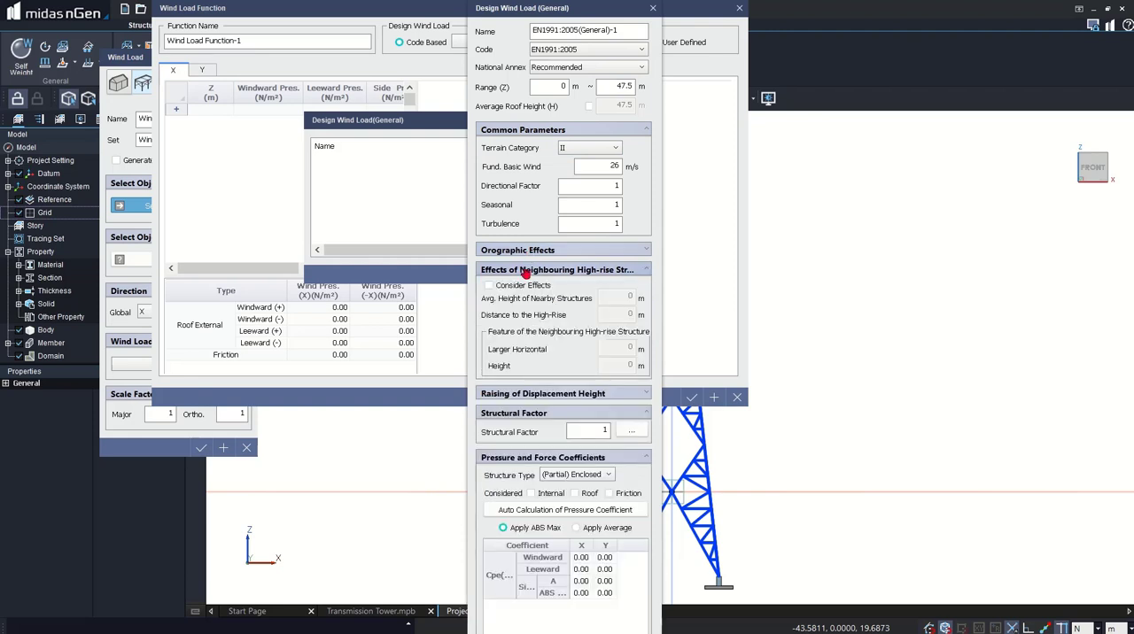
click(543, 271)
click(537, 290)
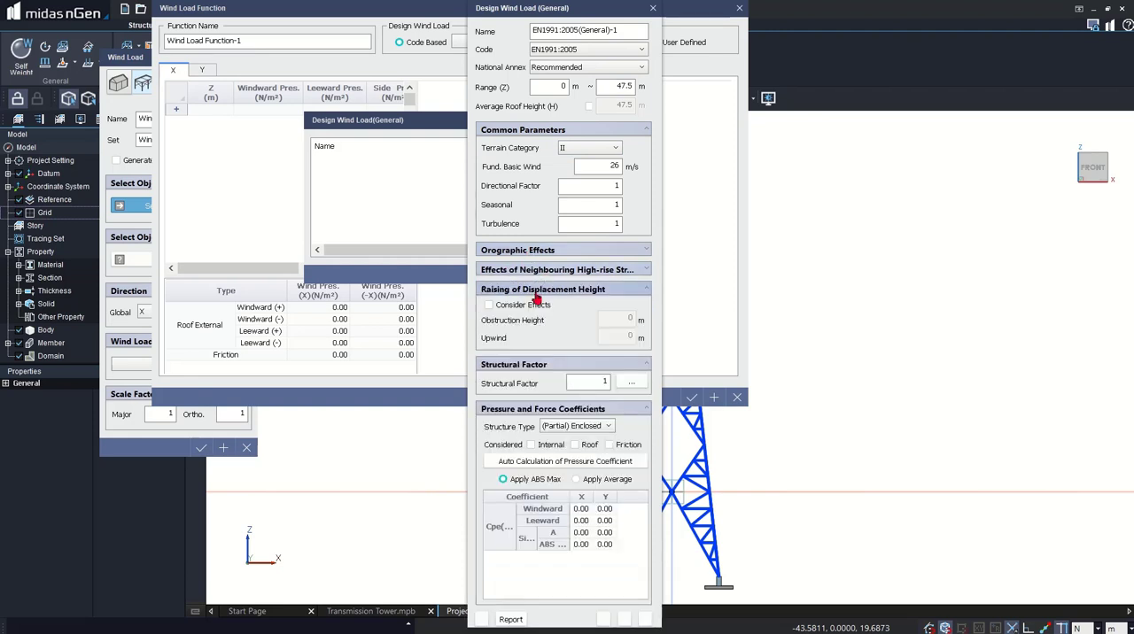
click(593, 299)
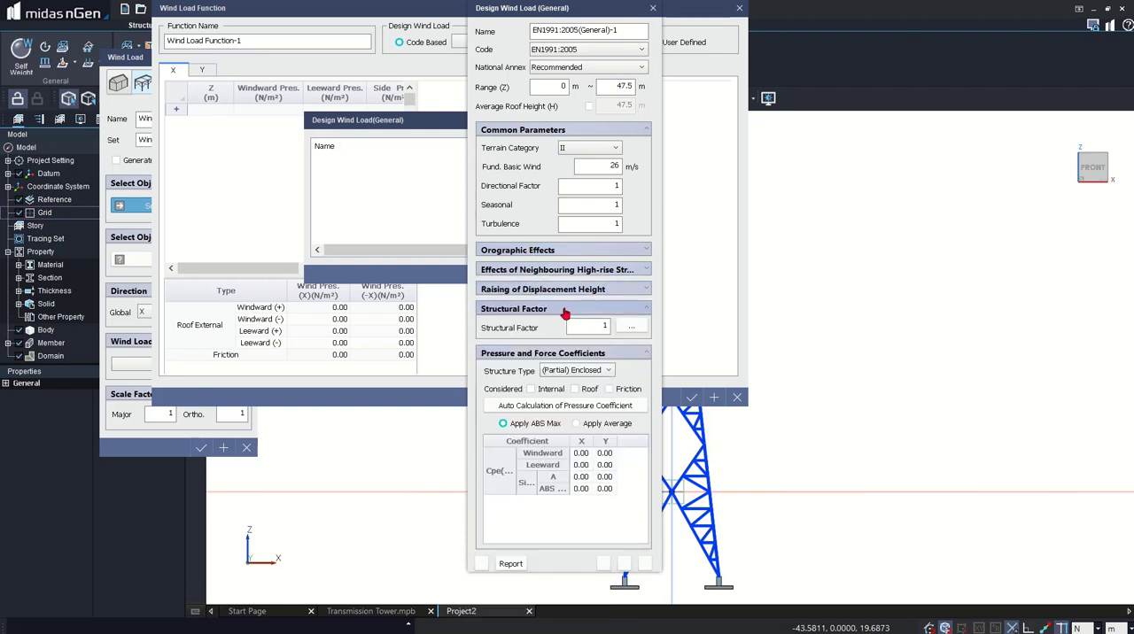
click(631, 329)
click(630, 327)
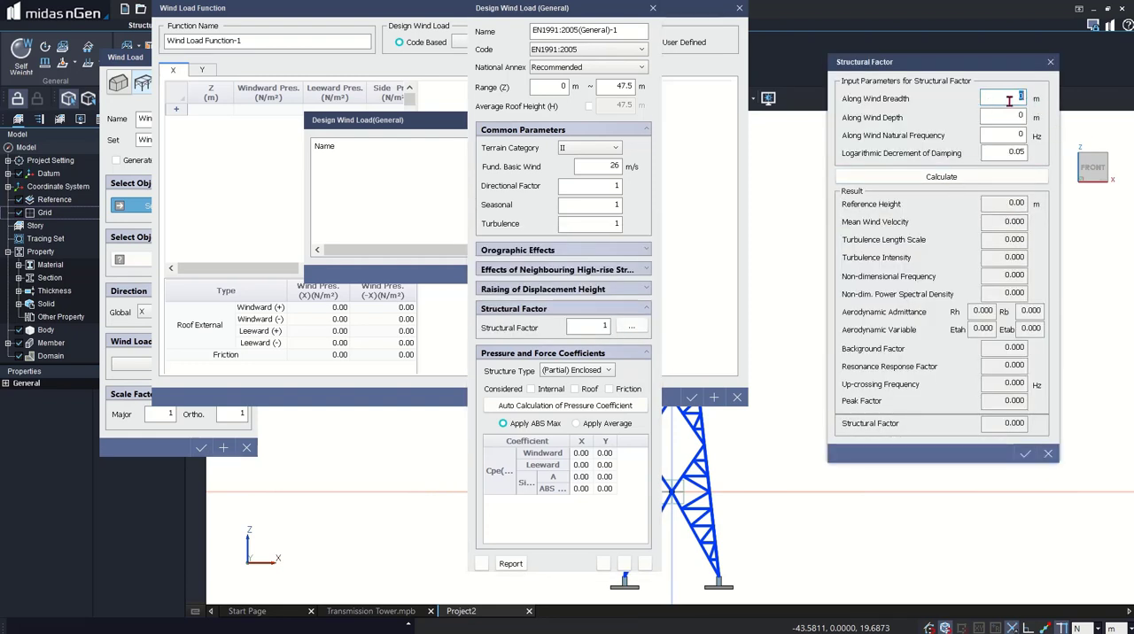
key(Tab)
key(Tab)
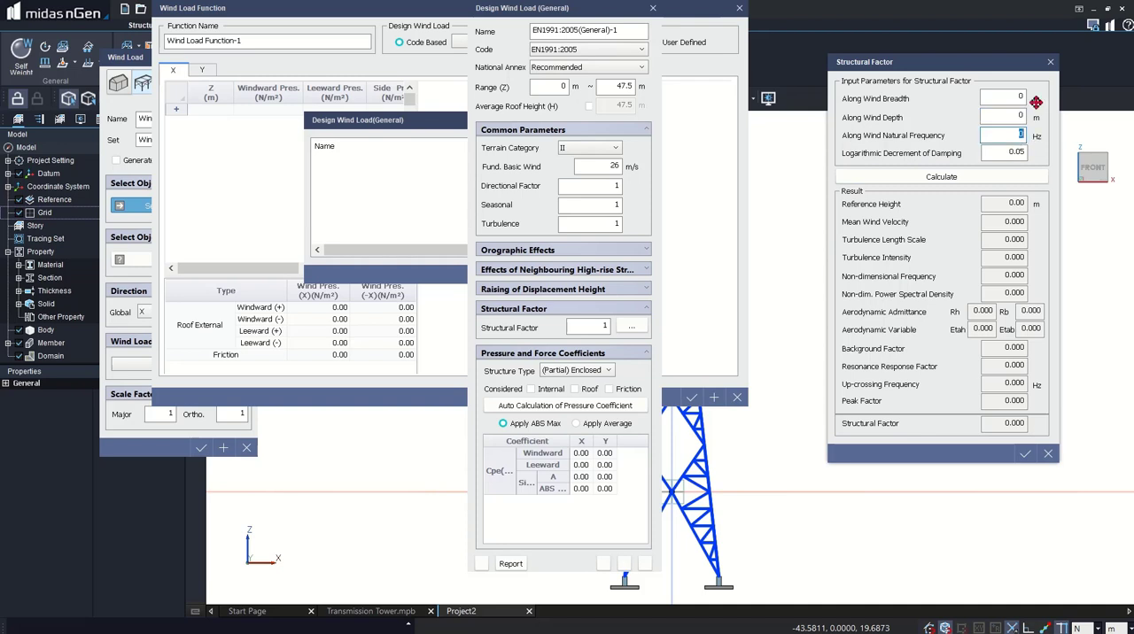
click(1049, 63)
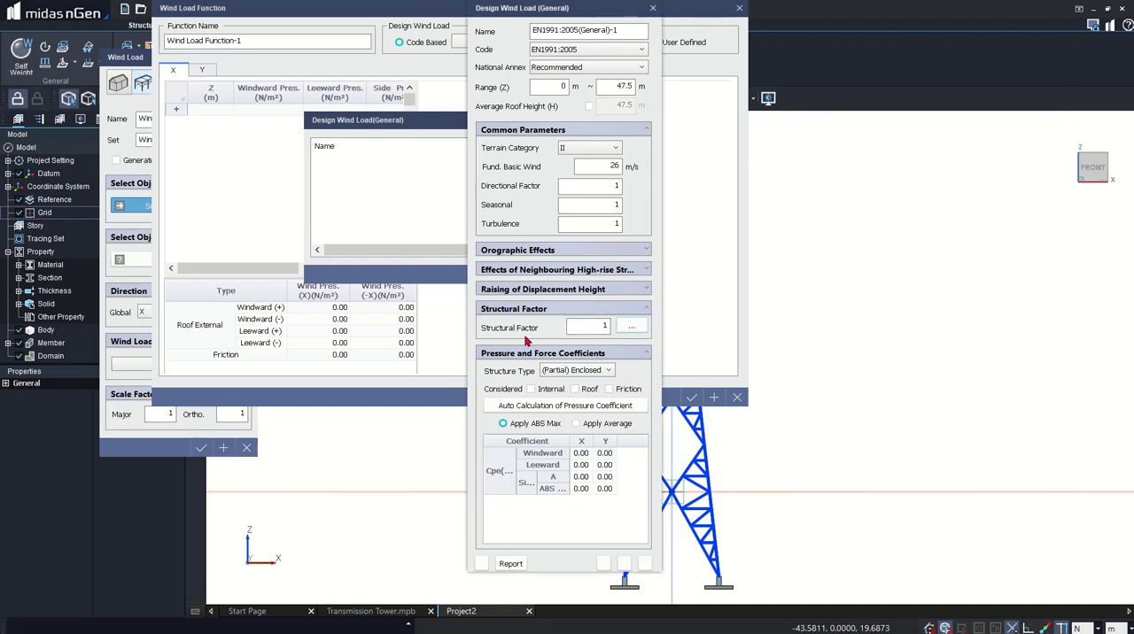
- Set the design wind load's structure type to Opened or Others and calculate its force coefficients automatically as a Lattice & ETC structure
click(590, 372)
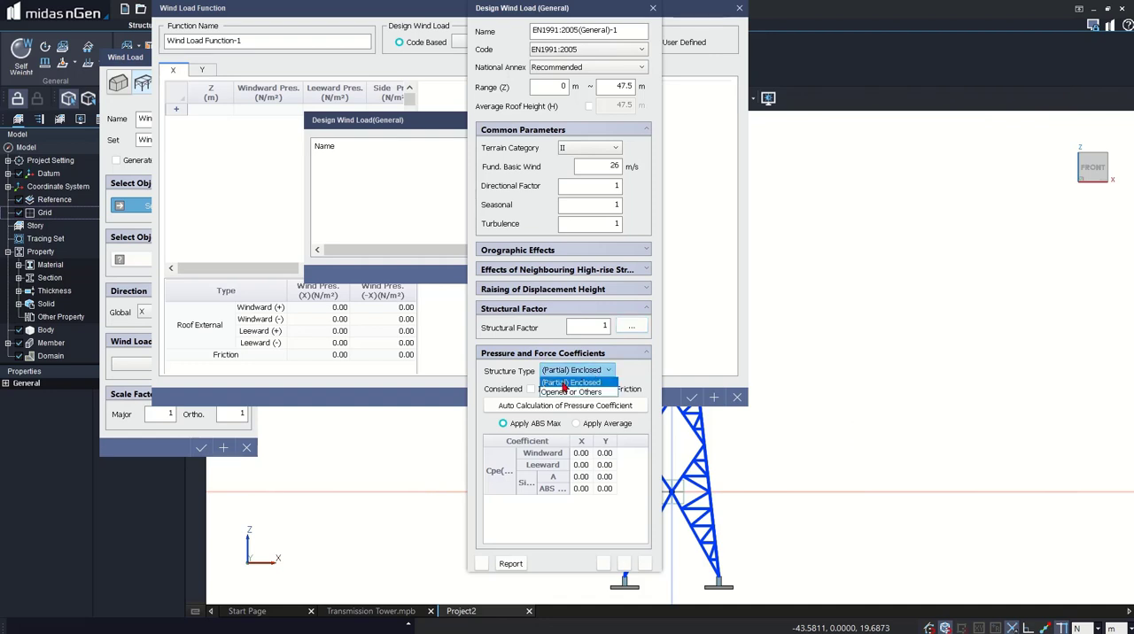
click(563, 392)
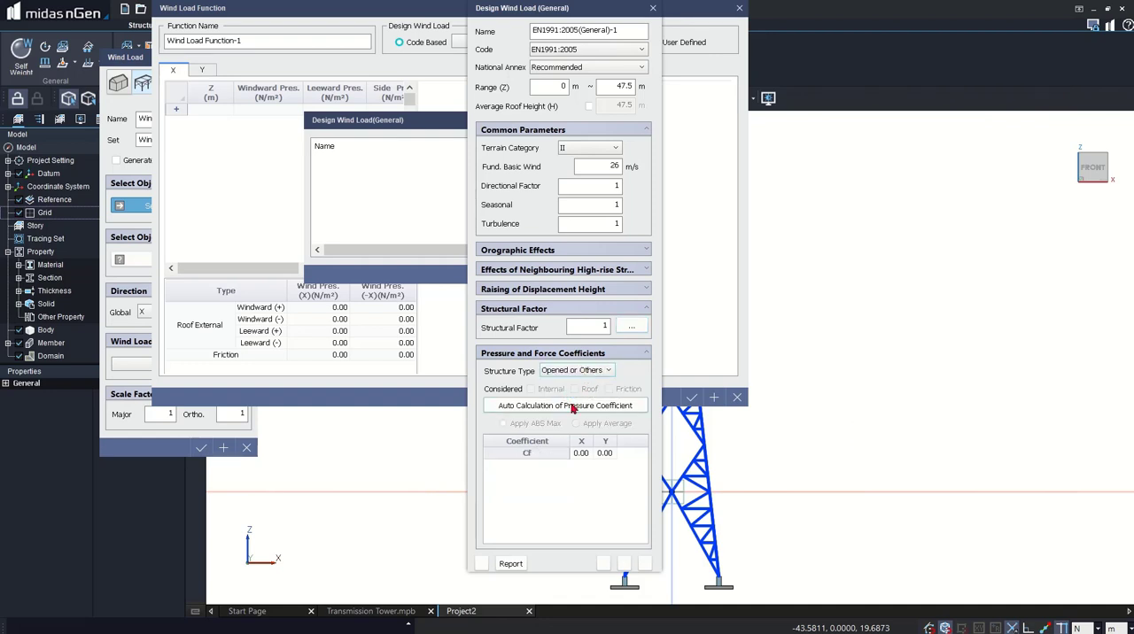
click(532, 408)
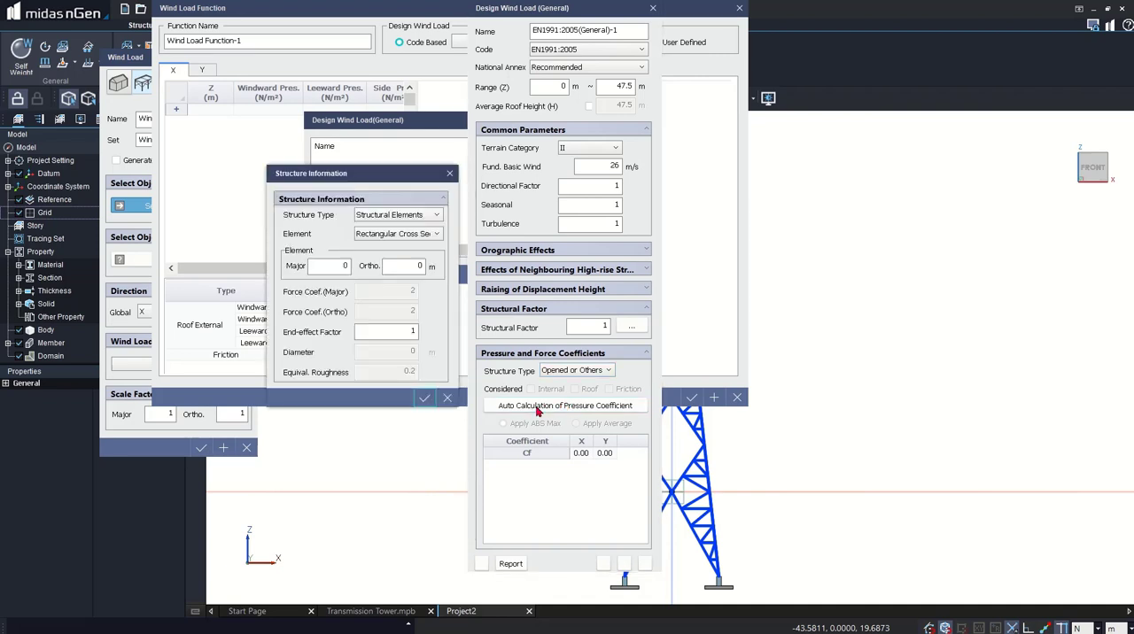
click(381, 216)
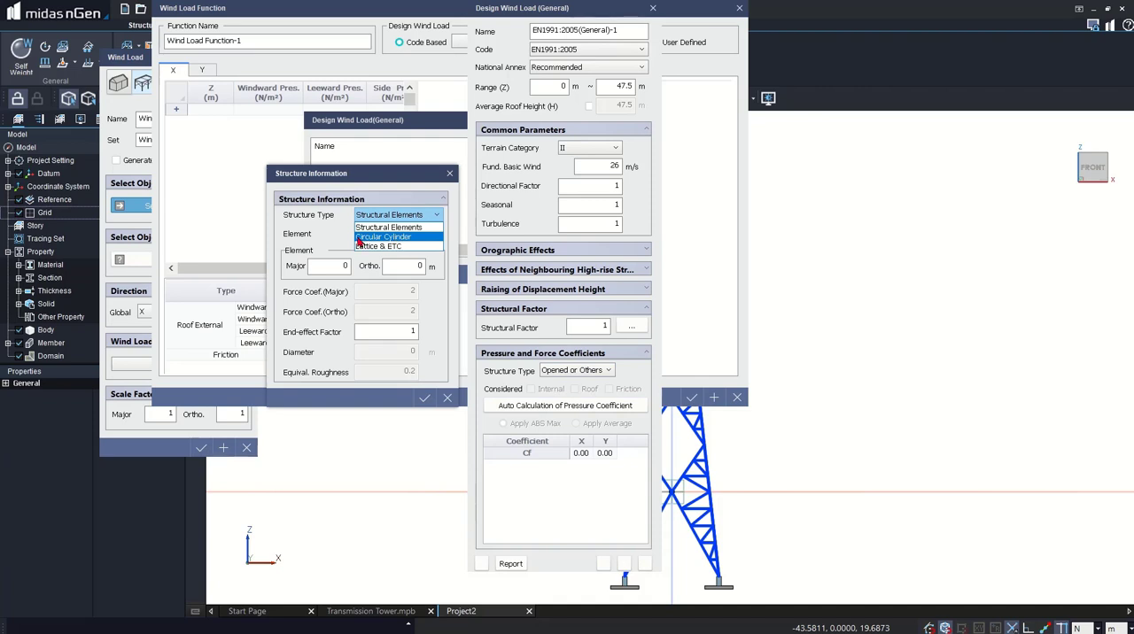
click(361, 247)
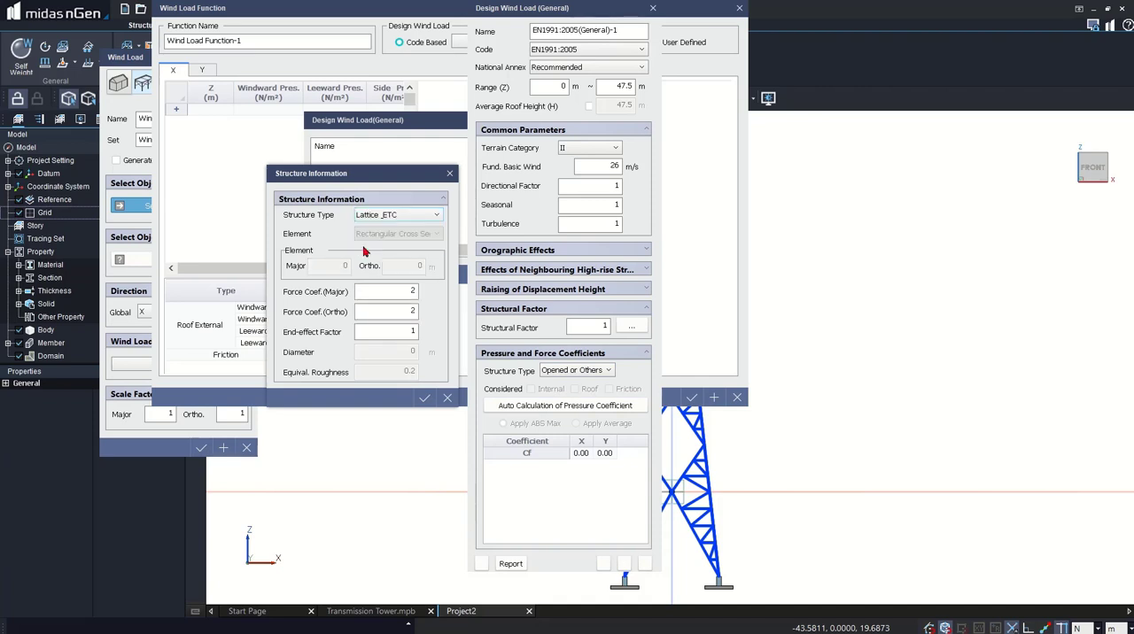
click(425, 398)
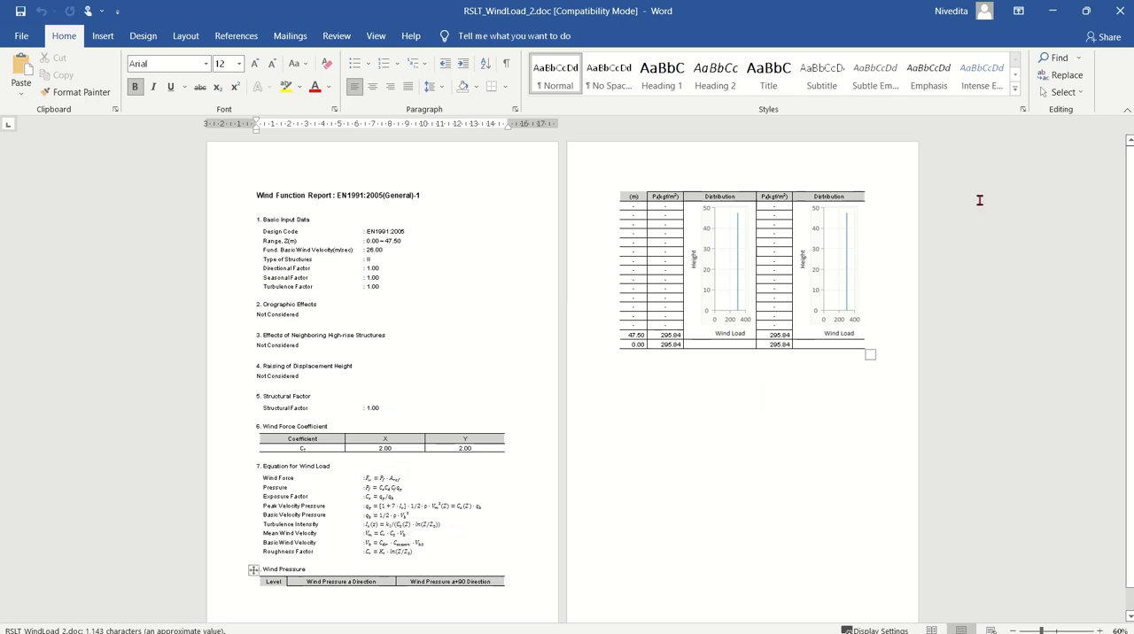
- Close the wind function report and save the EN1991:2005 design wind load together with the wind load function based on it
click(1120, 11)
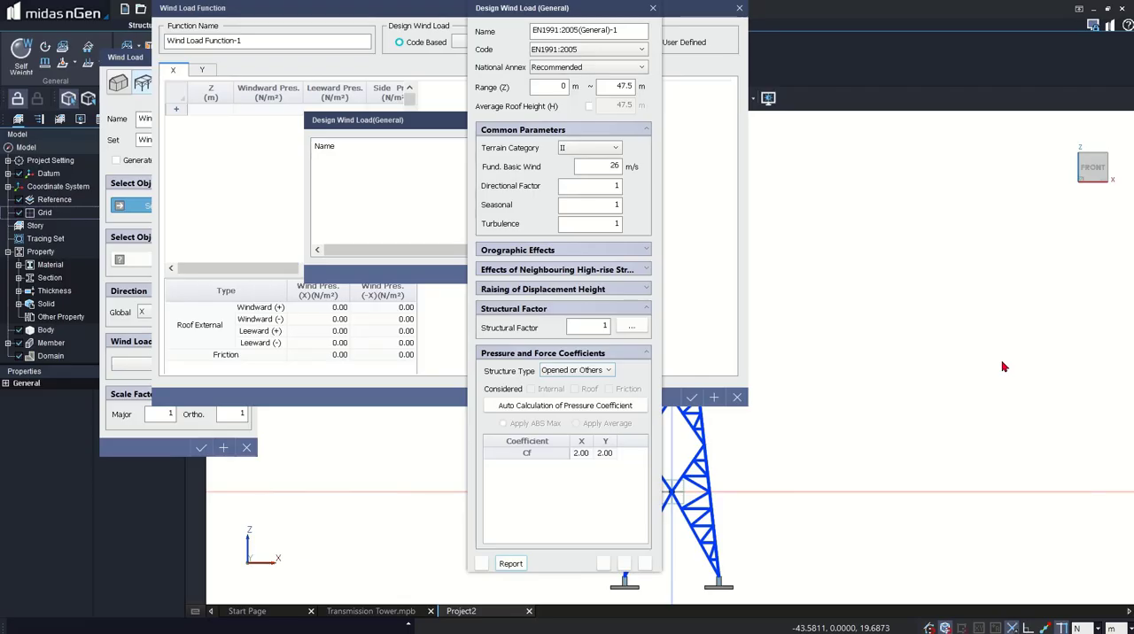
click(603, 564)
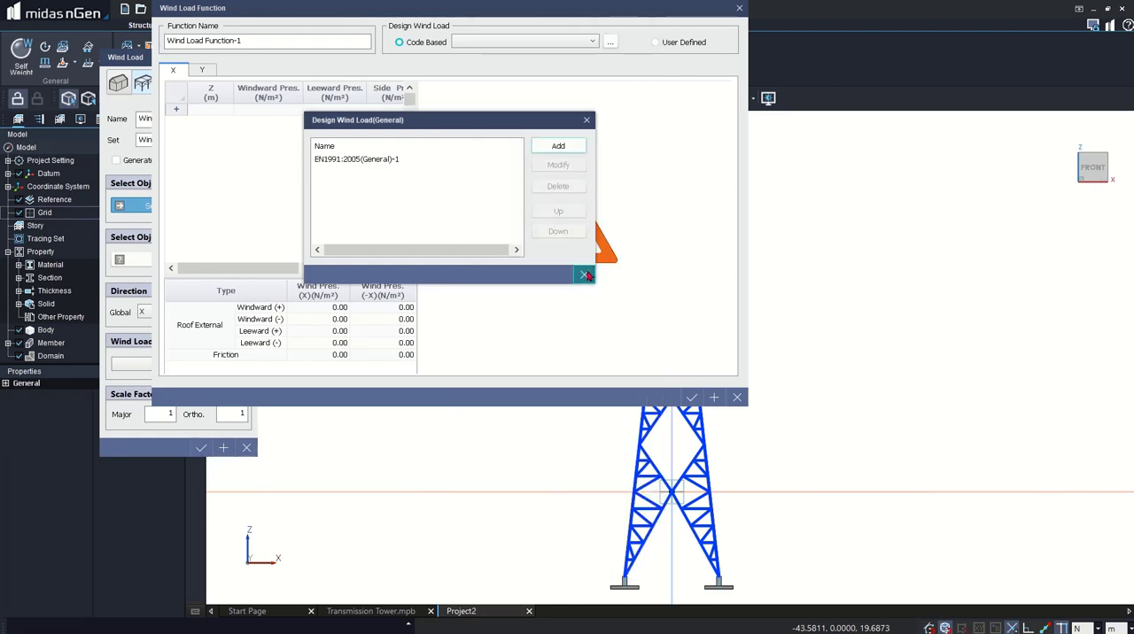
click(587, 275)
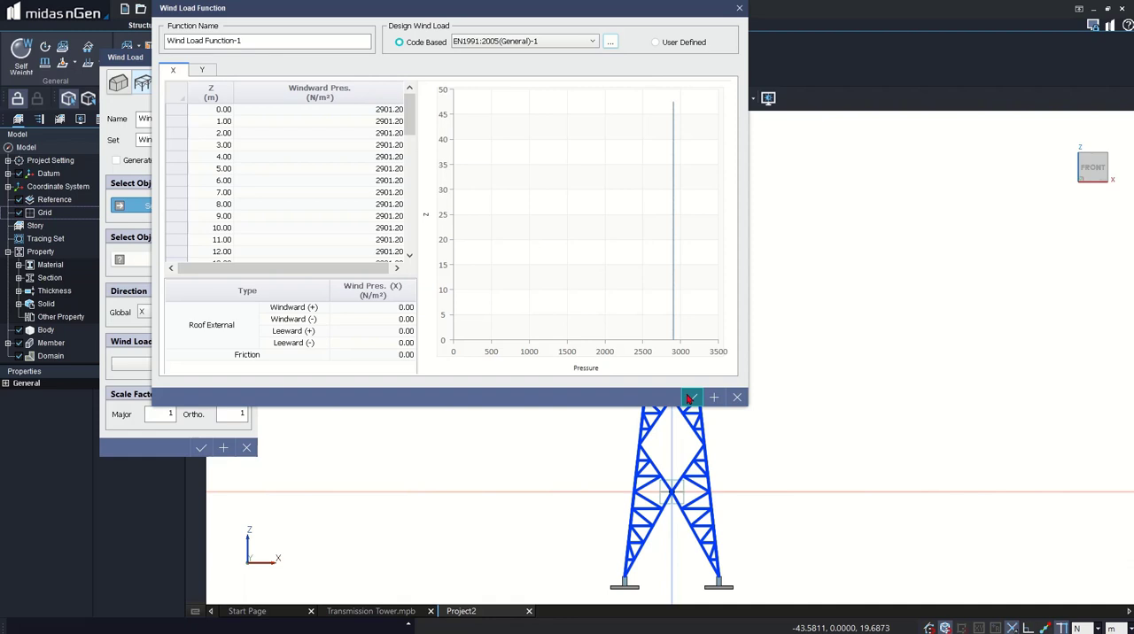
click(689, 399)
click(585, 278)
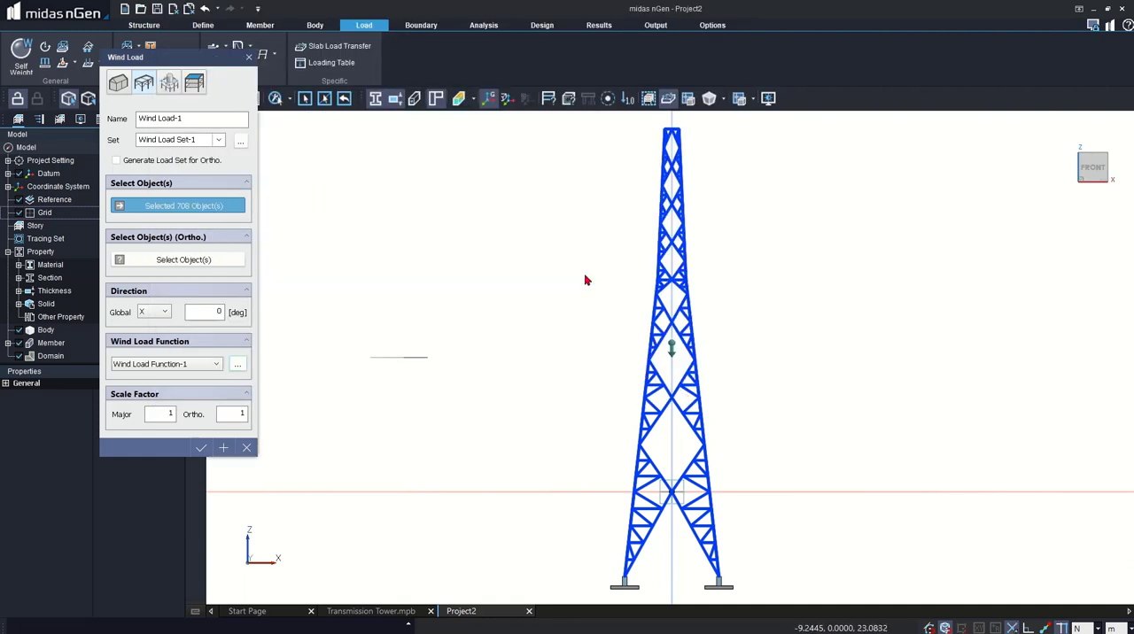
- Set the wind load's orthogonal scale factor to 0 and apply the load to the tower in the global X direction
double_click(232, 413)
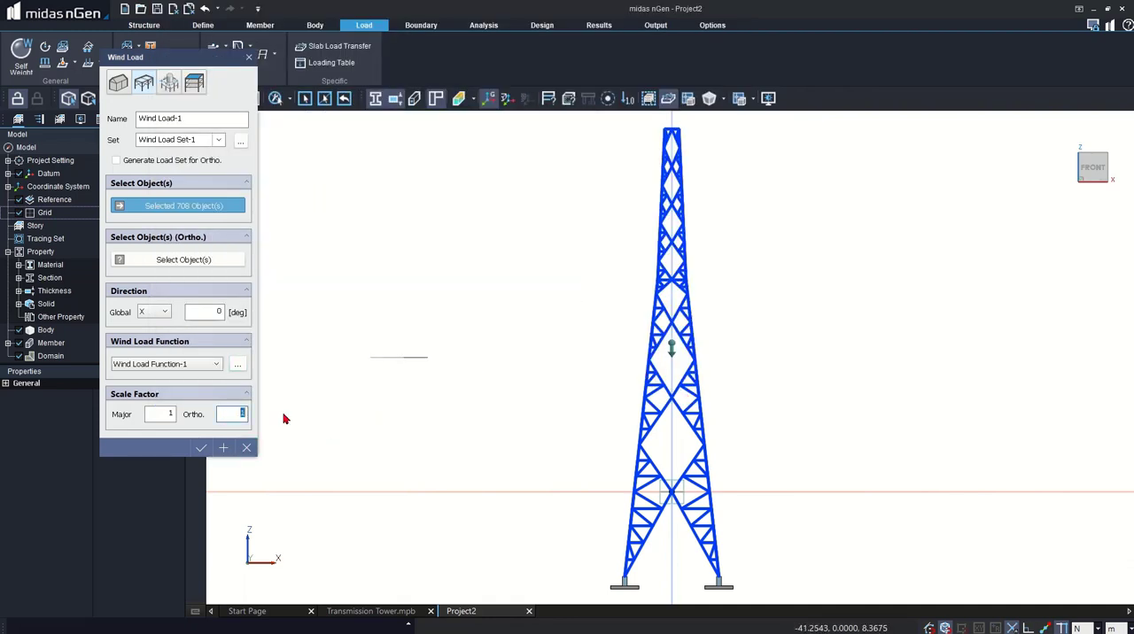
text(0)
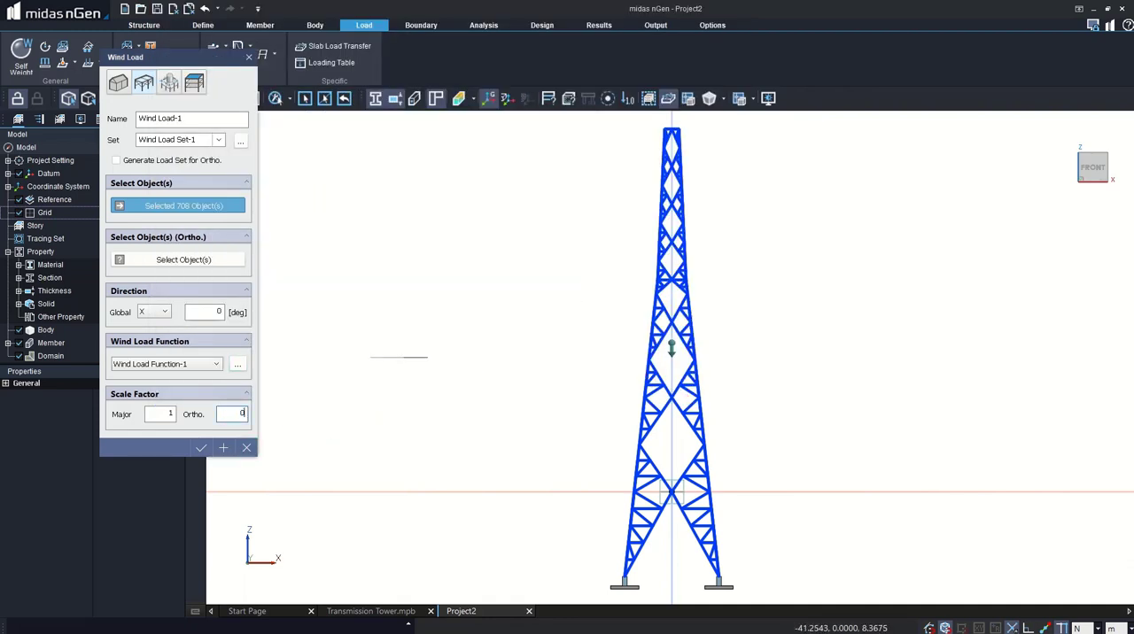
click(202, 448)
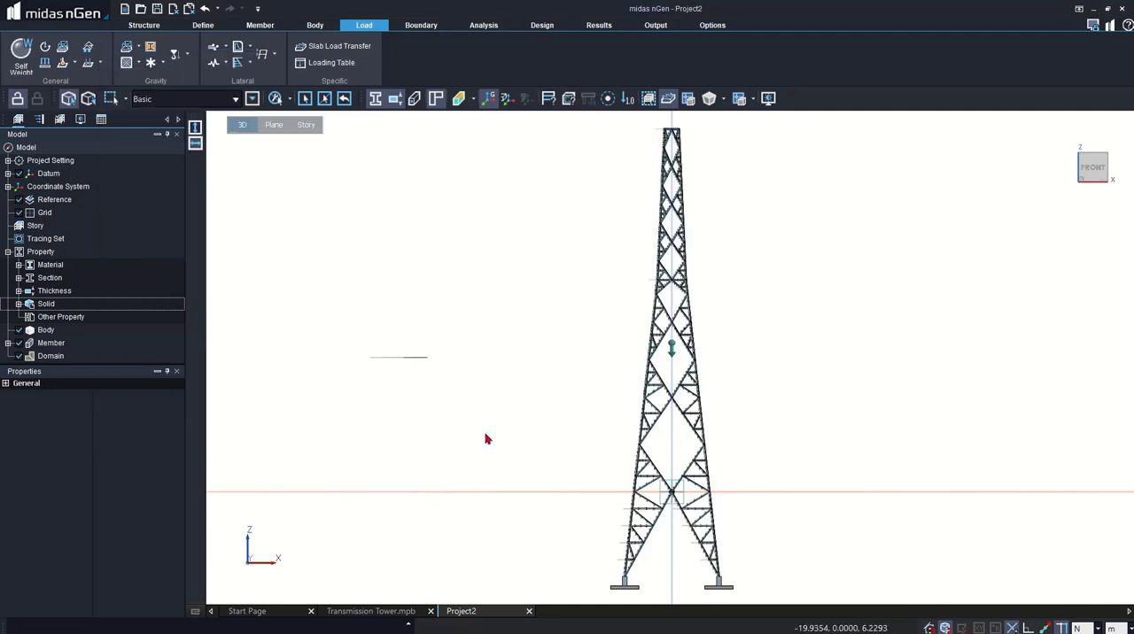
middle_drag(485, 438, 528, 473)
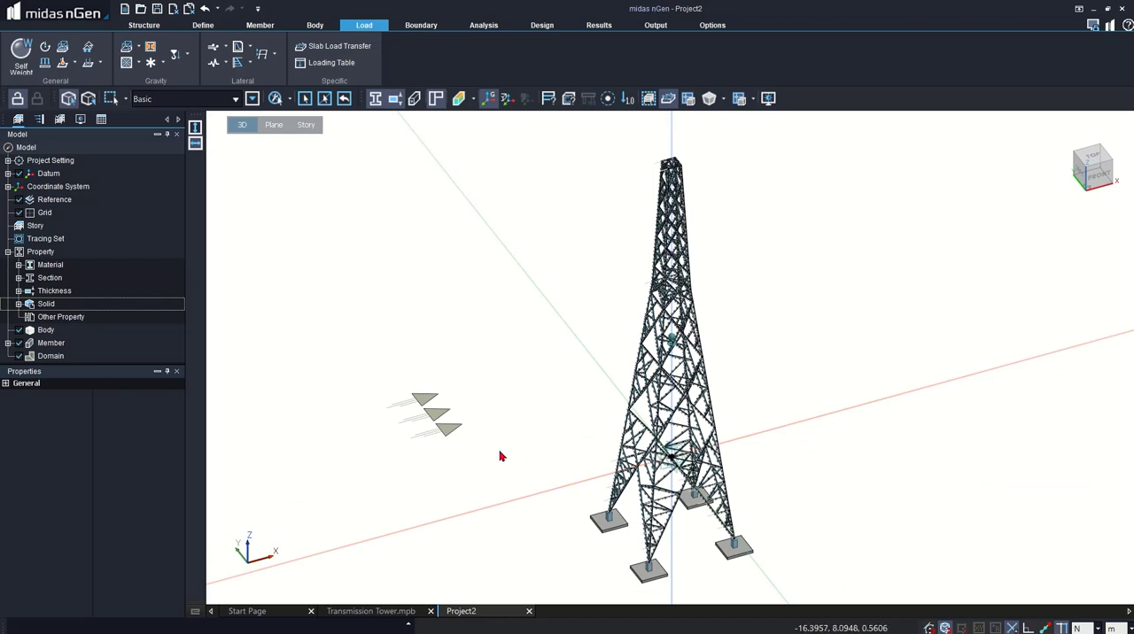
click(431, 24)
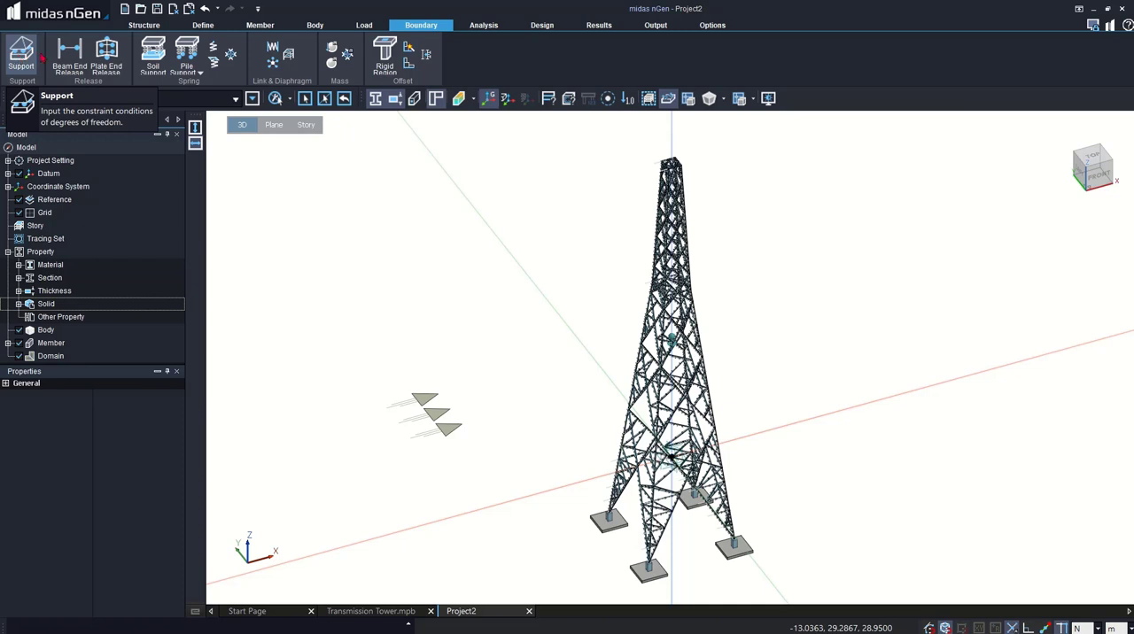
click(153, 55)
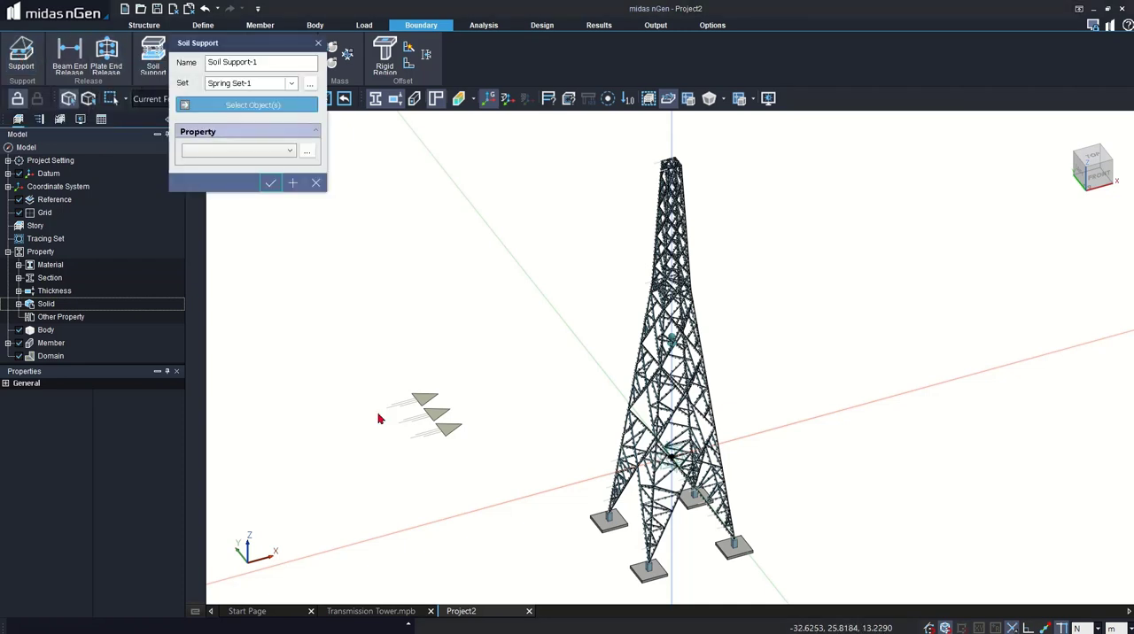
click(610, 527)
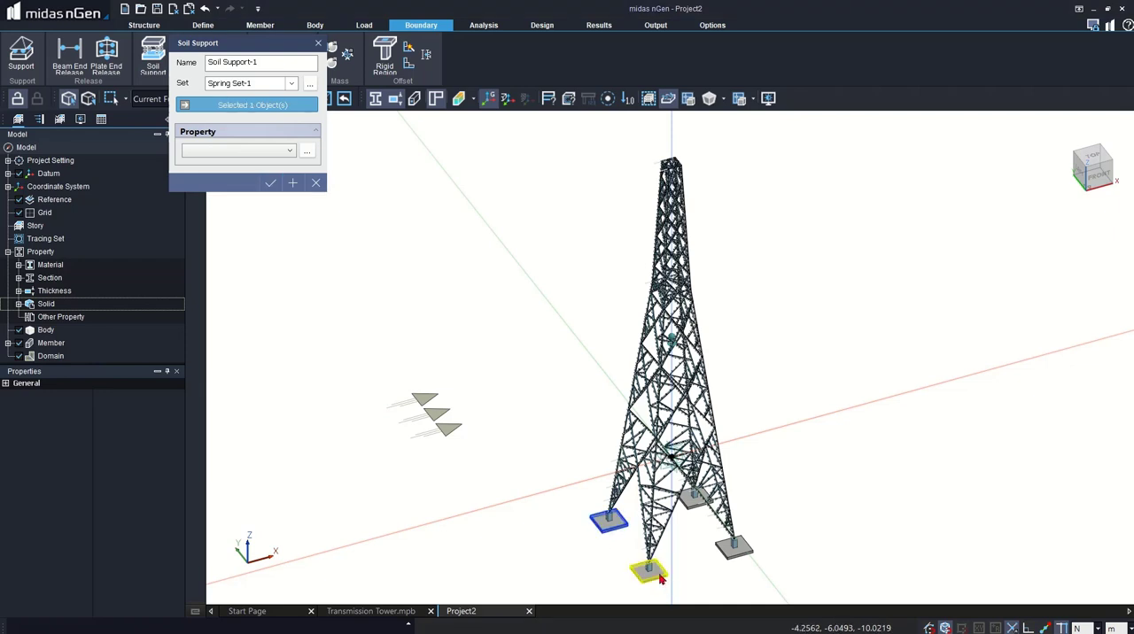
click(649, 571)
click(725, 550)
click(689, 497)
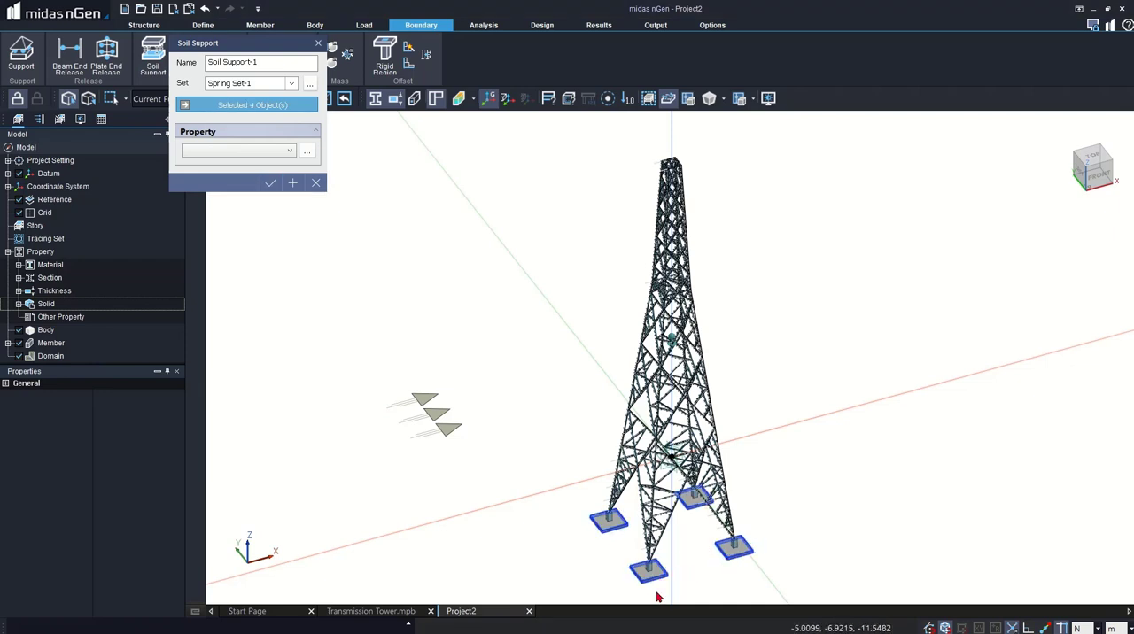
click(307, 150)
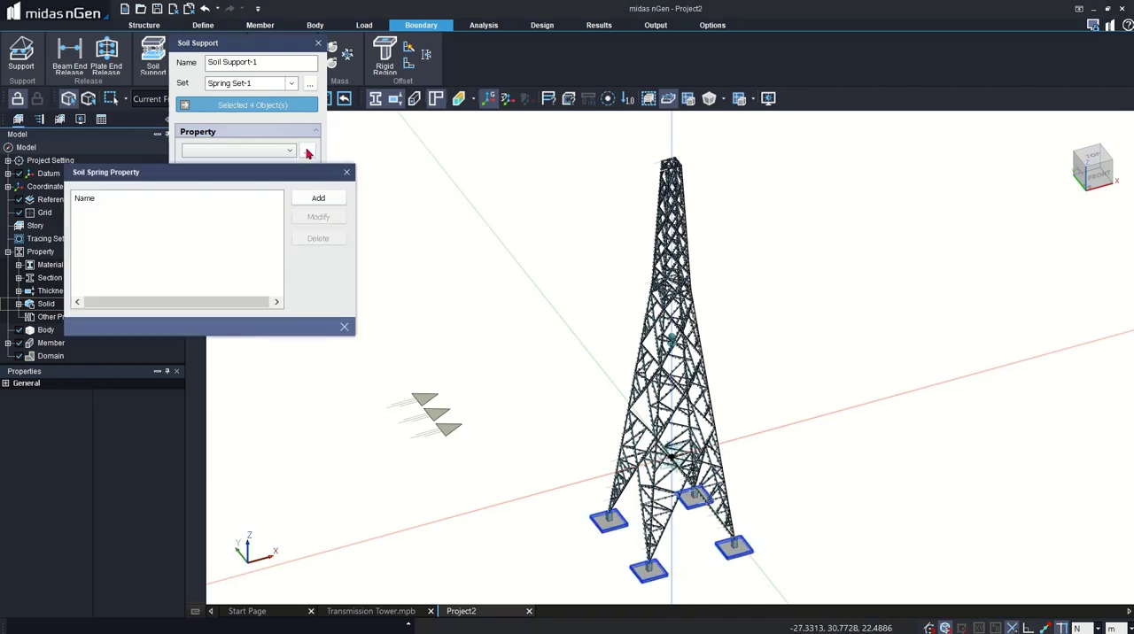
click(315, 198)
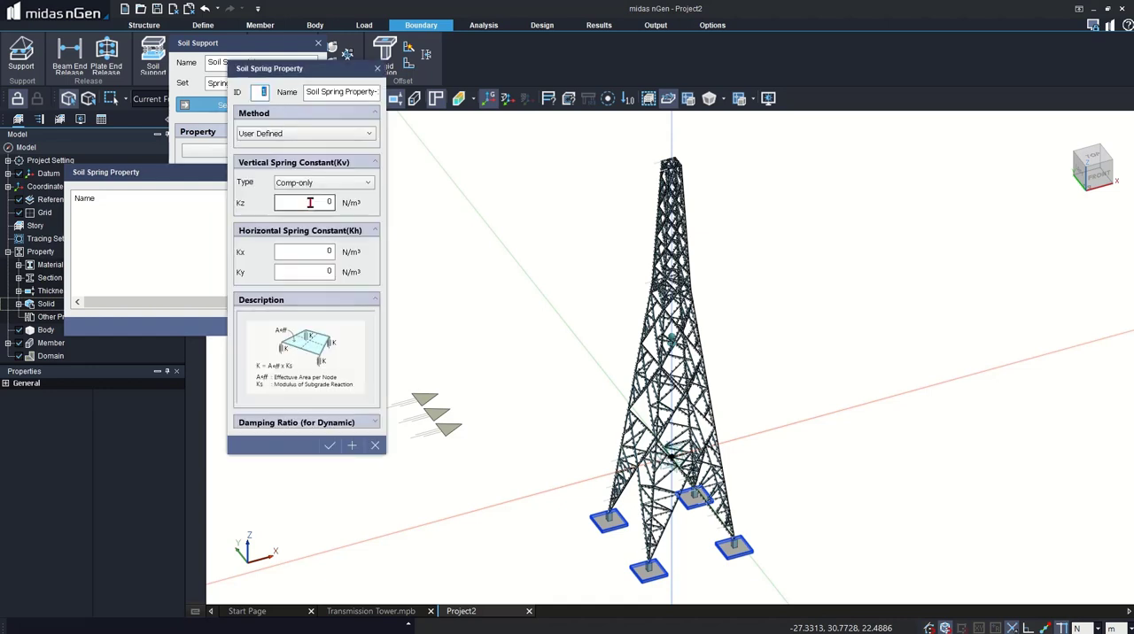
click(290, 135)
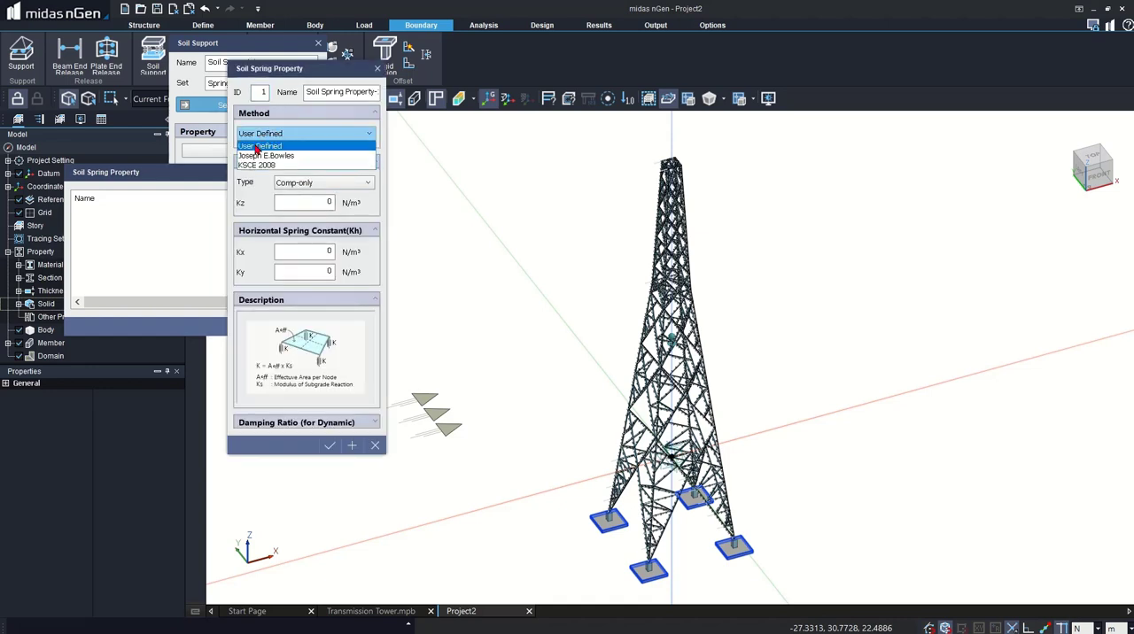
click(278, 156)
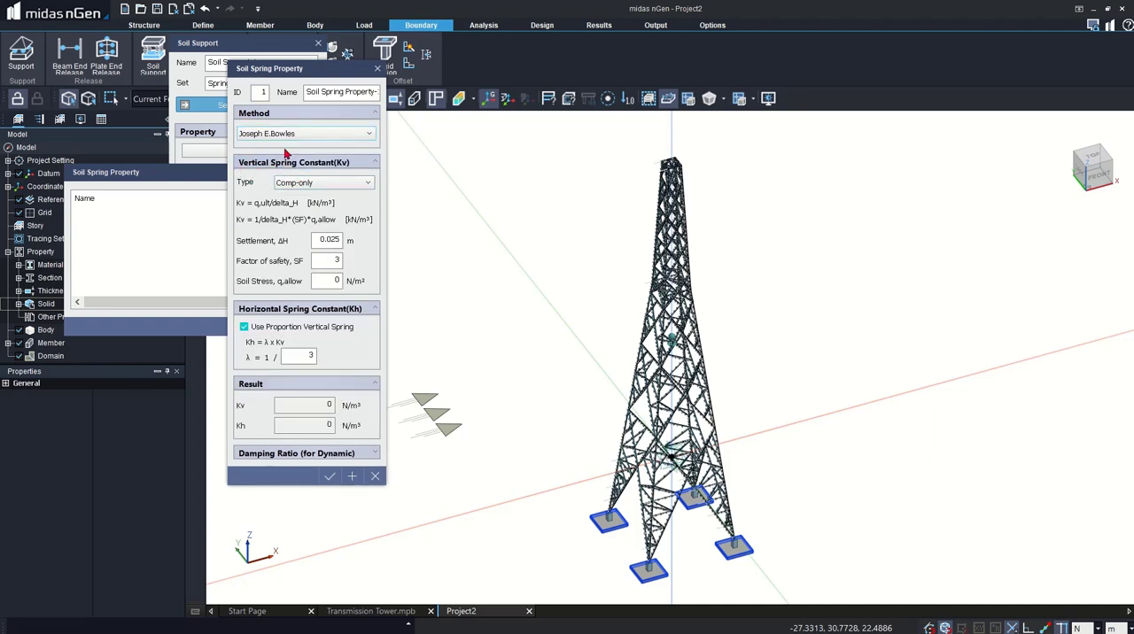
click(316, 183)
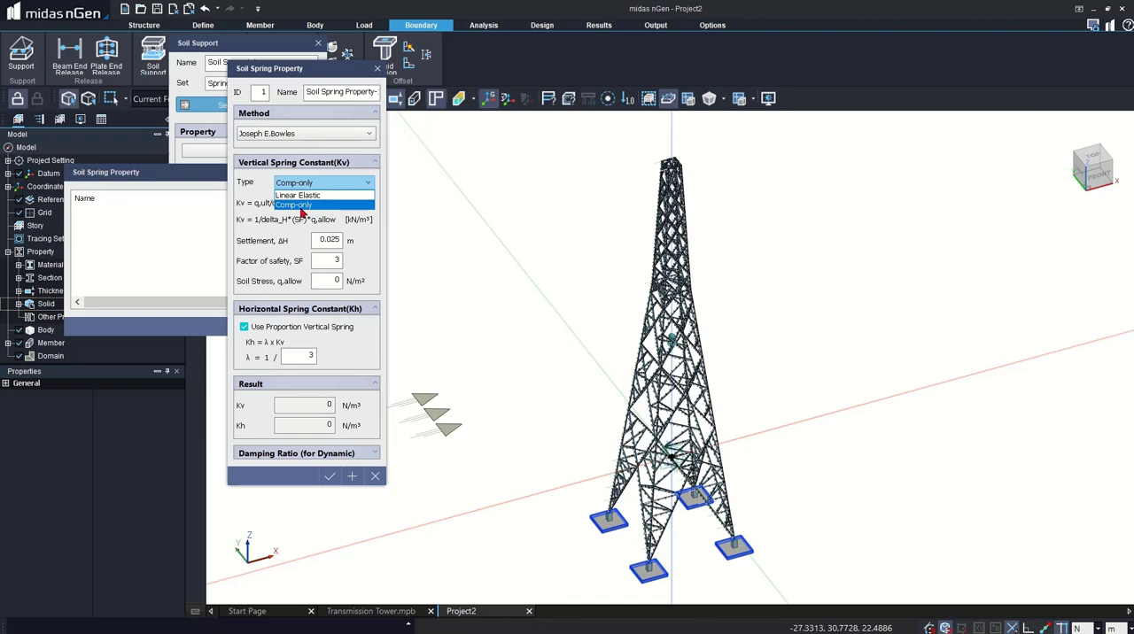
click(292, 195)
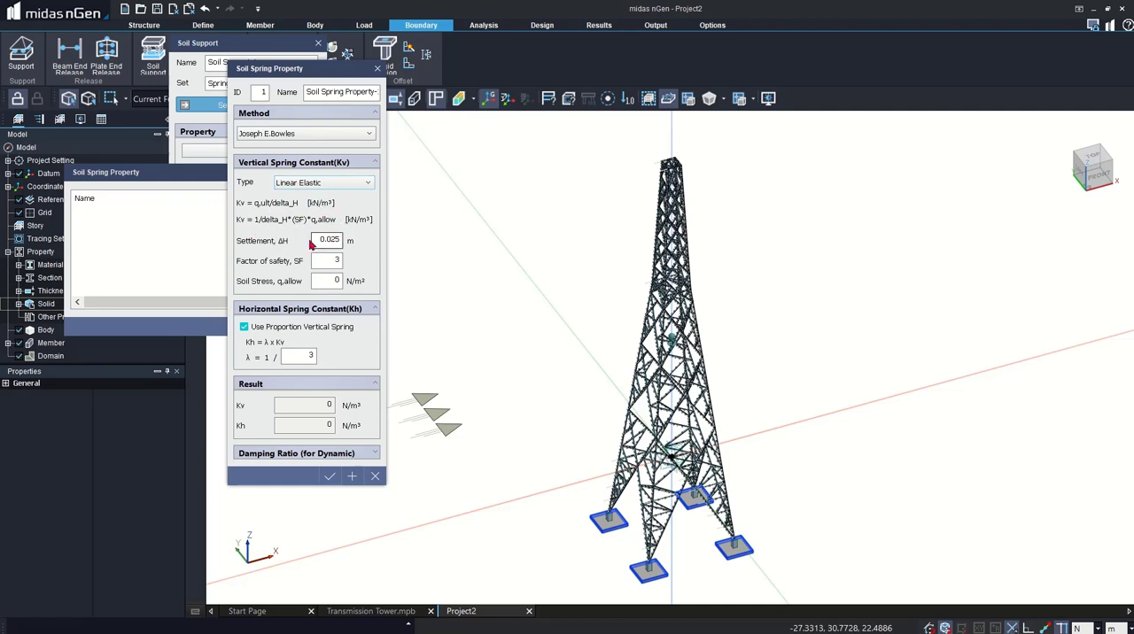
drag(314, 241, 350, 281)
click(377, 68)
click(345, 173)
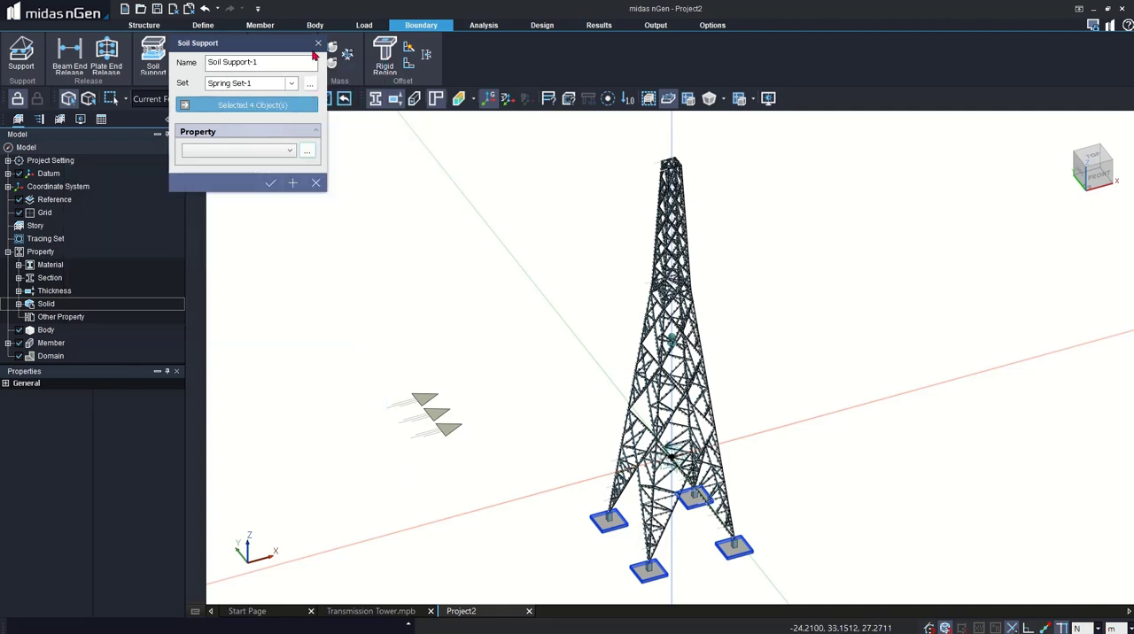
click(318, 42)
- Switch the force unit to kN and start adding a soil spring property for a new soil support
click(1080, 628)
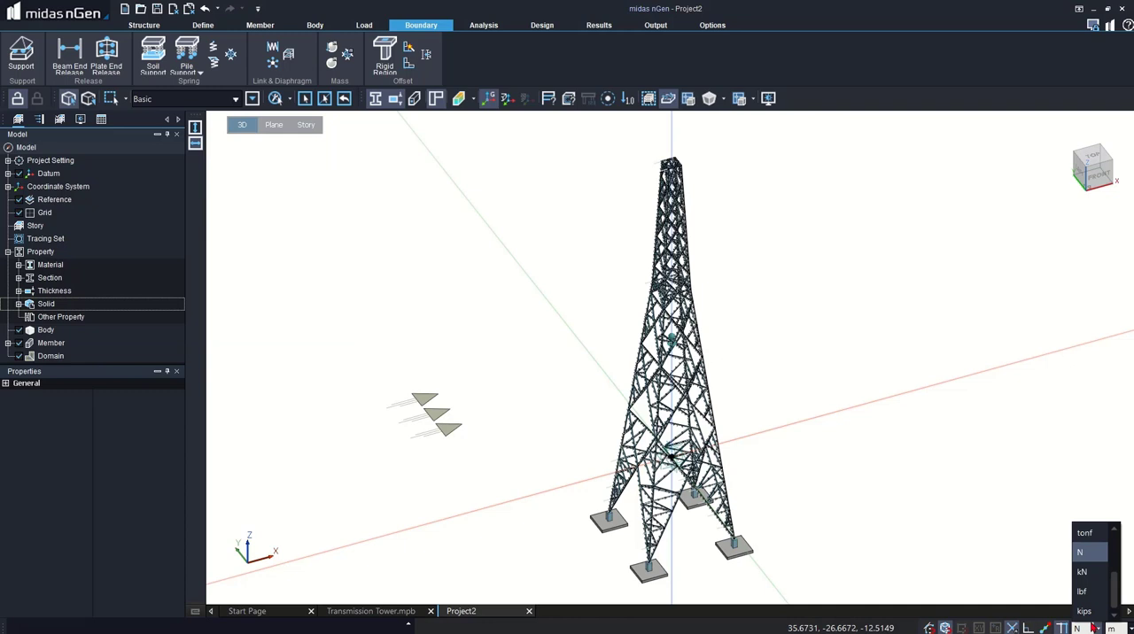
click(1082, 572)
click(153, 55)
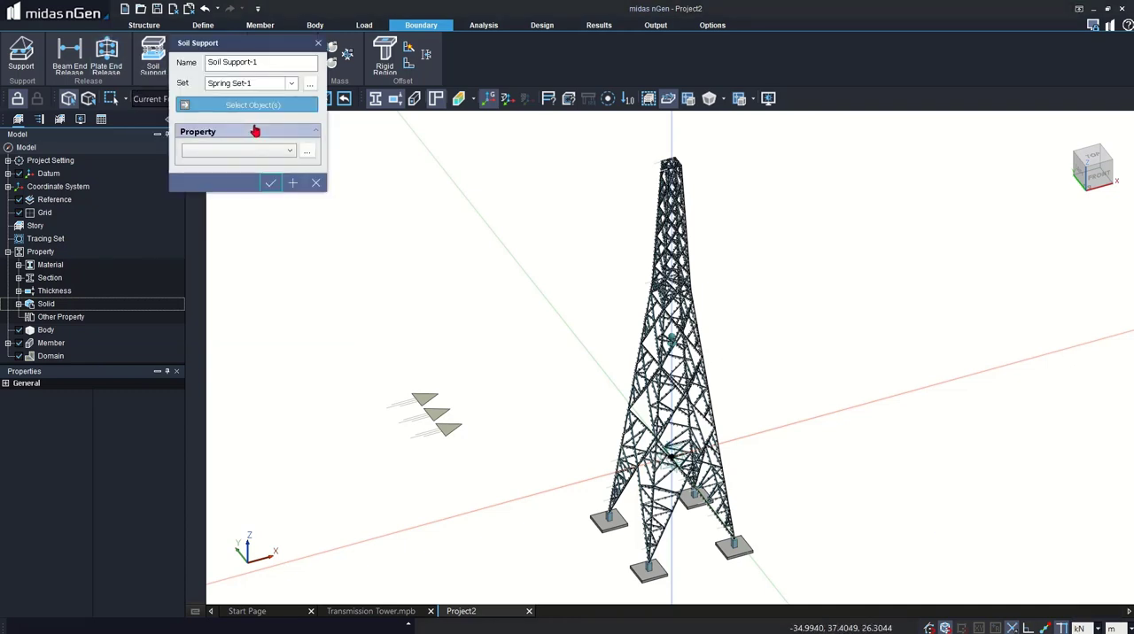
click(308, 151)
click(338, 197)
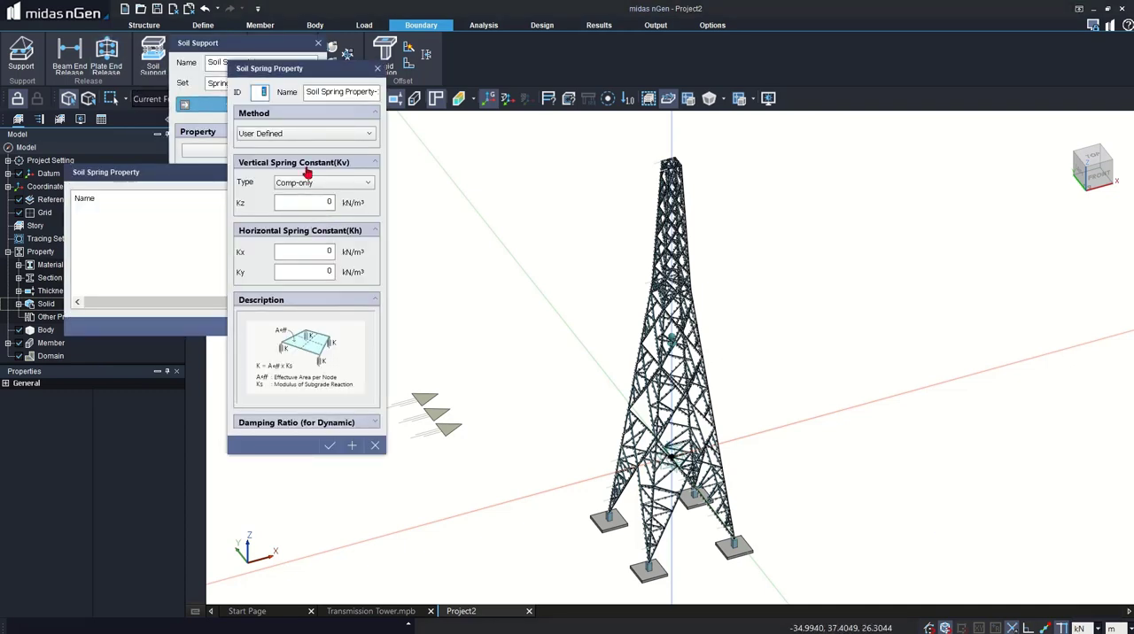
- Use the Joseph E.Bowles method for the soil spring property and make its vertical spring type Linear Elastic
click(332, 134)
click(327, 160)
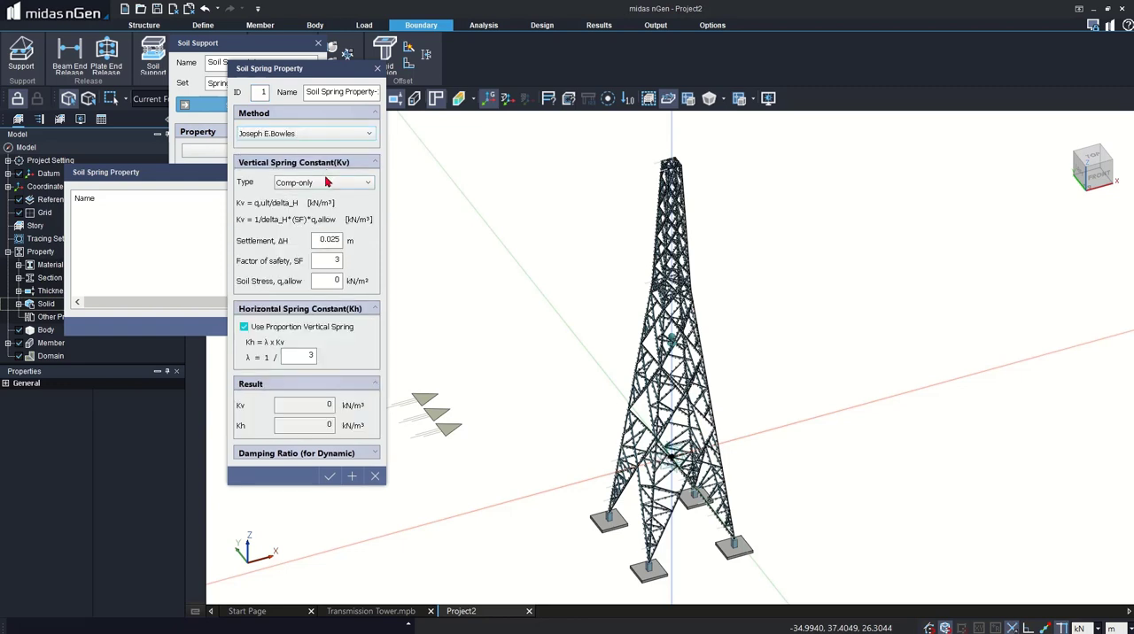
click(325, 182)
click(328, 202)
- Set the allowable soil stress to 150 kN/m², check the resulting Kv and Kh constants, and save the soil spring property
click(327, 281)
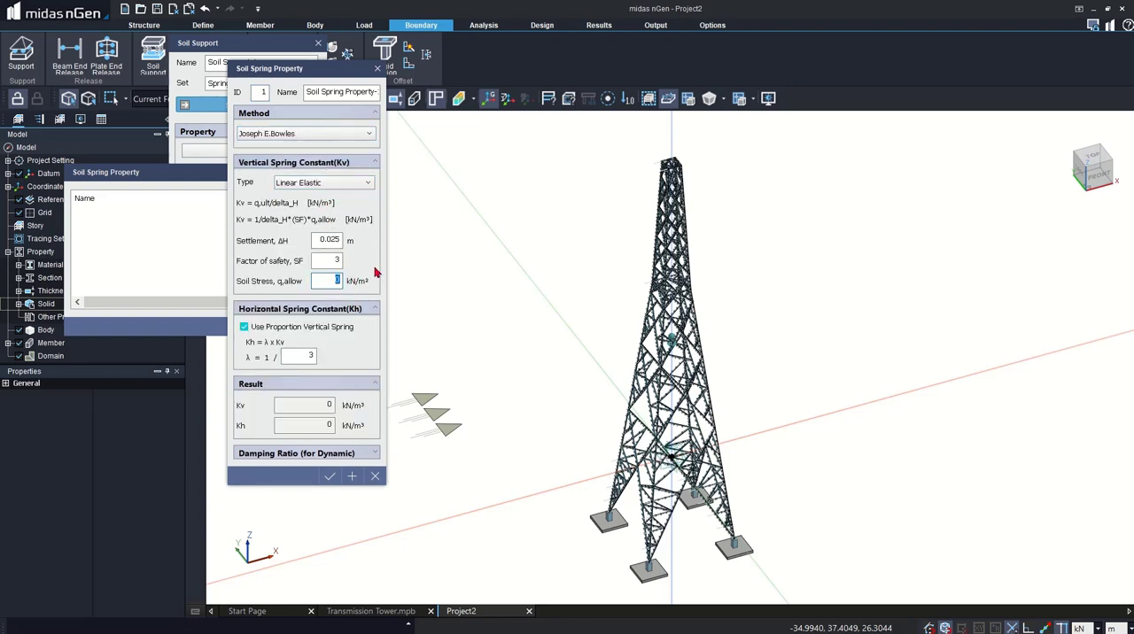
text(180)
key(BackSpace)
key(BackSpace)
text(50)
click(292, 359)
click(305, 405)
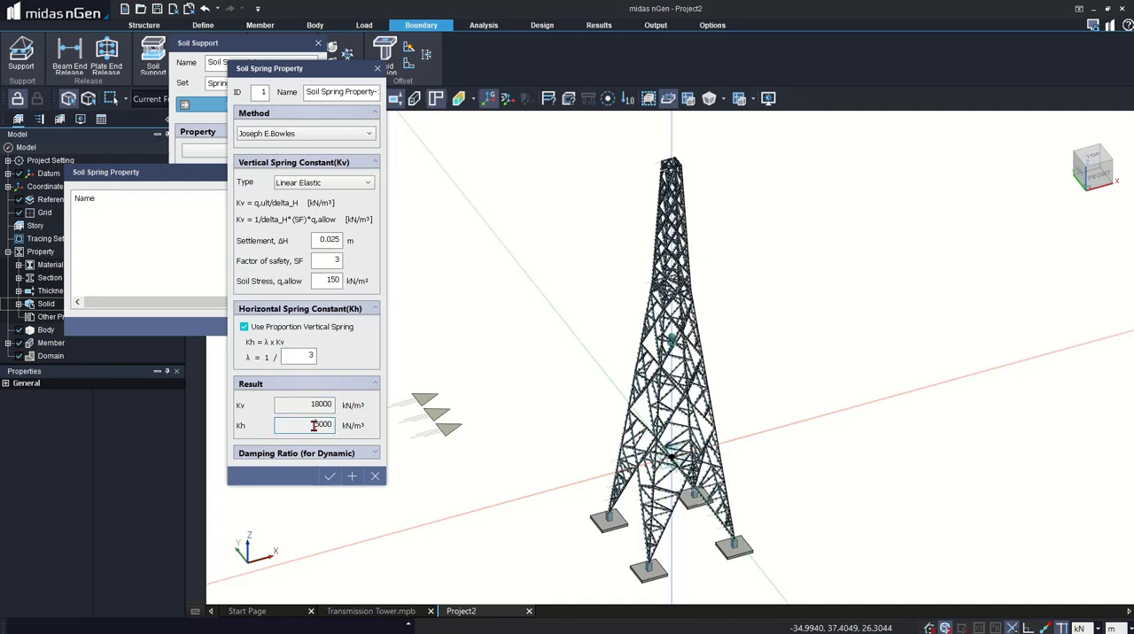
click(323, 426)
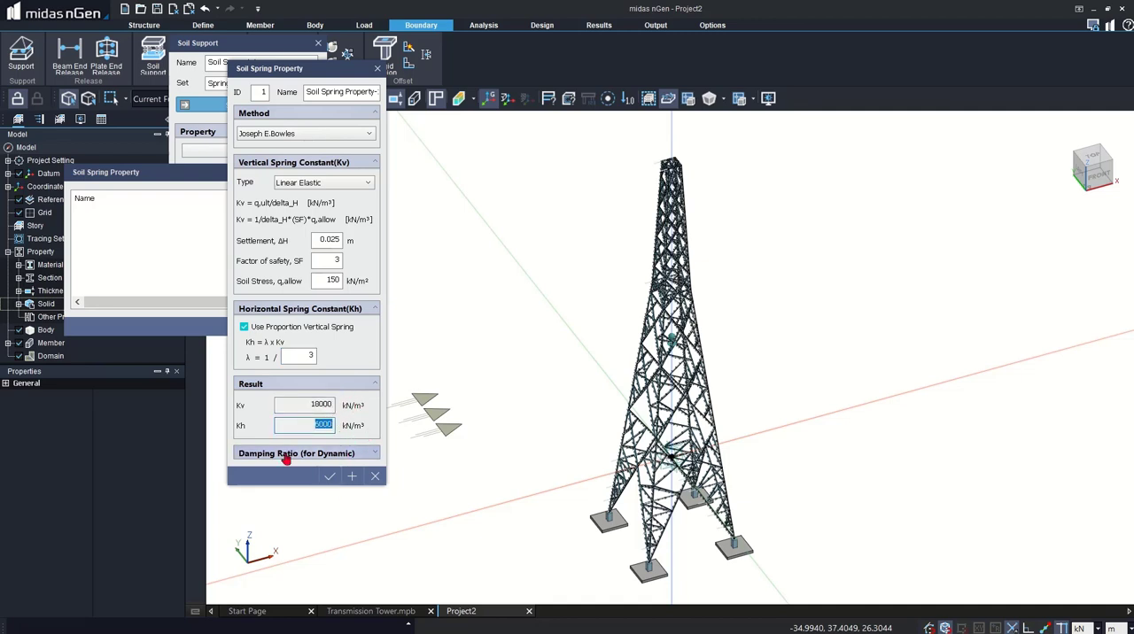
click(330, 477)
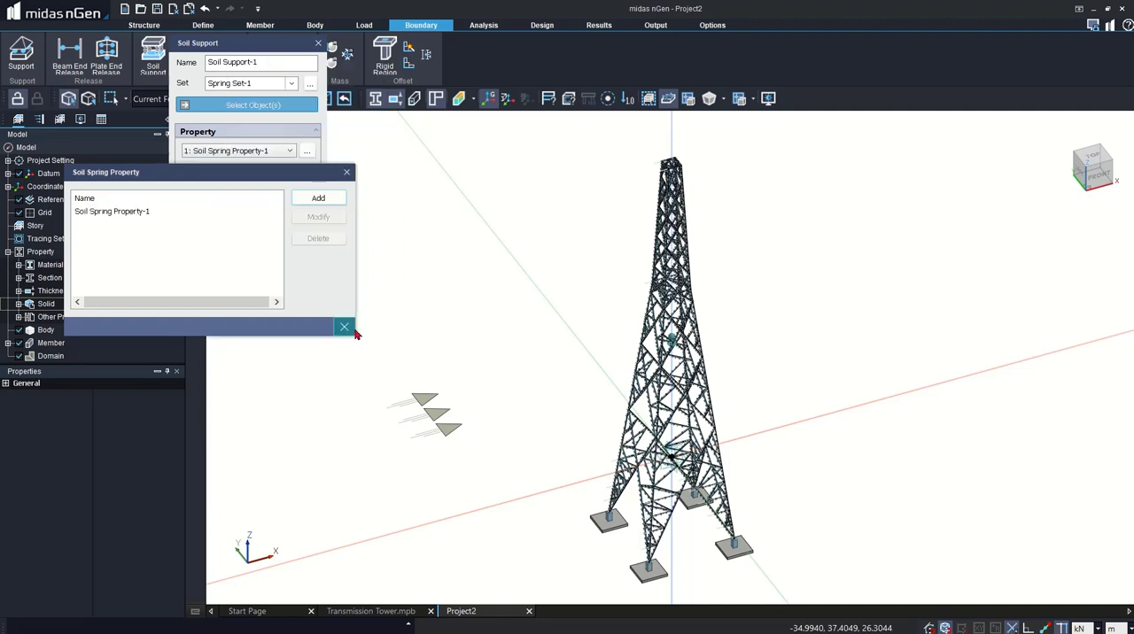
click(345, 327)
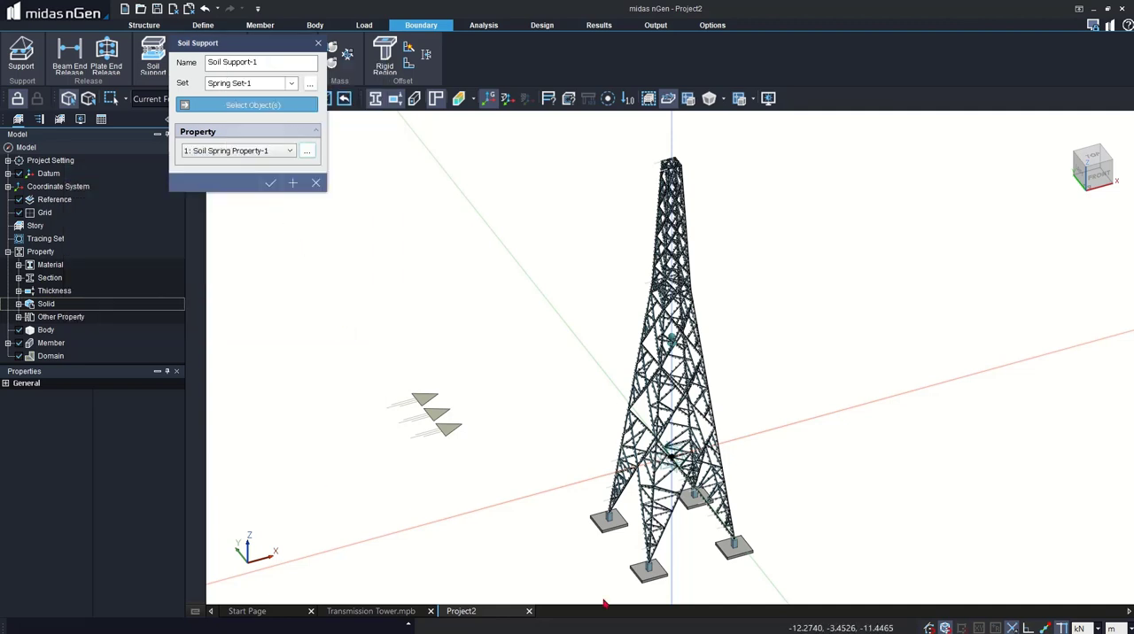
- Assign the soil support with Soil Spring Property-1 in Spring Set-1 to all four isolated footings
click(609, 524)
click(694, 499)
click(732, 547)
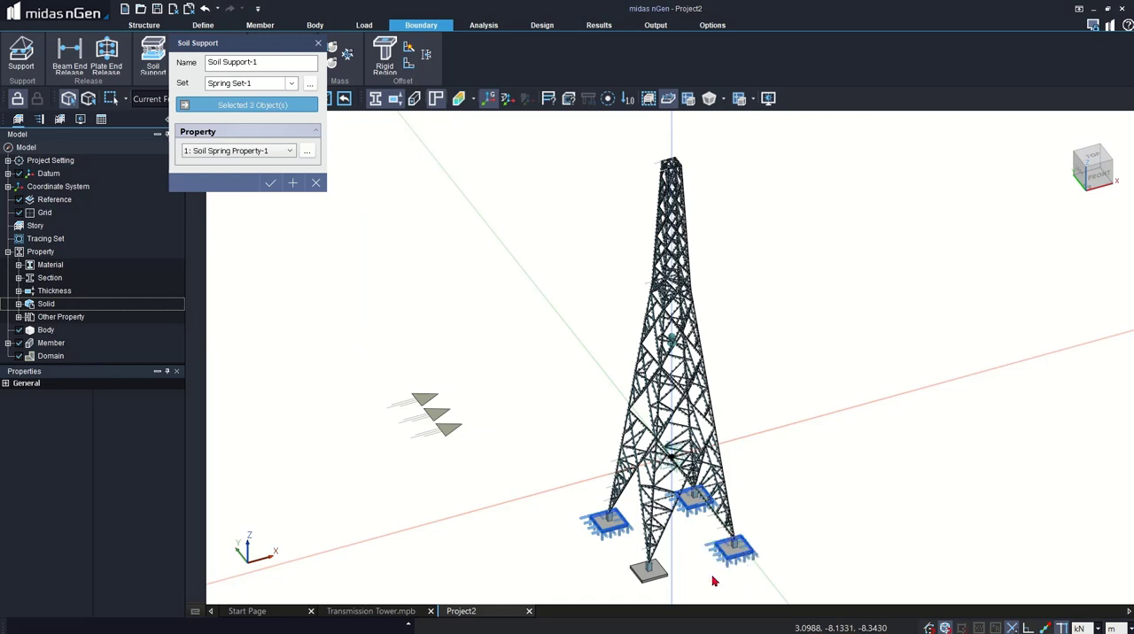
click(656, 582)
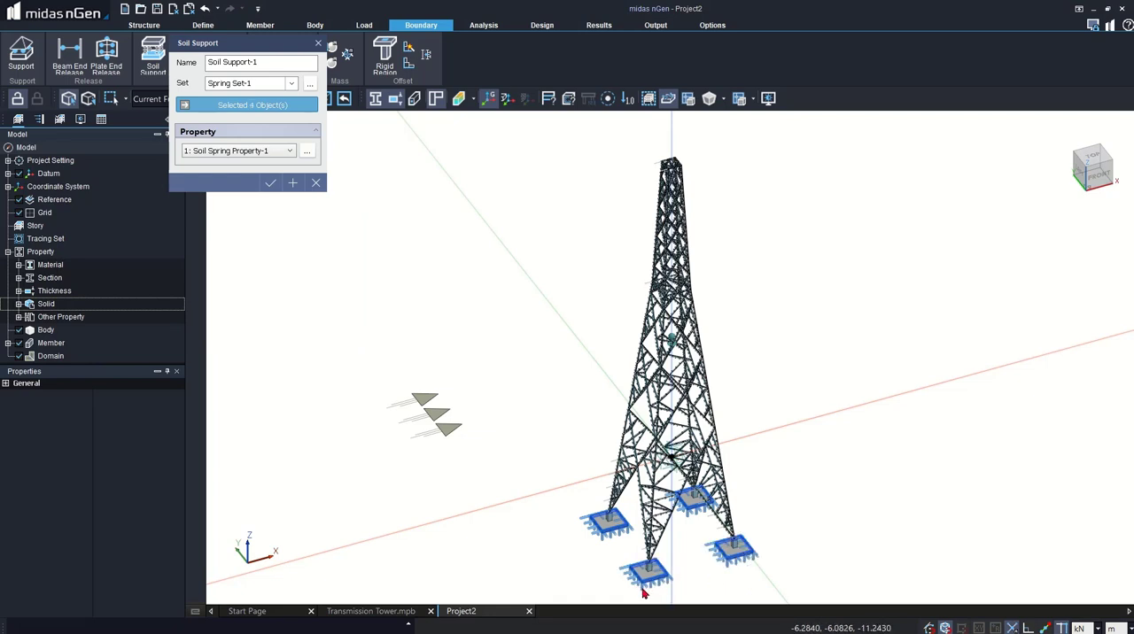
click(271, 183)
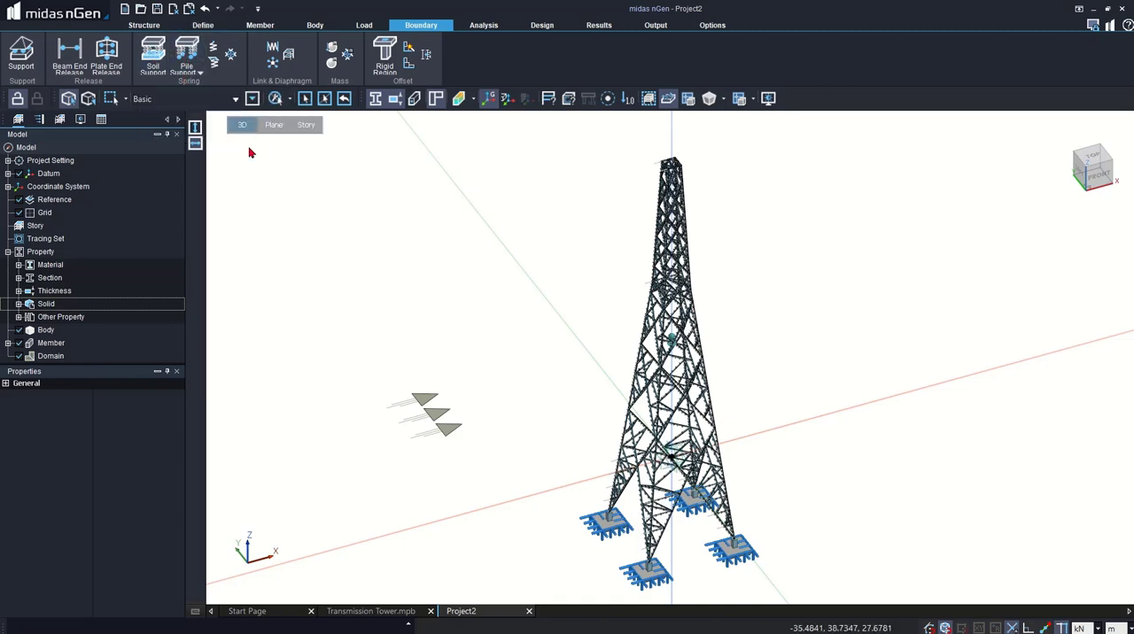
click(484, 25)
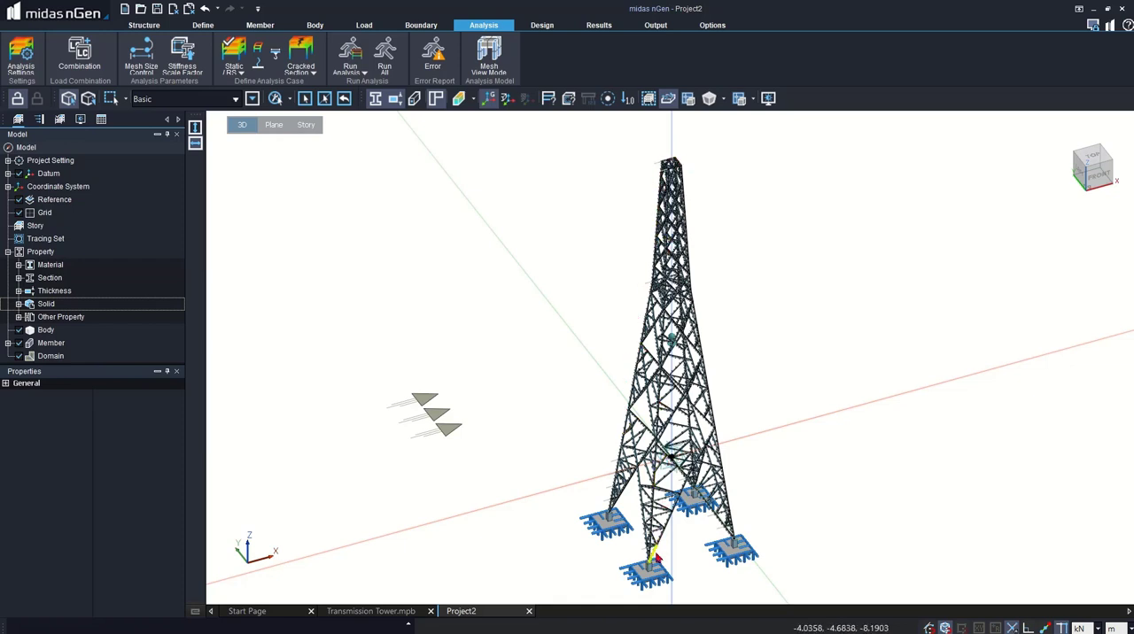
click(92, 53)
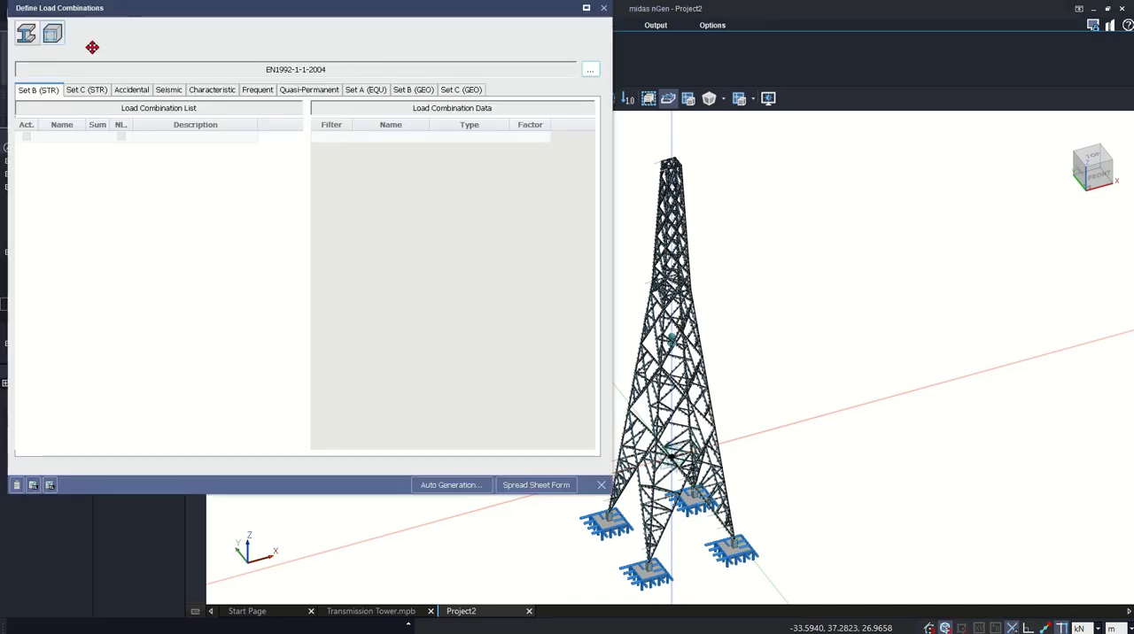
click(28, 31)
click(54, 34)
click(30, 33)
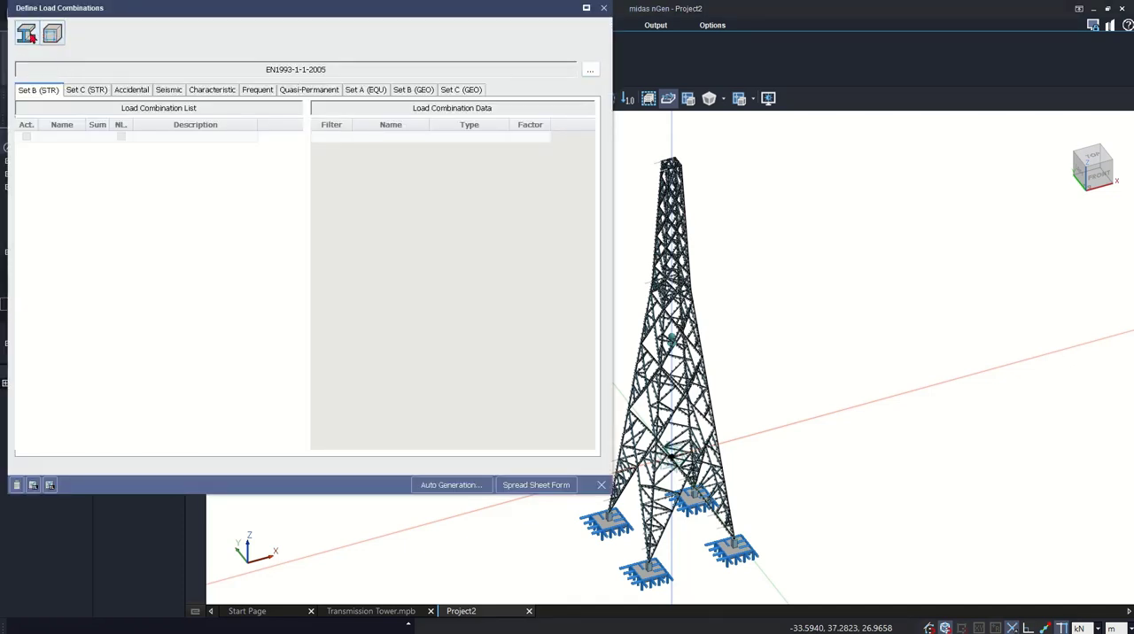
click(454, 486)
click(465, 497)
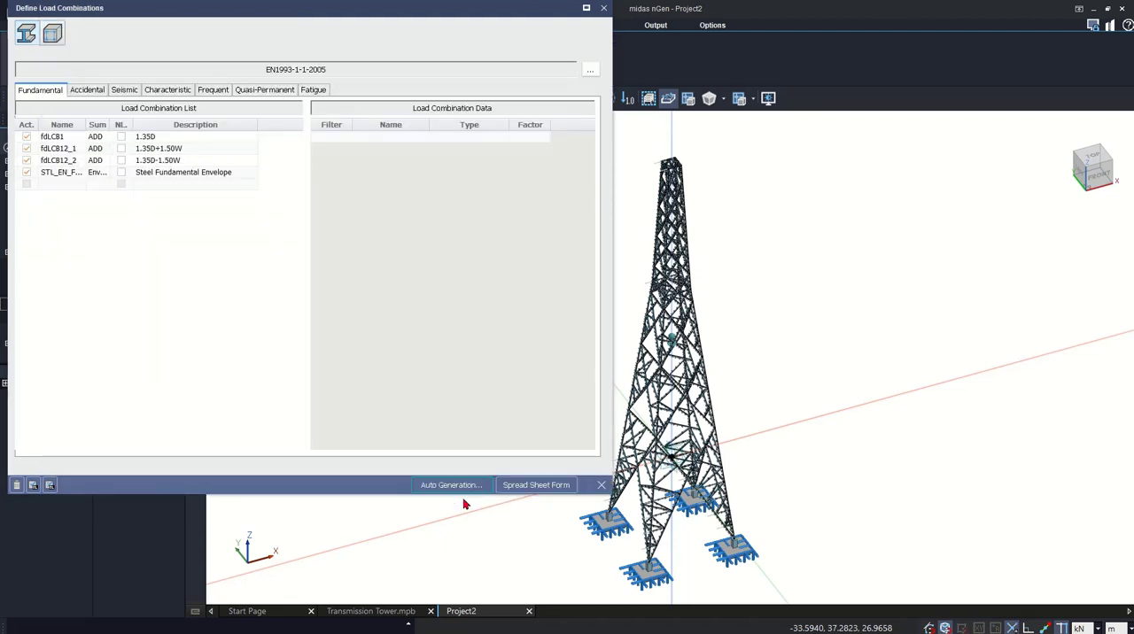
- Examine the load sets and factors of the generated steel combinations, widening the name column to read the full names
drag(60, 139, 62, 172)
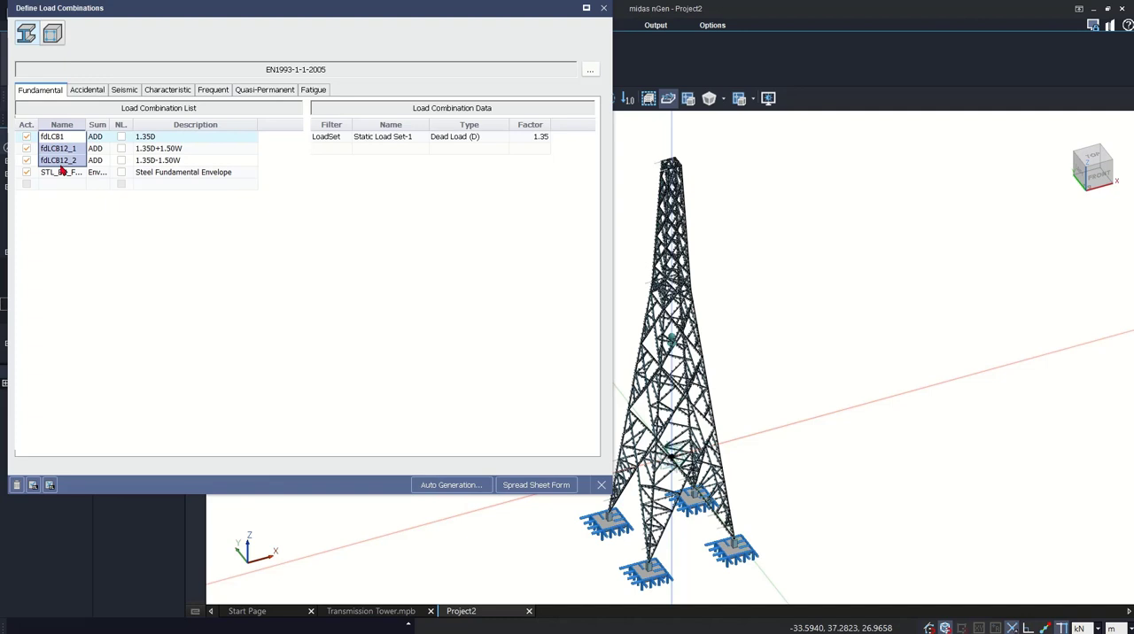
drag(87, 124, 115, 124)
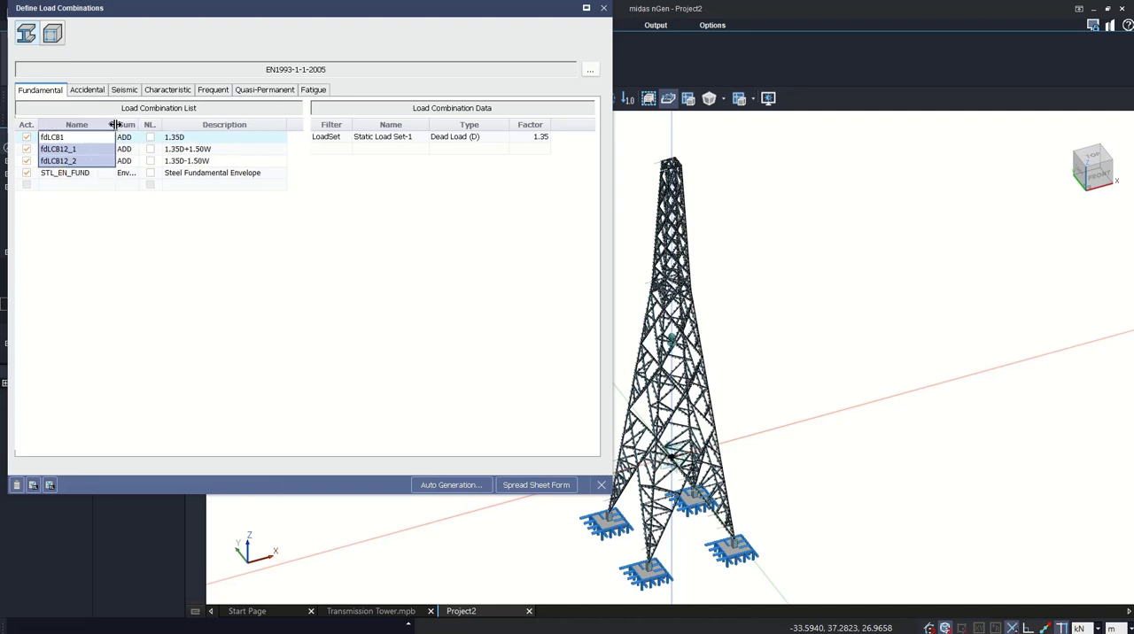
click(228, 148)
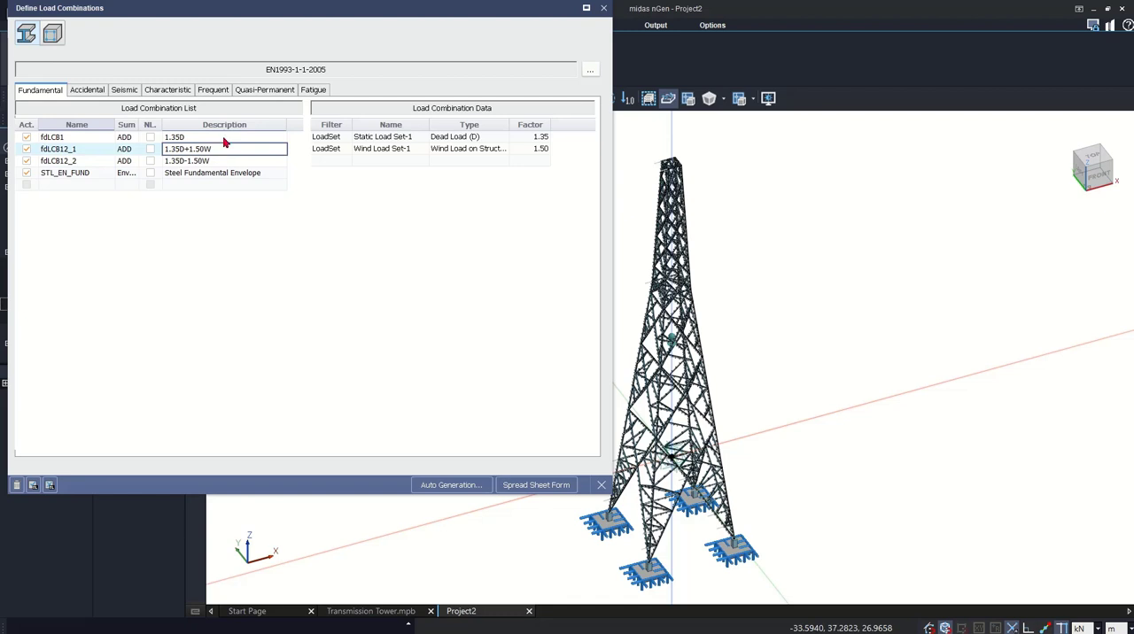
click(224, 139)
click(228, 151)
click(226, 161)
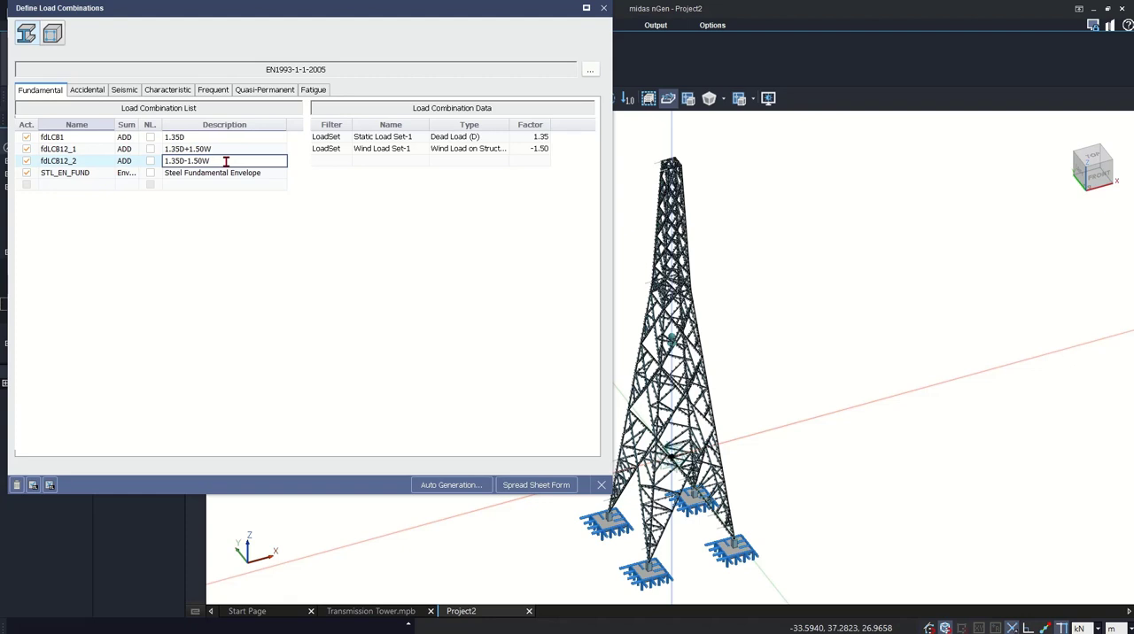
click(227, 185)
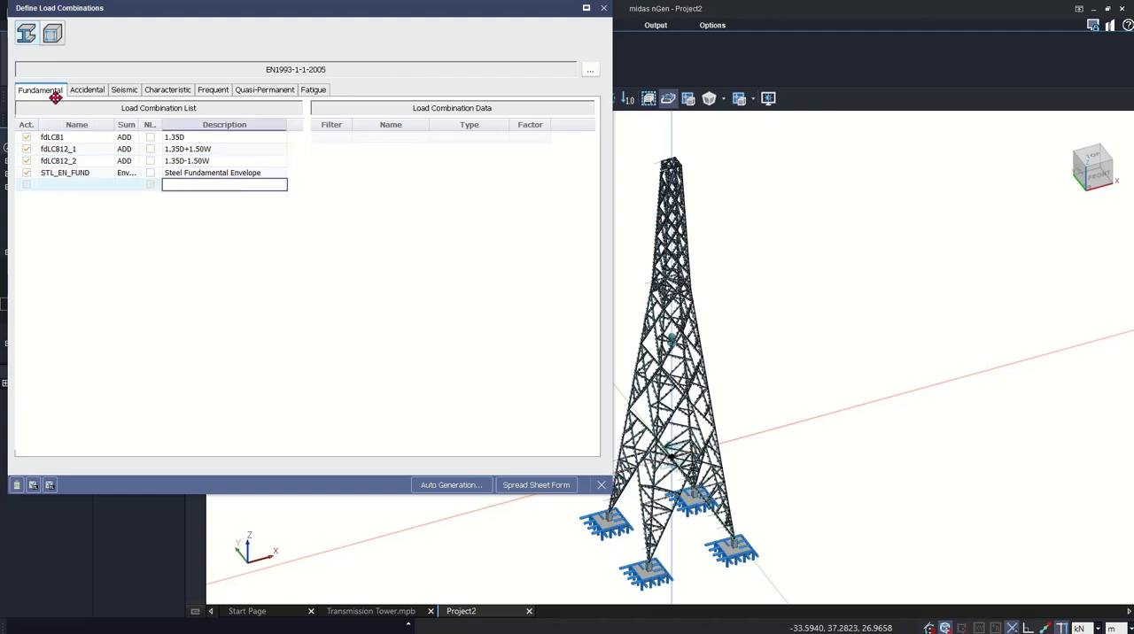
click(57, 38)
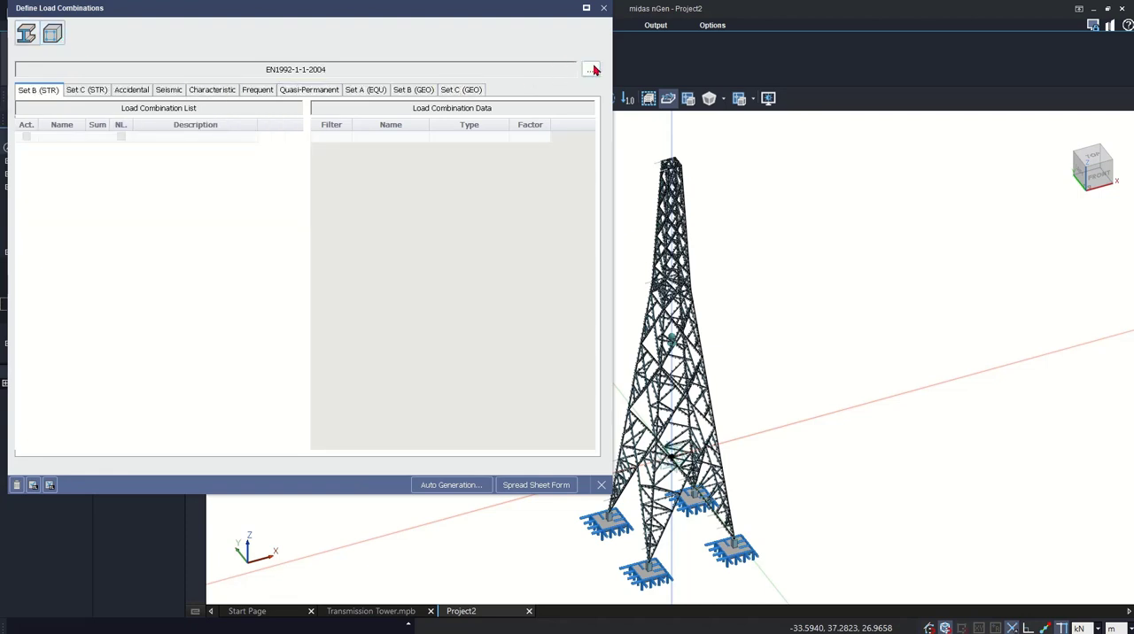
click(451, 484)
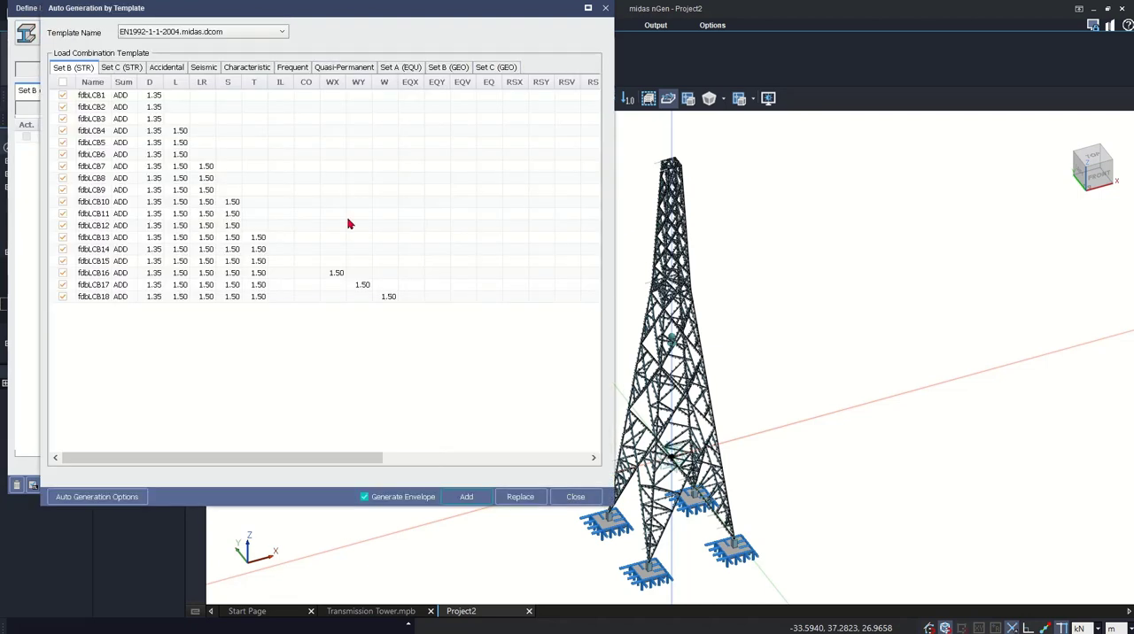
click(466, 497)
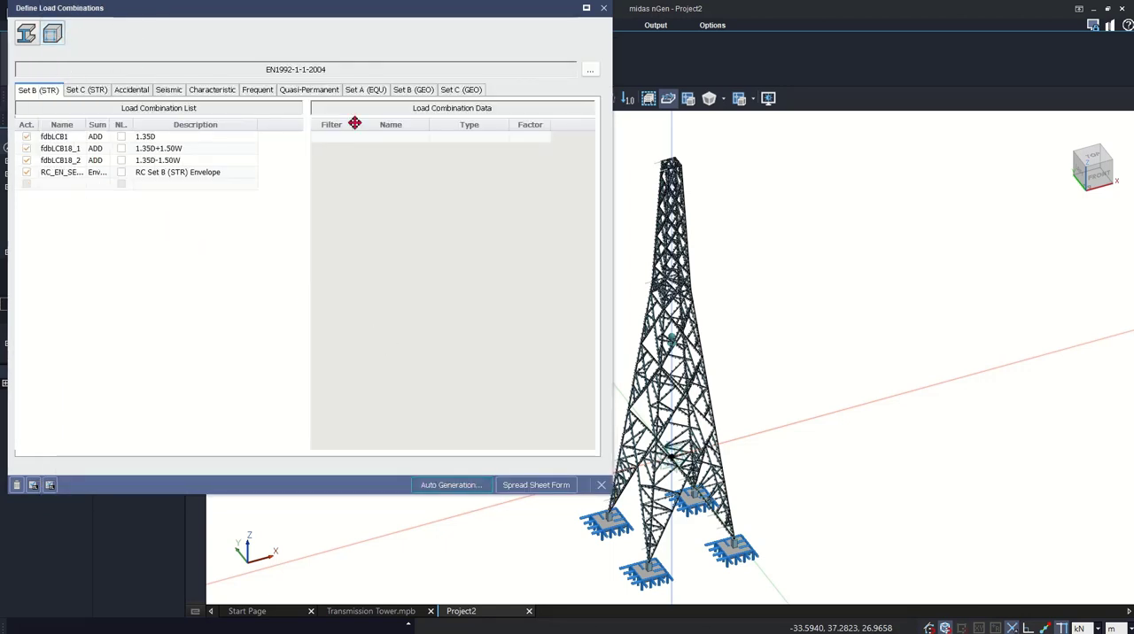
click(367, 90)
click(400, 92)
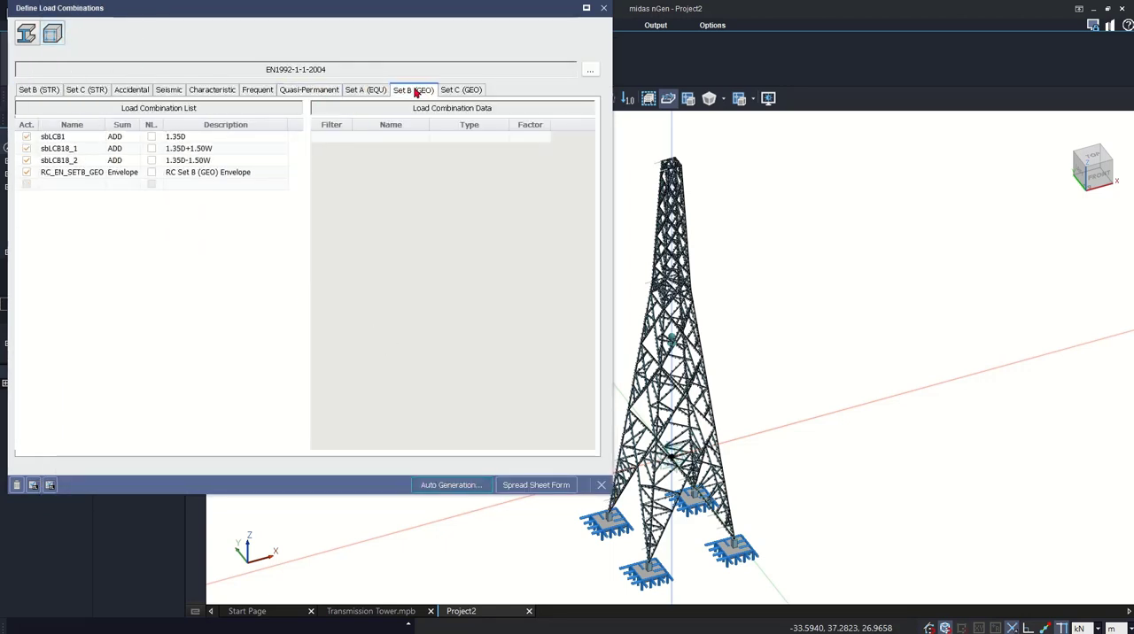
click(470, 92)
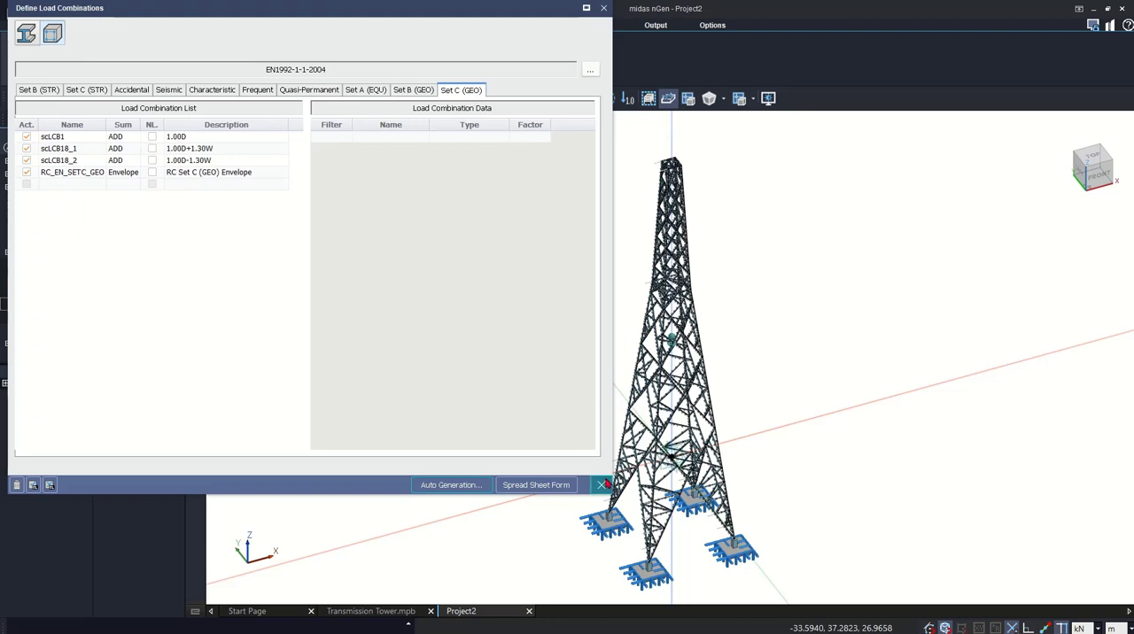
click(601, 484)
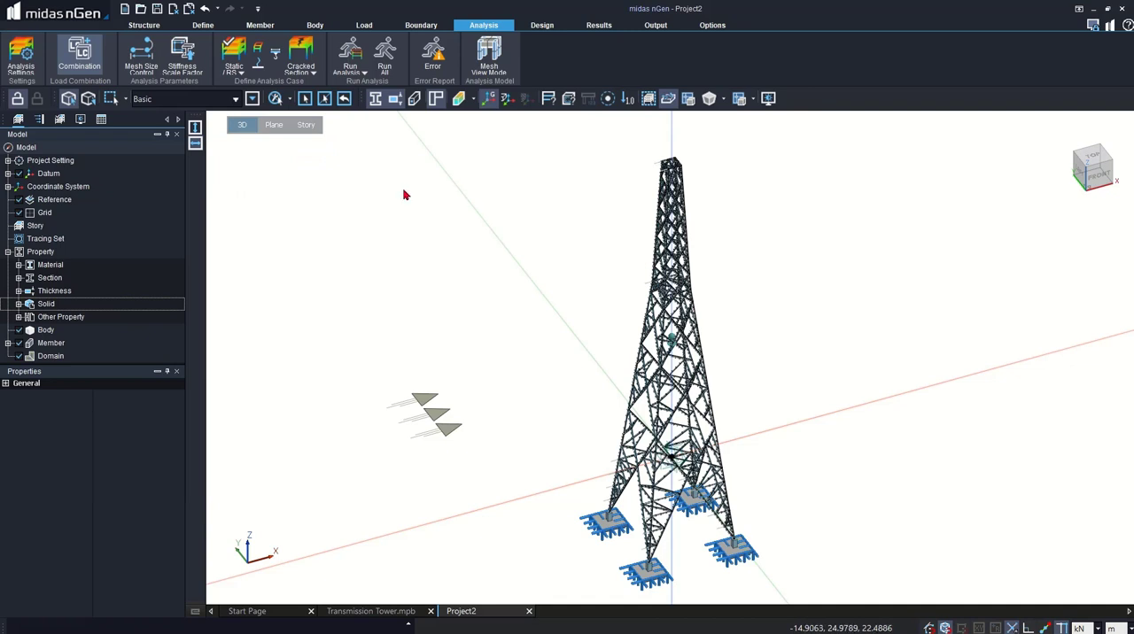
- Create the static analysis case Analysis for Design-1 with the 3D analysis model, Spring Set-1 and the dead and wind load sets
click(235, 51)
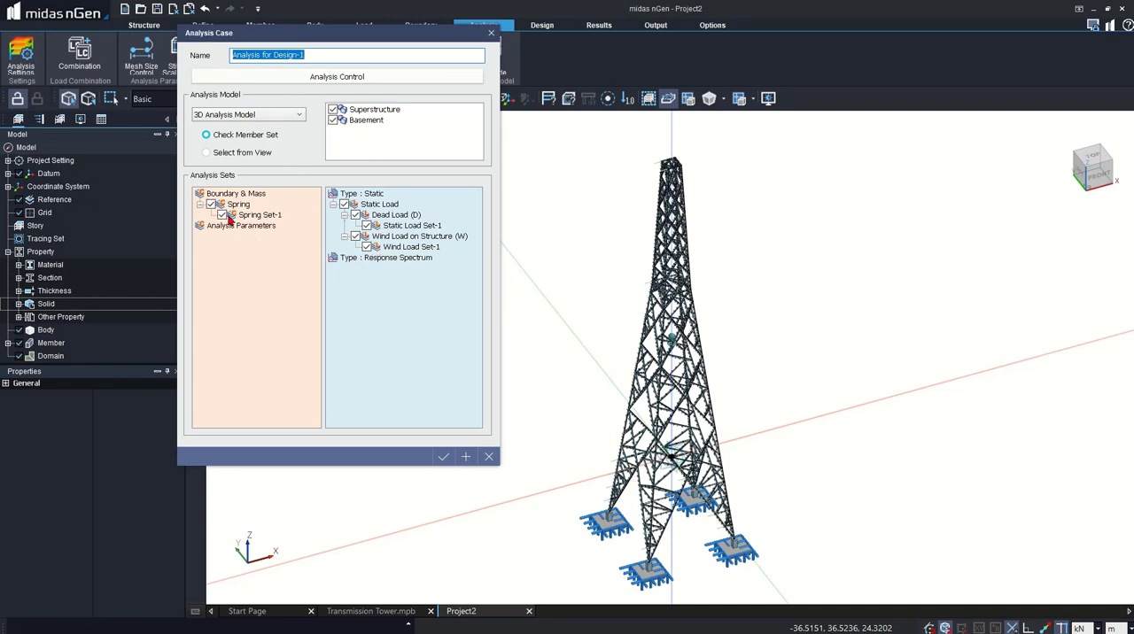
click(443, 457)
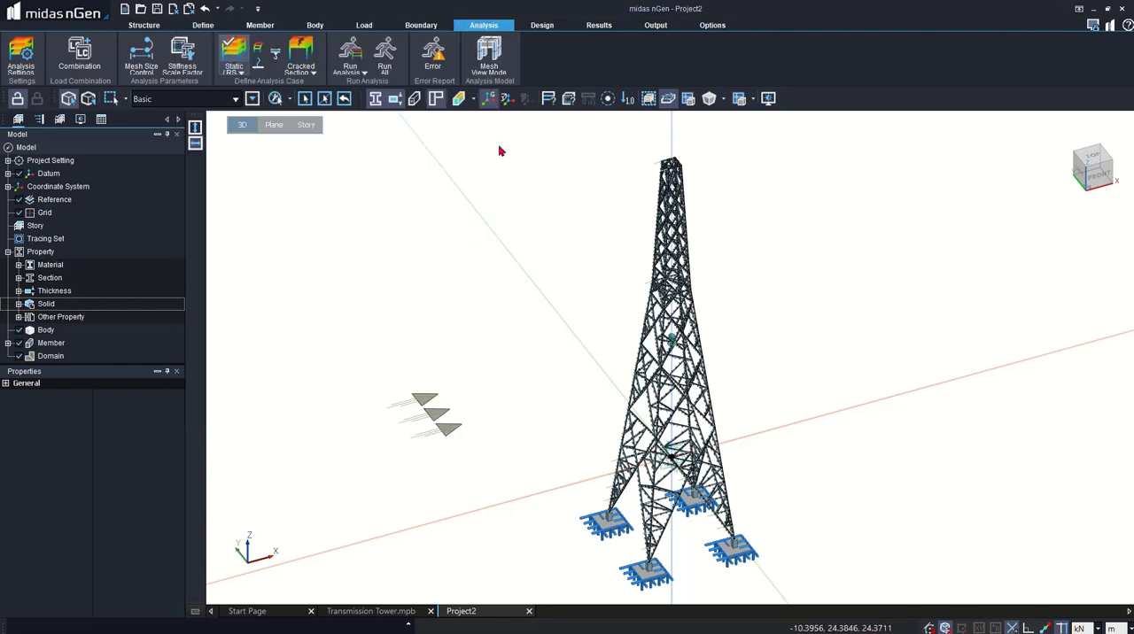
- Auto-generate design groups for all members at LOD1 detail and hide all labels in the model view
click(537, 25)
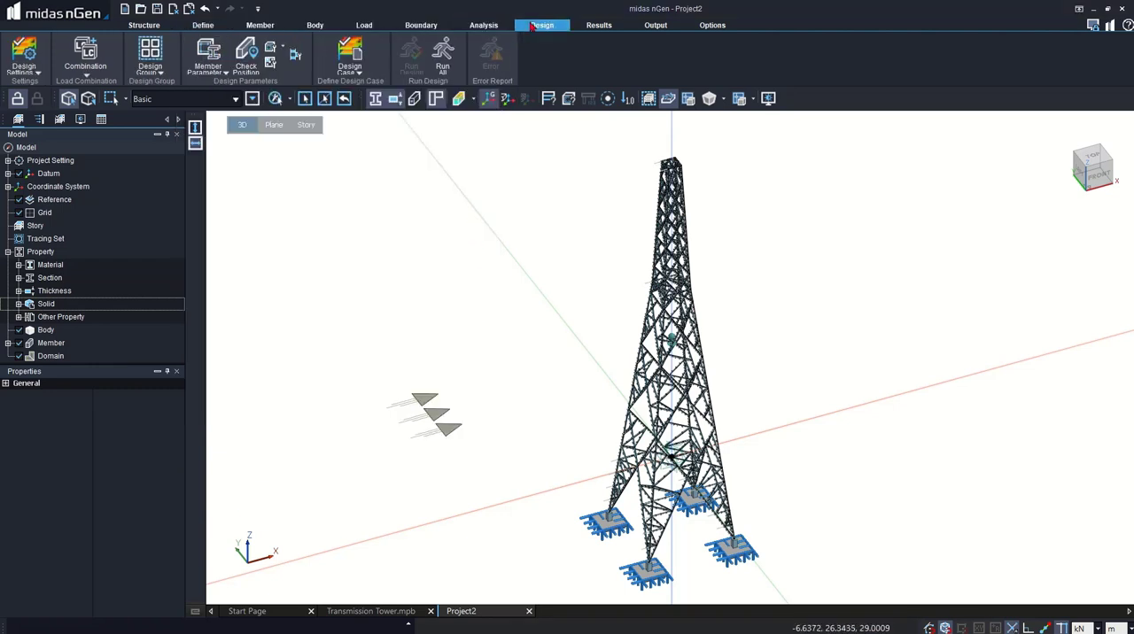
click(150, 63)
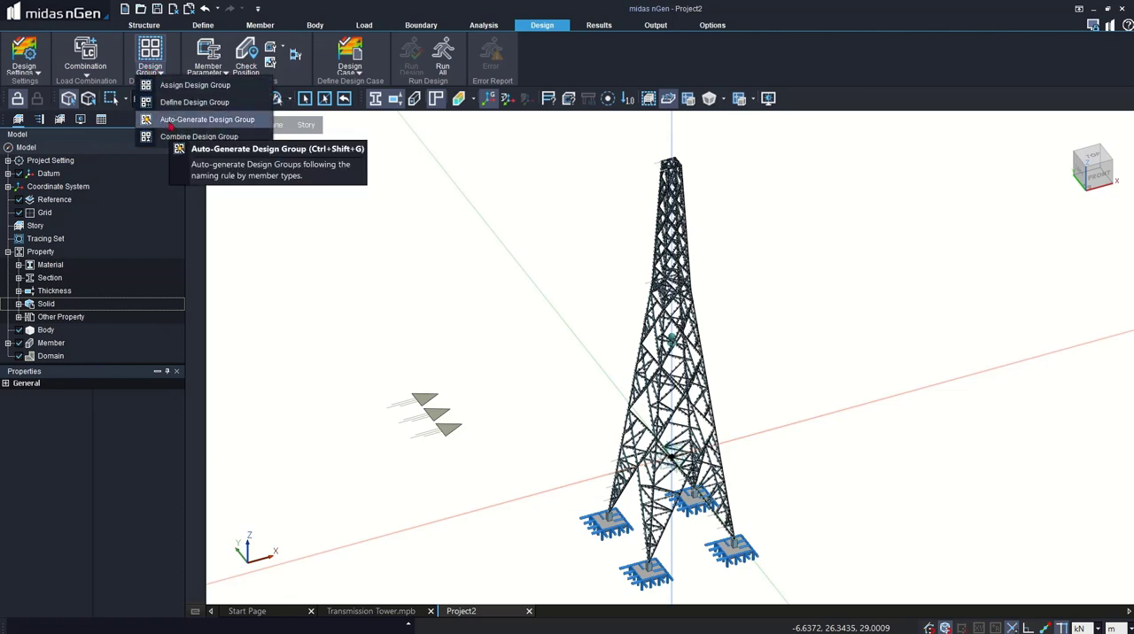
click(171, 125)
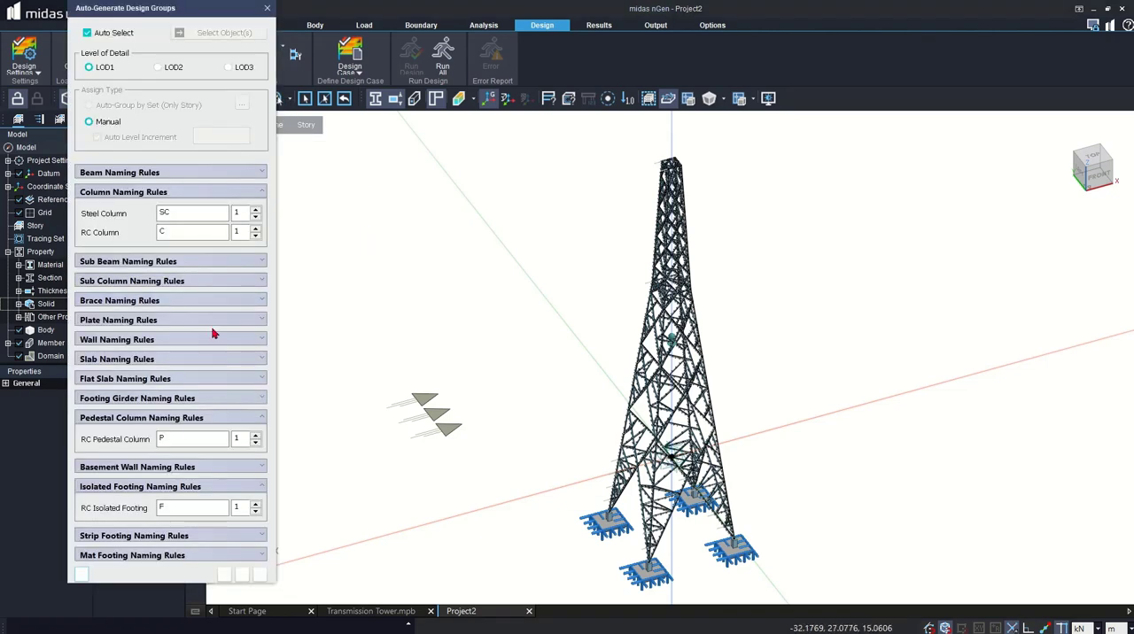
click(224, 574)
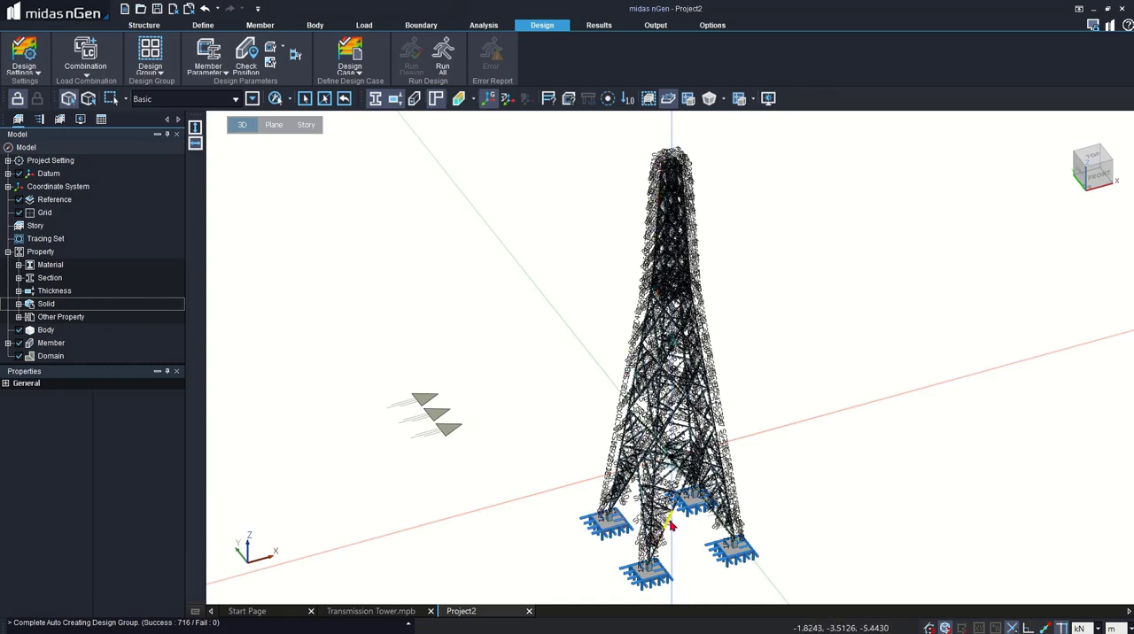
right_click(343, 207)
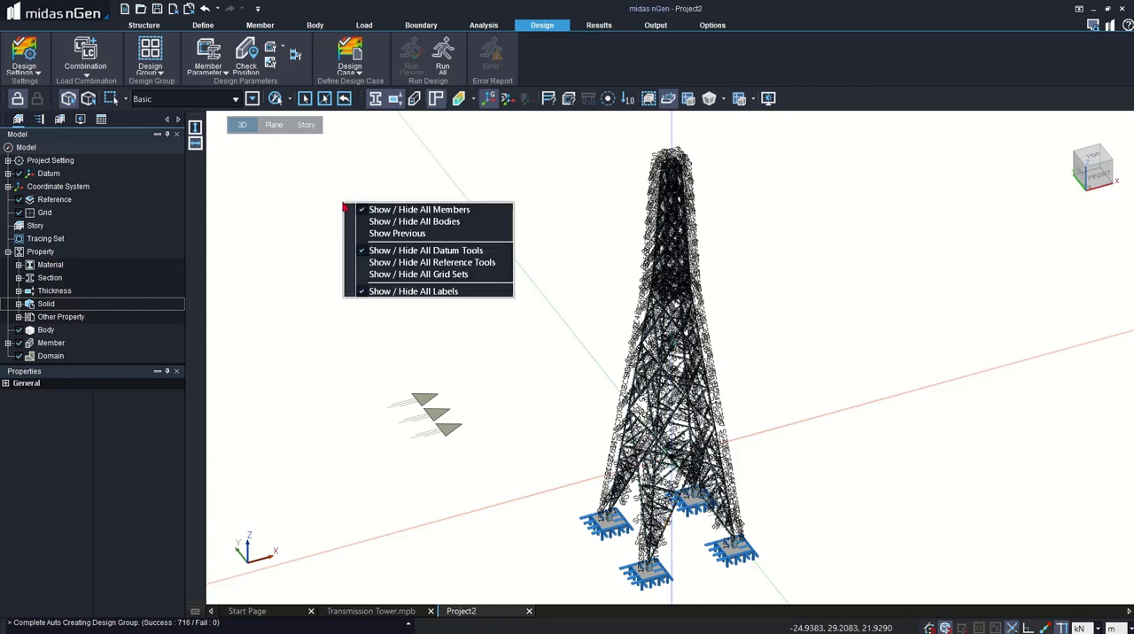
click(398, 292)
- Add a story set named T1 without a base set and close the story data
click(144, 25)
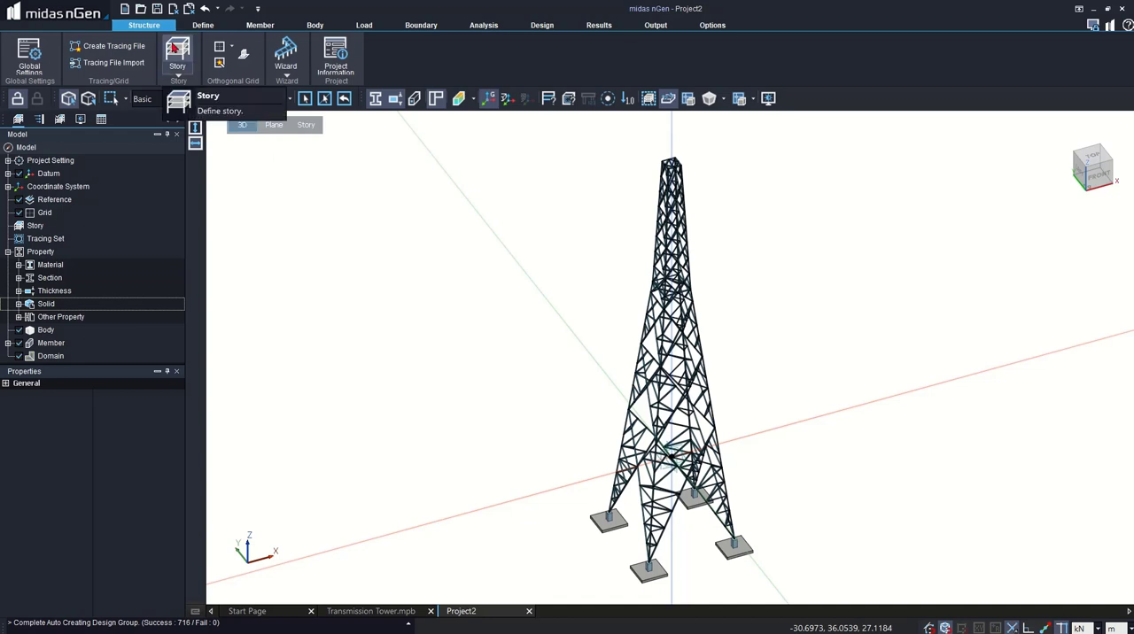
click(176, 55)
click(197, 85)
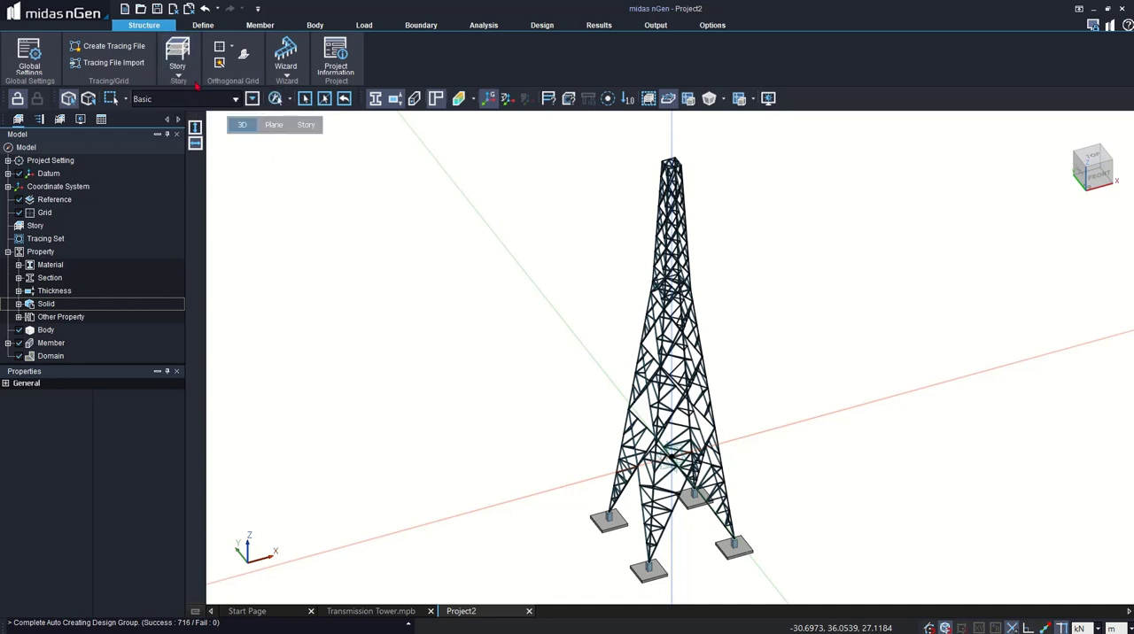
click(484, 183)
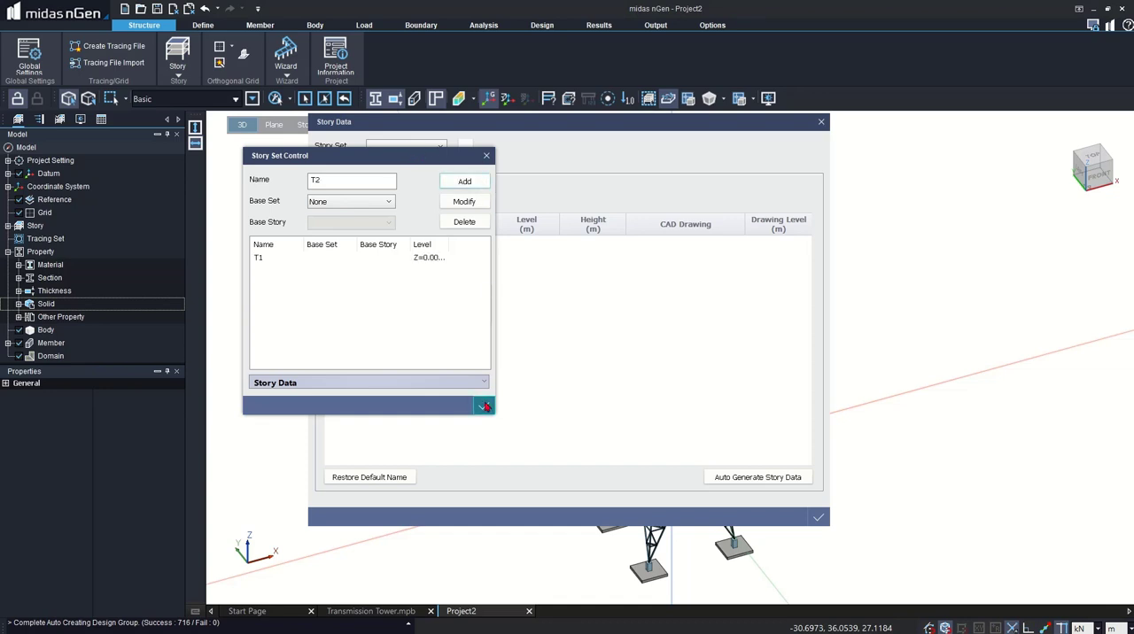
click(484, 406)
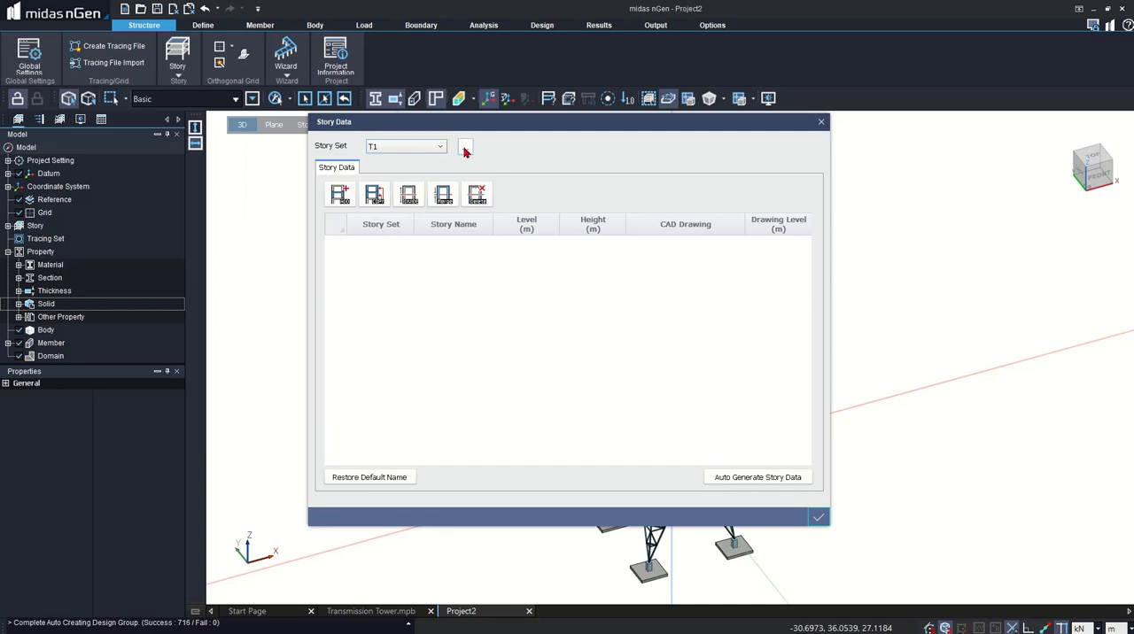
click(819, 124)
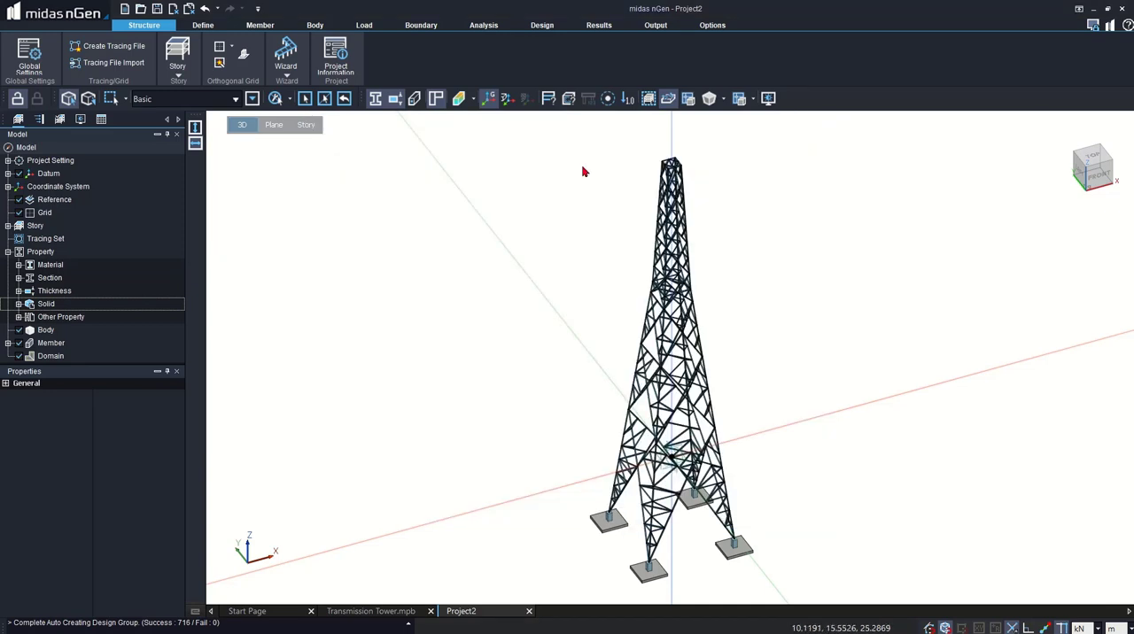
- Turn off the use of a ground level in the story control data
click(177, 65)
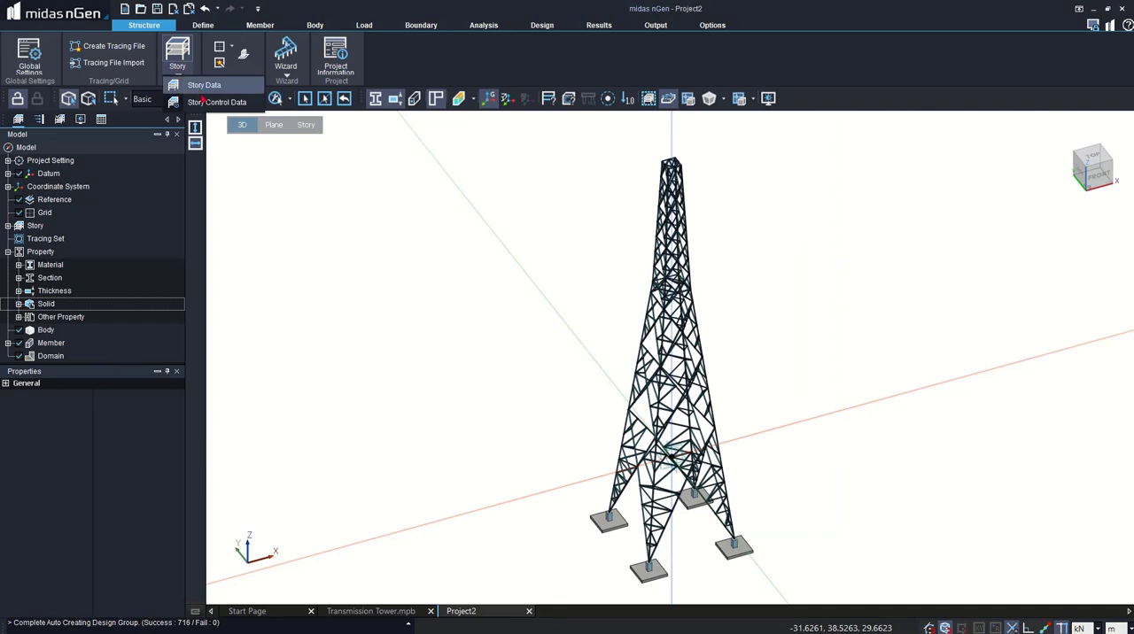
click(188, 101)
double_click(699, 302)
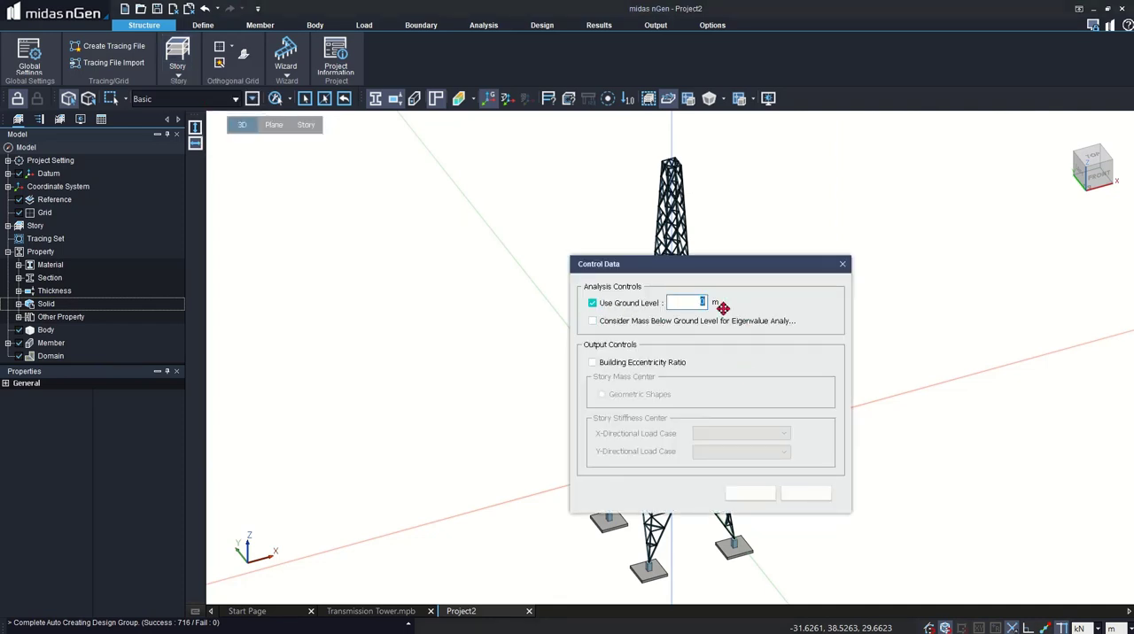
click(593, 303)
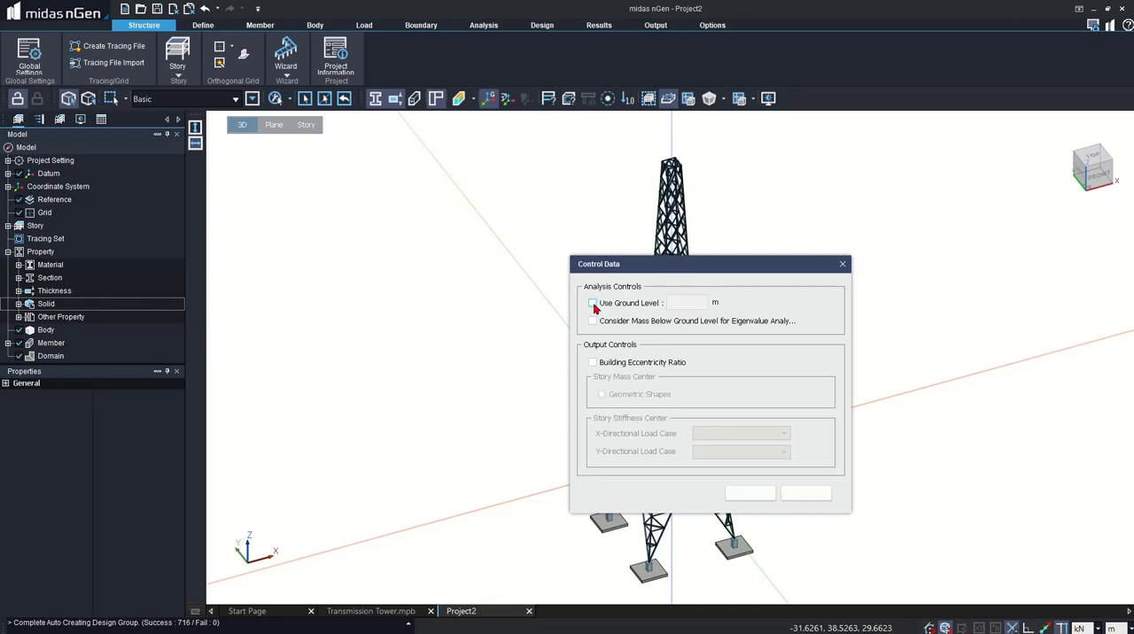
click(749, 499)
- Auto-generate the story data of story set T1 from all objects of the tower and footings, and review the generated stories
click(178, 72)
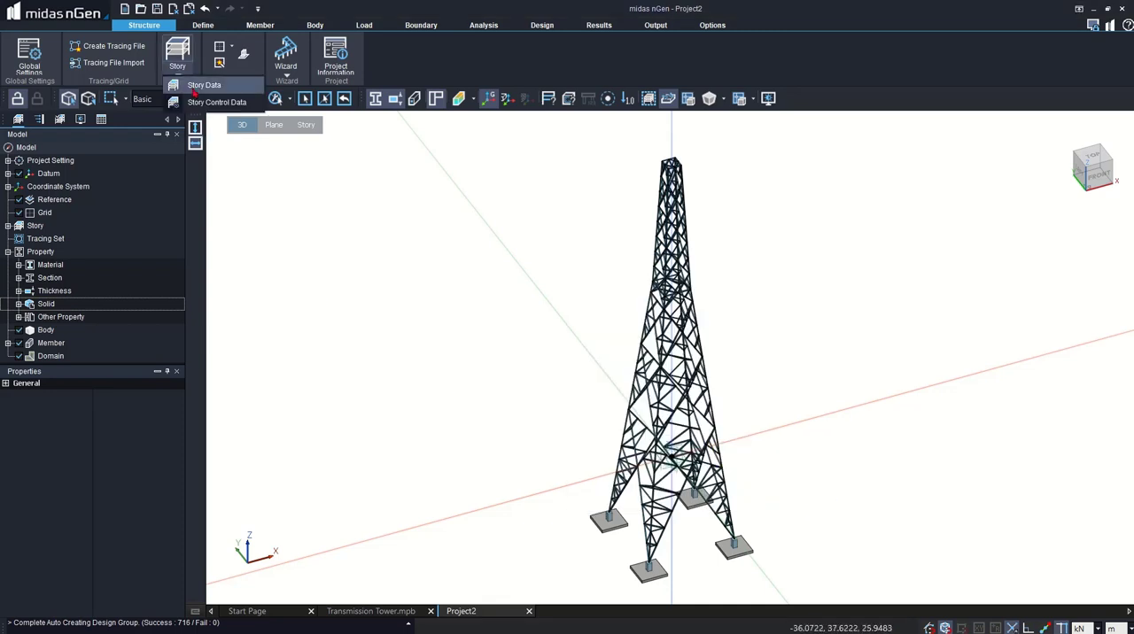
click(199, 85)
click(749, 478)
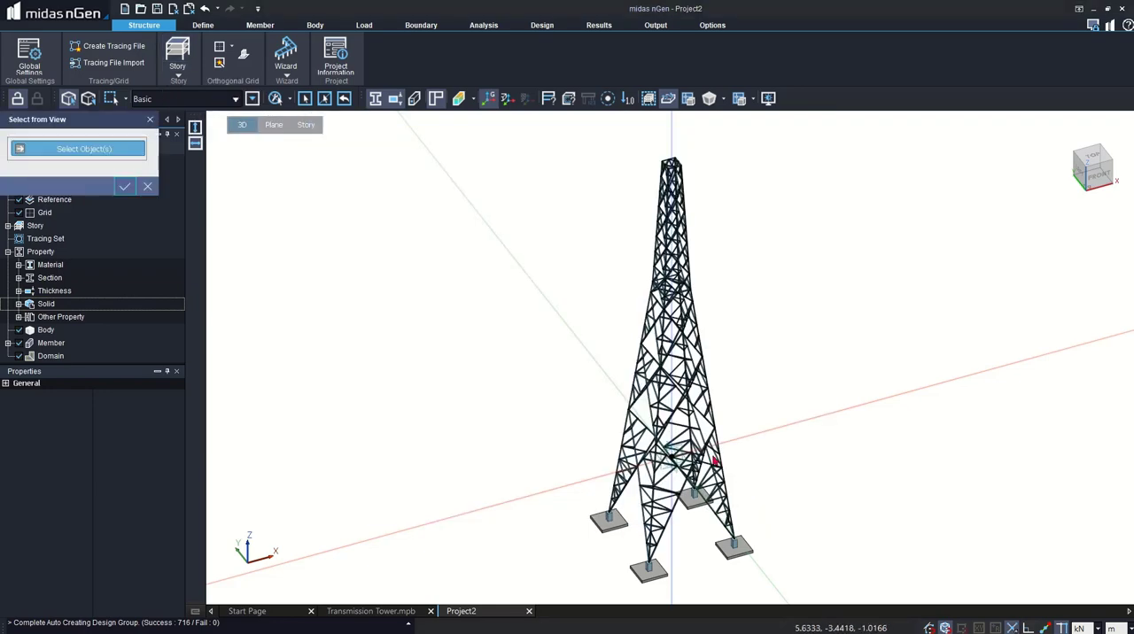
drag(536, 135, 791, 605)
click(125, 186)
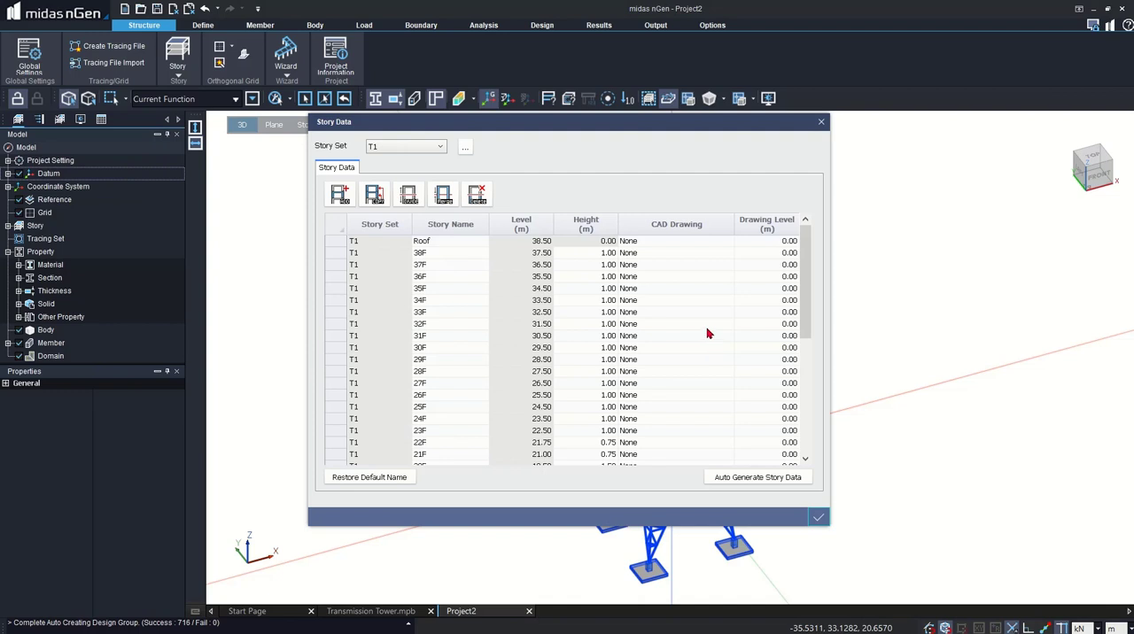
drag(808, 255, 810, 374)
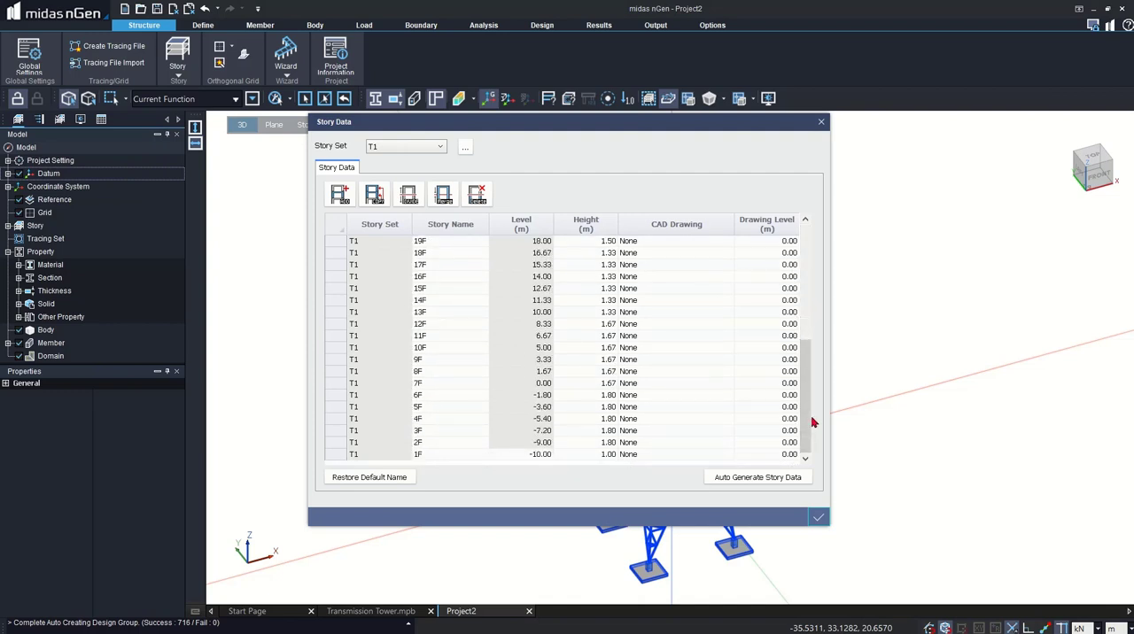
drag(809, 422, 782, 298)
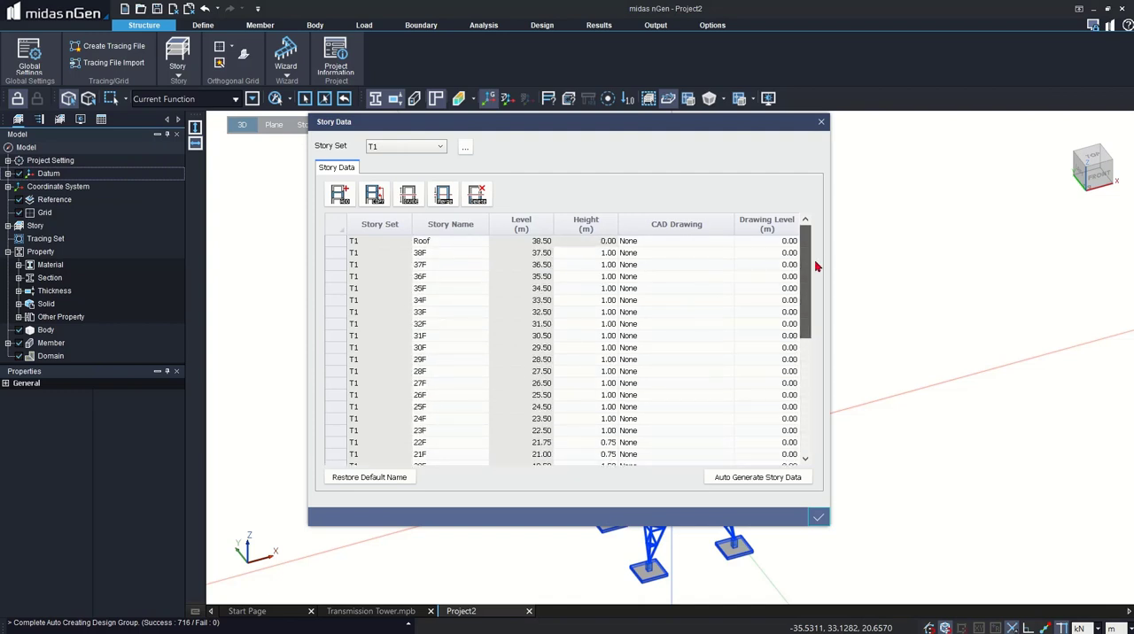
click(817, 517)
key(Escape)
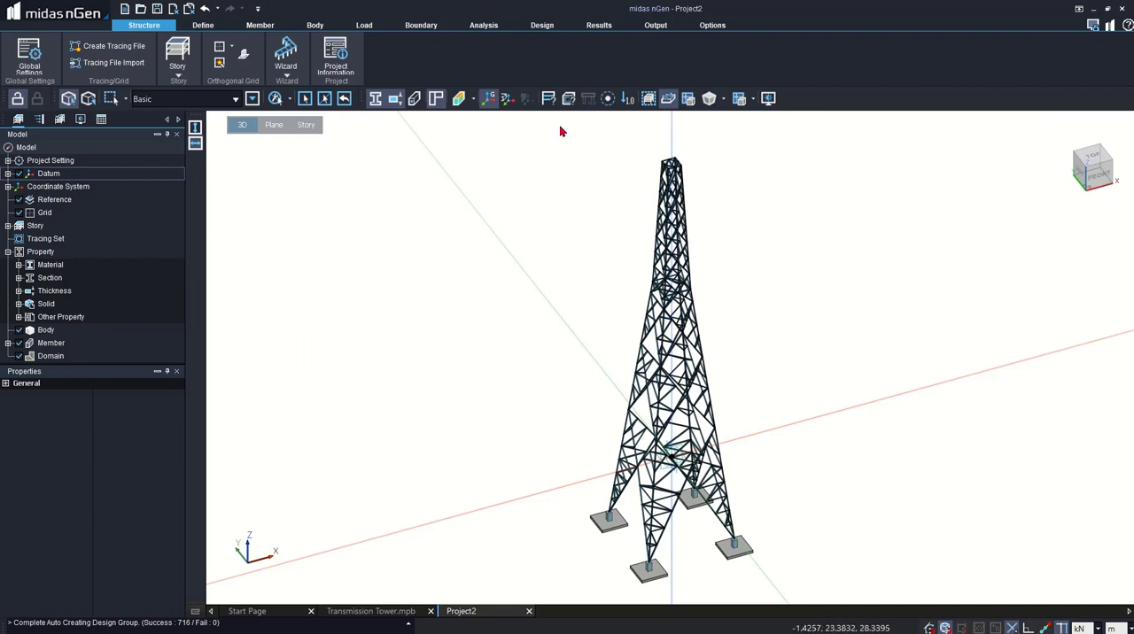
- Create the design case Design Case 1 from Analysis for Design-1 with all RC and steel load combinations and all design members
click(363, 26)
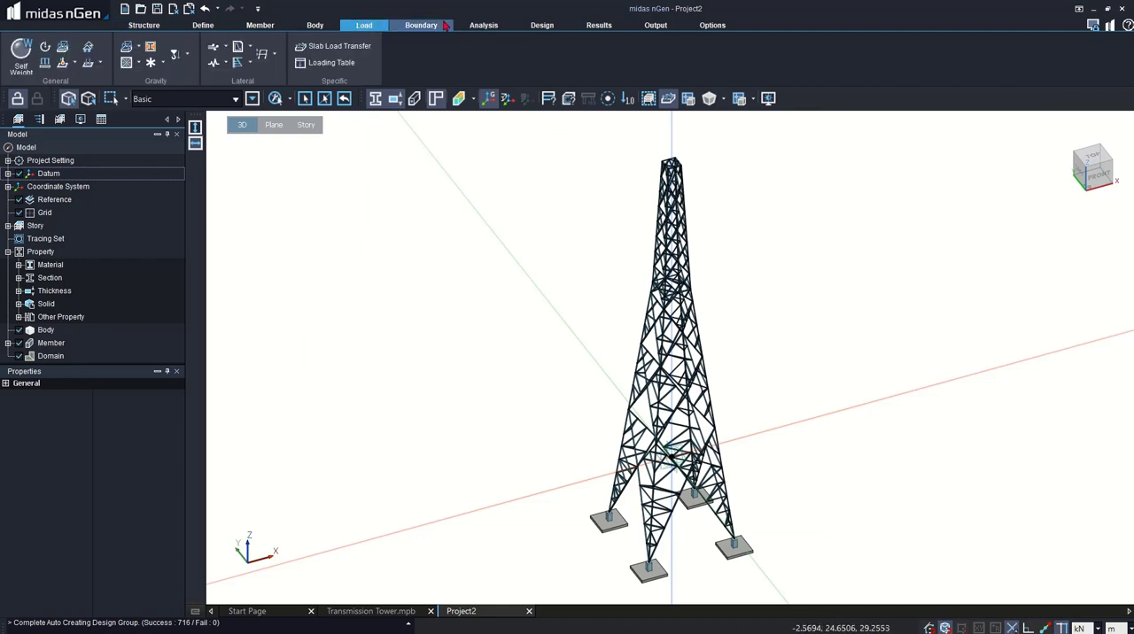
click(484, 25)
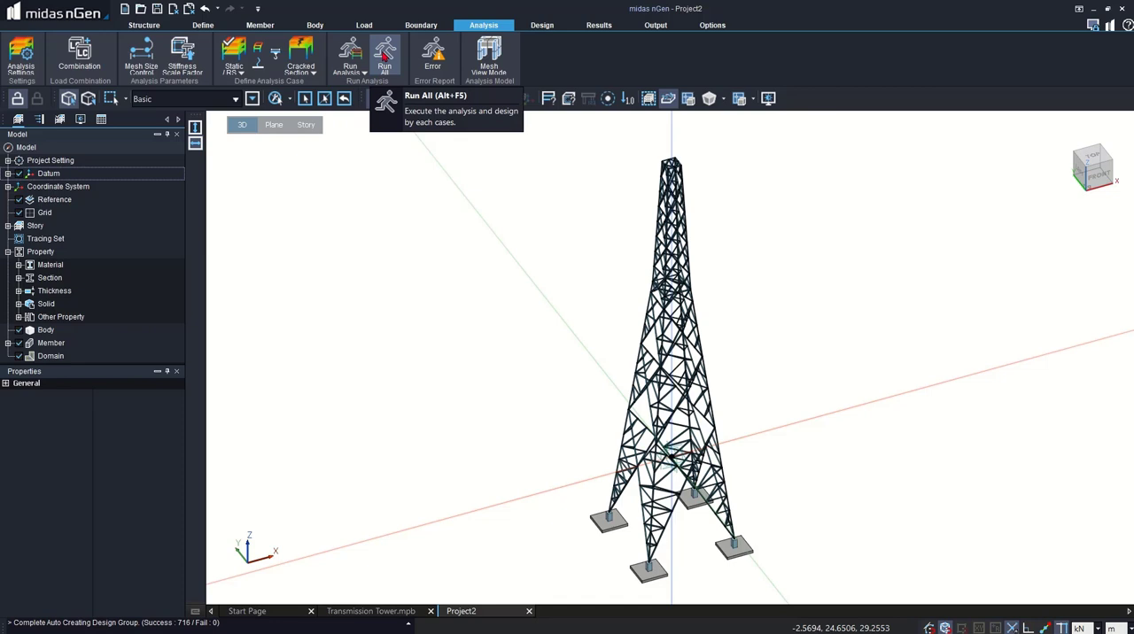
click(542, 24)
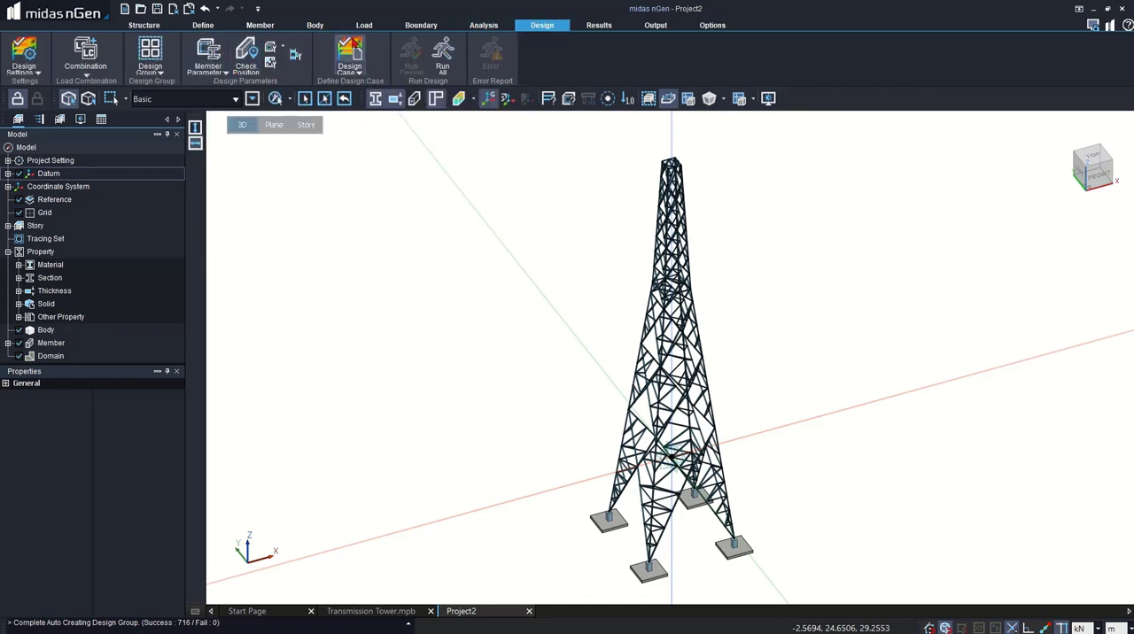
click(352, 49)
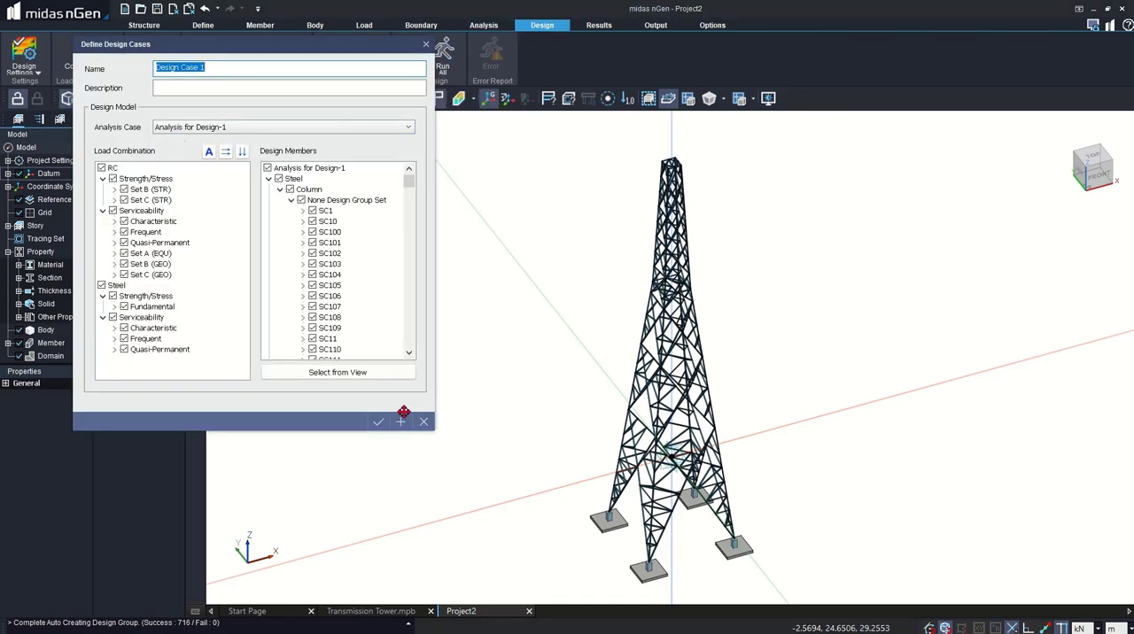
click(379, 422)
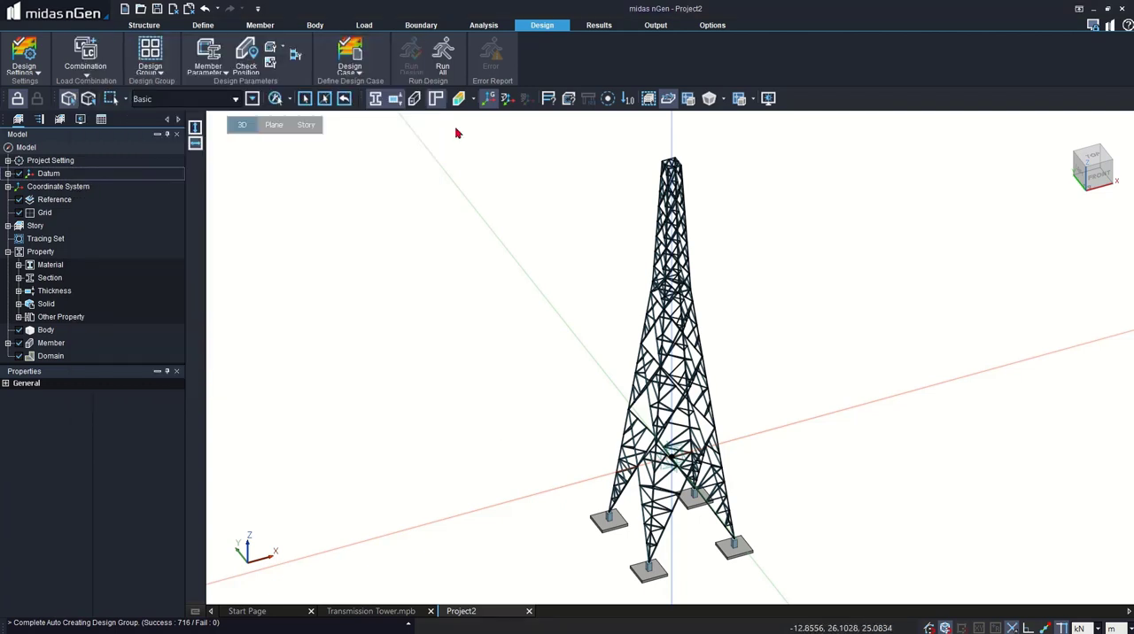
click(442, 54)
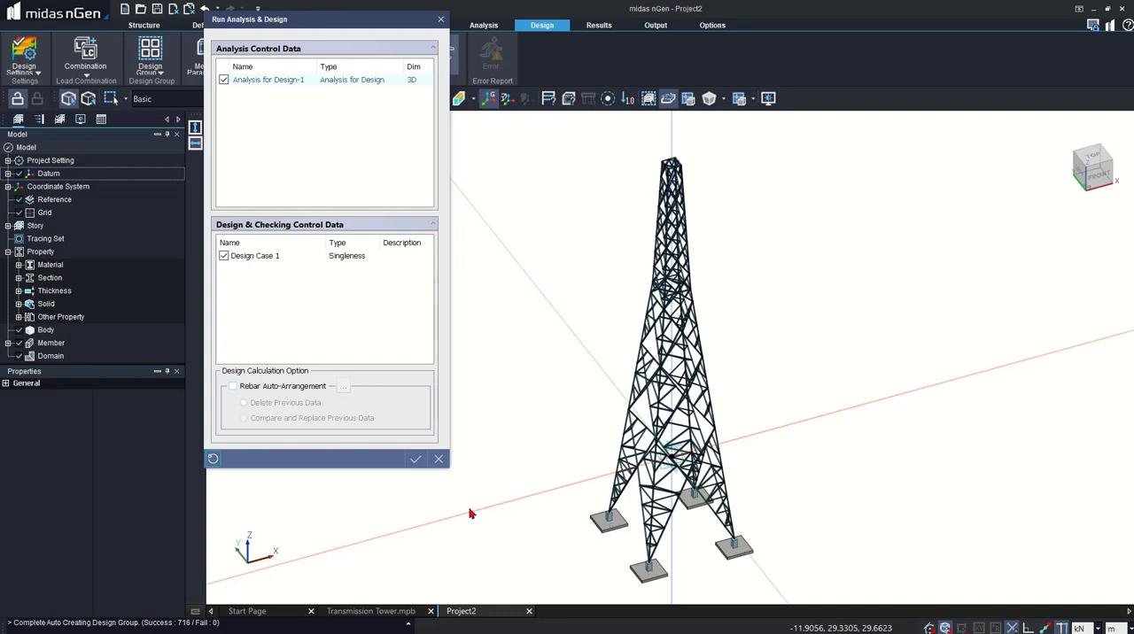
click(274, 391)
click(344, 386)
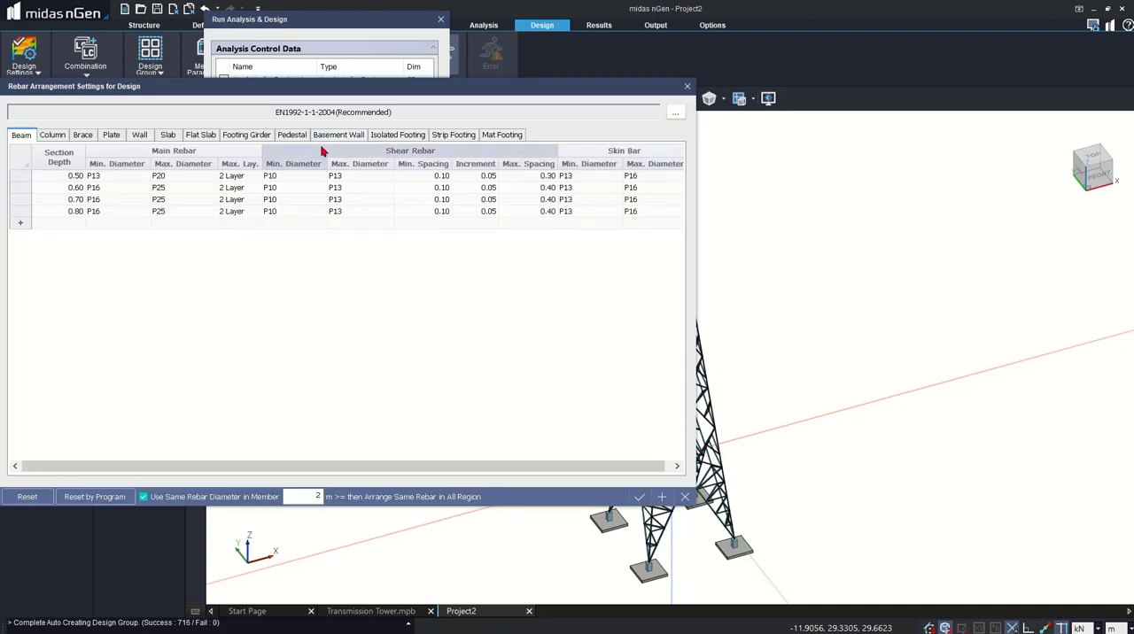
click(639, 498)
- Start the analysis and design run, saving the project as Transmission Tower 1.mpb in the Transmission tower folder
click(412, 458)
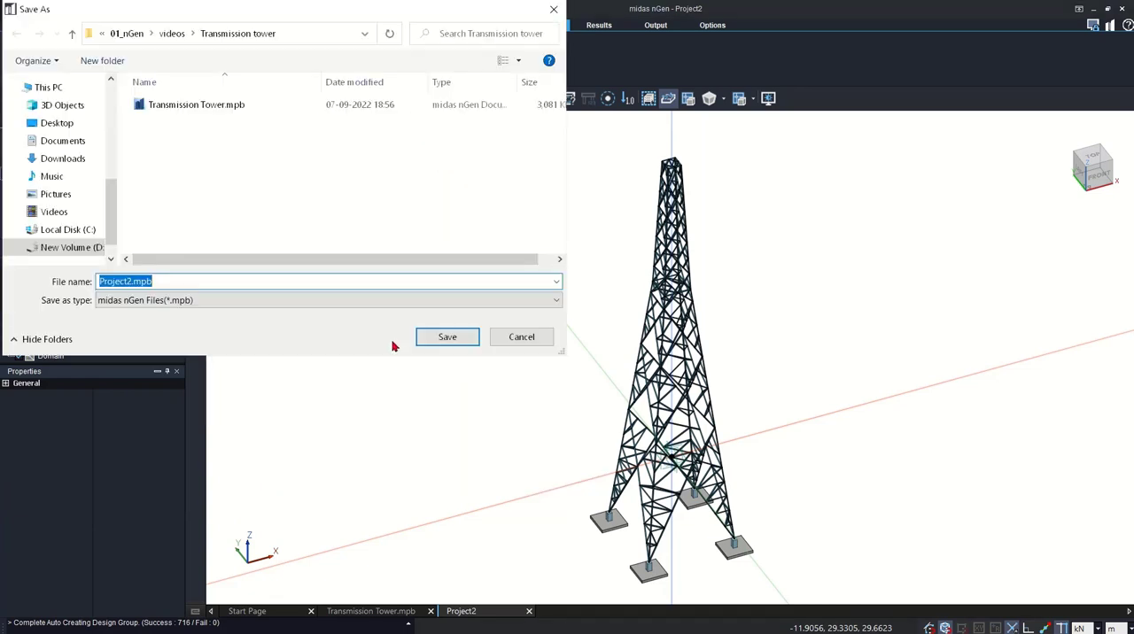
click(181, 104)
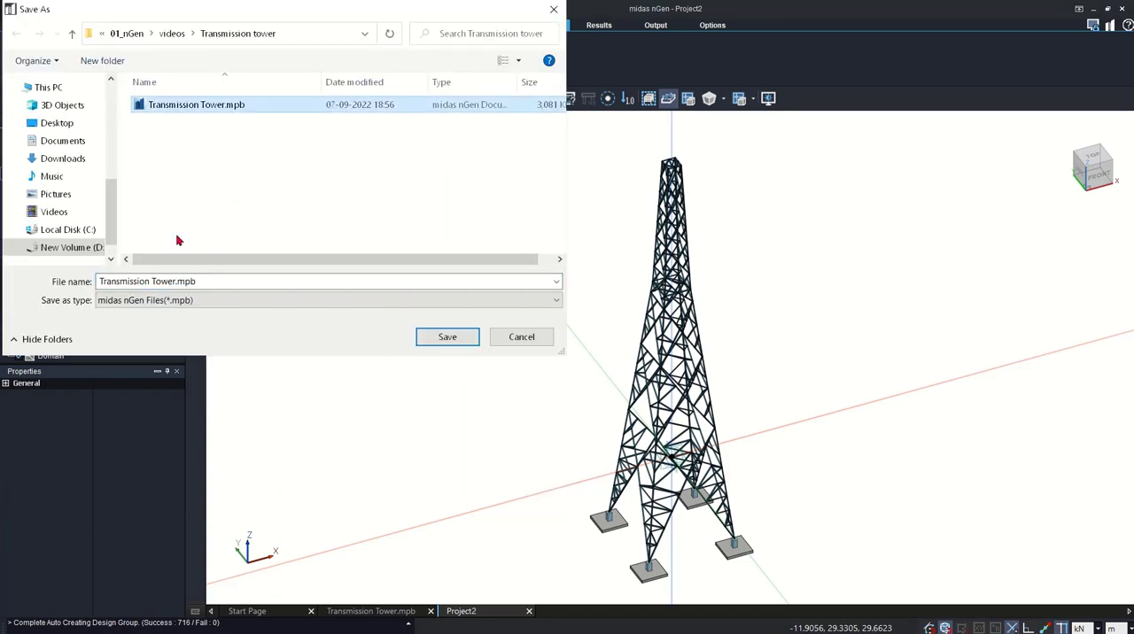
click(173, 281)
key(ctrl+a)
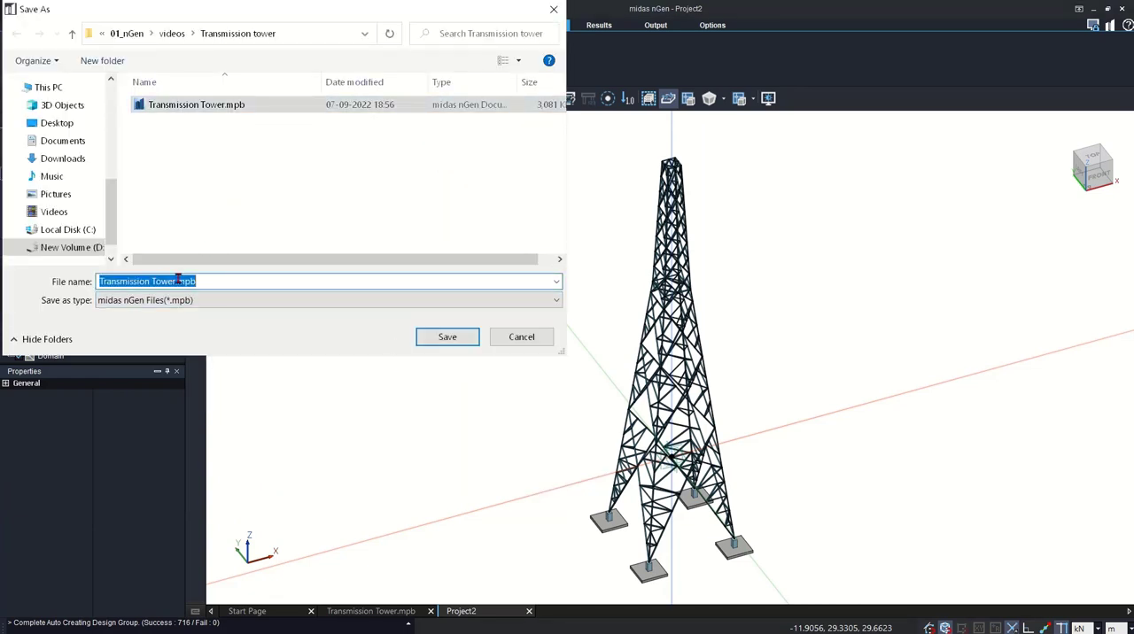
click(177, 280)
text(1)
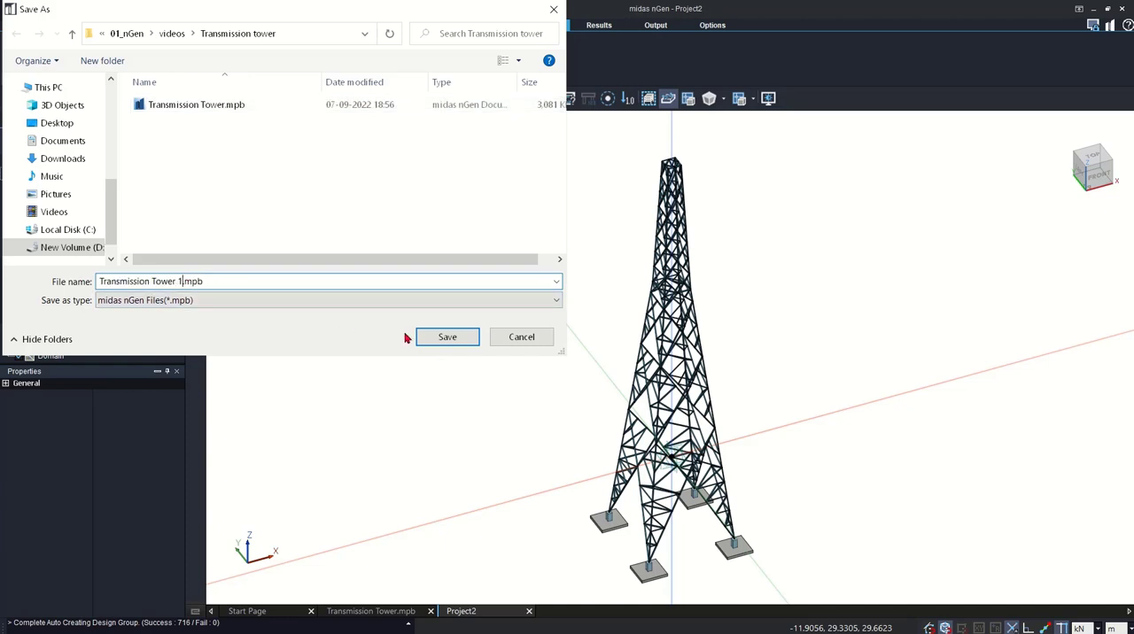
click(445, 339)
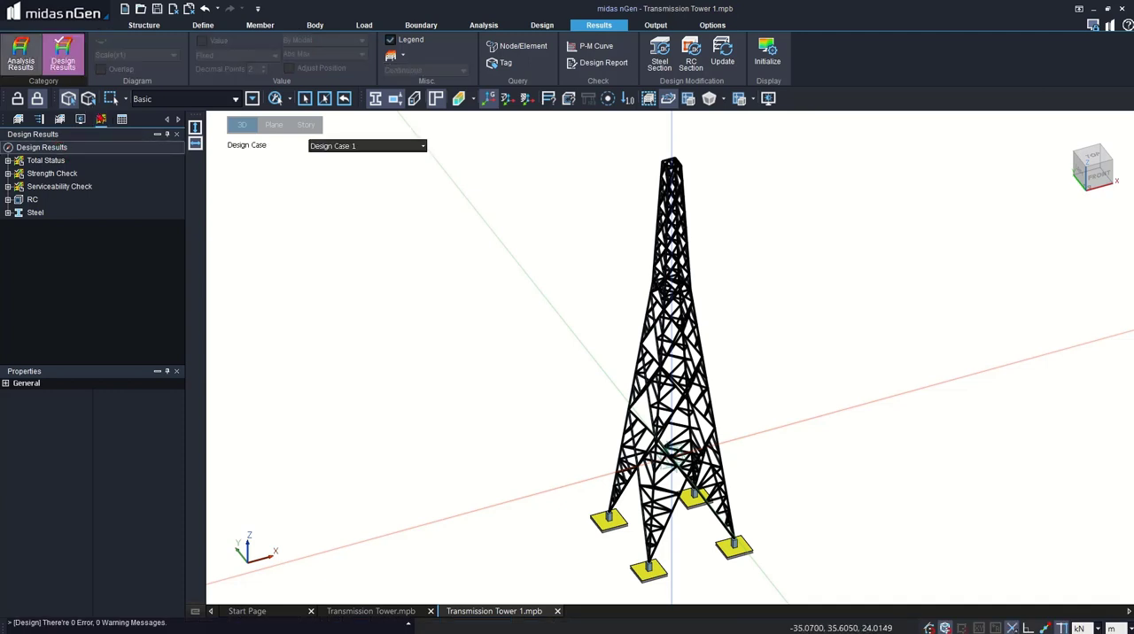
- Display the Displacement-Z analysis result for Static Load Set-1 with the deformed shape turned on
click(20, 71)
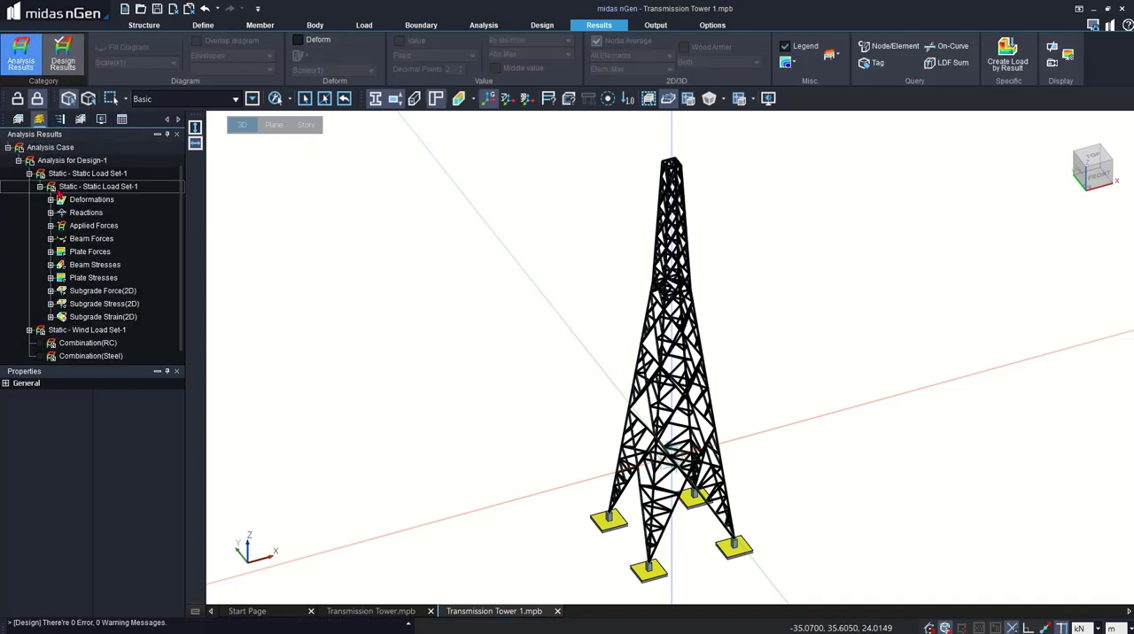
double_click(93, 201)
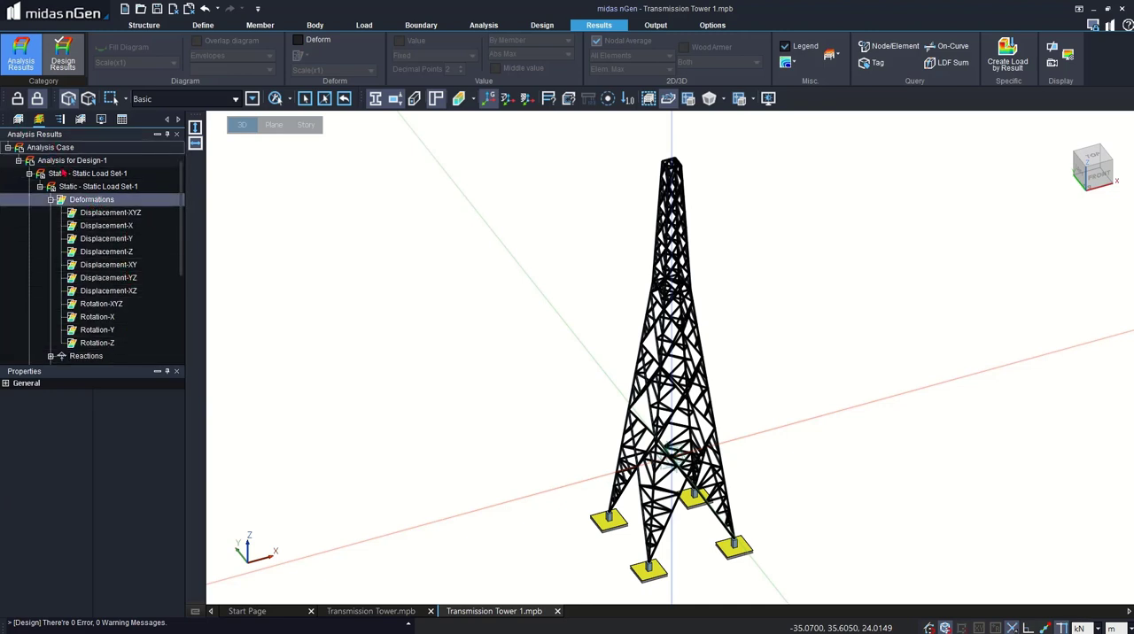
double_click(107, 253)
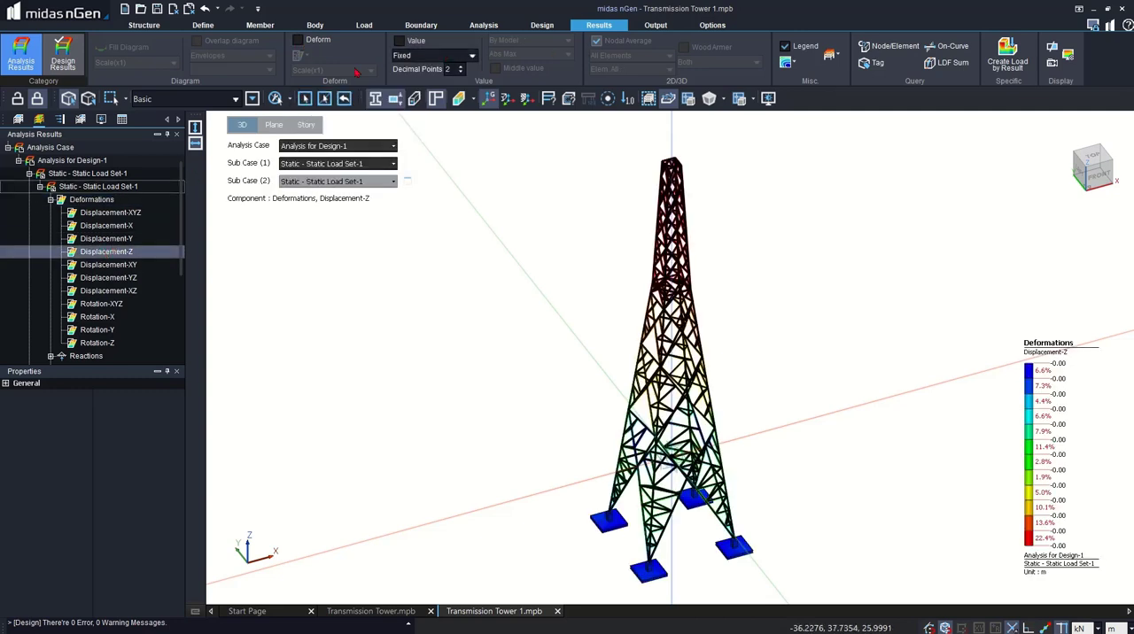
click(298, 40)
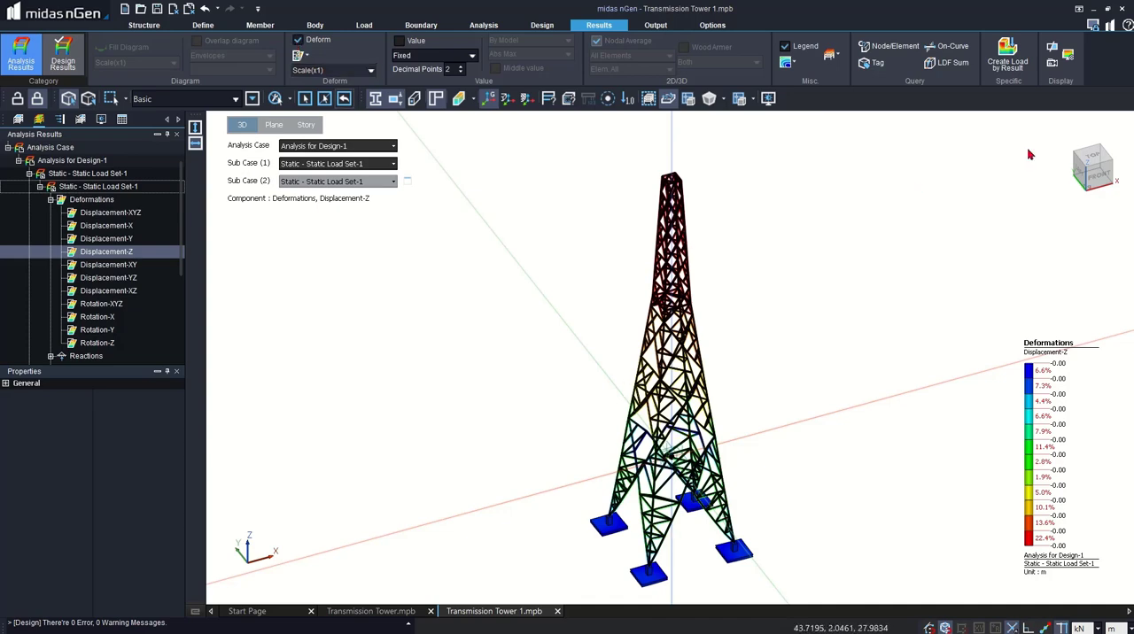
- Show the deformed tower in front view and set the length unit to mm
right_click(801, 325)
click(802, 329)
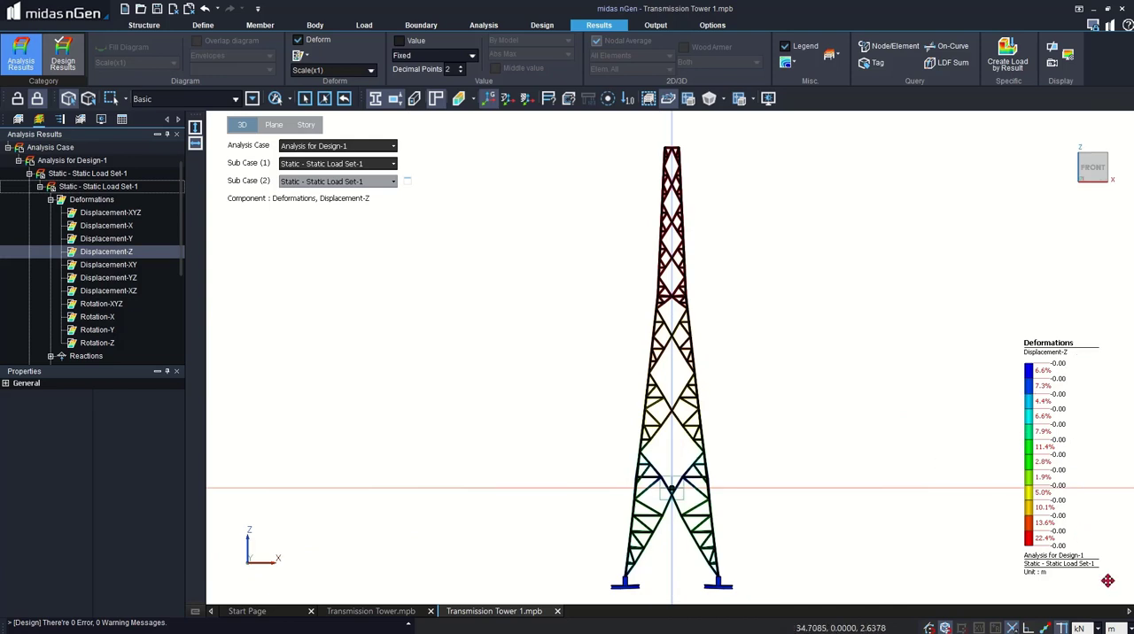
click(1123, 628)
click(1112, 533)
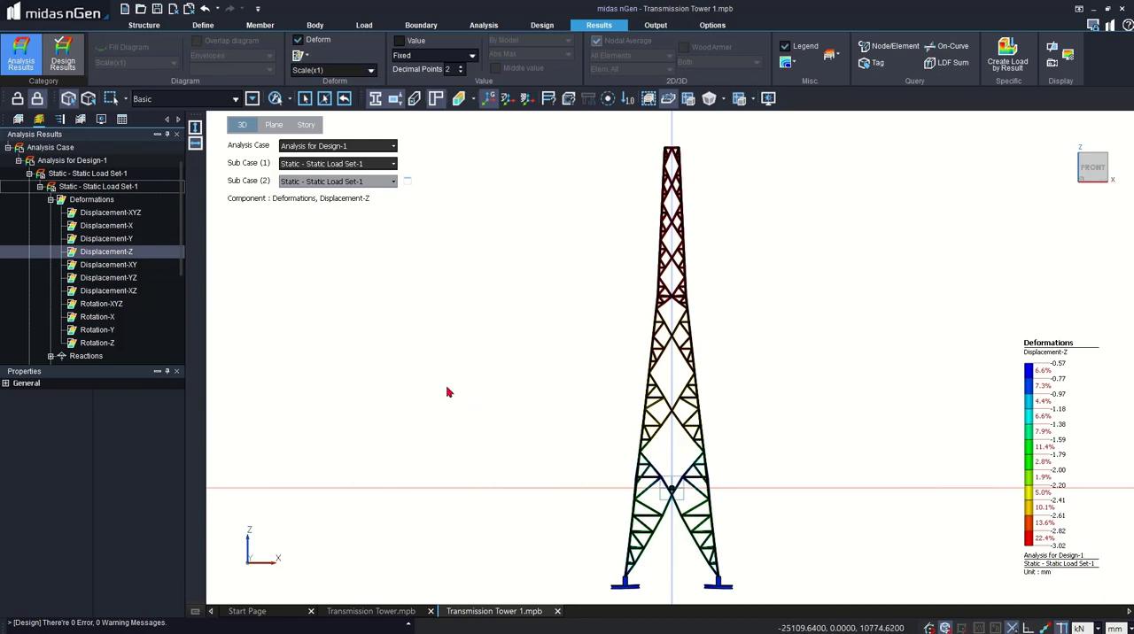
- View the Displacement-Z result for Wind Load Set-1, and the Displacement-XYZ result for Static Load Set-1 and Wind Load Set-1
click(313, 166)
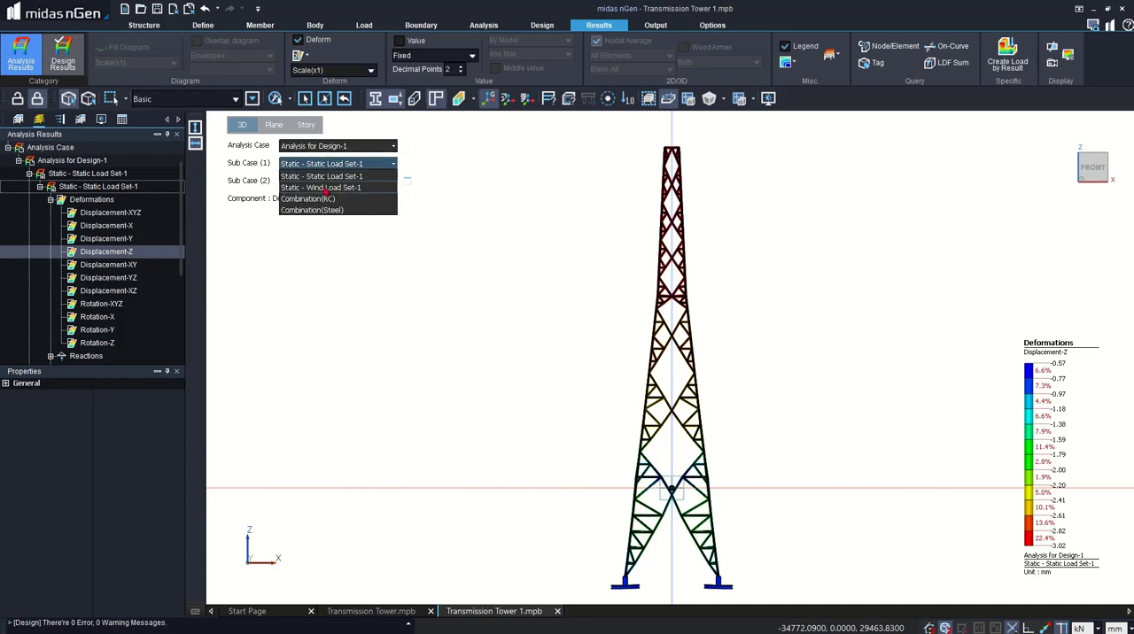
click(325, 188)
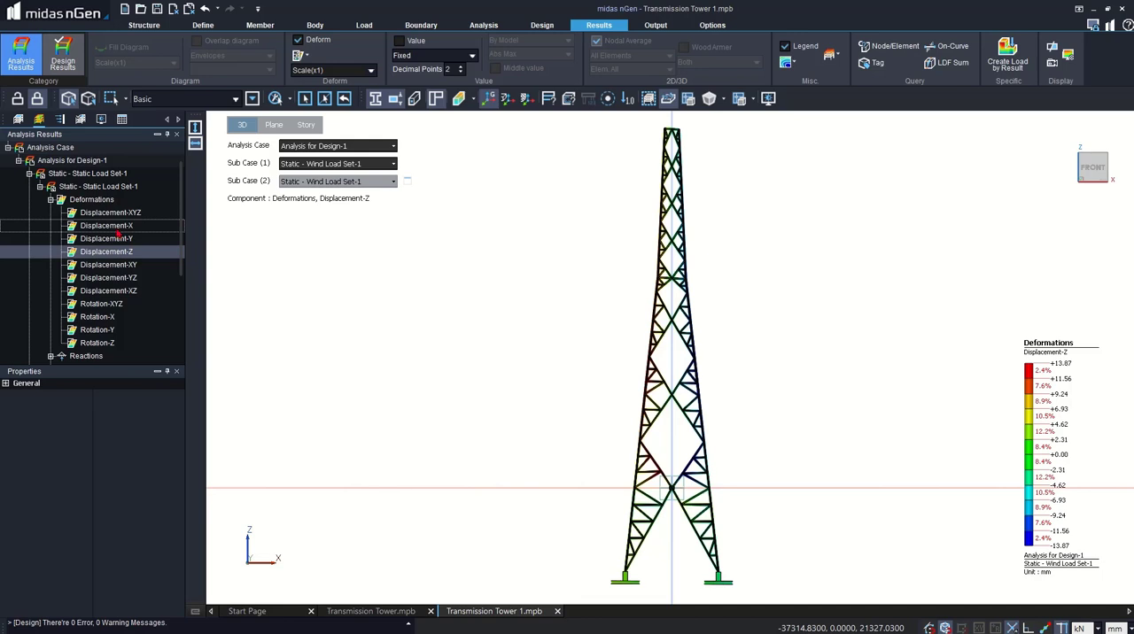
click(113, 214)
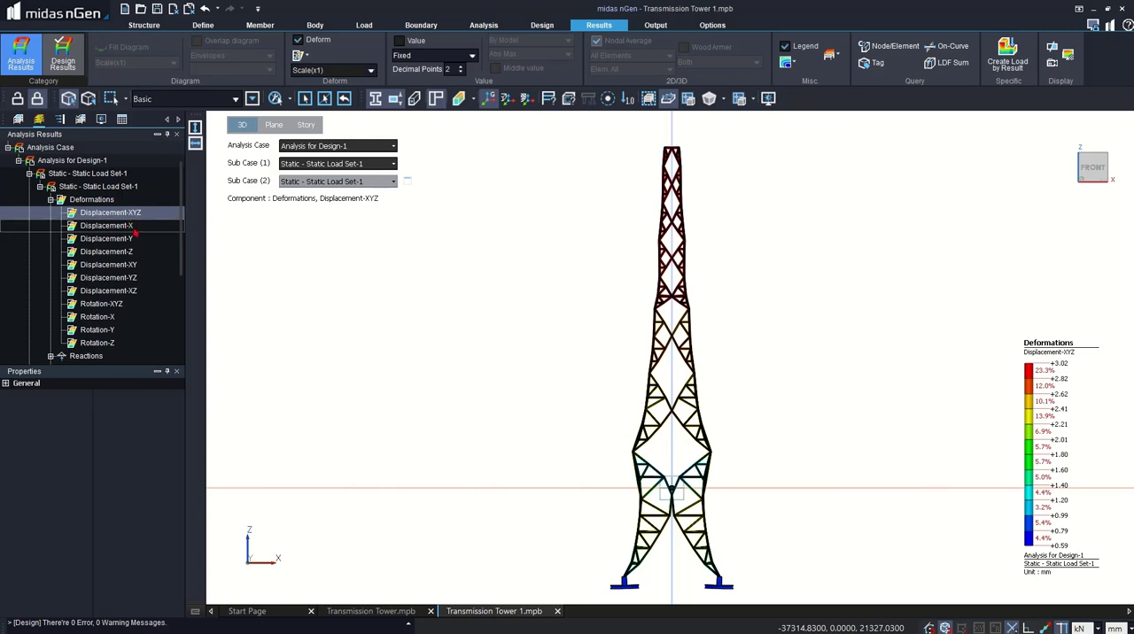
click(333, 168)
click(335, 187)
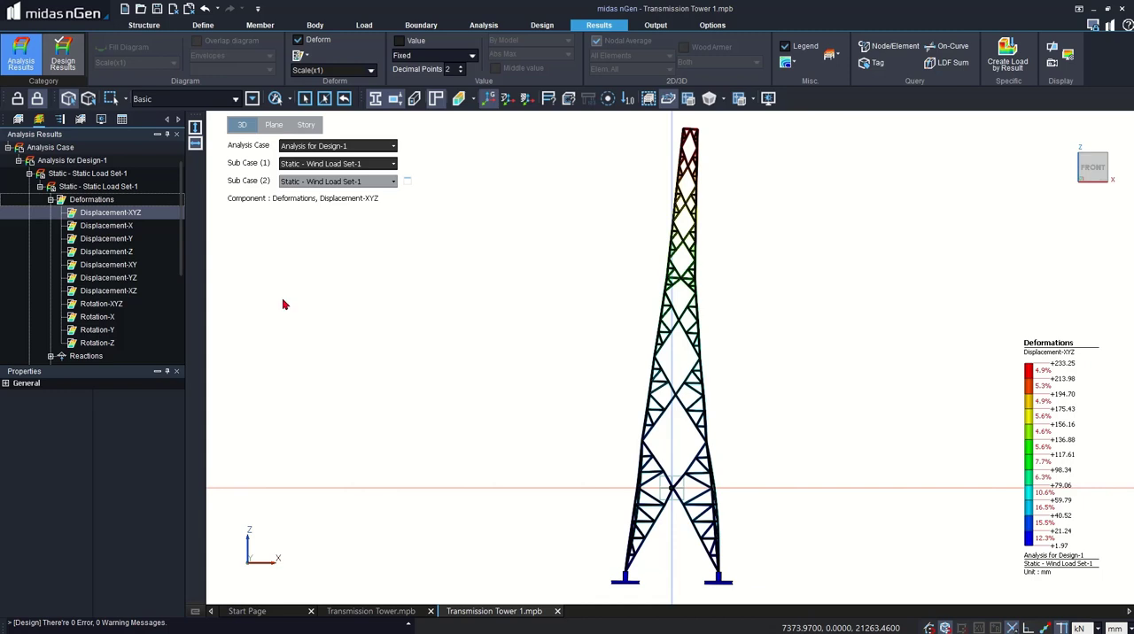
- Examine the Displacement-X, Displacement-Y and Displacement-Z results of the tower under Wind Load Set-1
scroll(161, 314, down, 4)
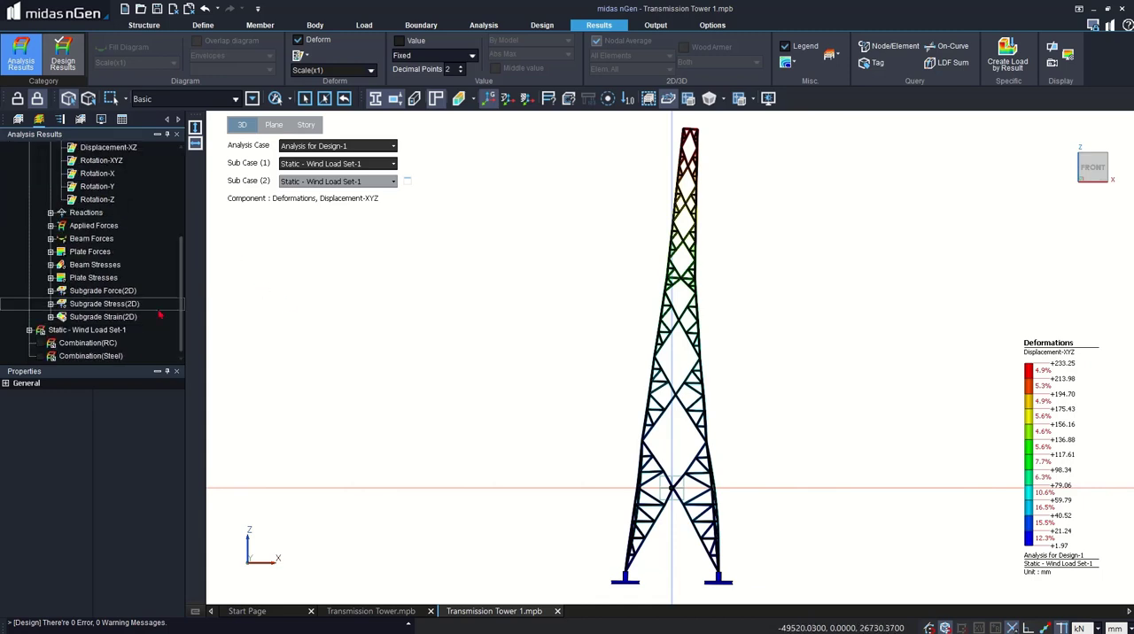
click(80, 330)
double_click(80, 330)
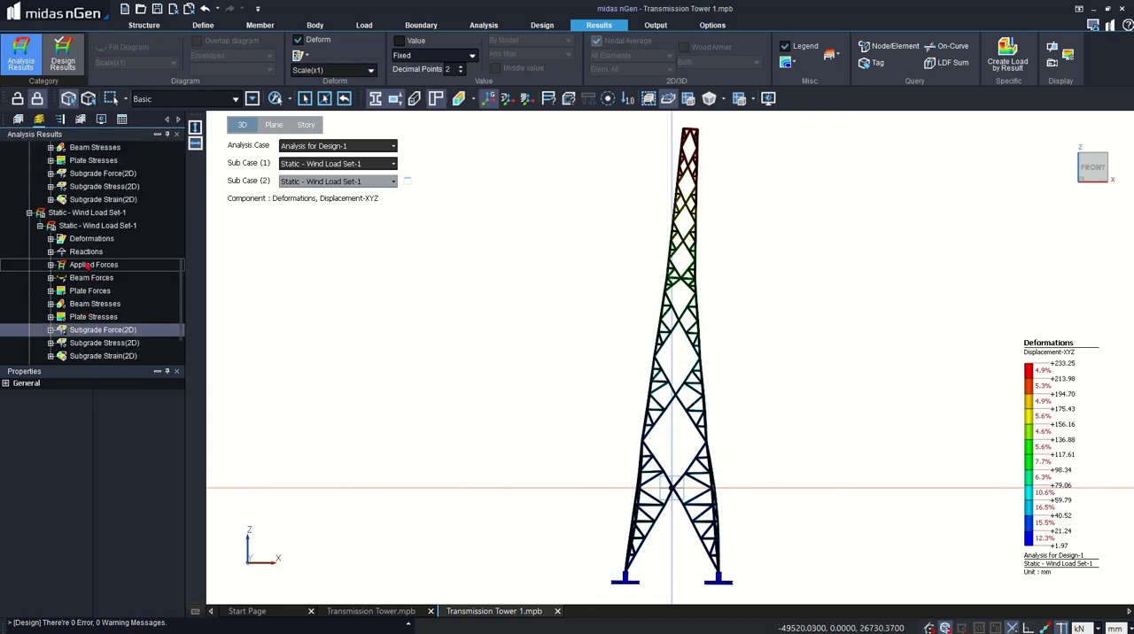
double_click(93, 239)
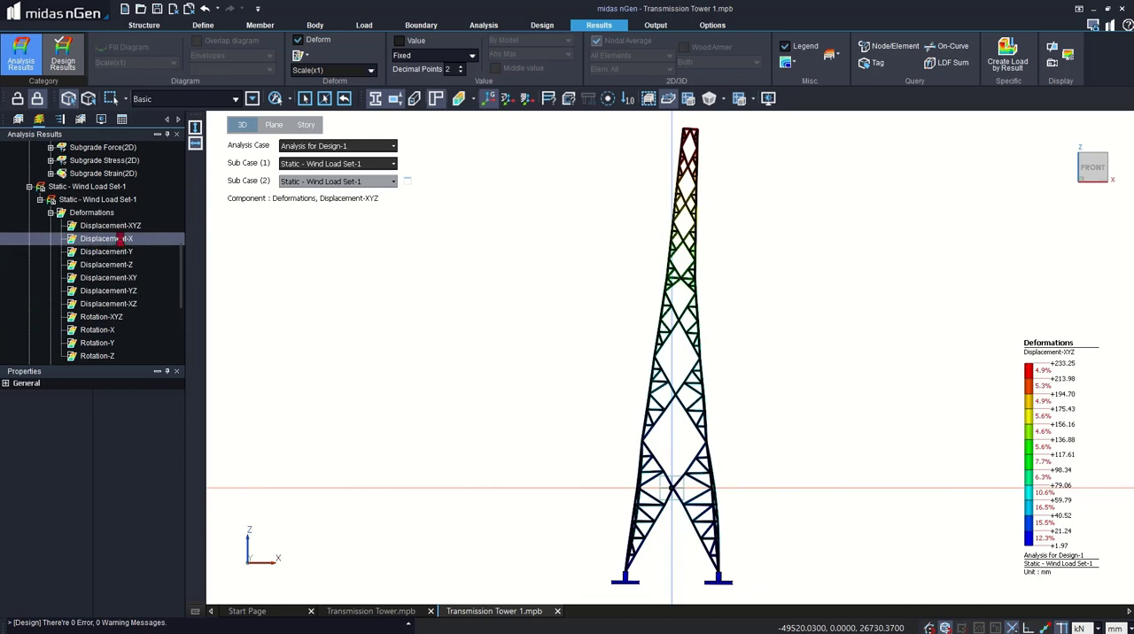
double_click(121, 241)
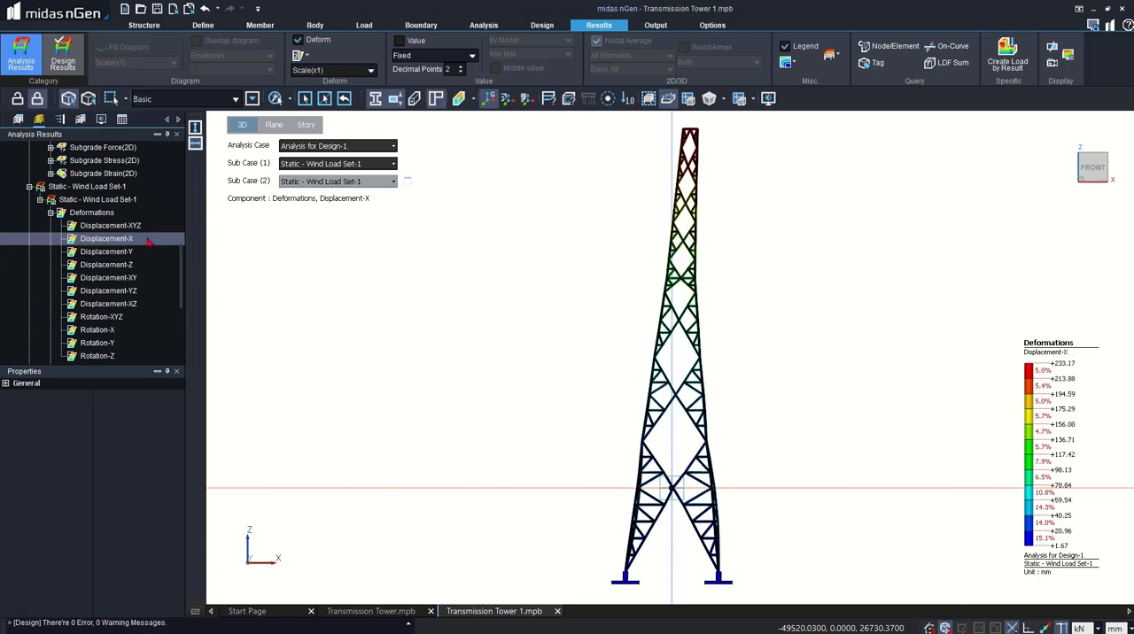
double_click(128, 252)
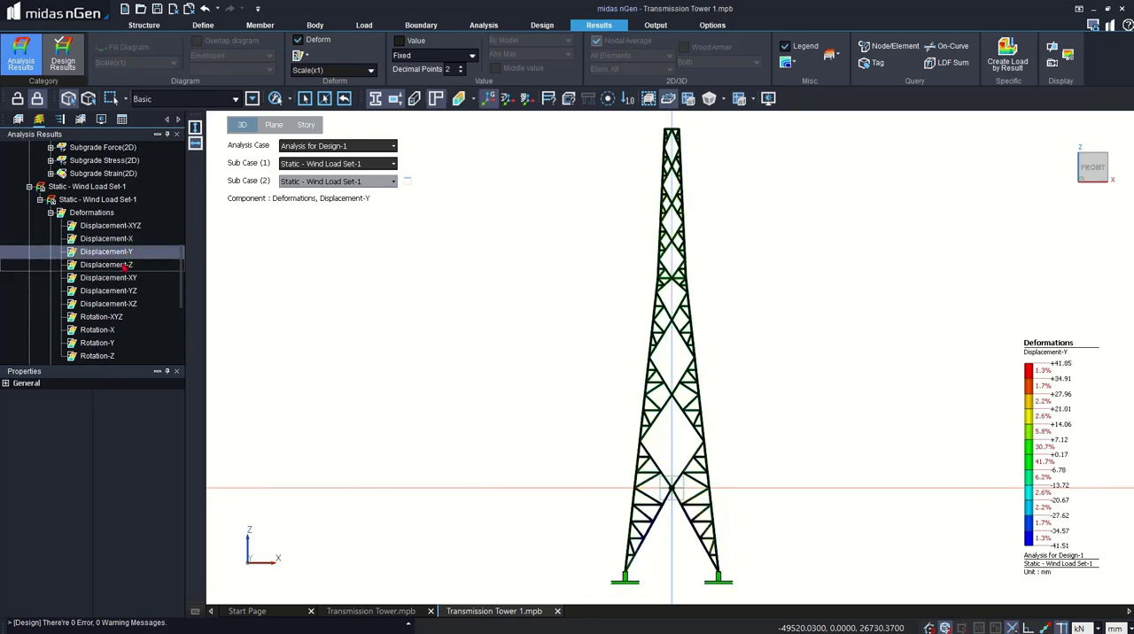
double_click(124, 266)
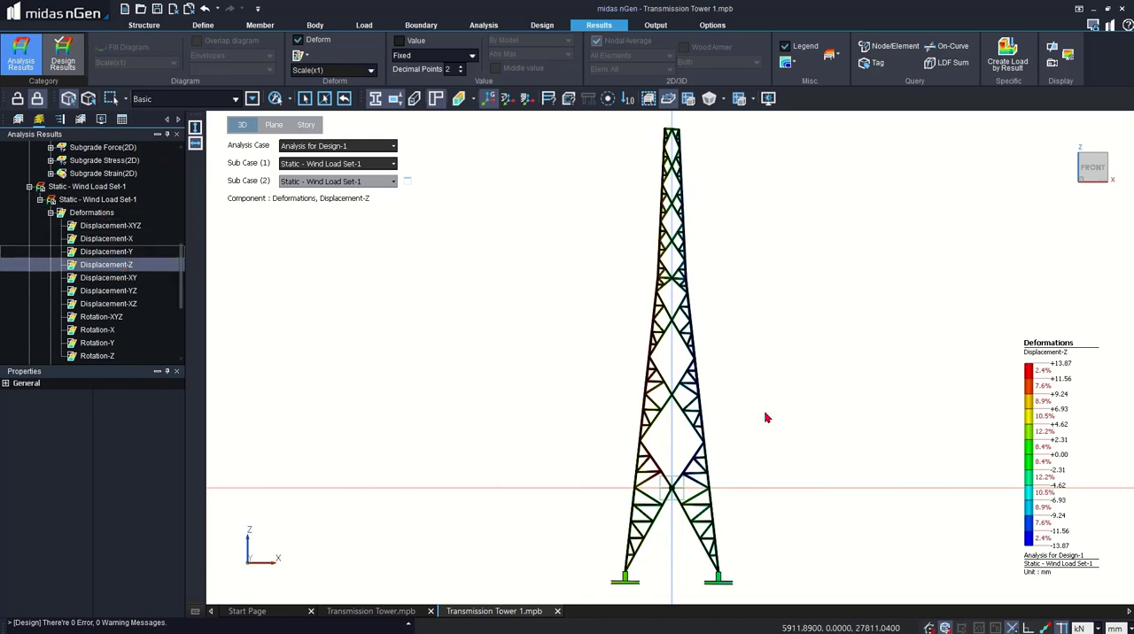
drag(176, 258, 180, 224)
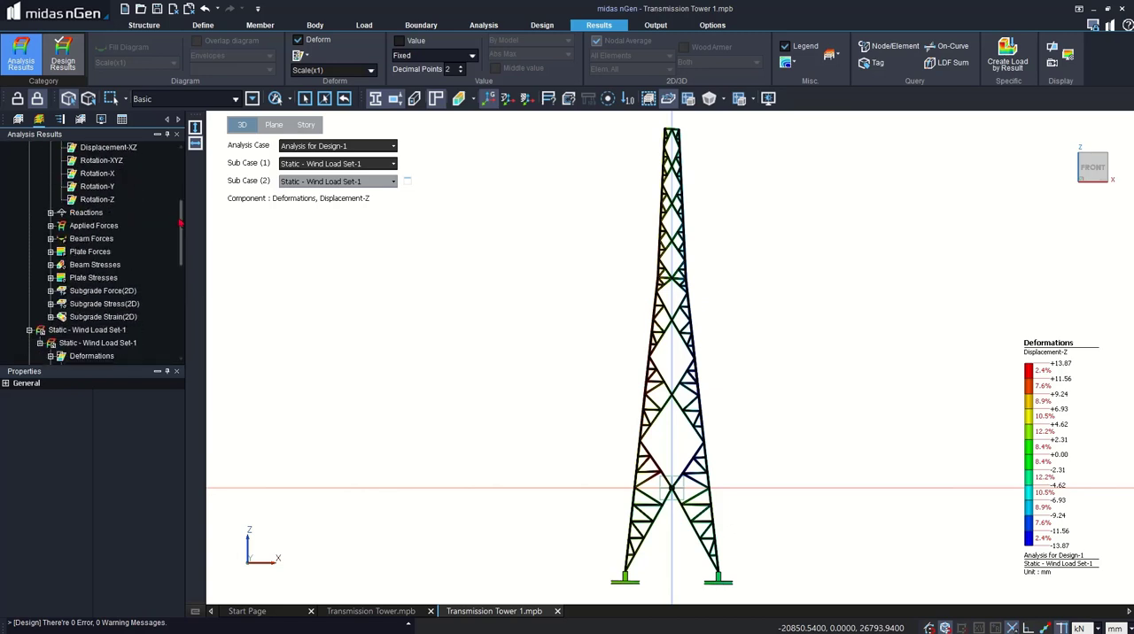
- Turn on the value labels for the Displacement-Z result and review the deformation scale and Abs Max options
click(370, 70)
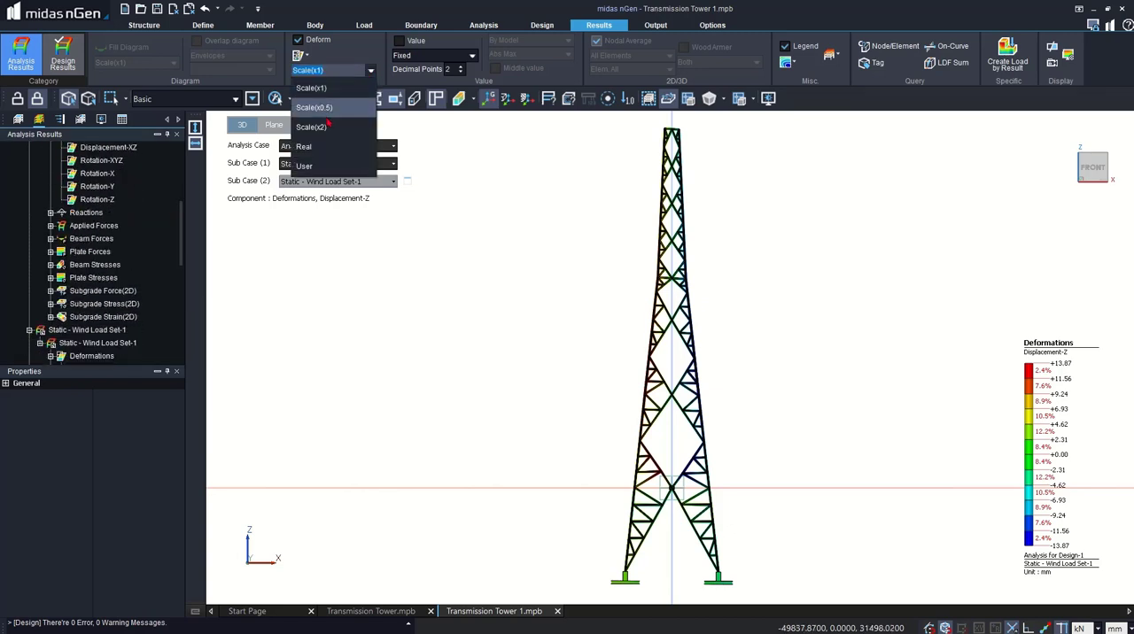
click(478, 78)
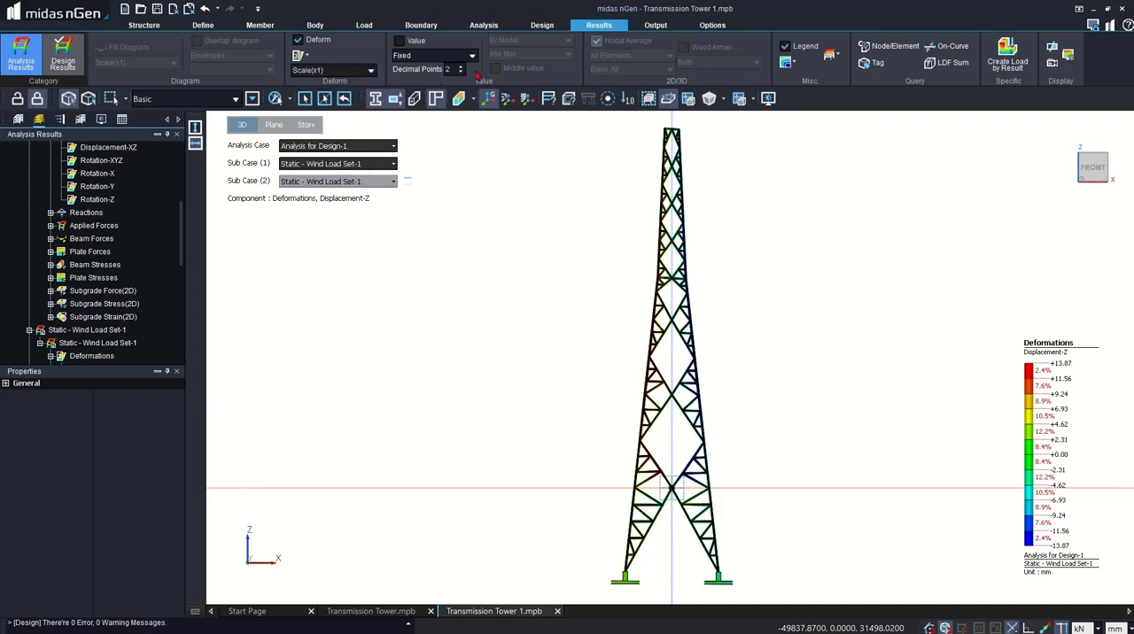
click(399, 40)
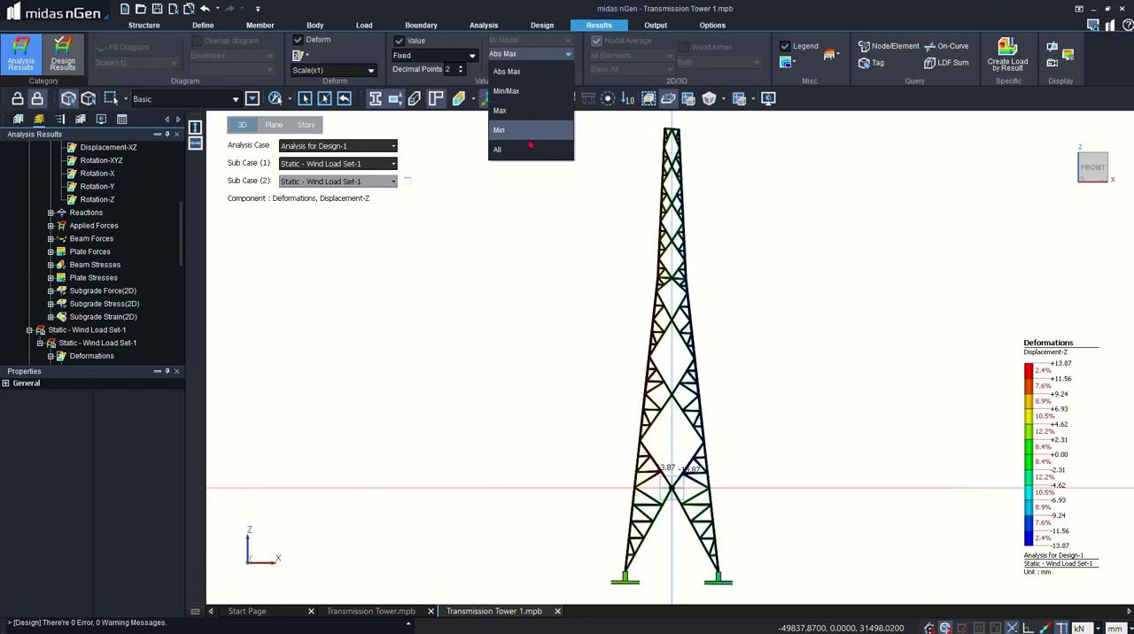
click(533, 301)
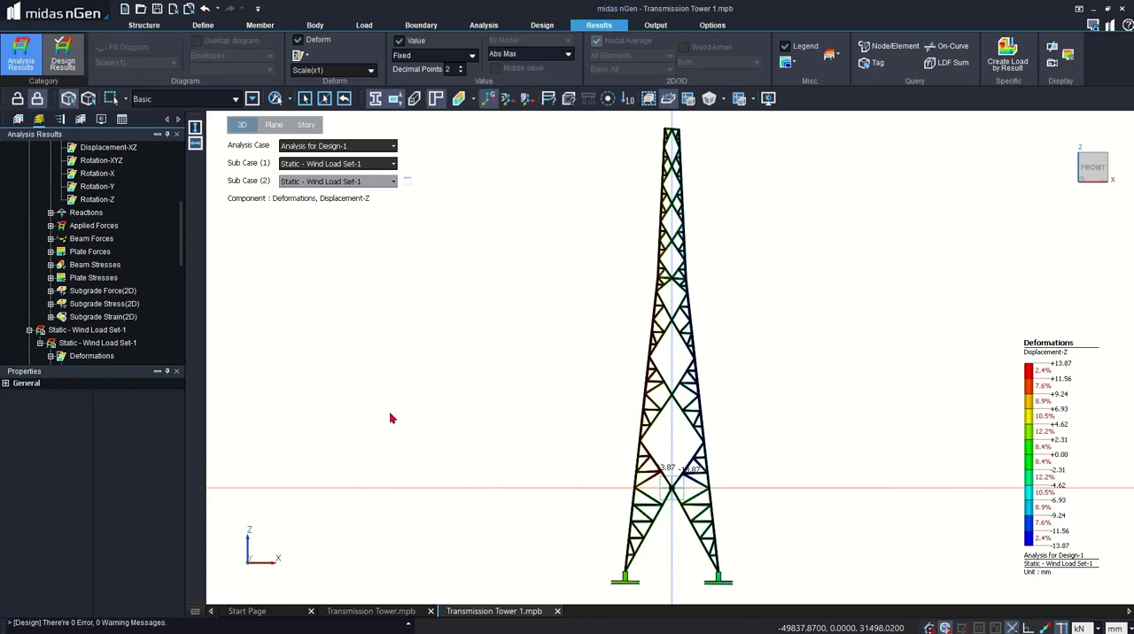
- Display the Force-Z reactions under Static Load Set-1 with the deformed shape off, and examine them at all four footings
double_click(86, 213)
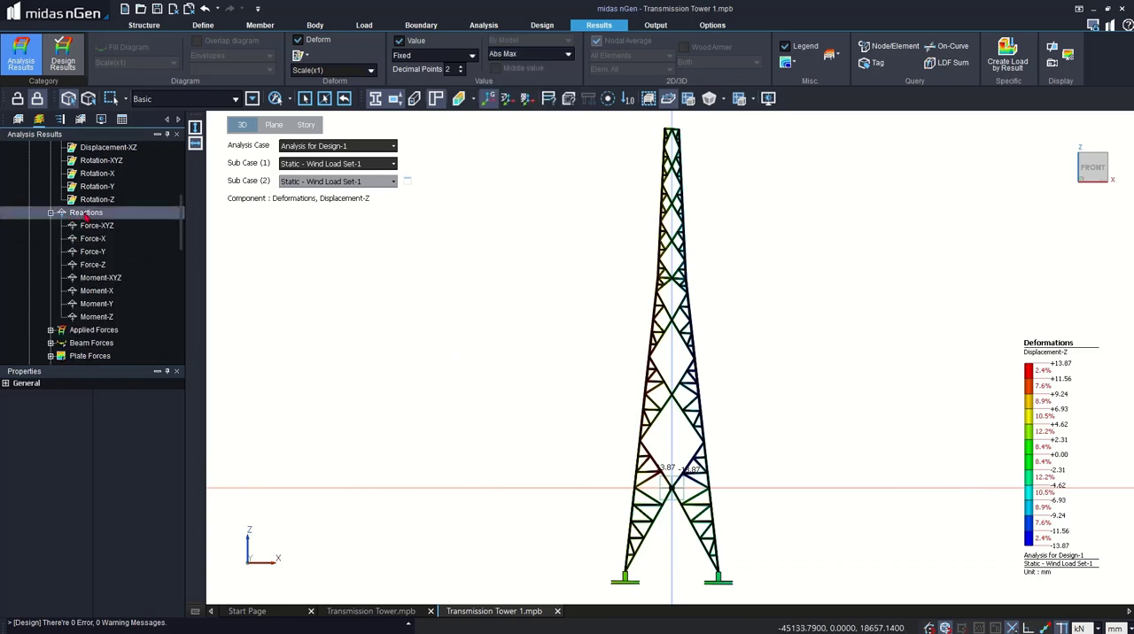
click(92, 264)
middle_drag(700, 366, 704, 283)
click(299, 40)
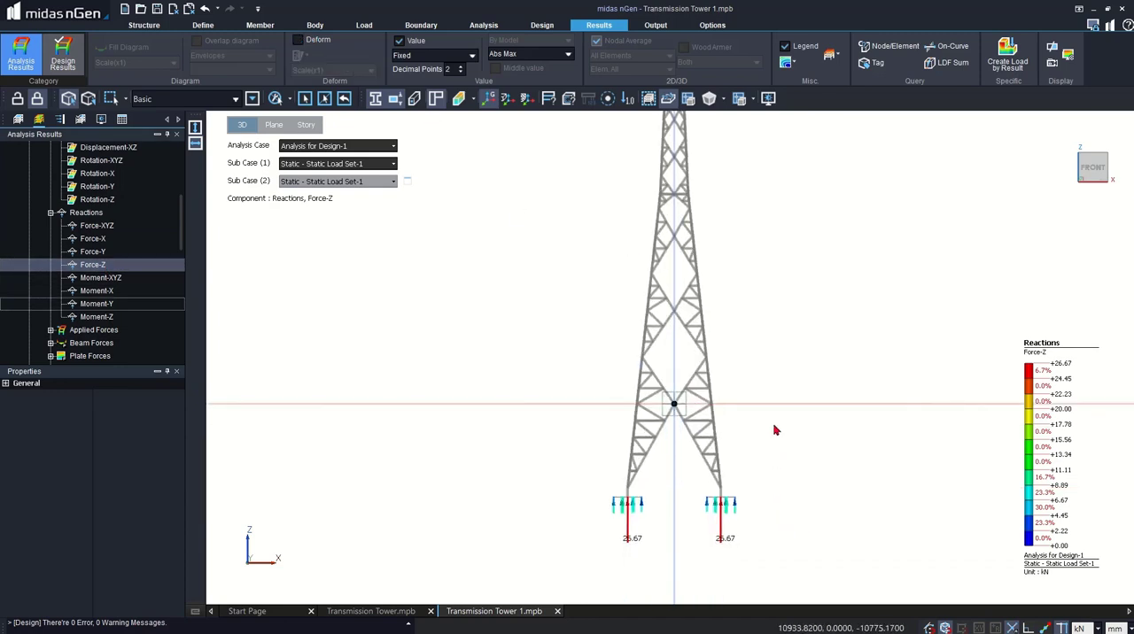
middle_drag(774, 431, 774, 397)
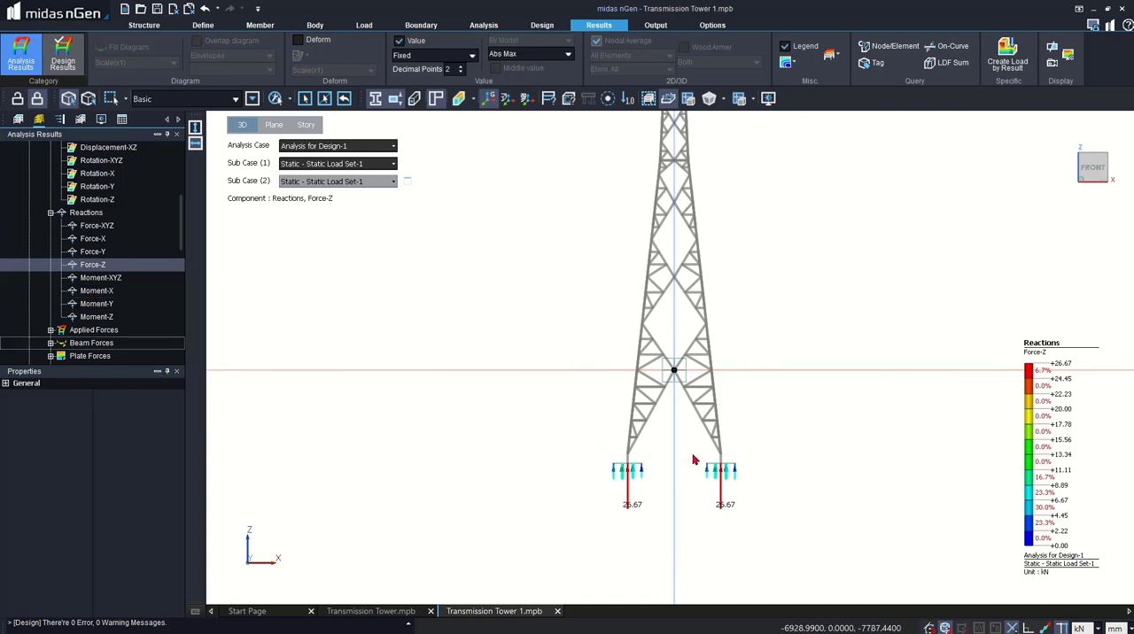
middle_drag(697, 450, 722, 474)
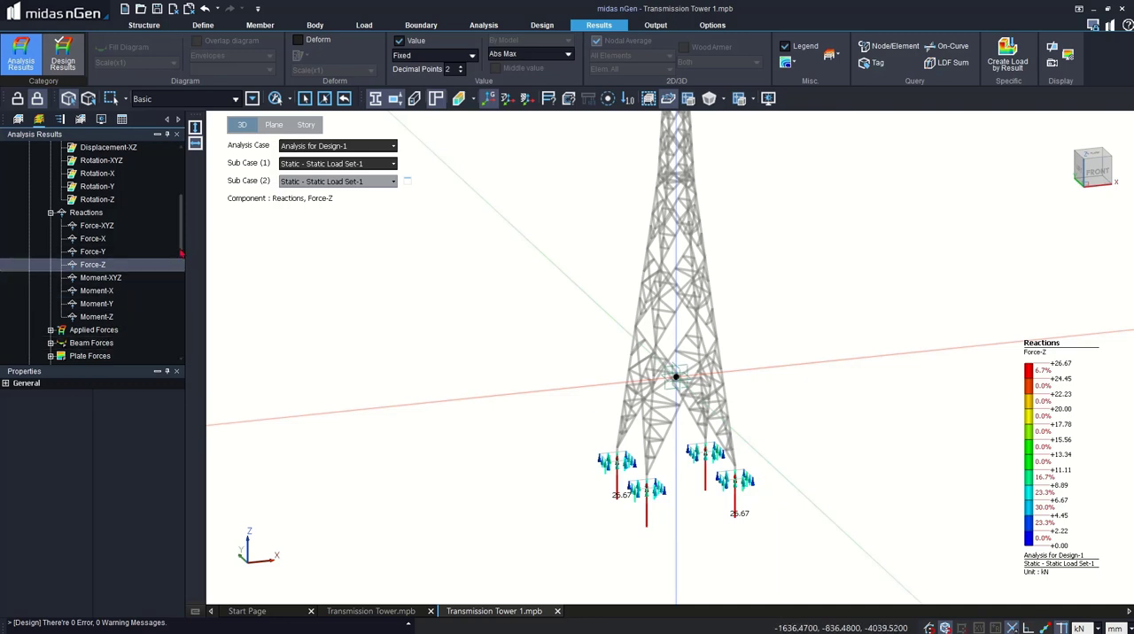
- Display the Subgrade Stress(2D) Pressure-Z result for Static Load Set-1 and set the length unit to m
drag(181, 248, 181, 291)
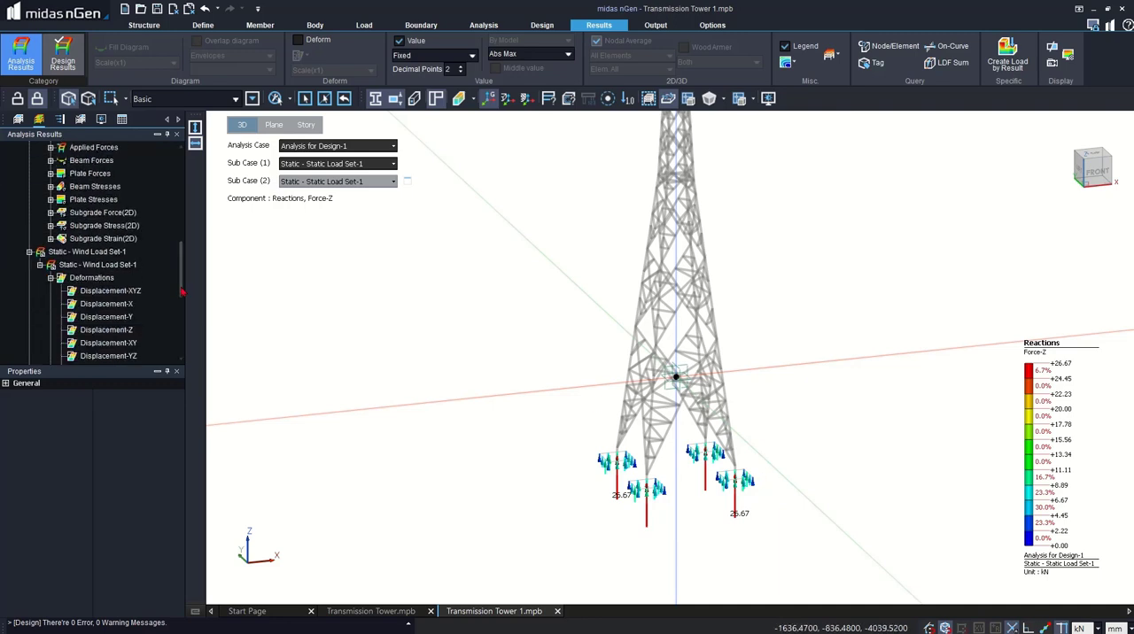
double_click(89, 226)
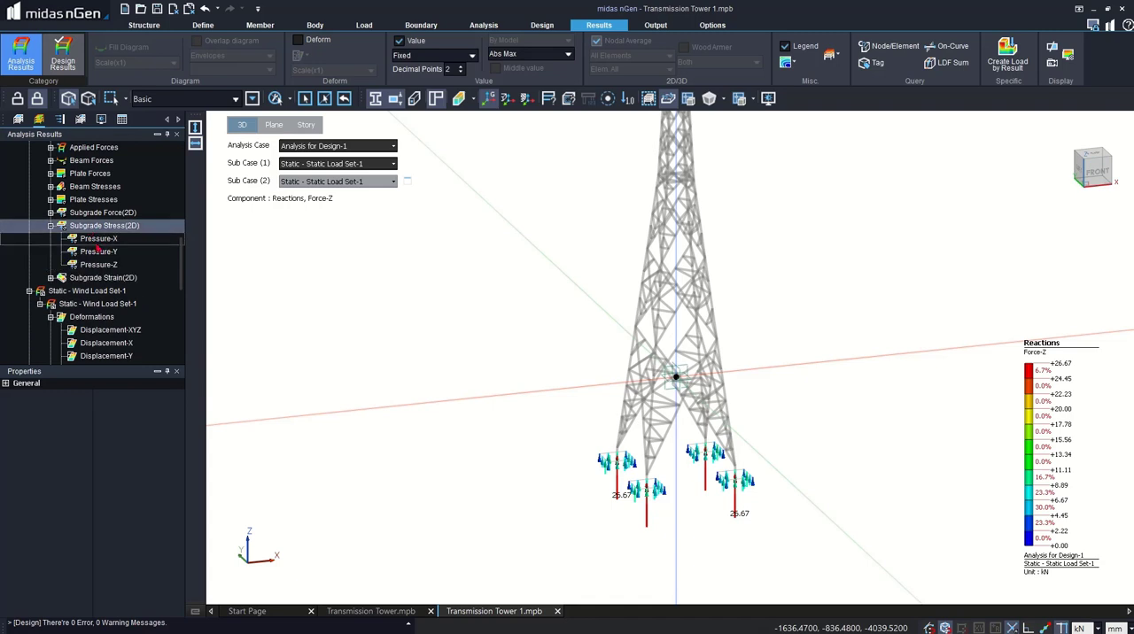
click(99, 265)
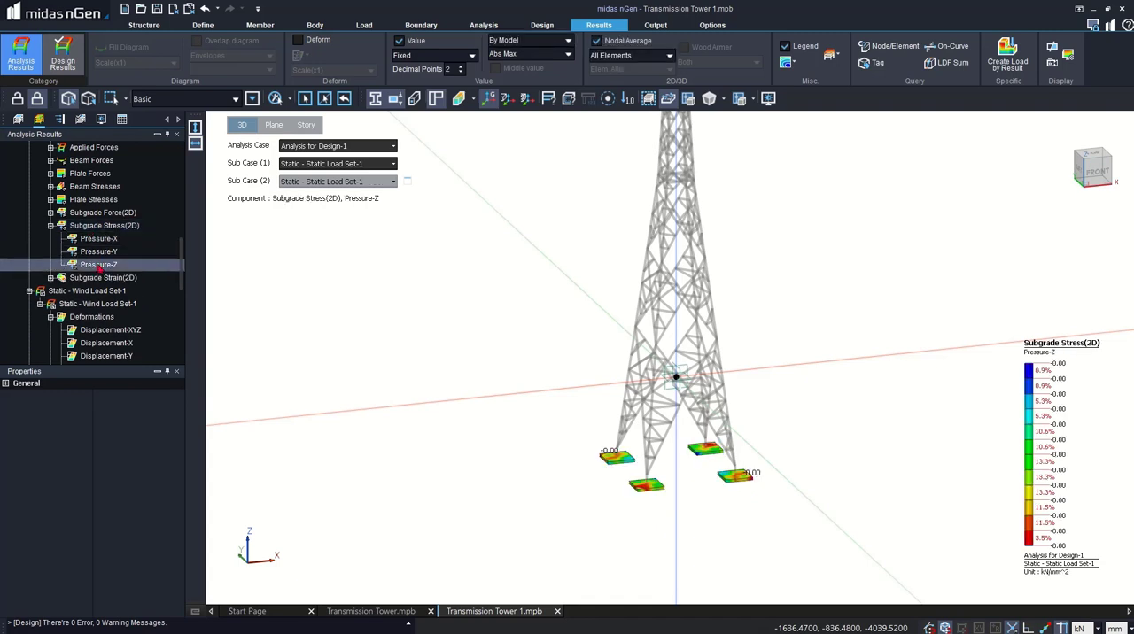
click(1080, 628)
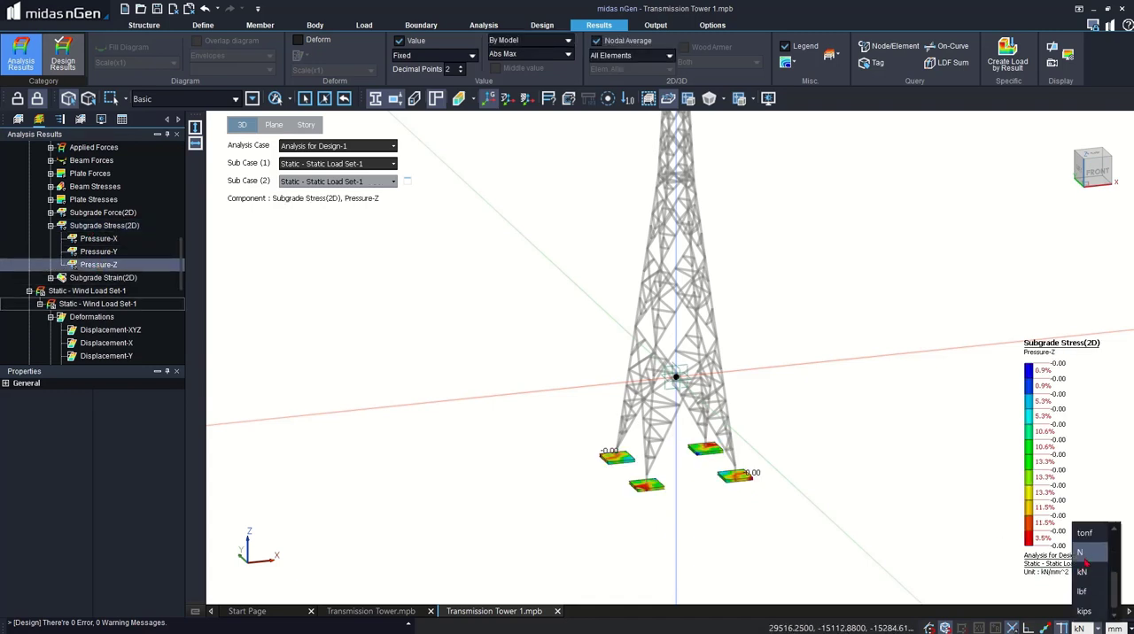
click(1124, 628)
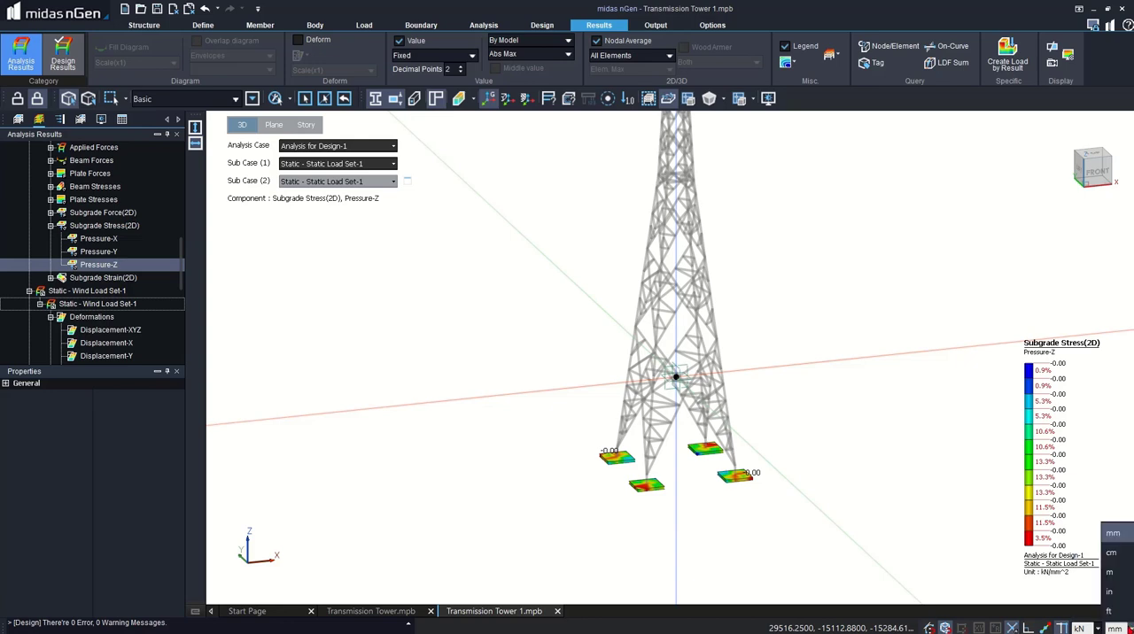
click(1116, 572)
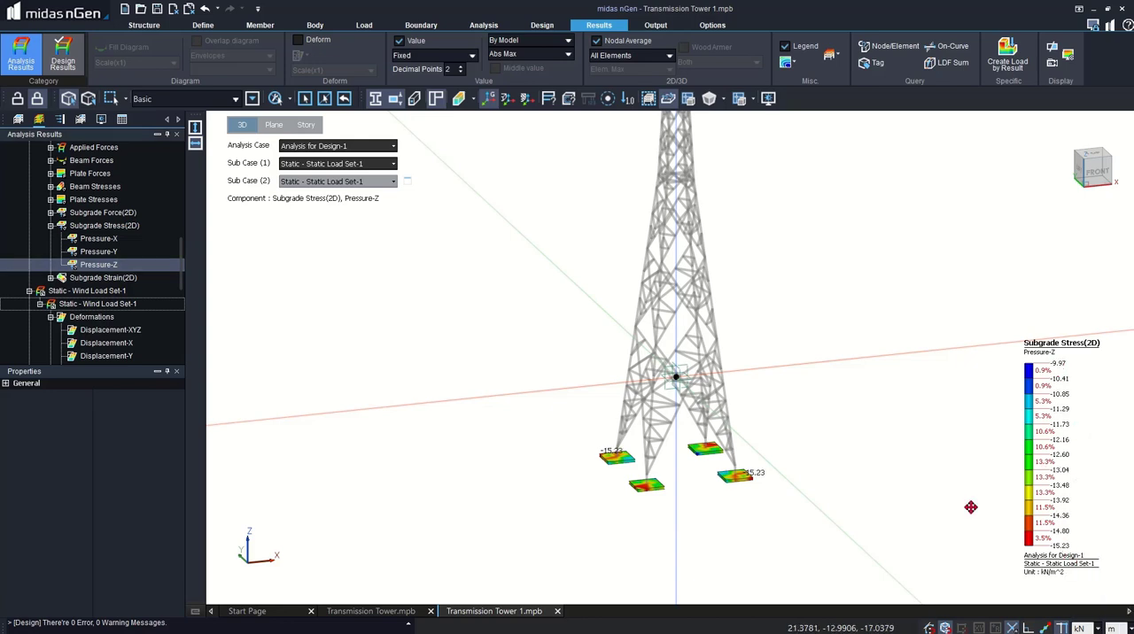
- View the footings' Pressure-Z result for Combination(Steel), and for Combination(RC) with sub case RC_EN_SETC_GEO(MAX)
click(358, 165)
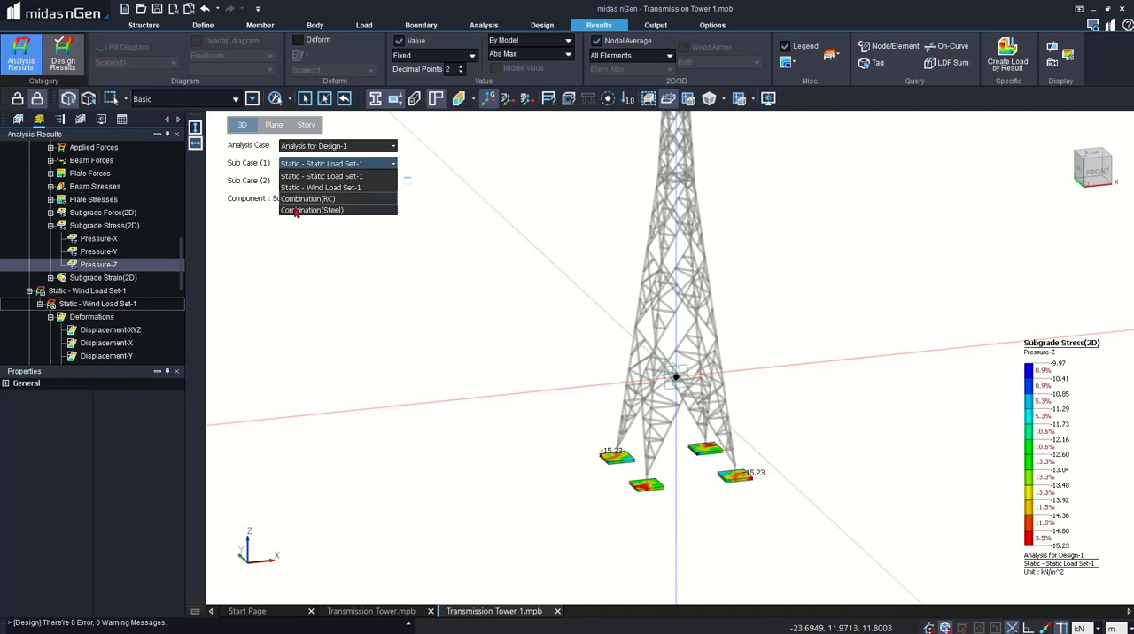
click(296, 210)
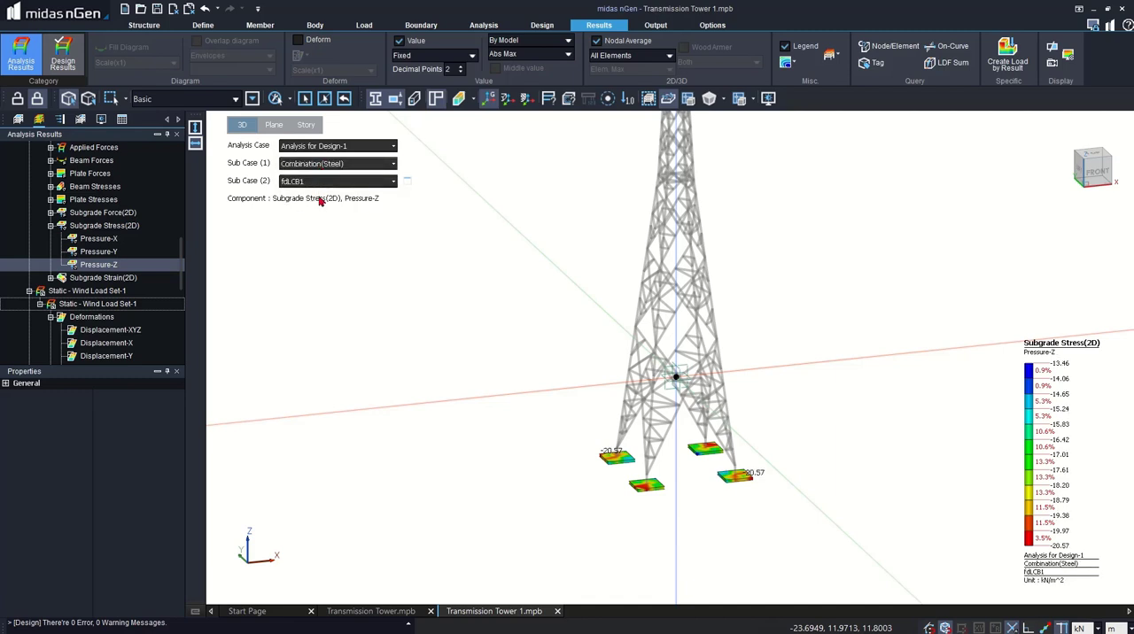
click(336, 163)
click(321, 186)
click(323, 182)
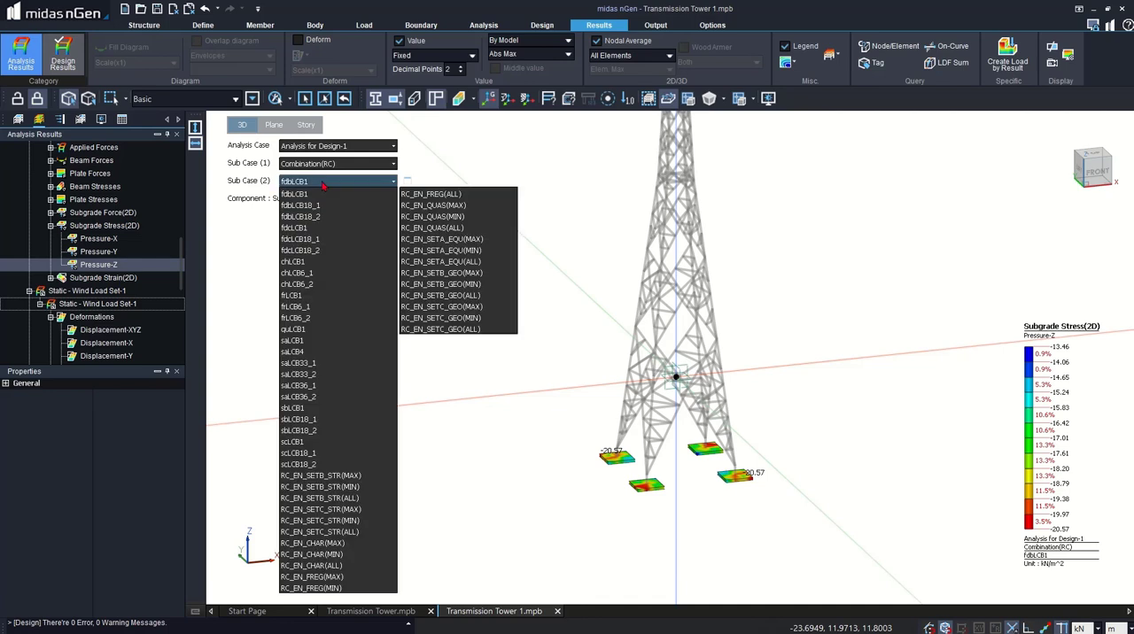
click(455, 307)
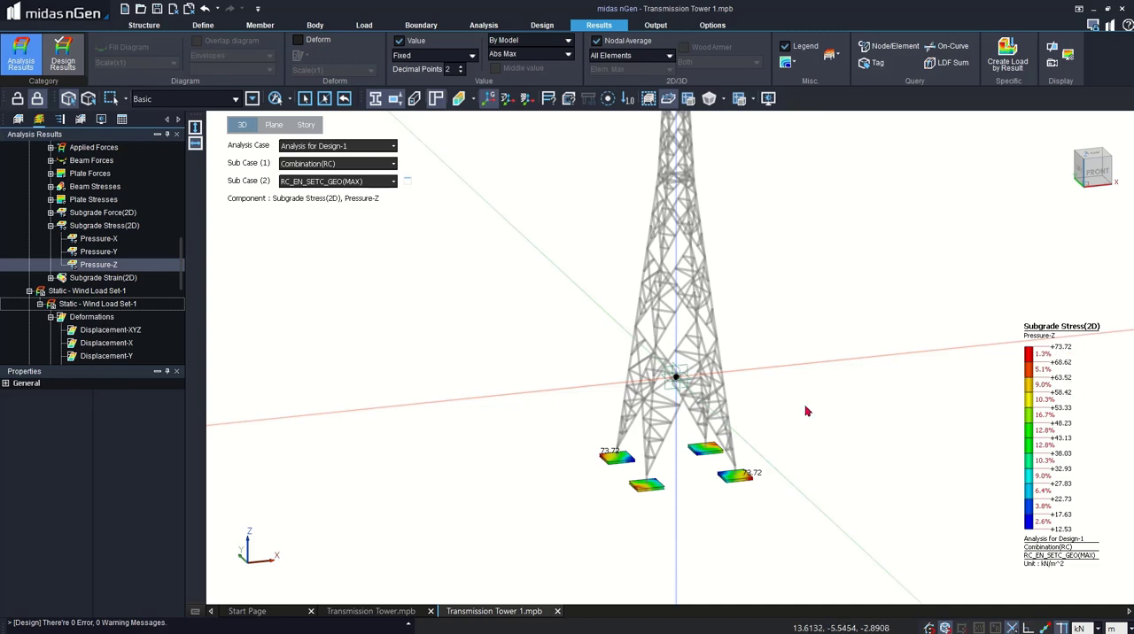
scroll(611, 563, down, 2)
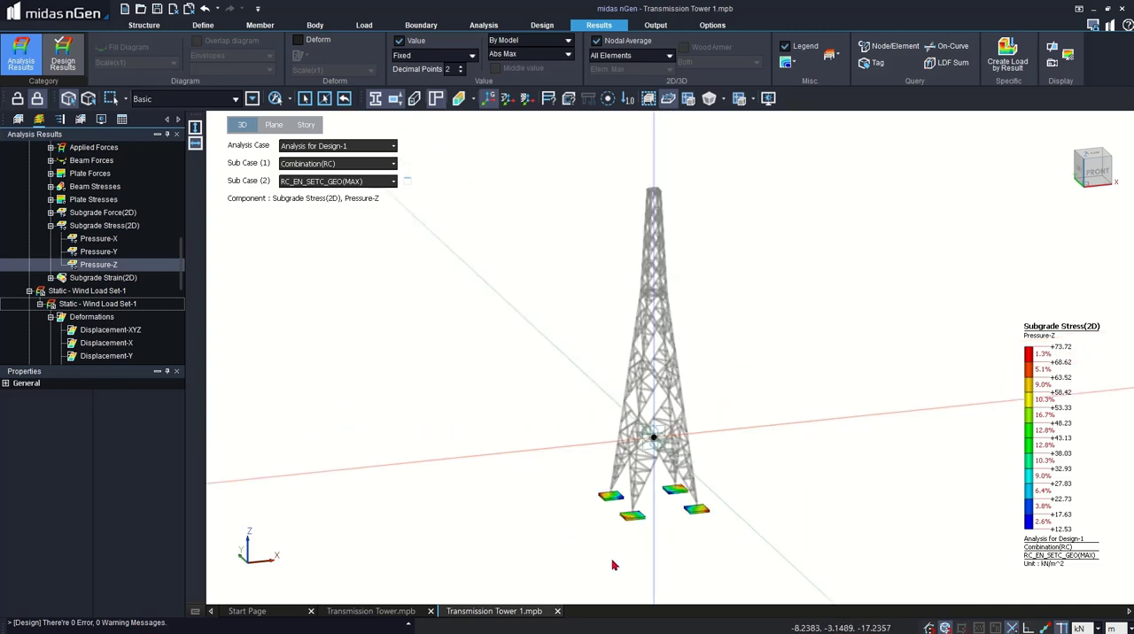
scroll(632, 525, up, 1)
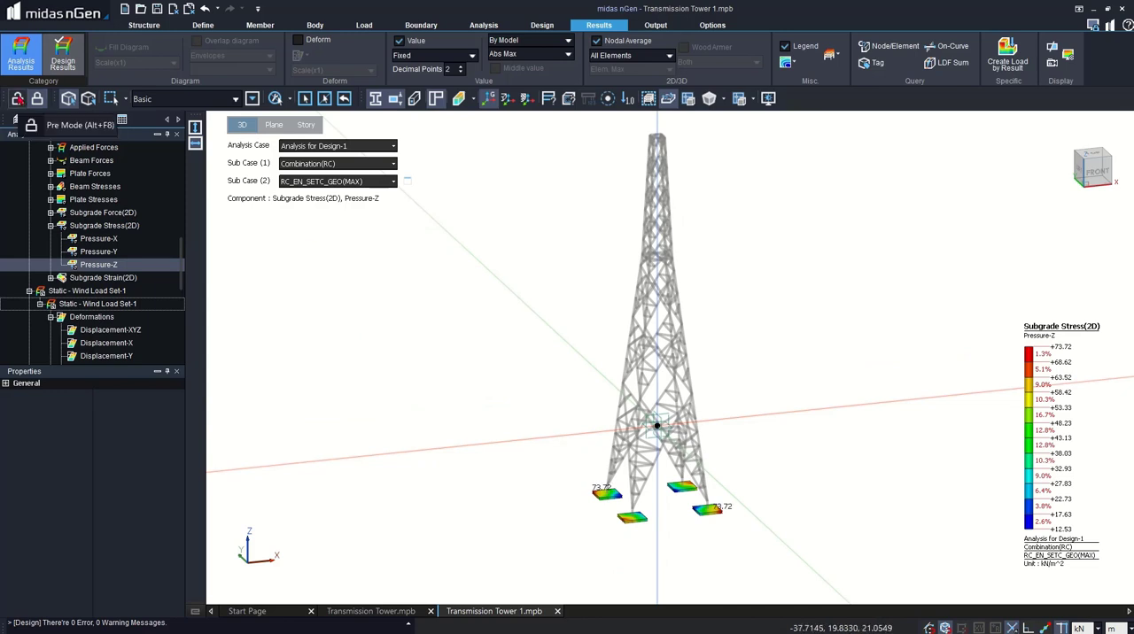
- Return to Pre Mode, start a pile array for the footings on story 1F and go through the spring set definition
click(18, 99)
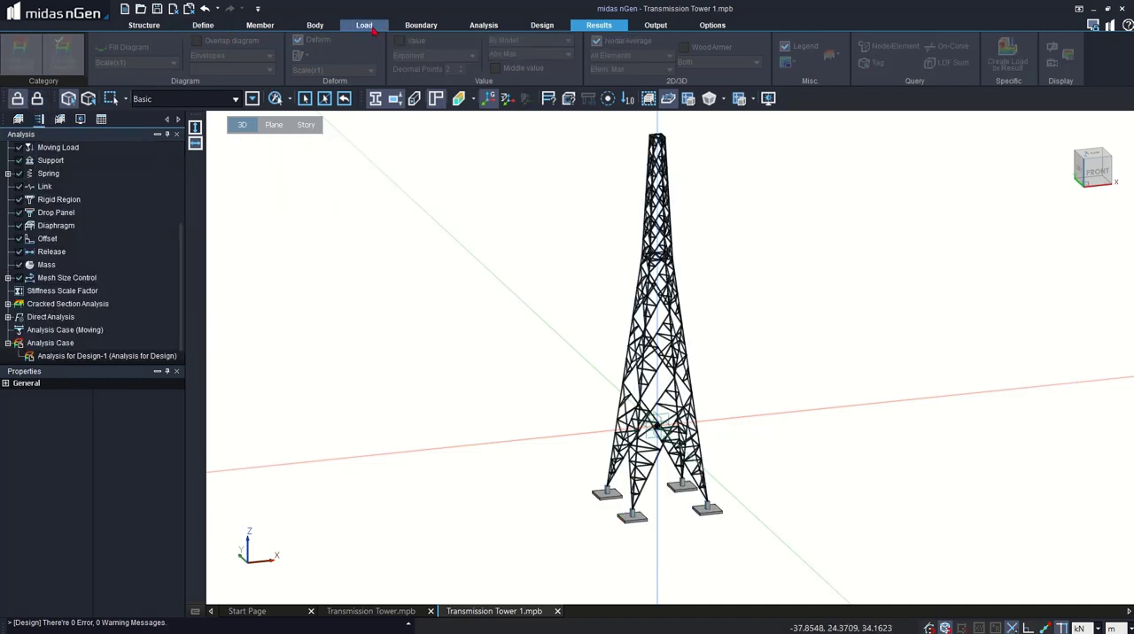
click(260, 25)
click(300, 58)
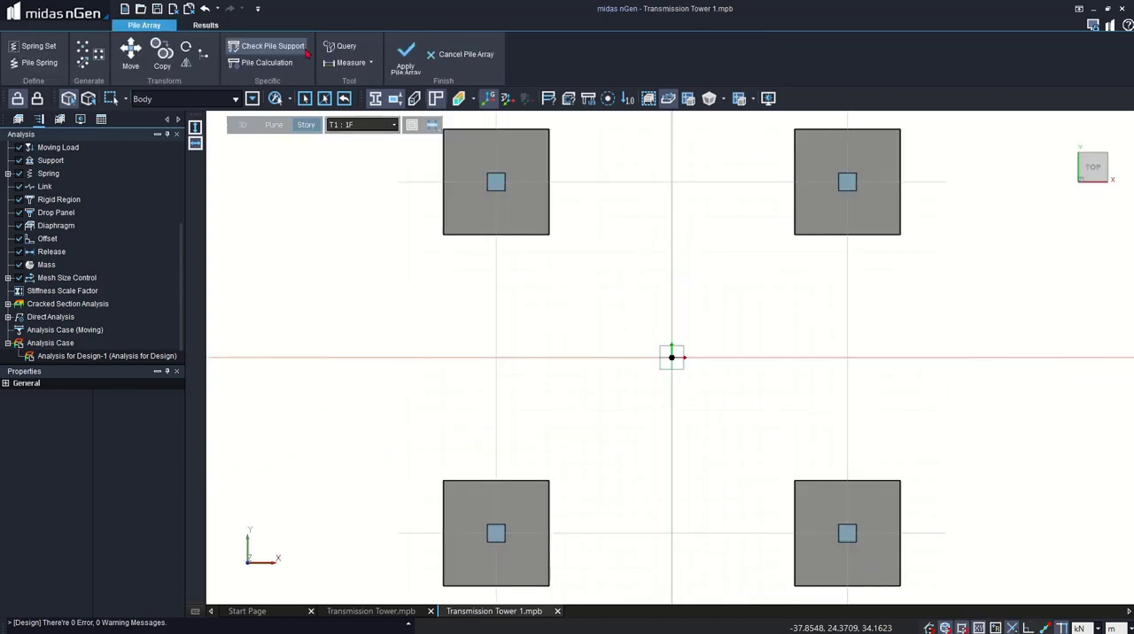
click(33, 45)
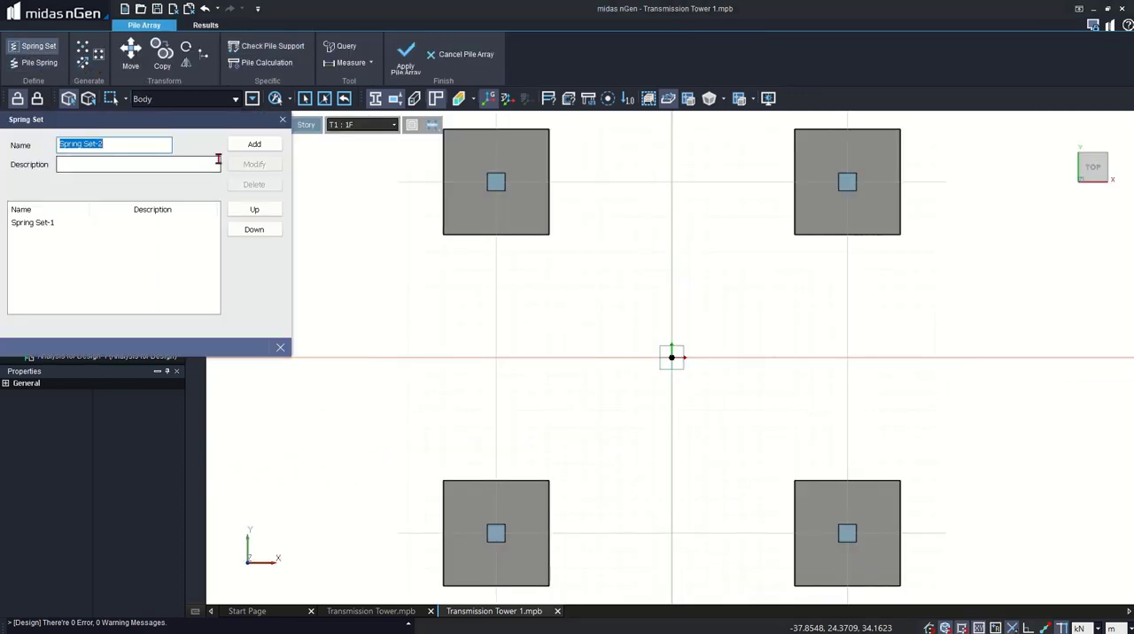
click(254, 146)
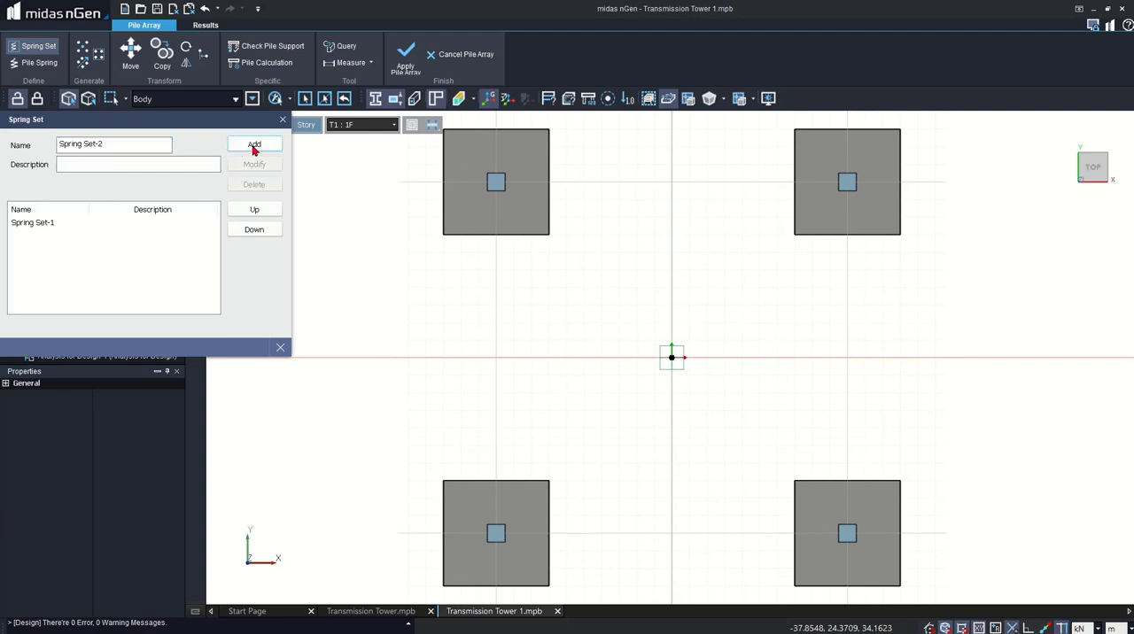
click(279, 347)
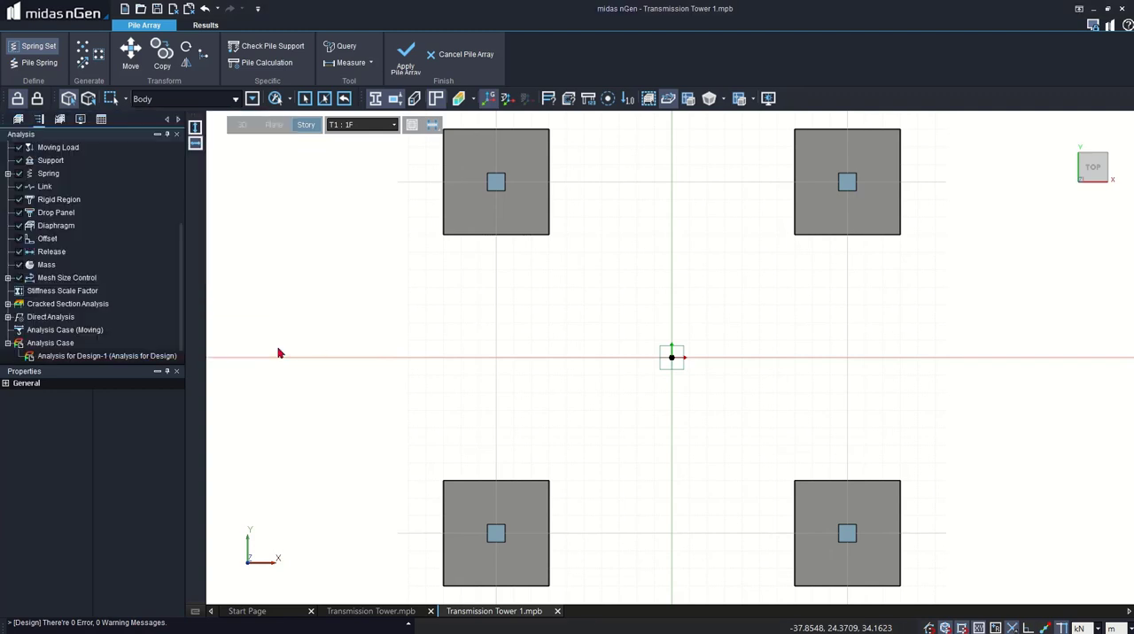
- Open a new pile spring property and review its database, user-defined and pile type options
click(49, 64)
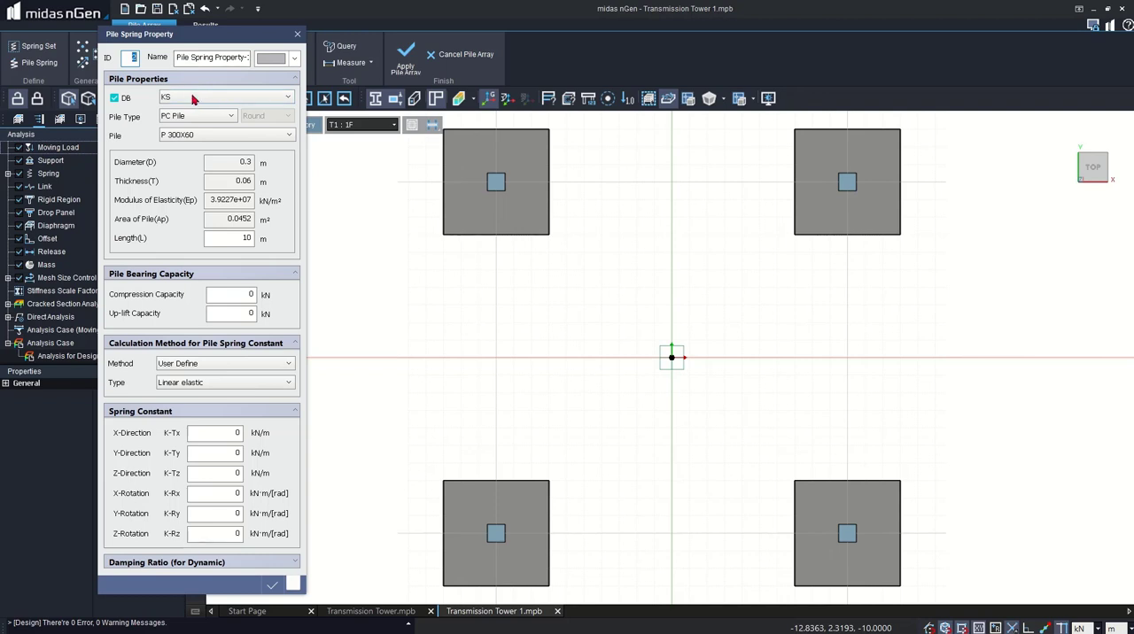
click(193, 99)
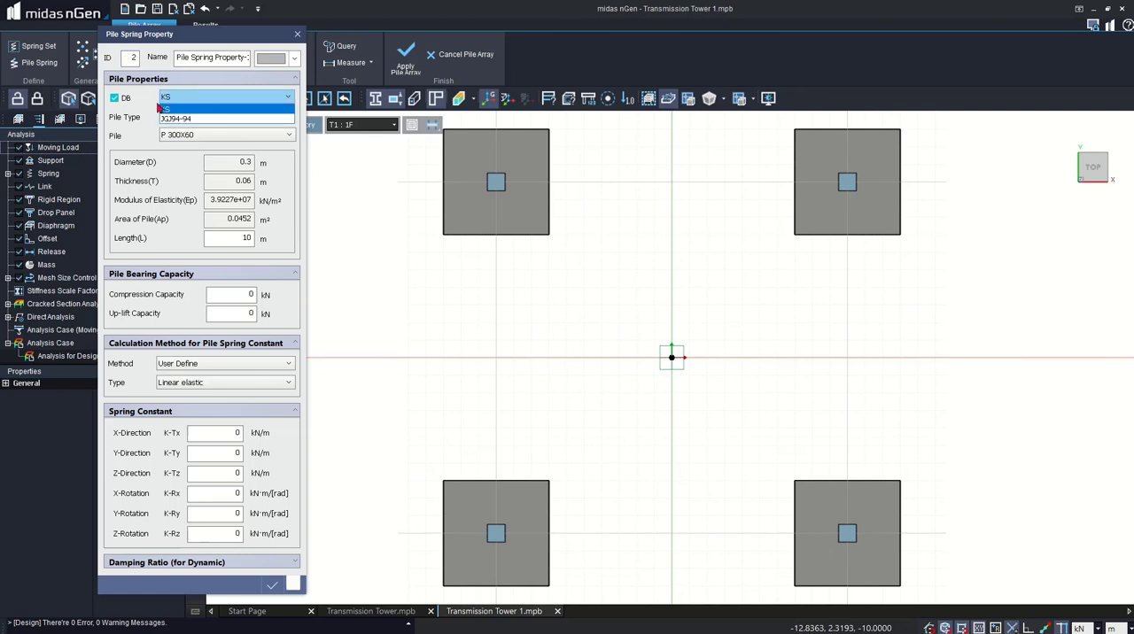
click(160, 108)
click(205, 101)
click(208, 109)
click(116, 98)
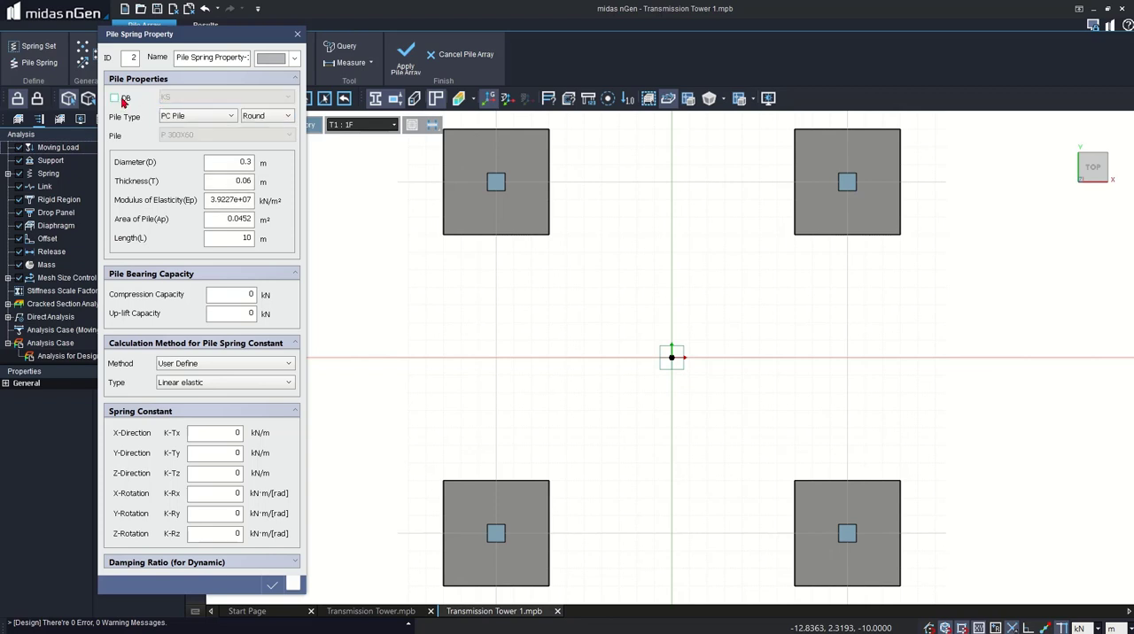
click(184, 116)
click(187, 202)
click(115, 98)
- Set the pile to the JGJ94-94 database, type Cast-in-place Pile, size SR 500
click(201, 98)
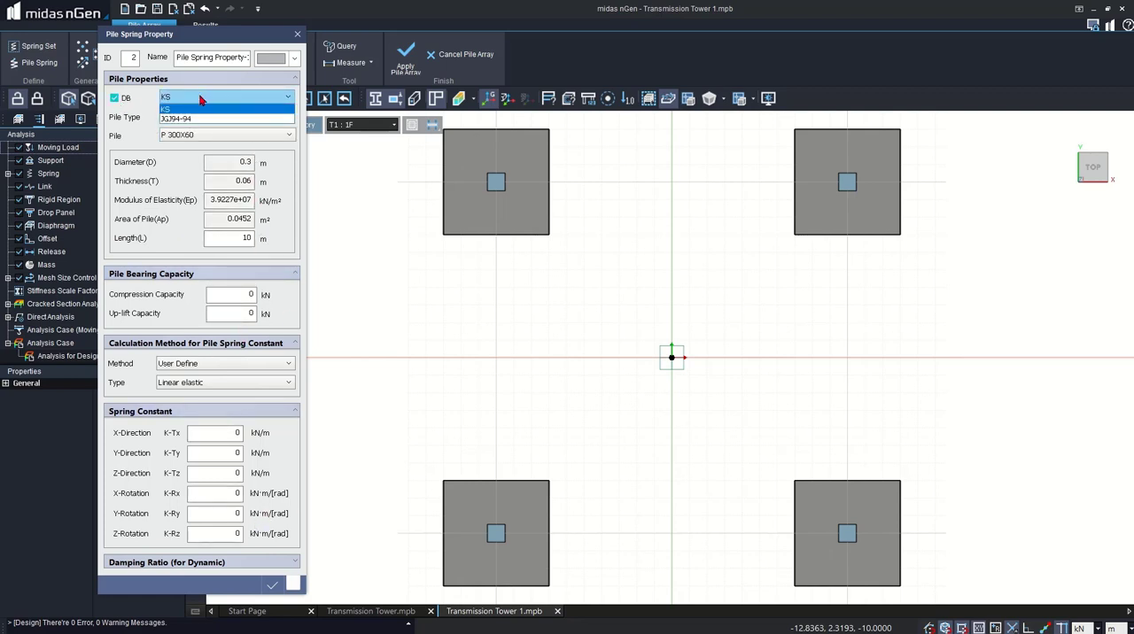
click(186, 119)
click(196, 116)
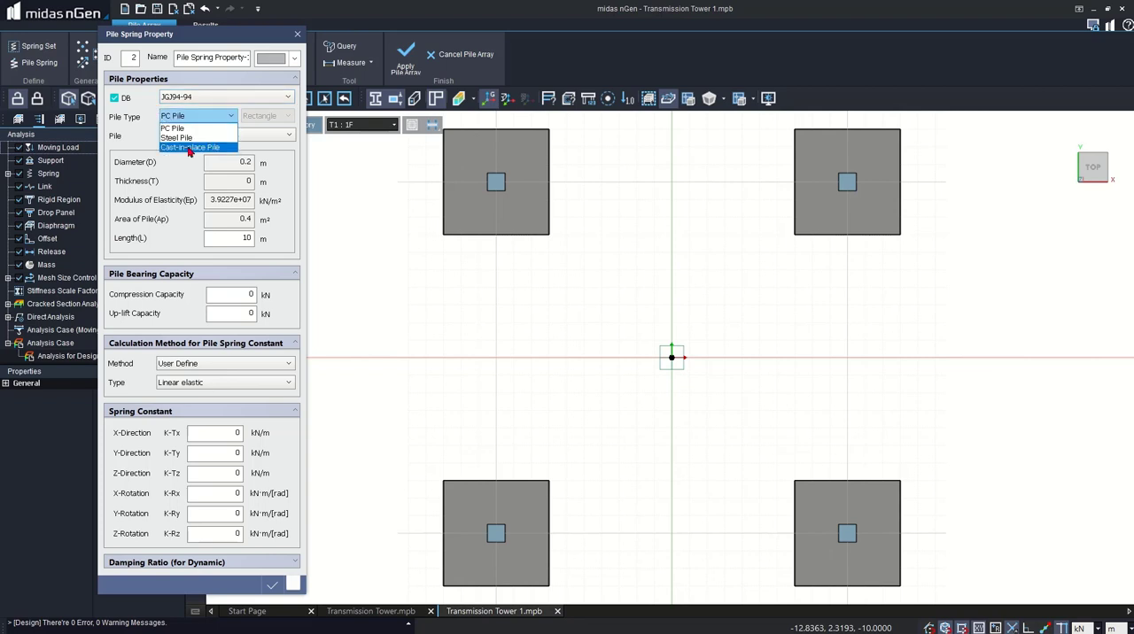
click(190, 148)
click(195, 137)
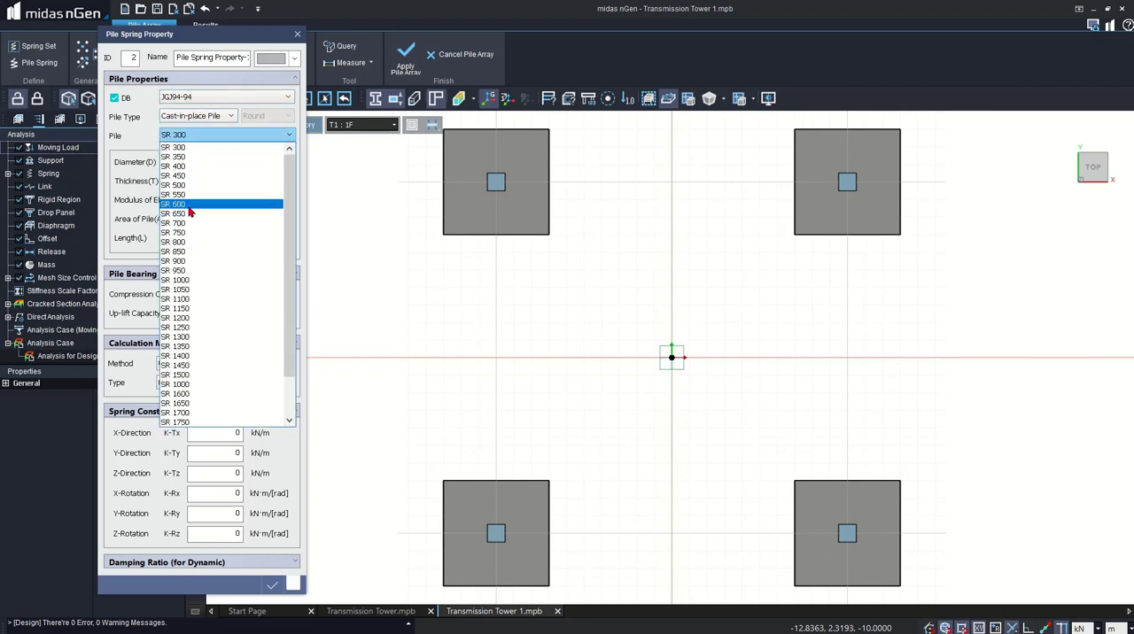
click(197, 185)
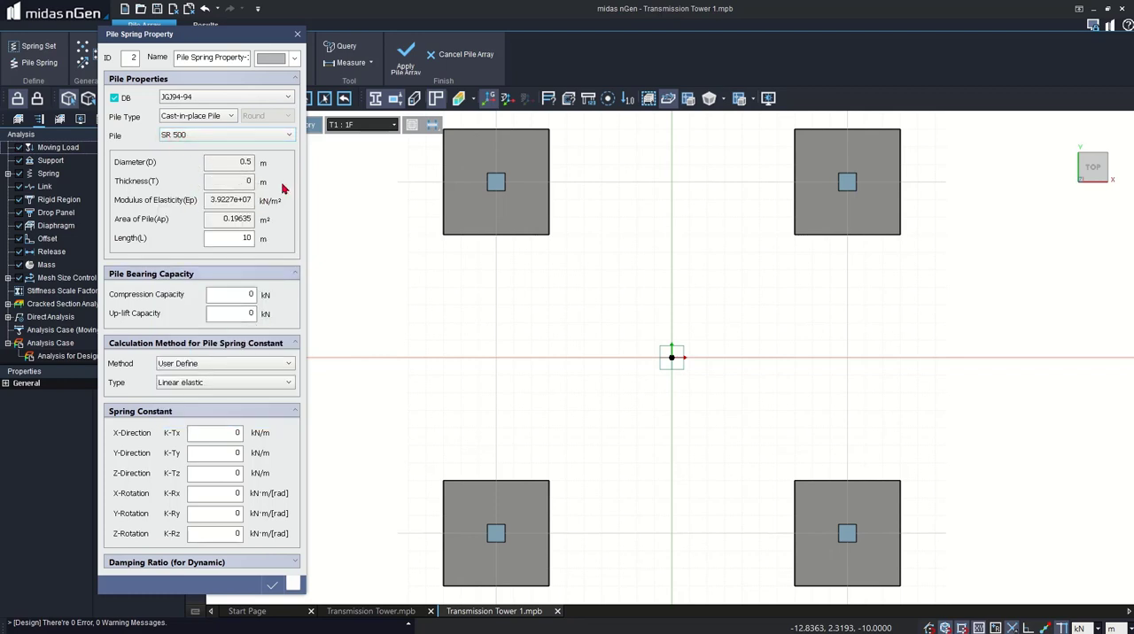
- Set the pile's compression bearing capacity to 1000 kN and its uplift capacity to 100 kN
click(231, 293)
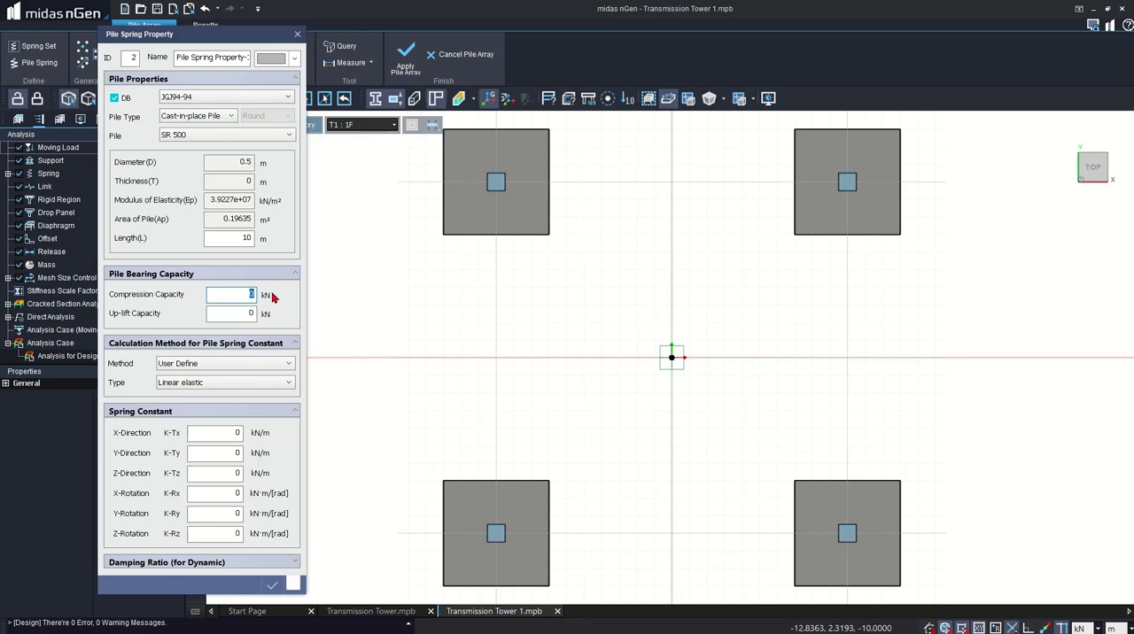
text(1000)
key(Tab)
- Set the pile spring constants to Auto Calculation by Code Based with type KSCE 2008, and the vertical spring constant to Cast-in-place
click(286, 366)
click(257, 385)
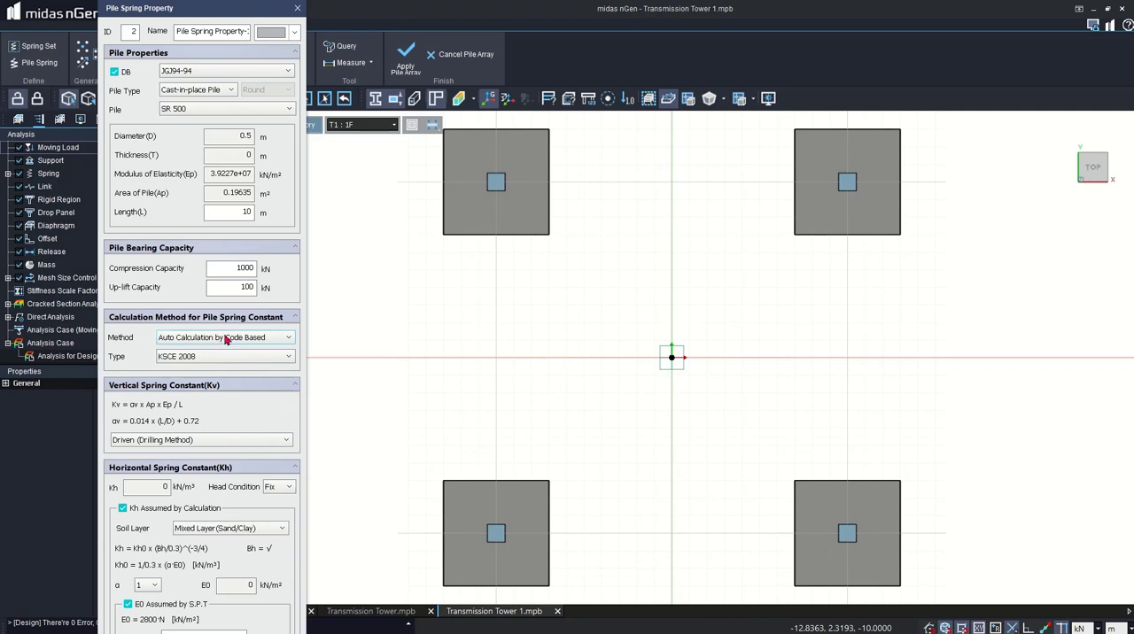
click(226, 338)
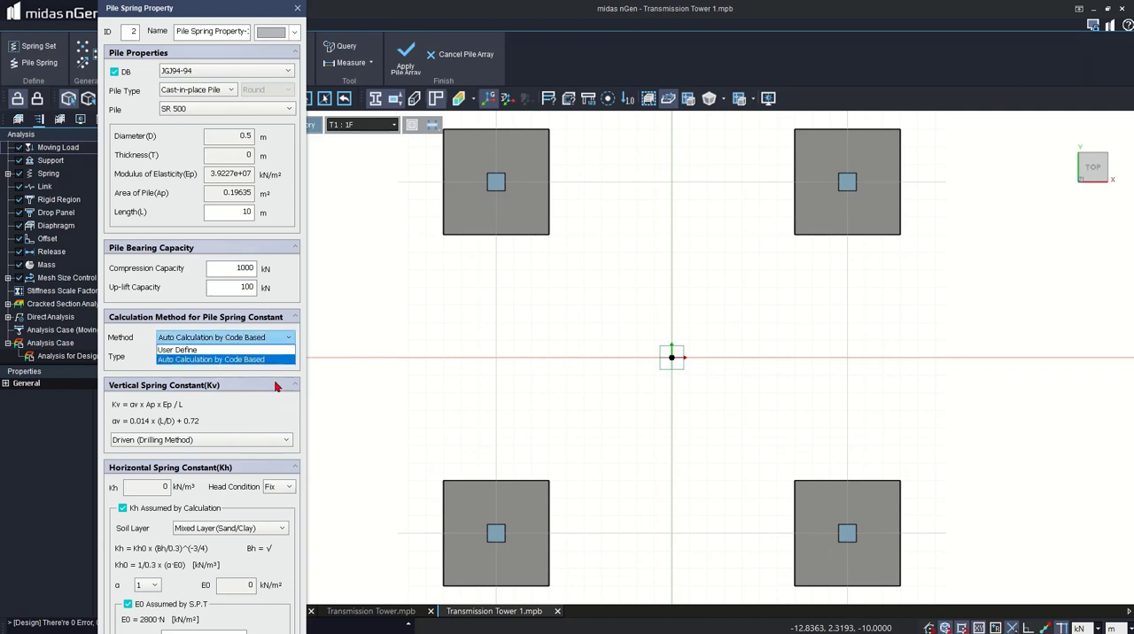
click(234, 361)
click(231, 361)
click(232, 361)
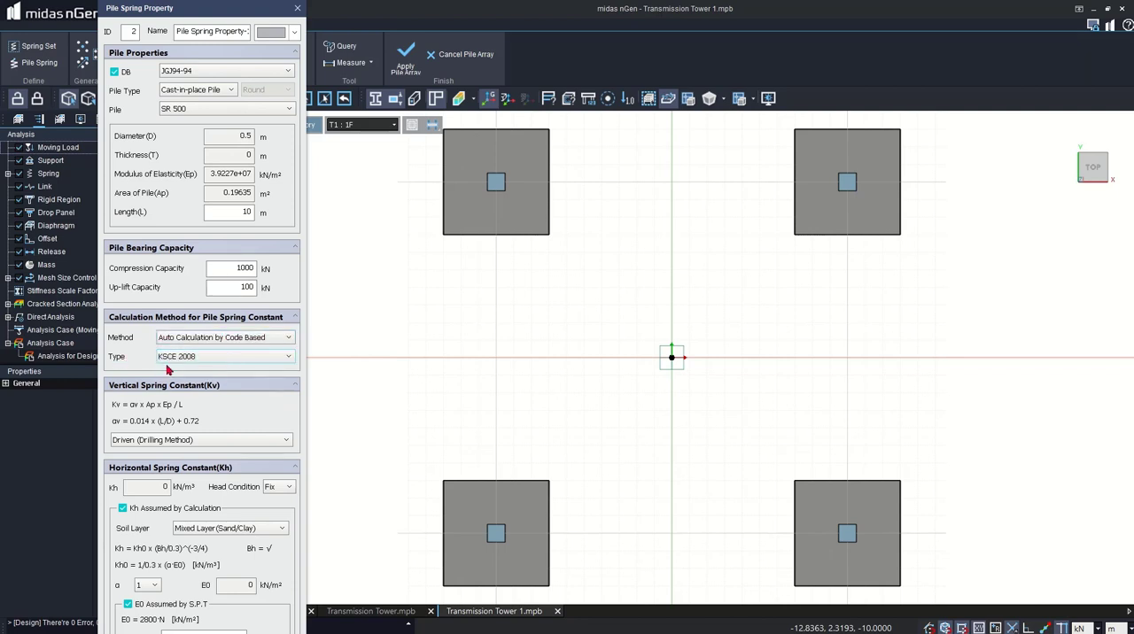
click(229, 441)
click(217, 474)
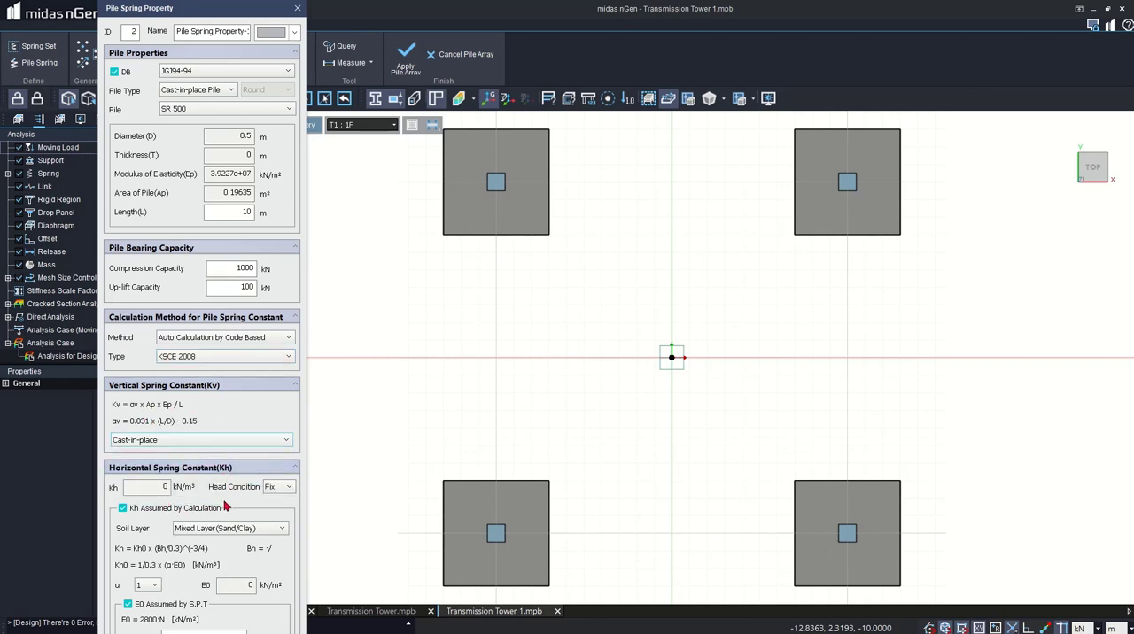
- Define the horizontal spring constant with head condition Fix, soil layer Predominant Layer (Sand) and an N value of 15
click(263, 249)
click(271, 269)
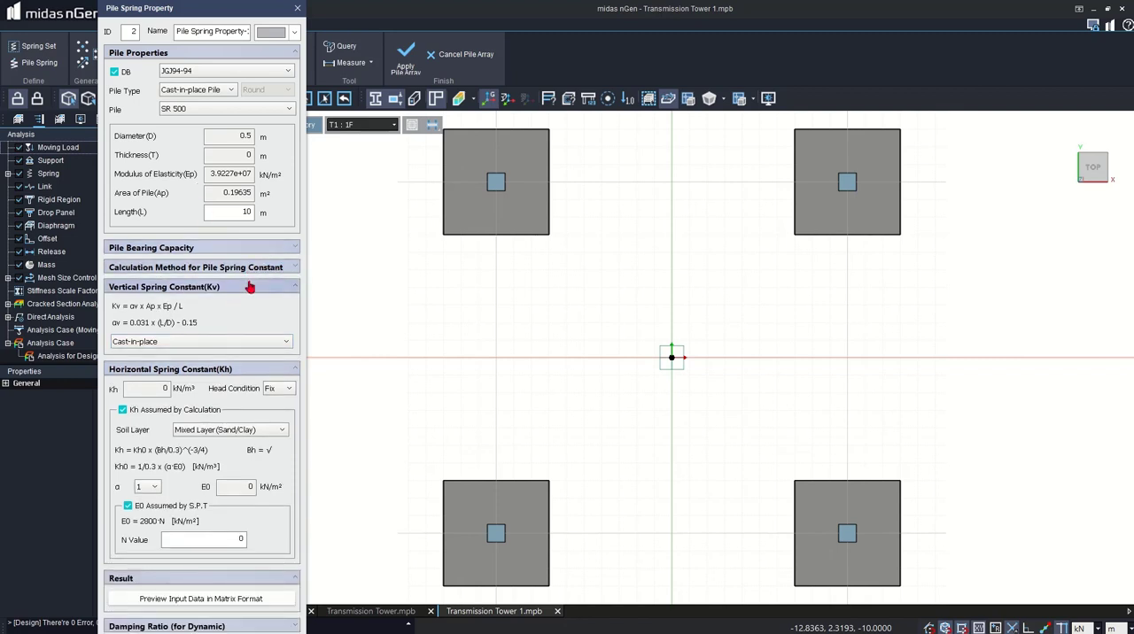
click(252, 288)
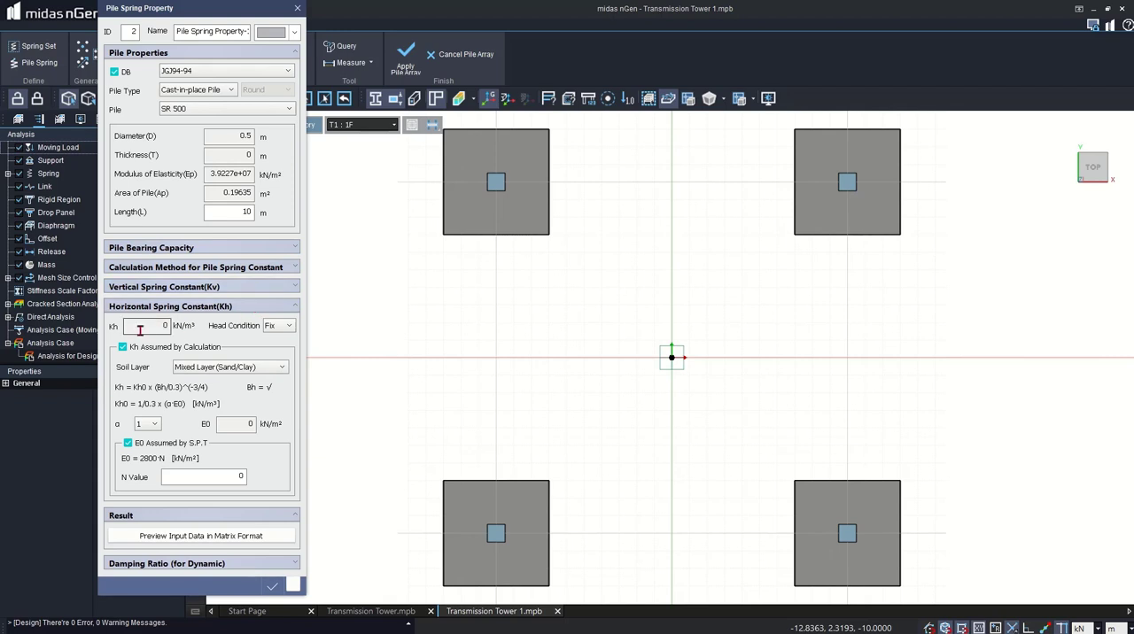
click(291, 326)
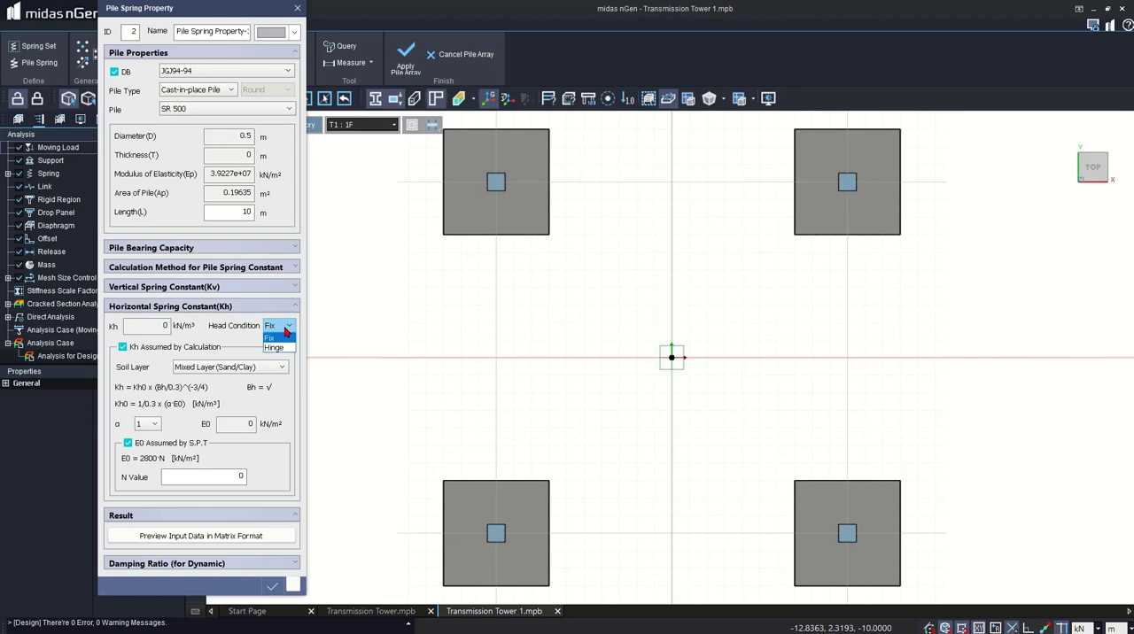
click(278, 337)
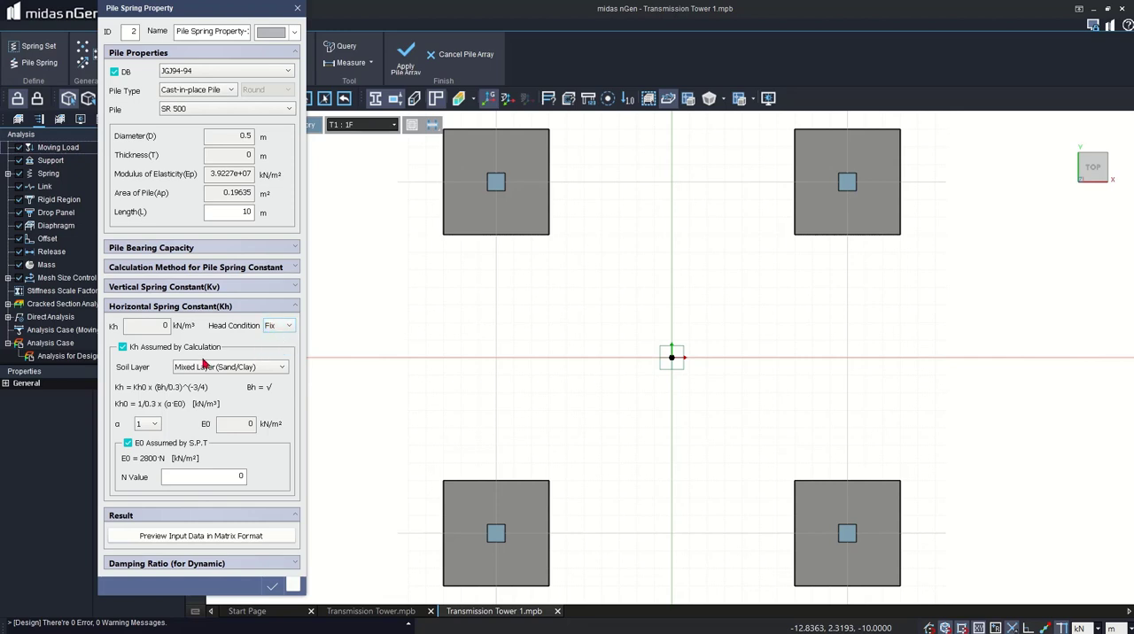
click(233, 367)
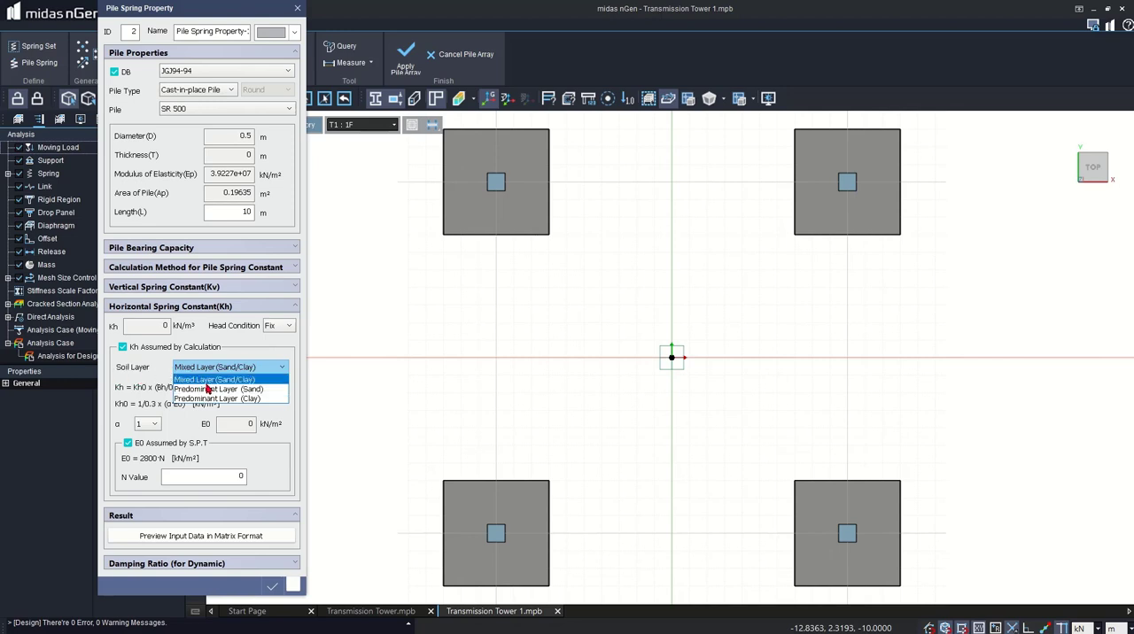
click(256, 390)
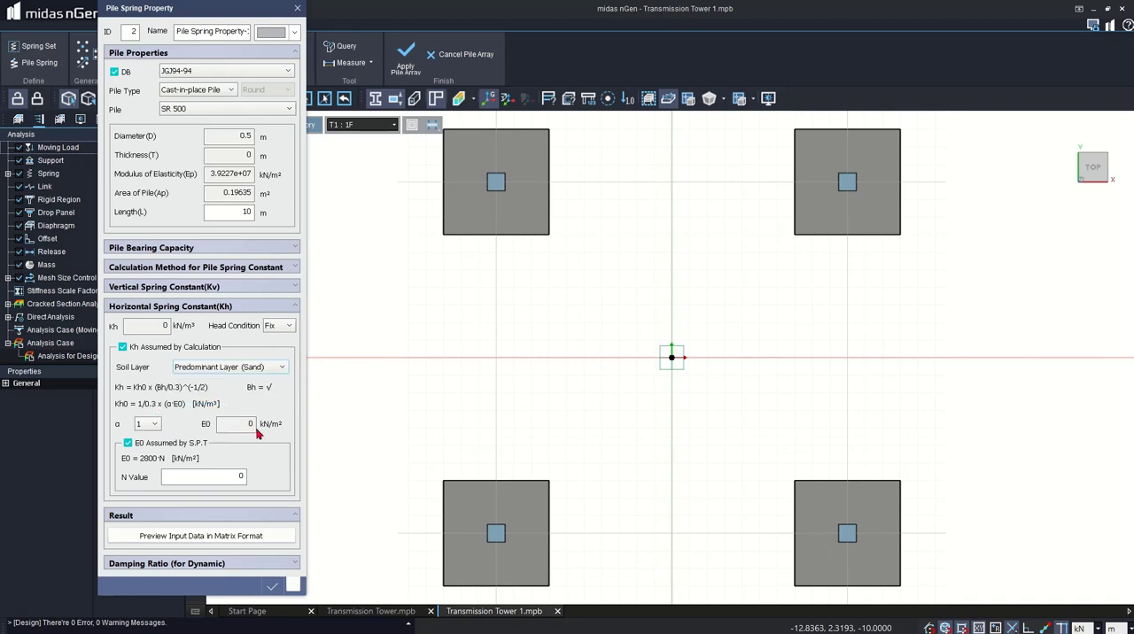
click(210, 481)
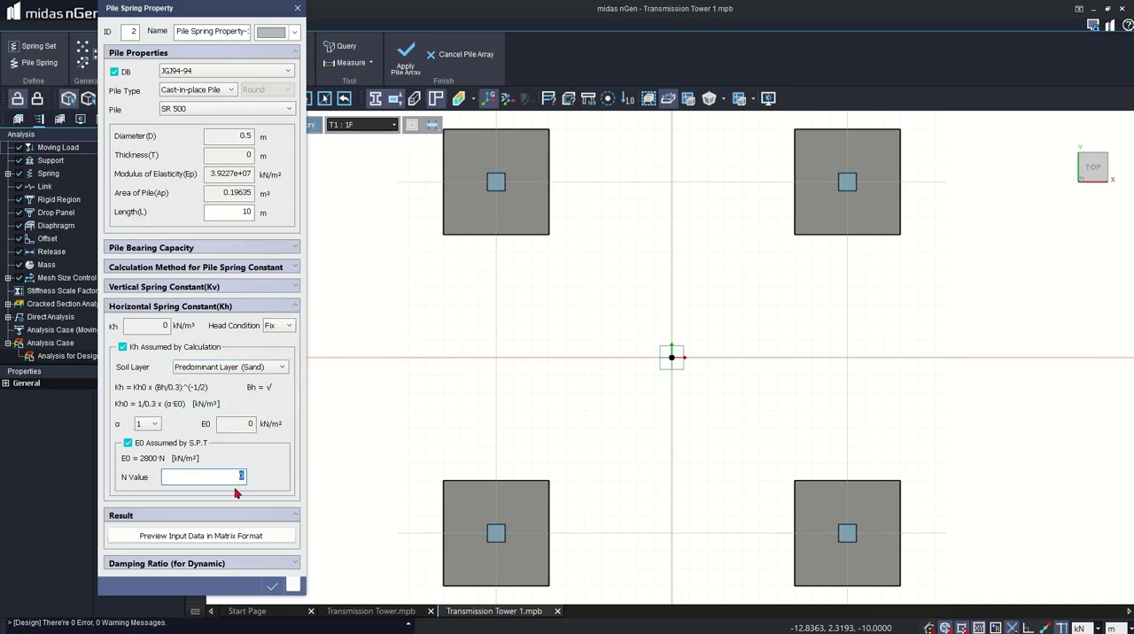
text(15)
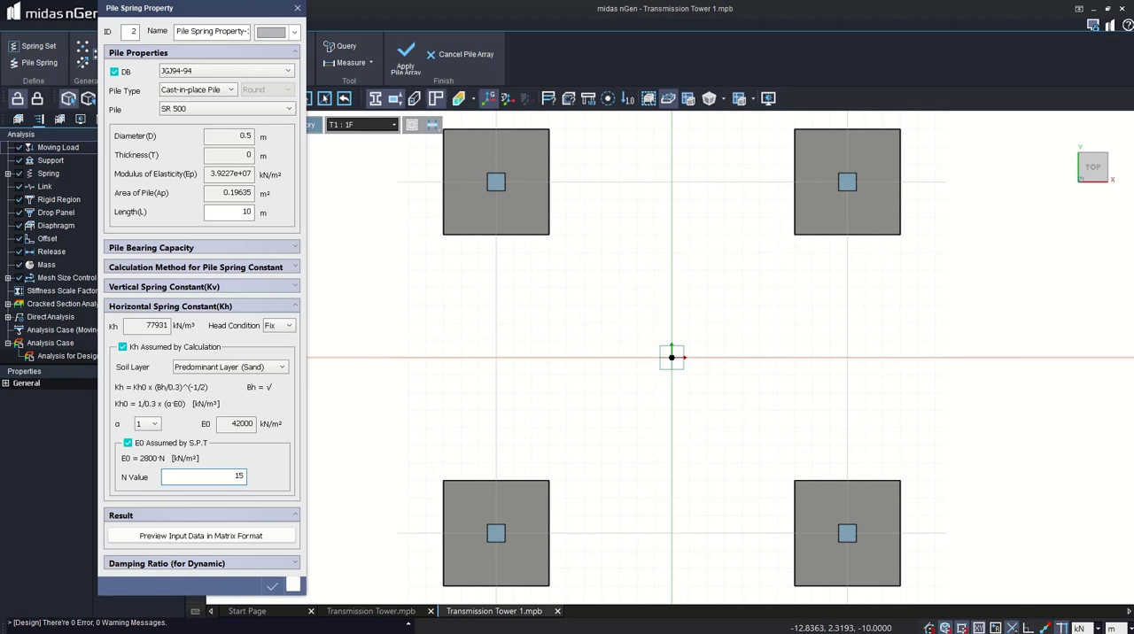
- Preview the pile spring input data in matrix format and save the pile spring property
click(240, 538)
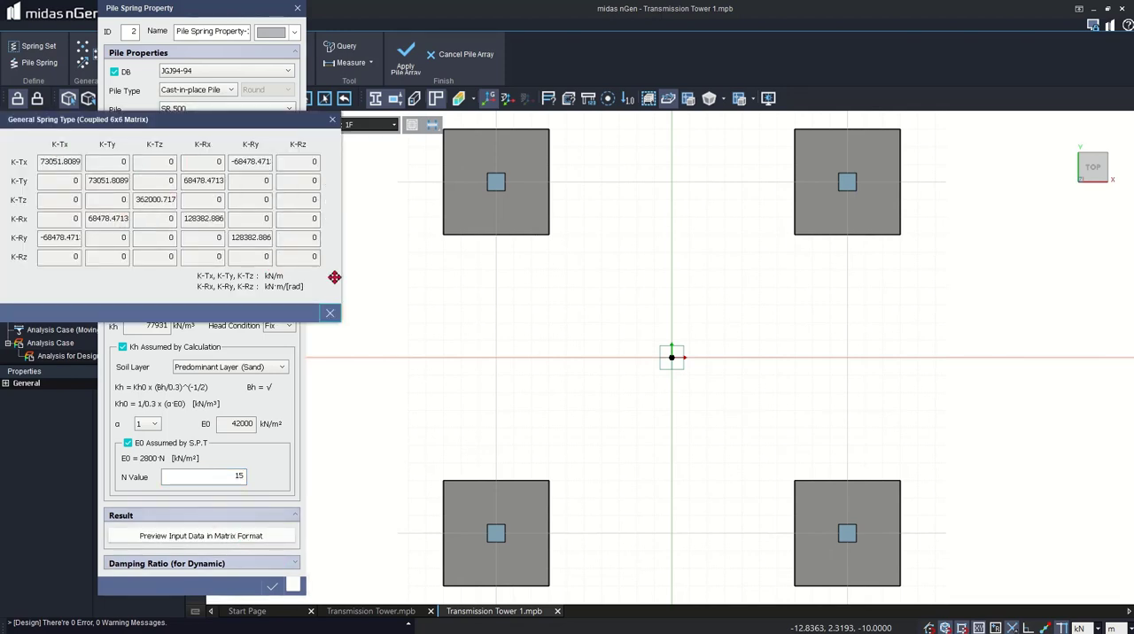
click(330, 313)
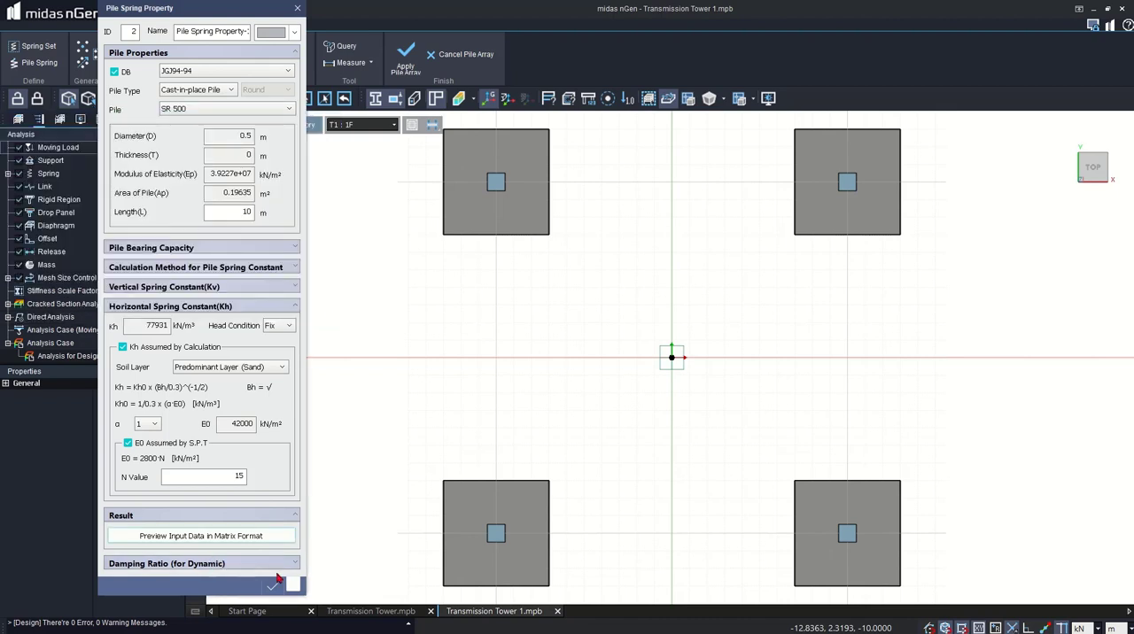
click(271, 587)
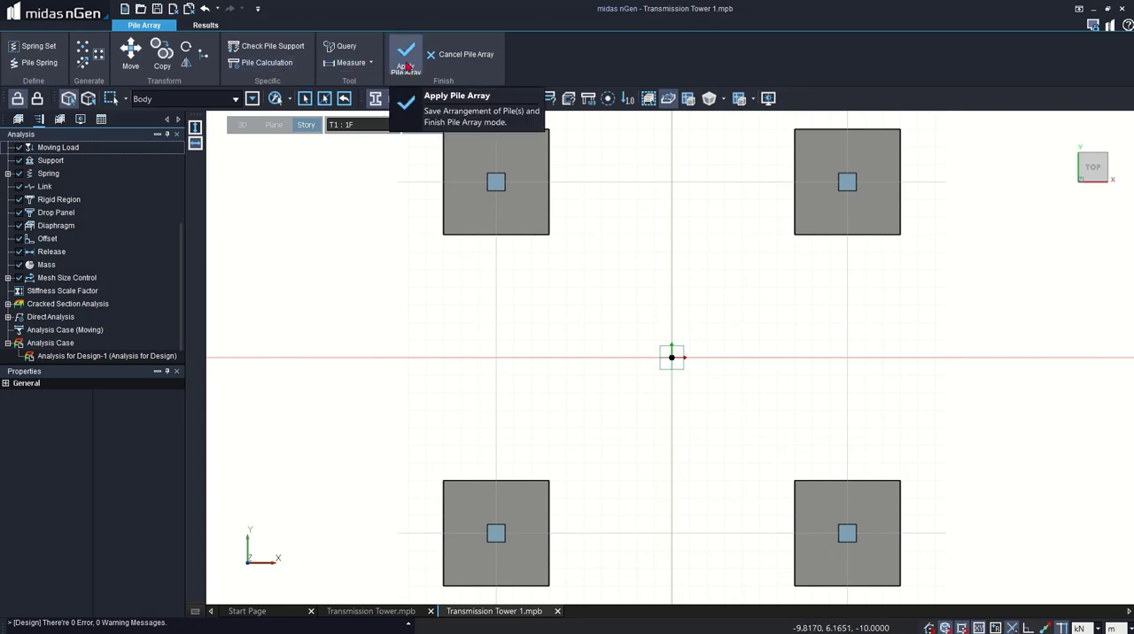
- Start a pile calculation for Analysis for Design-1 using Pile Spring Property-1
click(265, 64)
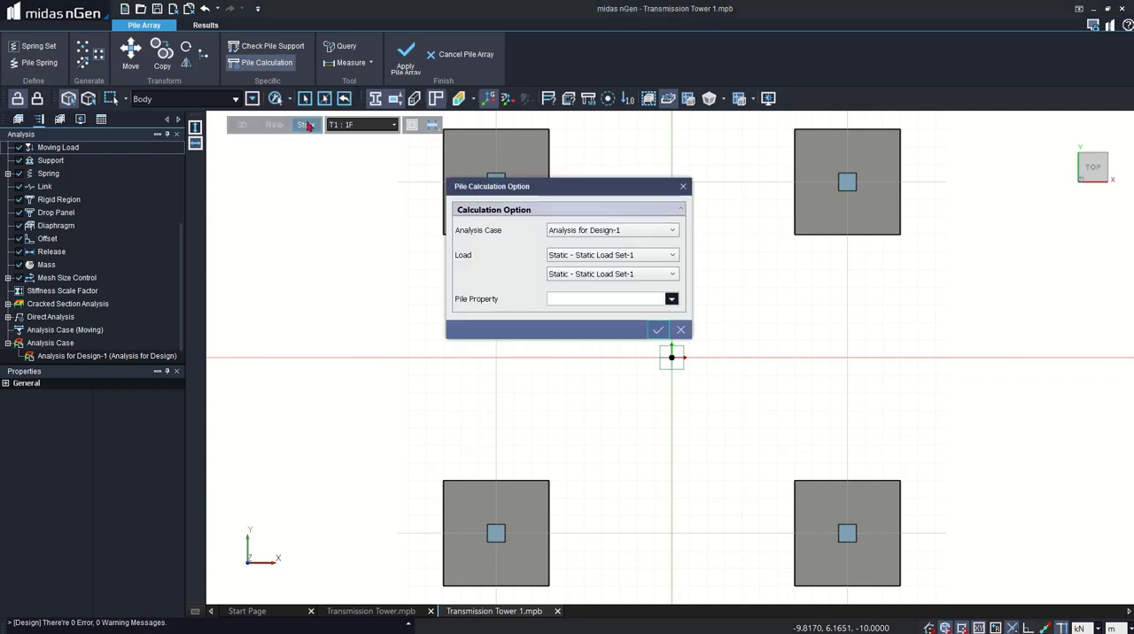
drag(558, 190, 195, 188)
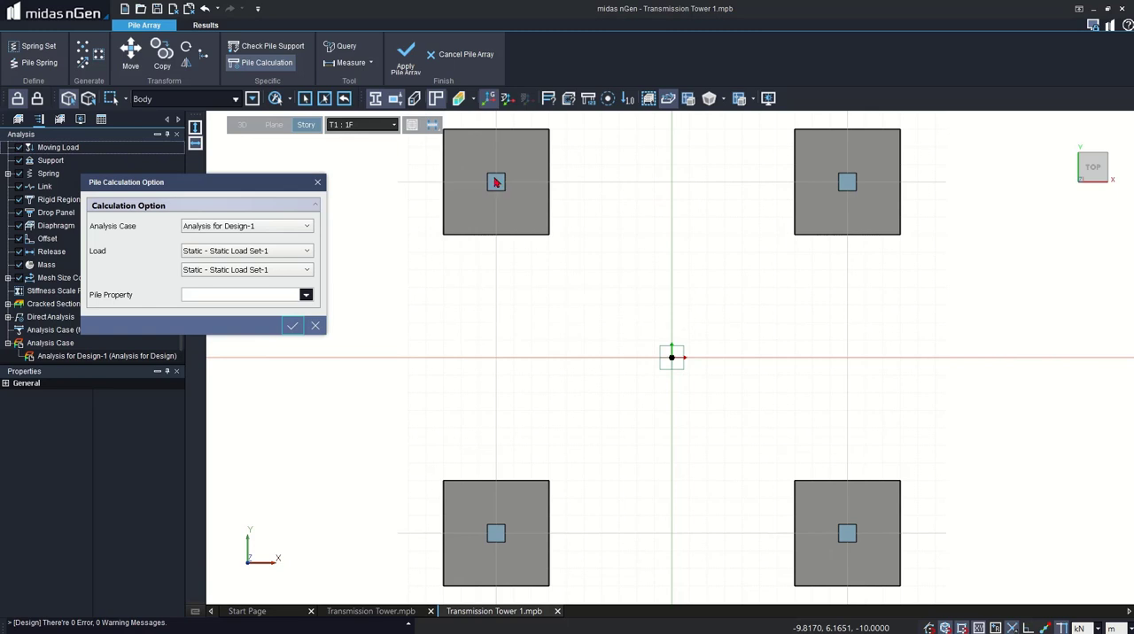
click(306, 295)
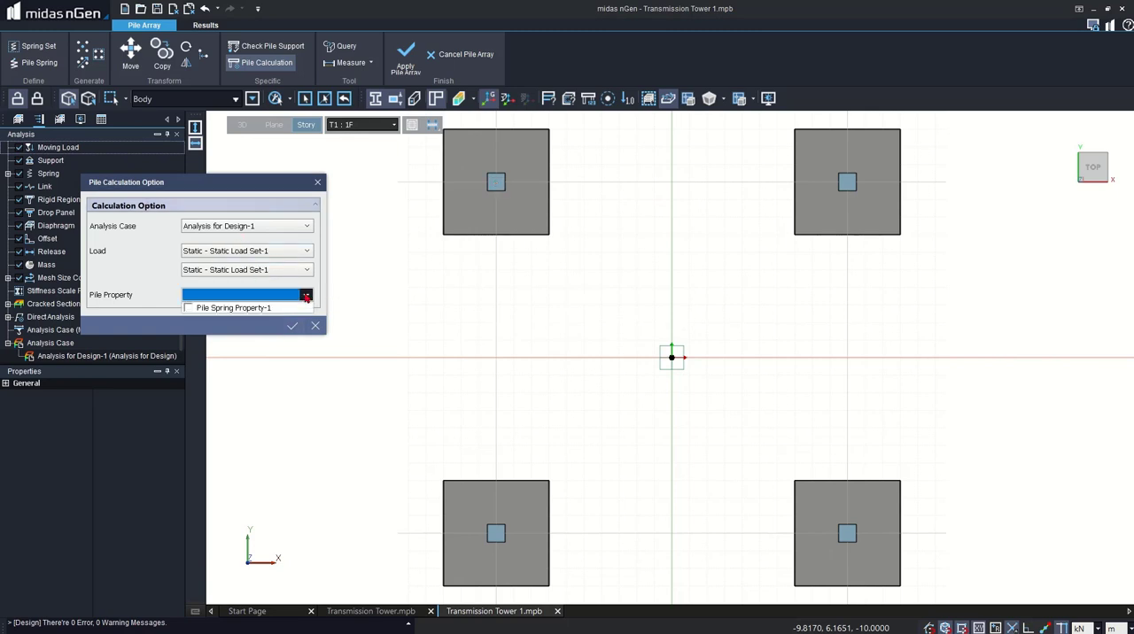
click(190, 309)
- Set the pile calculation load to Combination(RC) with RC_EN_SETB_GEO(MAX) and run the calculation
click(271, 286)
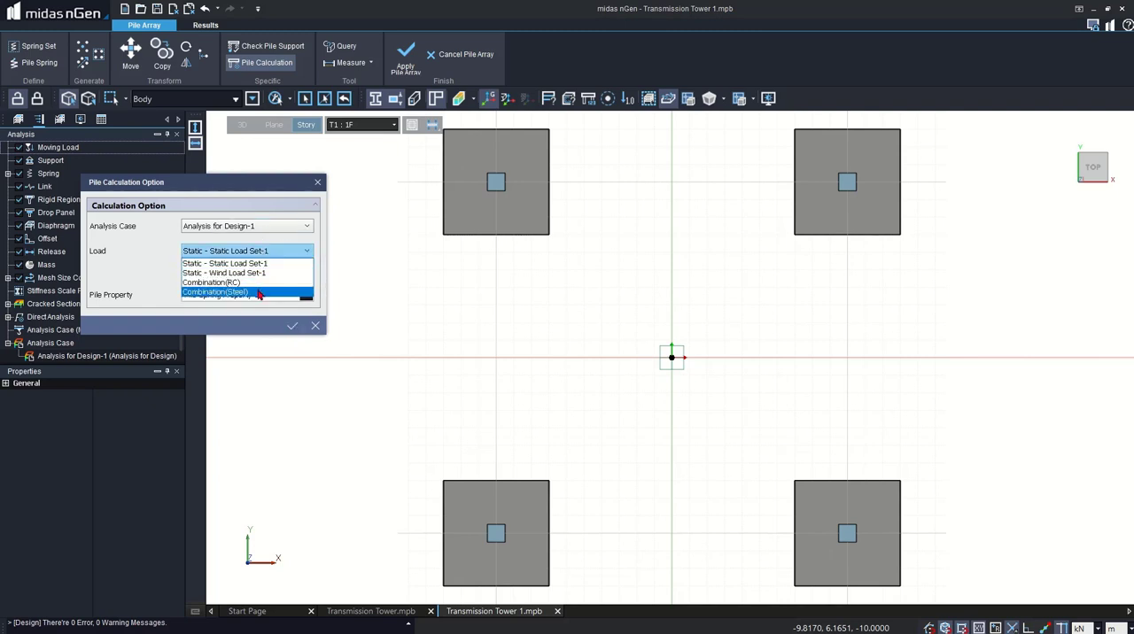
click(255, 283)
click(251, 275)
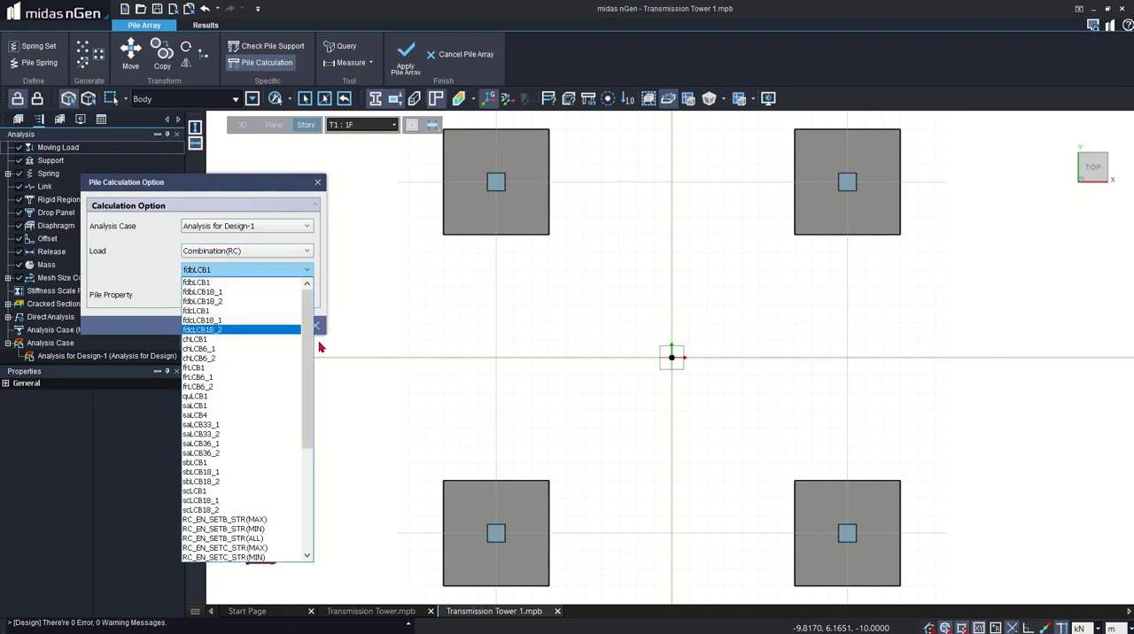
drag(305, 345, 302, 467)
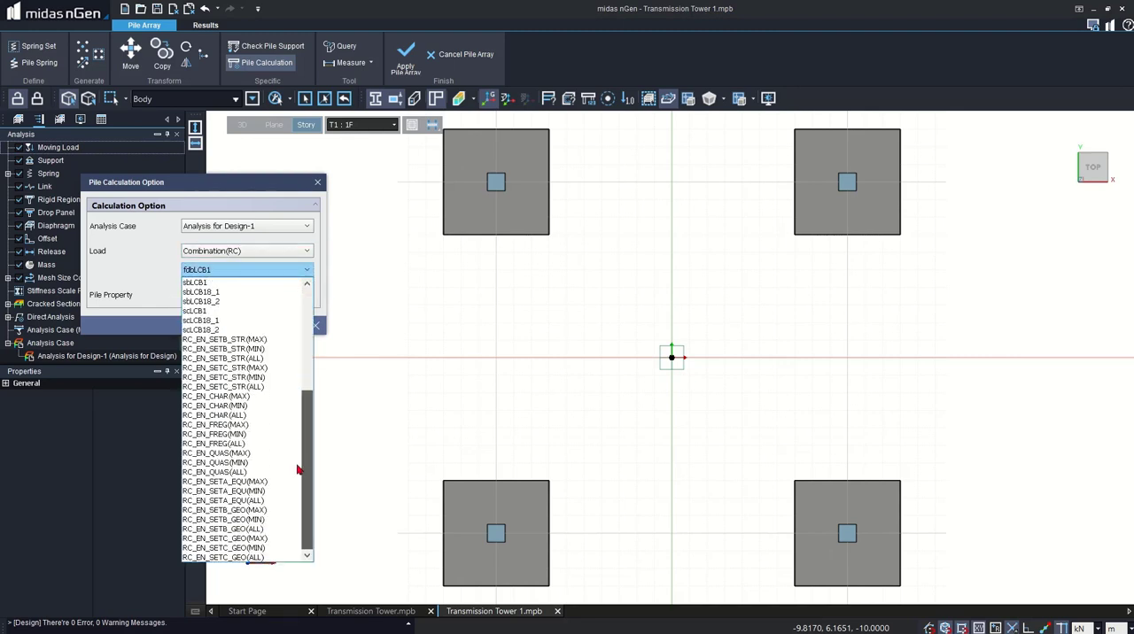
click(256, 510)
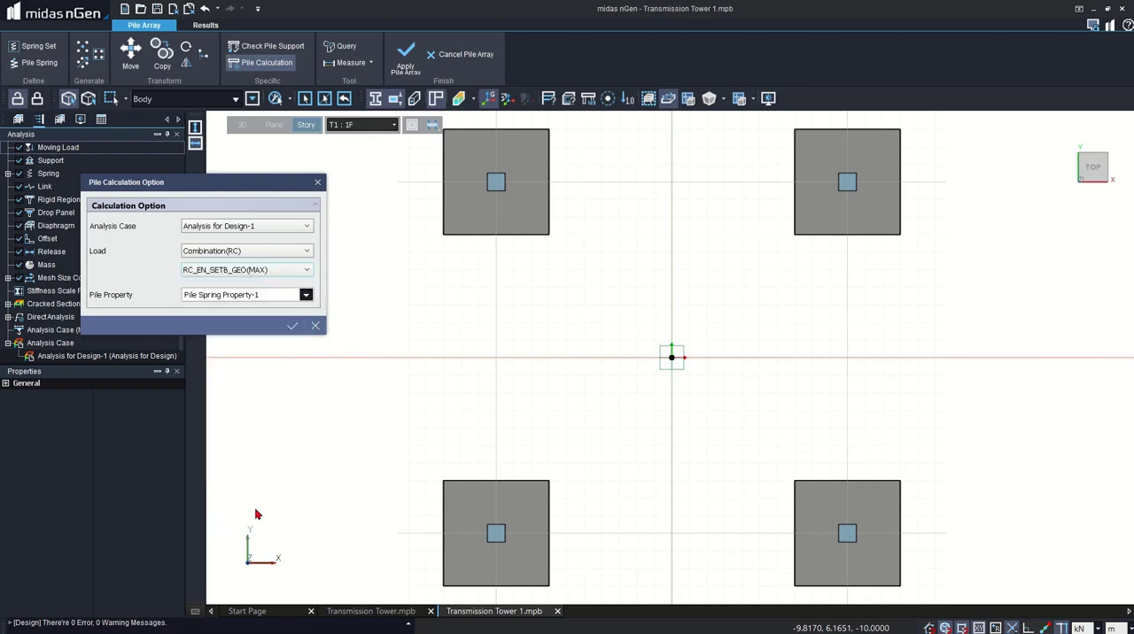
click(291, 327)
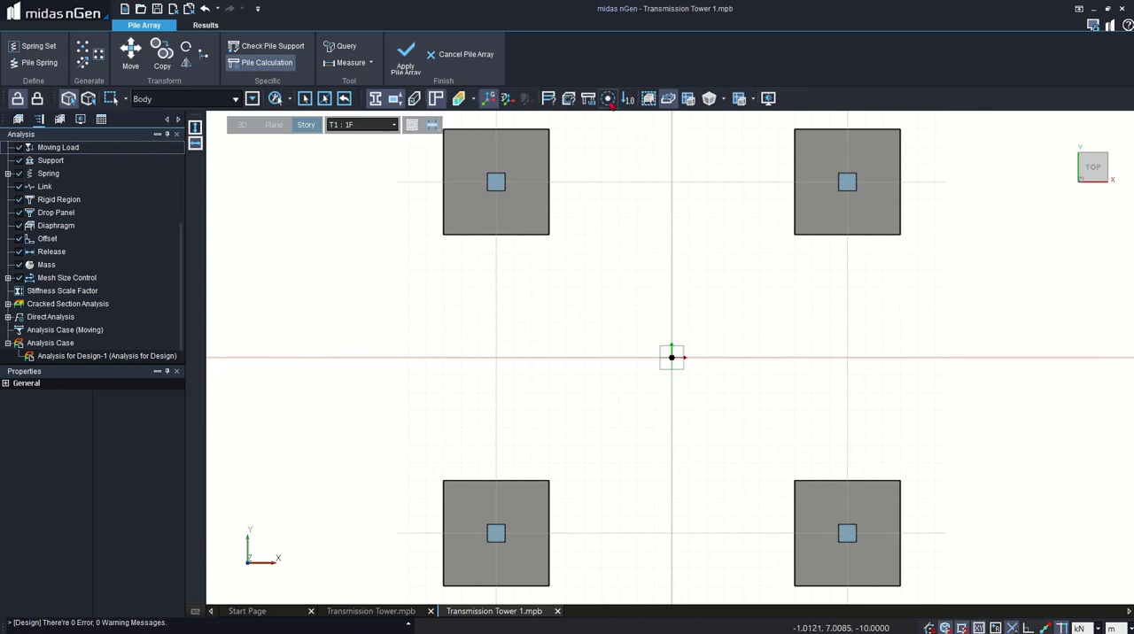
- Display the pile calculation summary and the number of piles needed in the model view
click(588, 98)
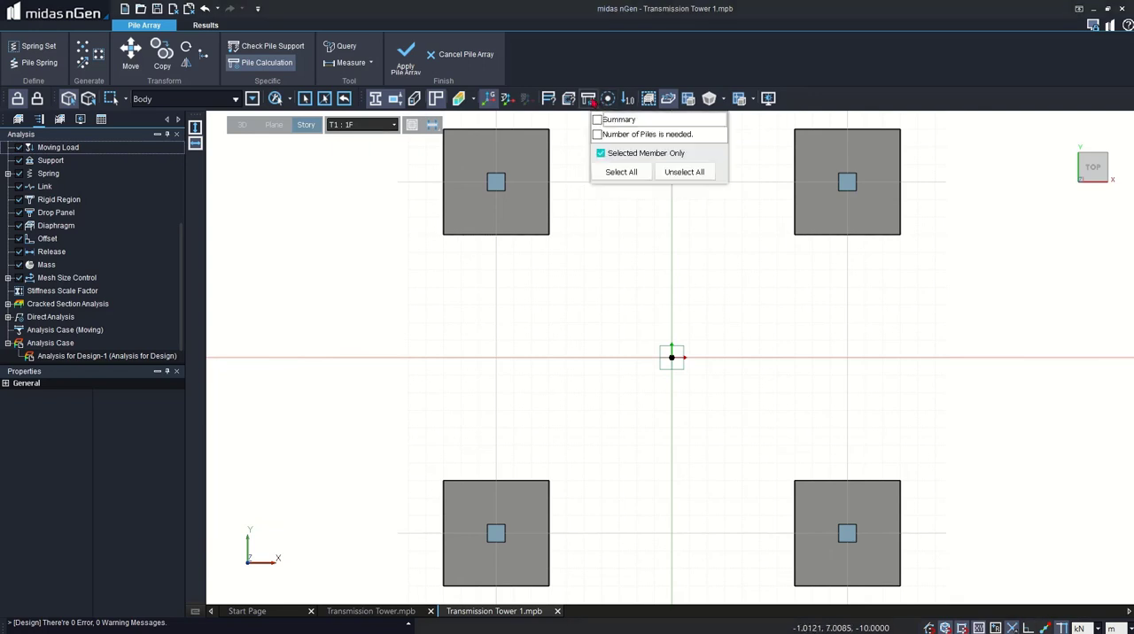
click(597, 119)
click(597, 135)
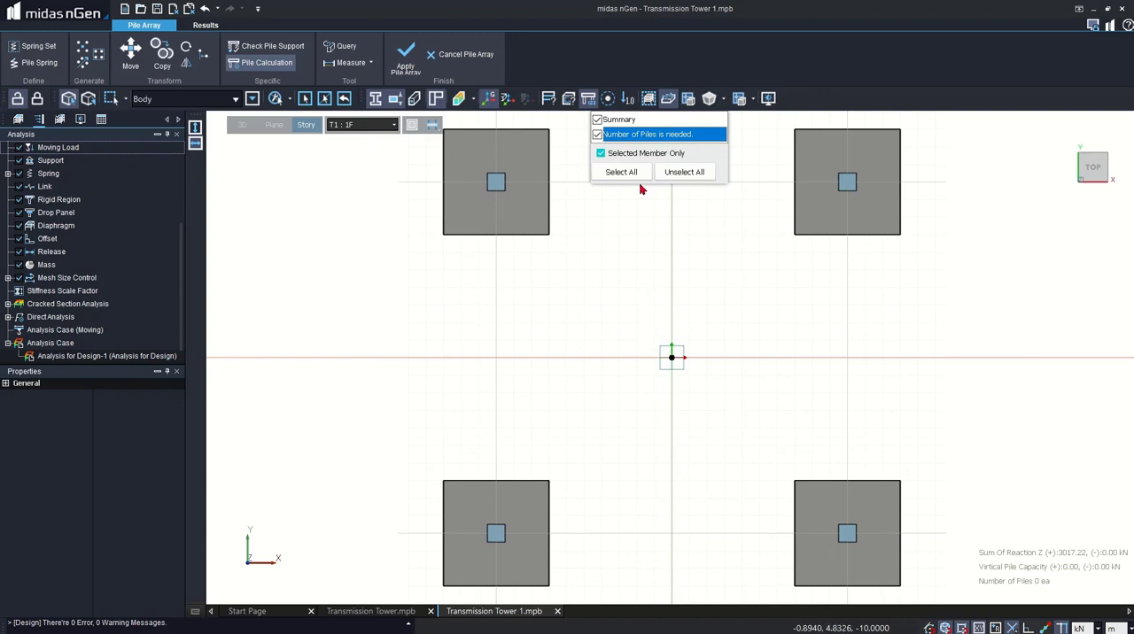
click(647, 263)
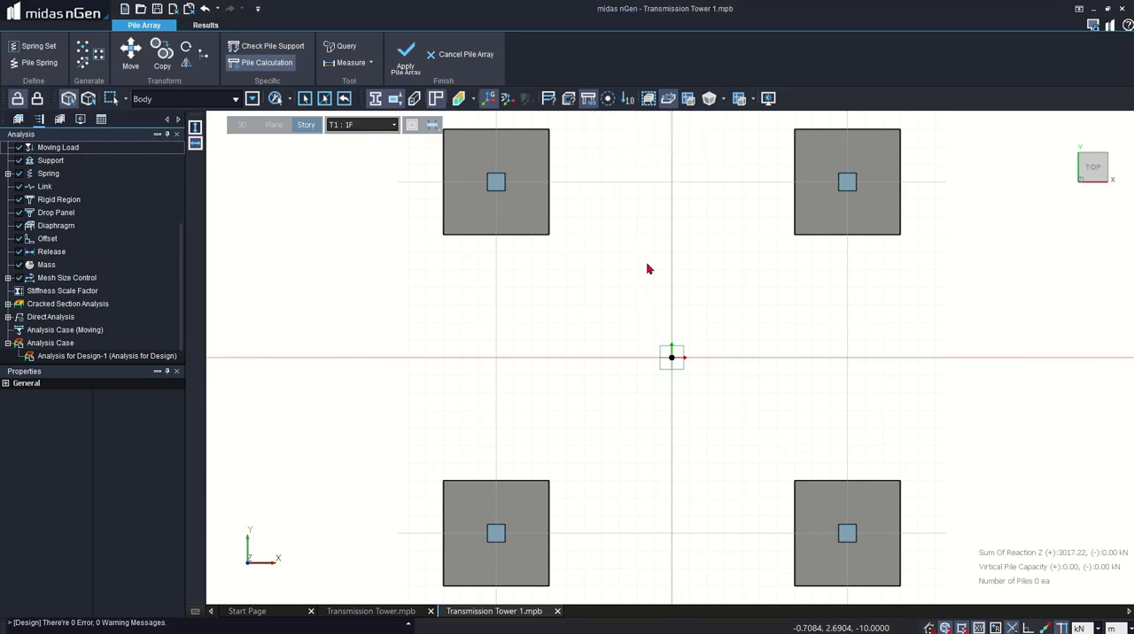
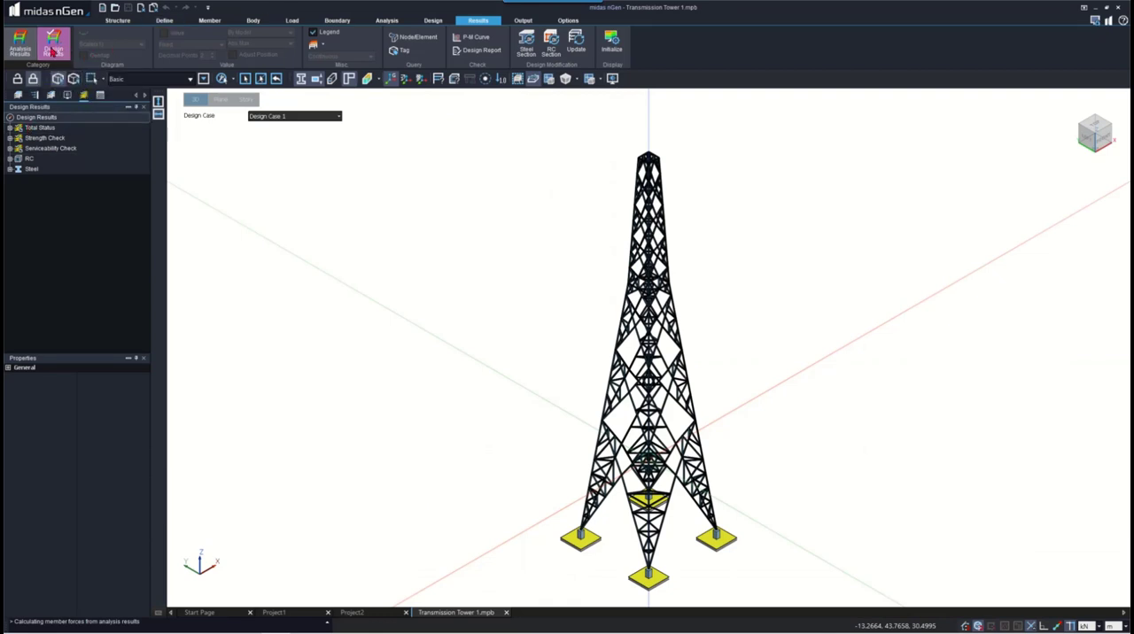
- Display the total design status of the tower and its strength check status for Design Case 1
double_click(40, 129)
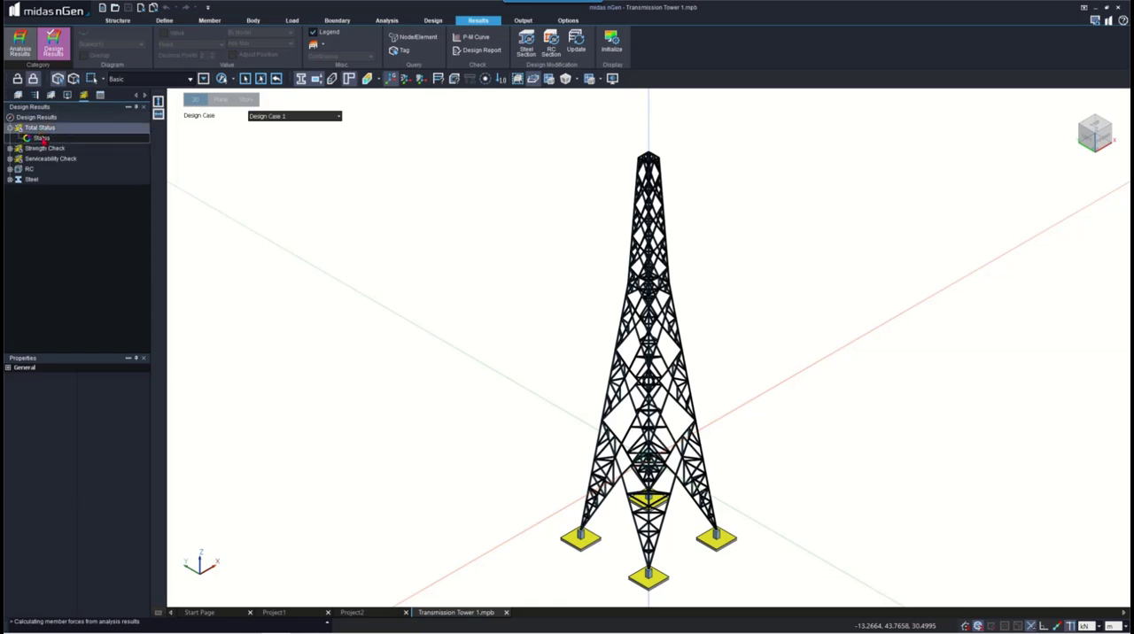
click(42, 139)
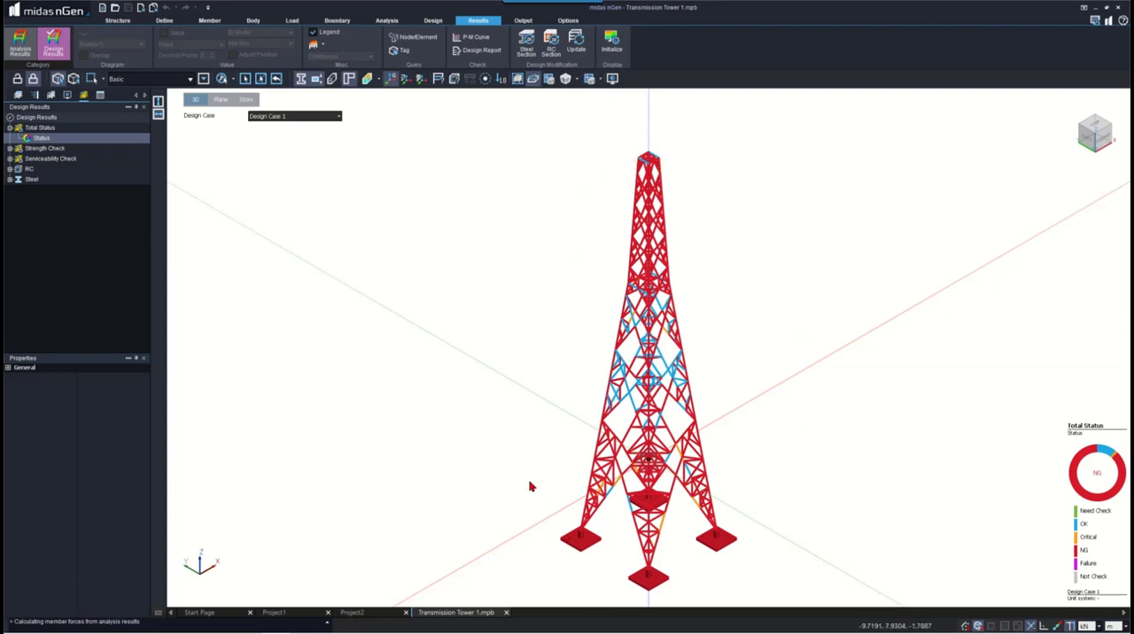
double_click(44, 148)
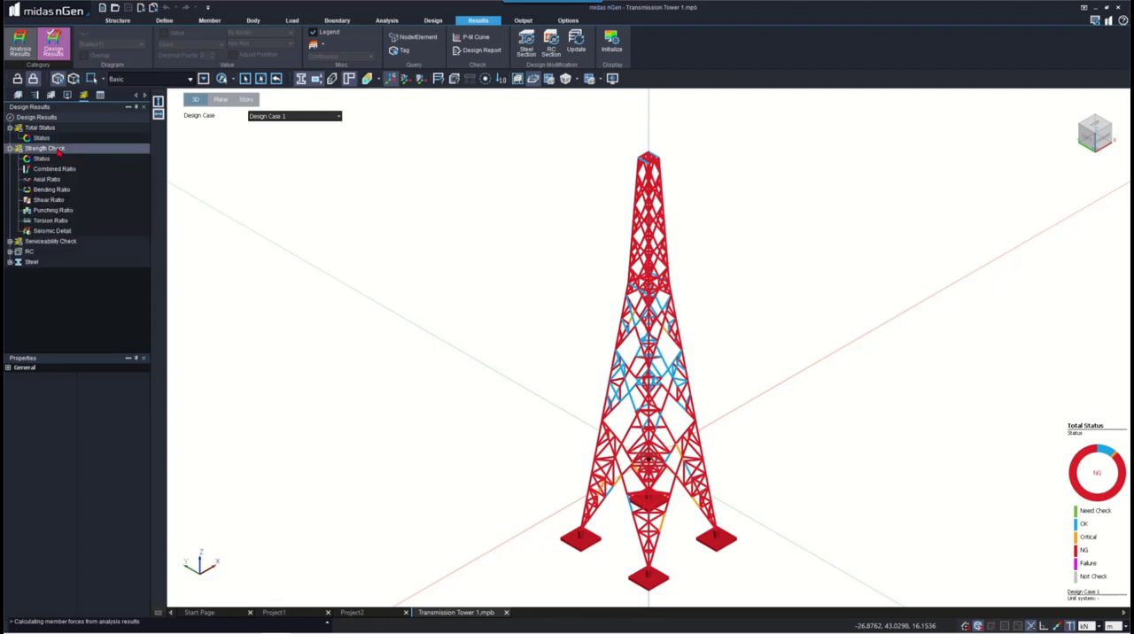
click(41, 159)
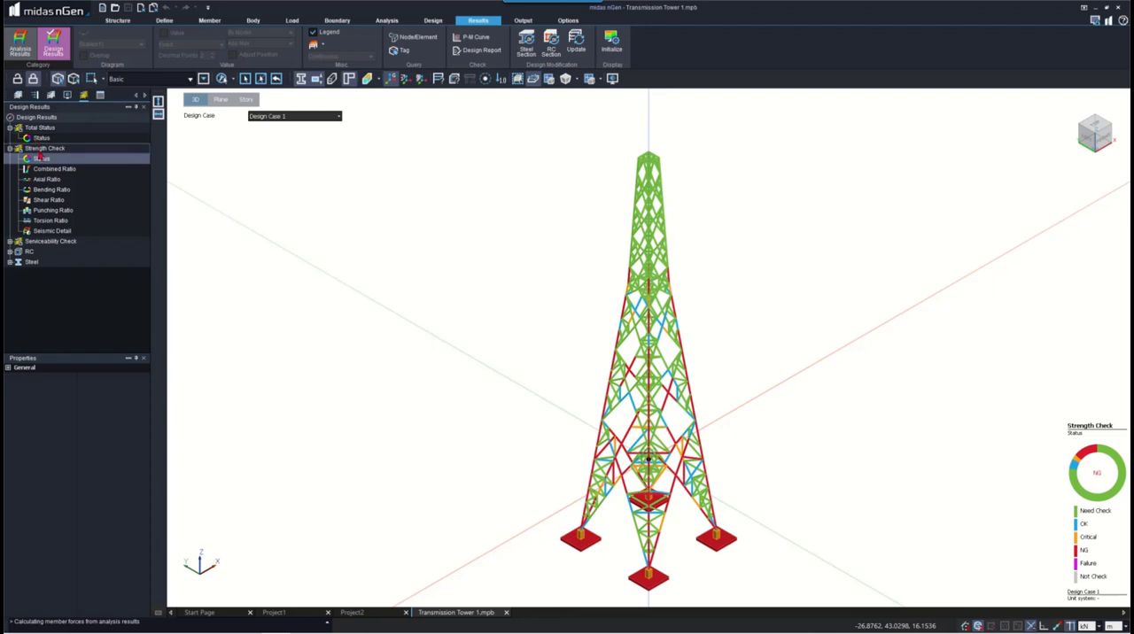
- Display the serviceability check status of the tower and return to the strength check status
double_click(49, 242)
click(46, 254)
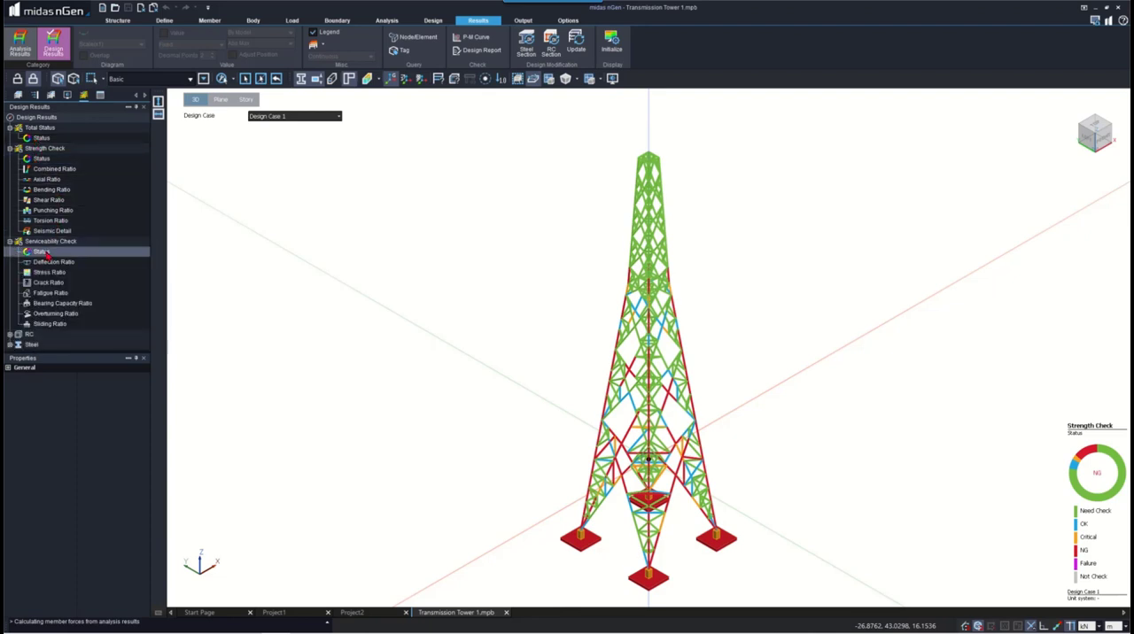
click(41, 159)
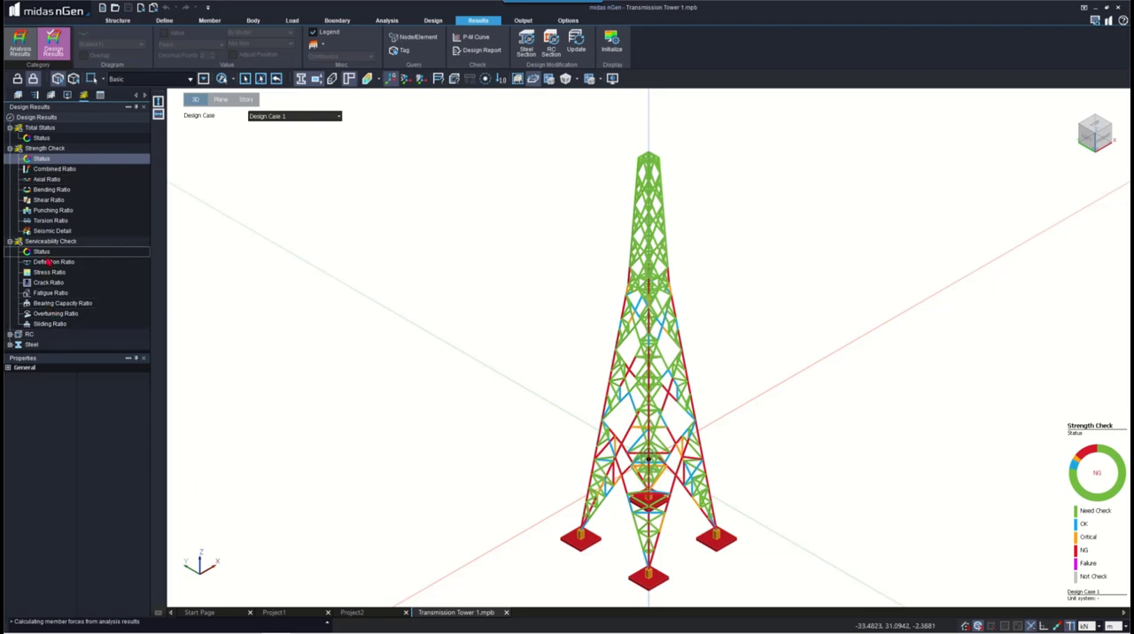
- Review the axial, bending, shear, punching and torsion strength ratios, ending on the axial ratio
click(49, 180)
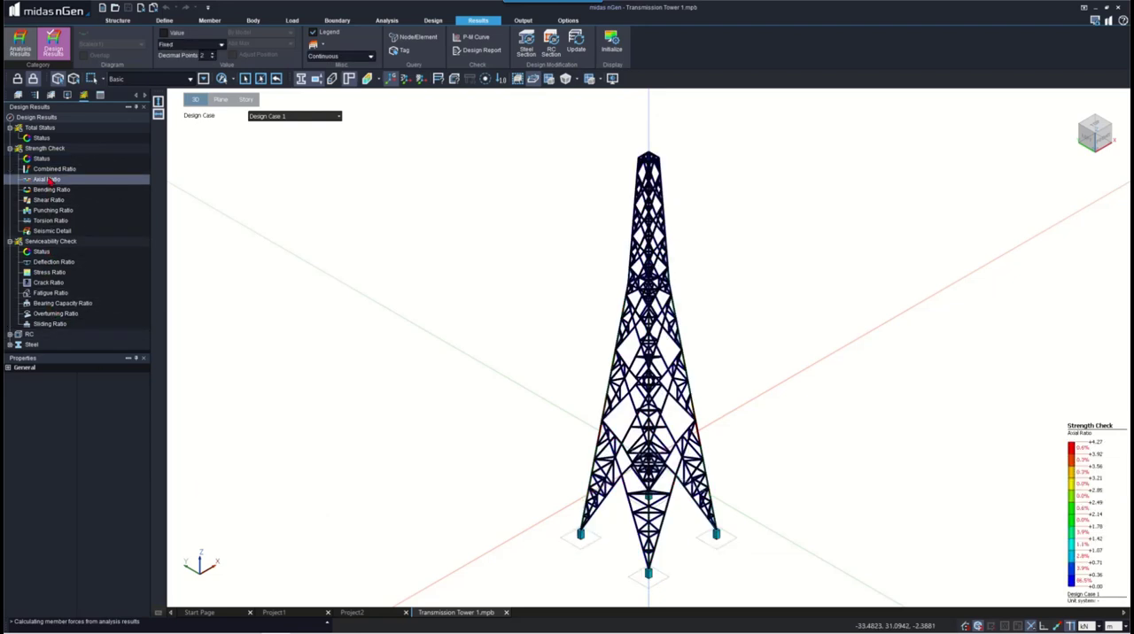
click(51, 190)
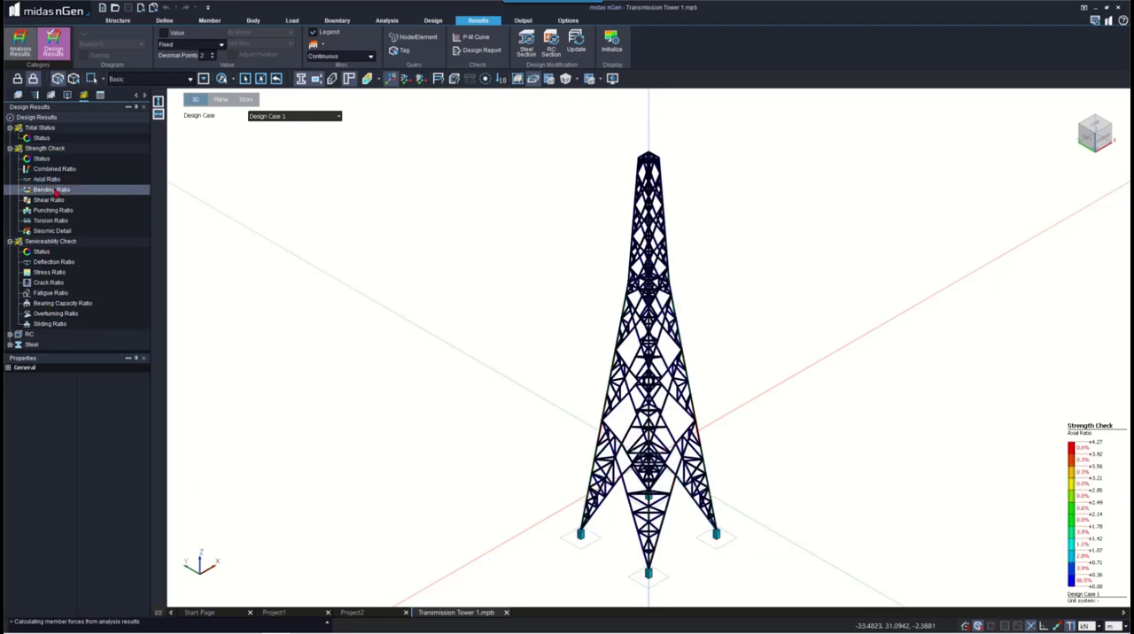
click(53, 201)
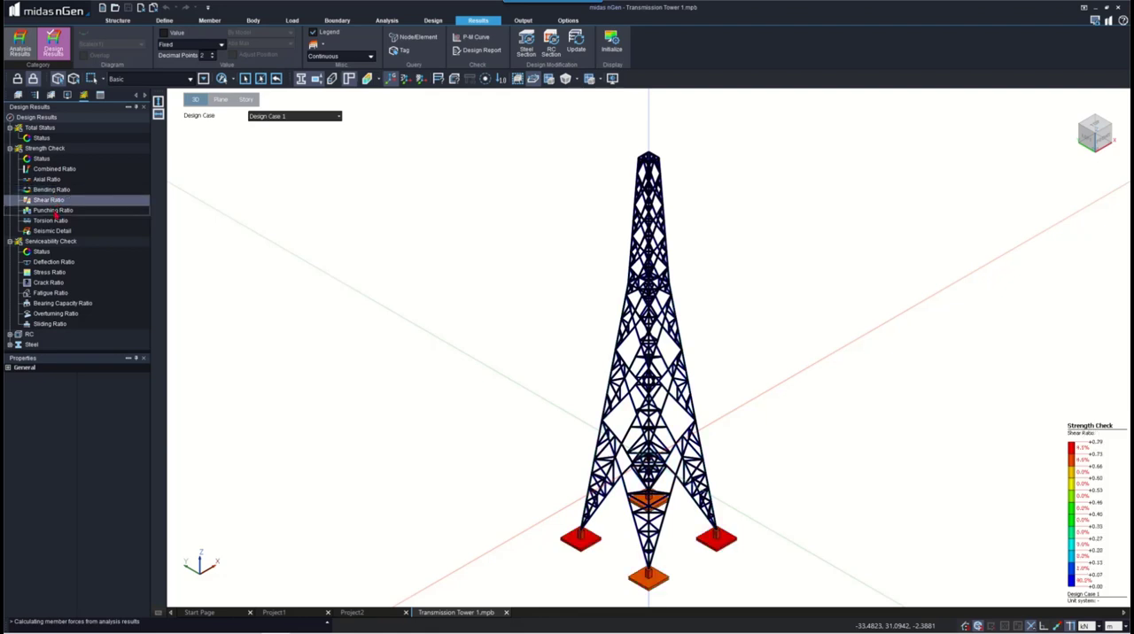
click(54, 210)
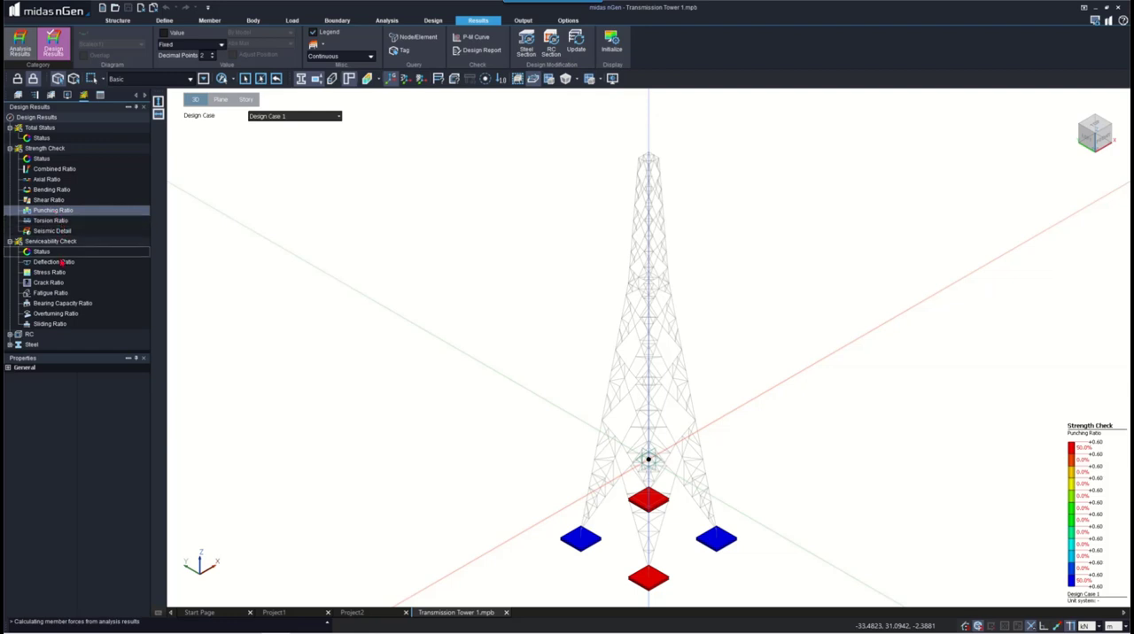
click(49, 180)
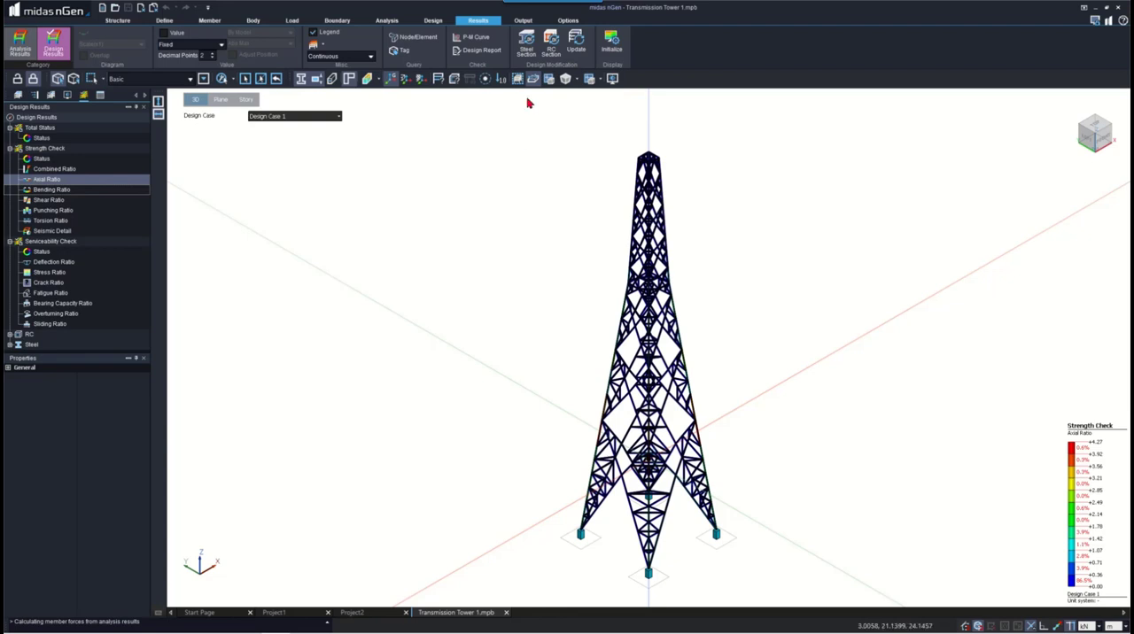
- Generate a summary design report by member for one steel column in the upper part of the tower
click(481, 51)
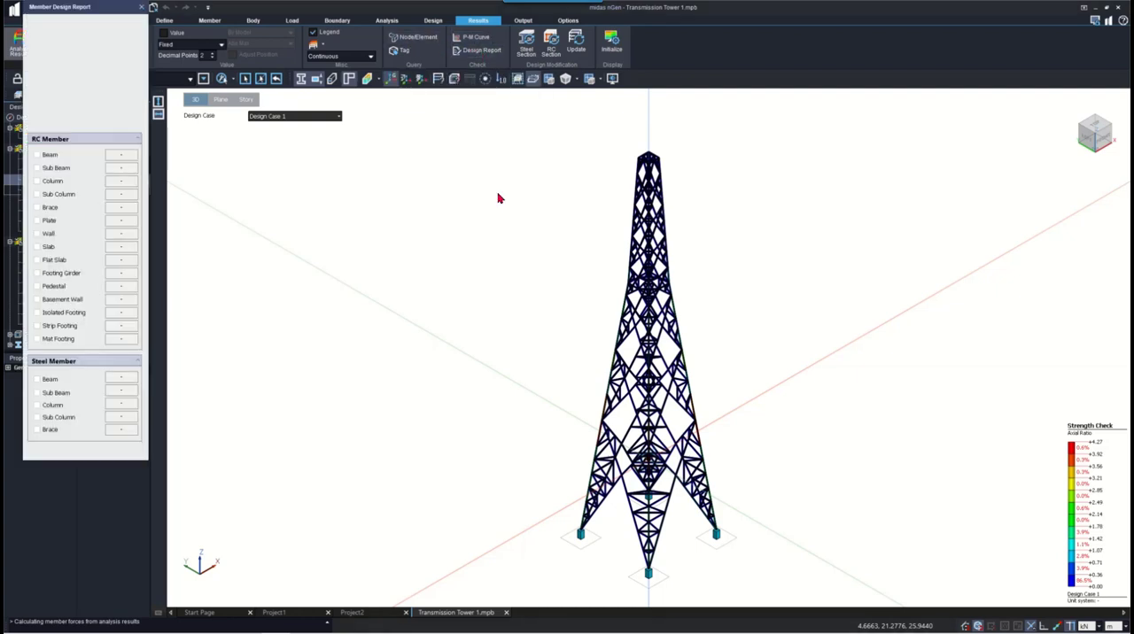
click(628, 250)
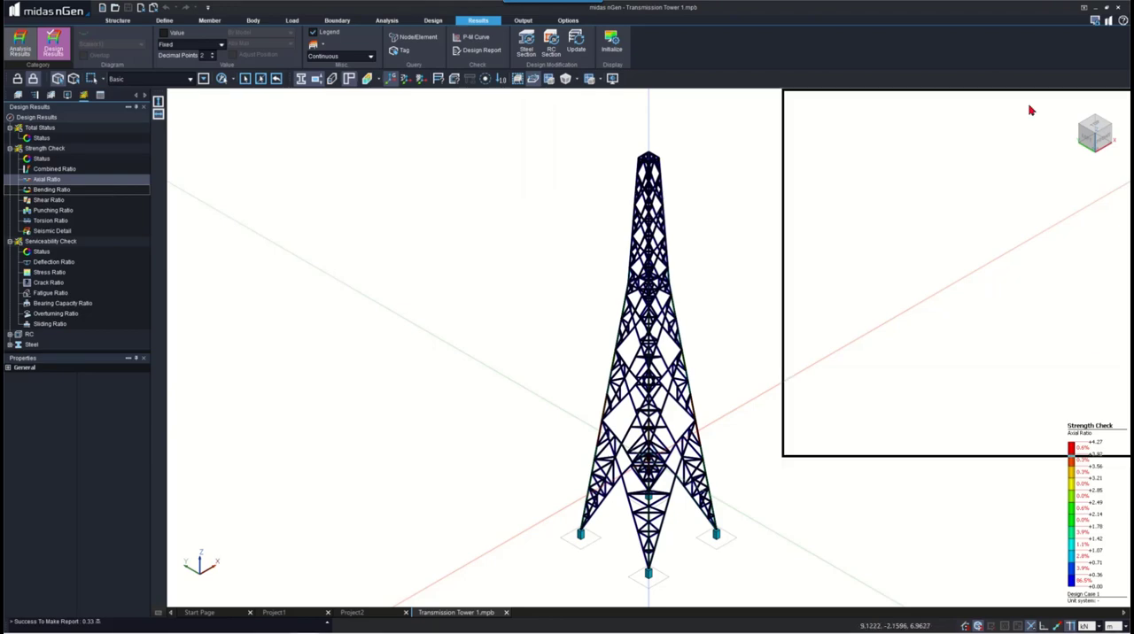
click(905, 18)
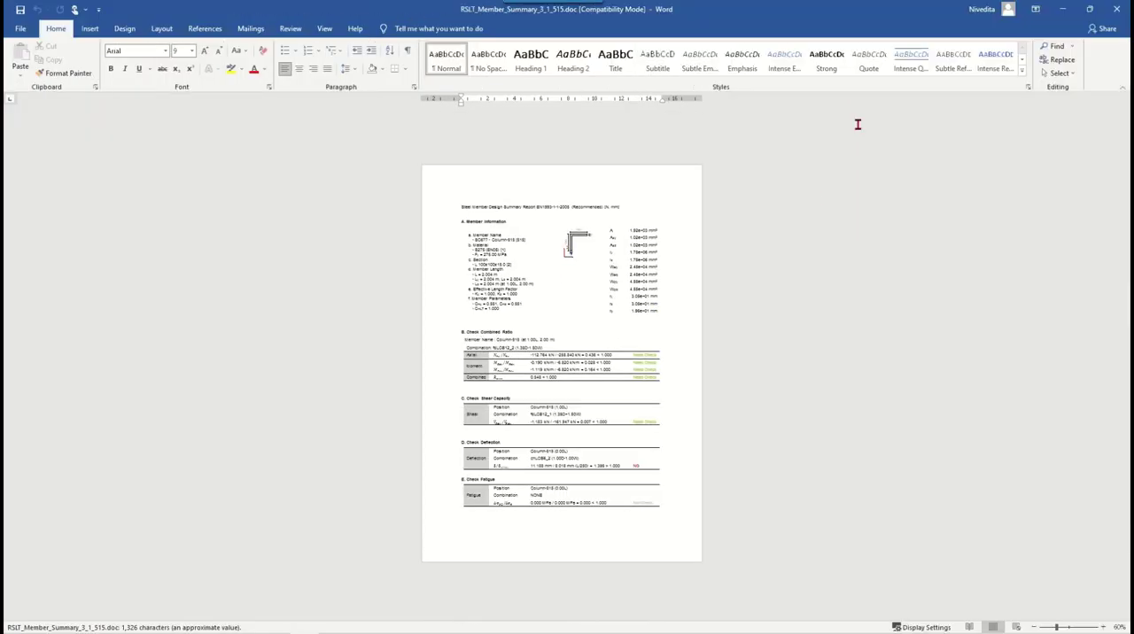
- Examine the column's member information, combined ratio, shear, deflection and fatigue checks in the summary report and close it
ctrl+scroll(656, 310, up, 6)
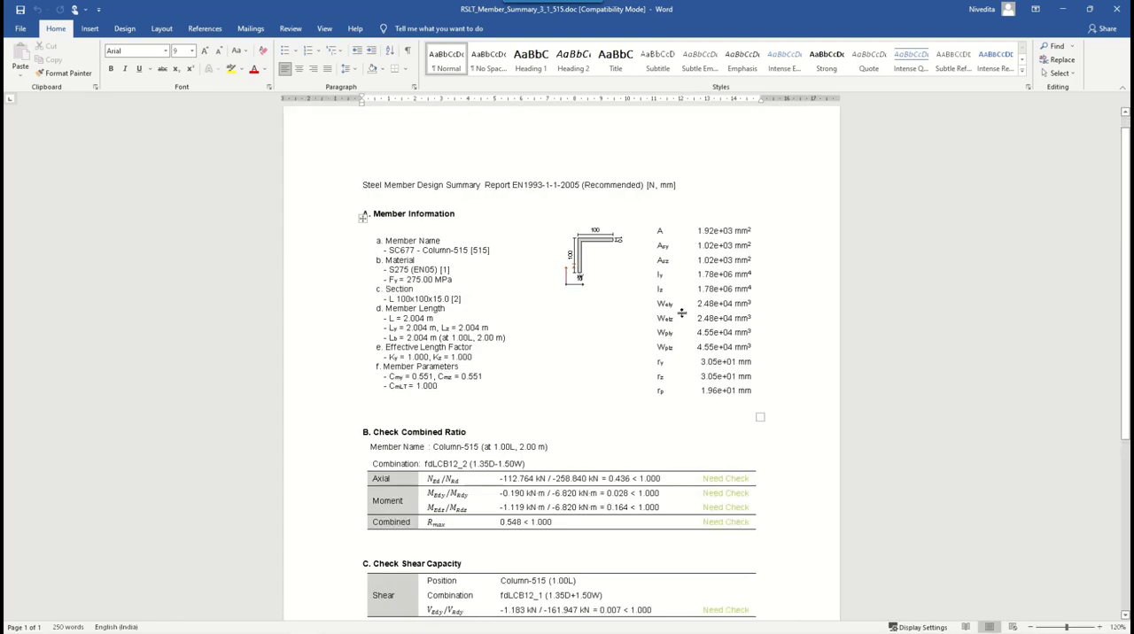
scroll(680, 312, down, 3)
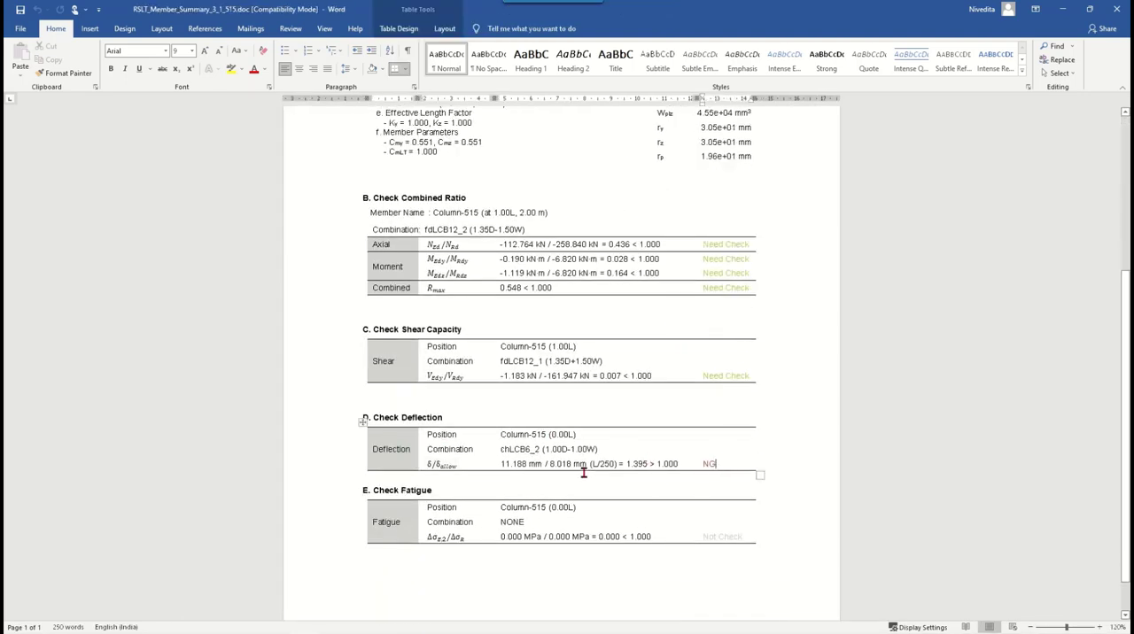
drag(550, 463, 584, 464)
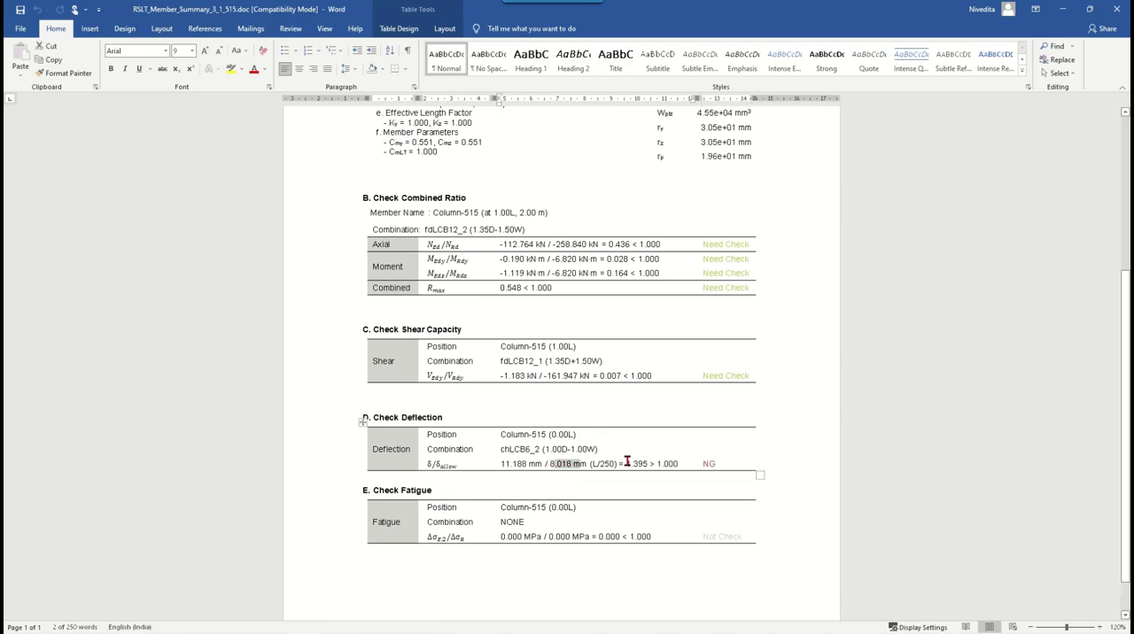
double_click(637, 463)
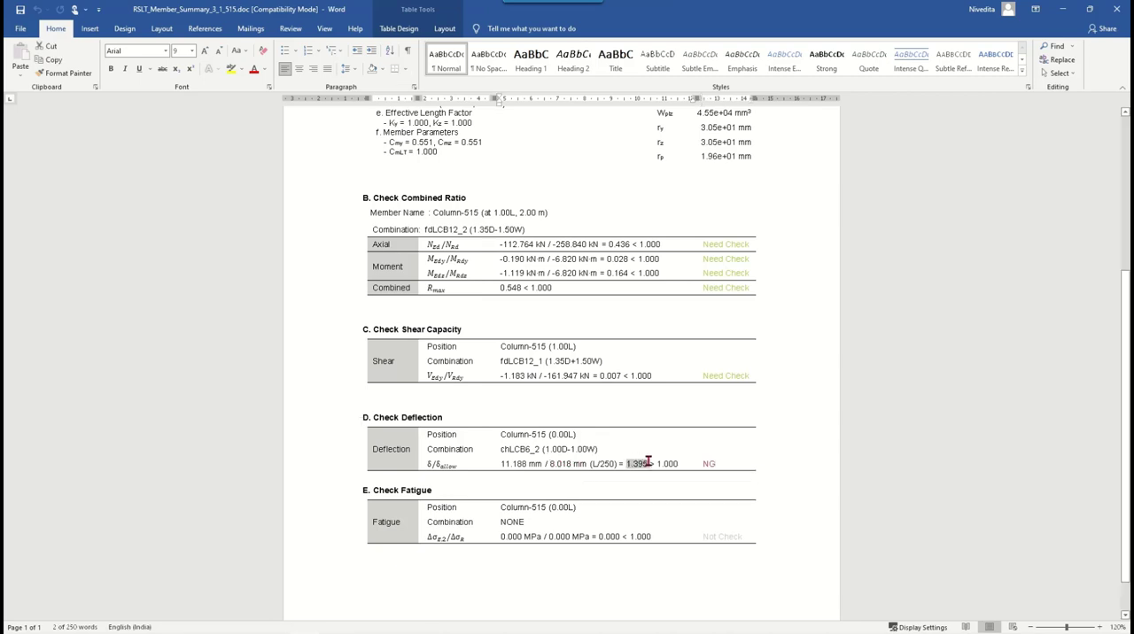
click(583, 537)
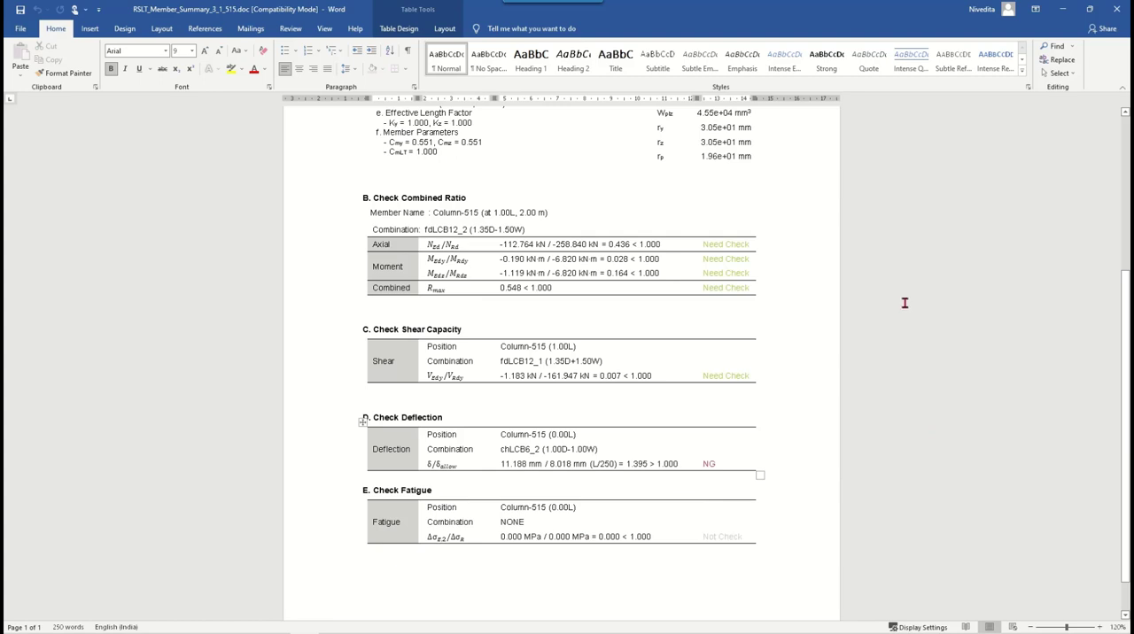
scroll(905, 302, down, 1)
scroll(903, 306, up, 2)
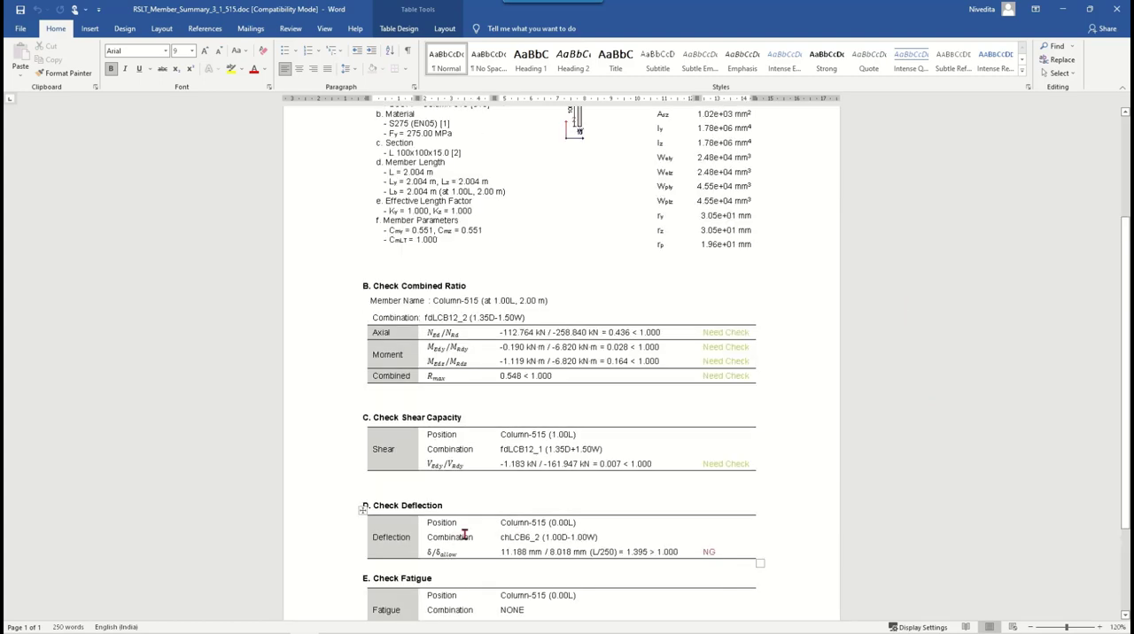
scroll(469, 537, down, 1)
scroll(883, 497, up, 5)
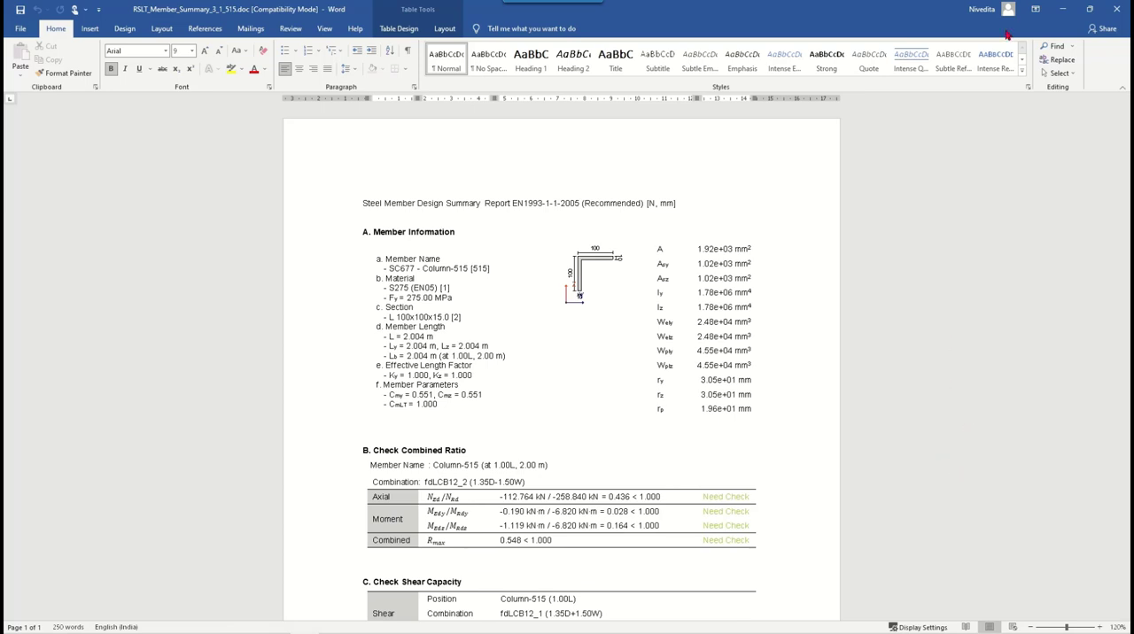
click(1121, 9)
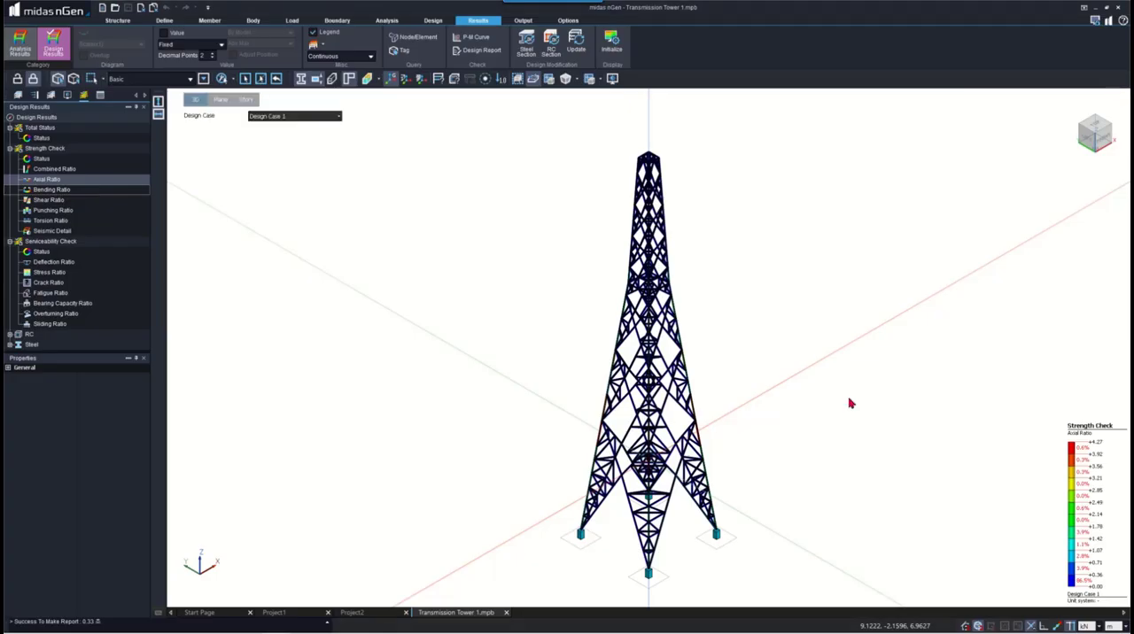
- Generate a detail design report by member for one steel column near the top of the tower
click(455, 50)
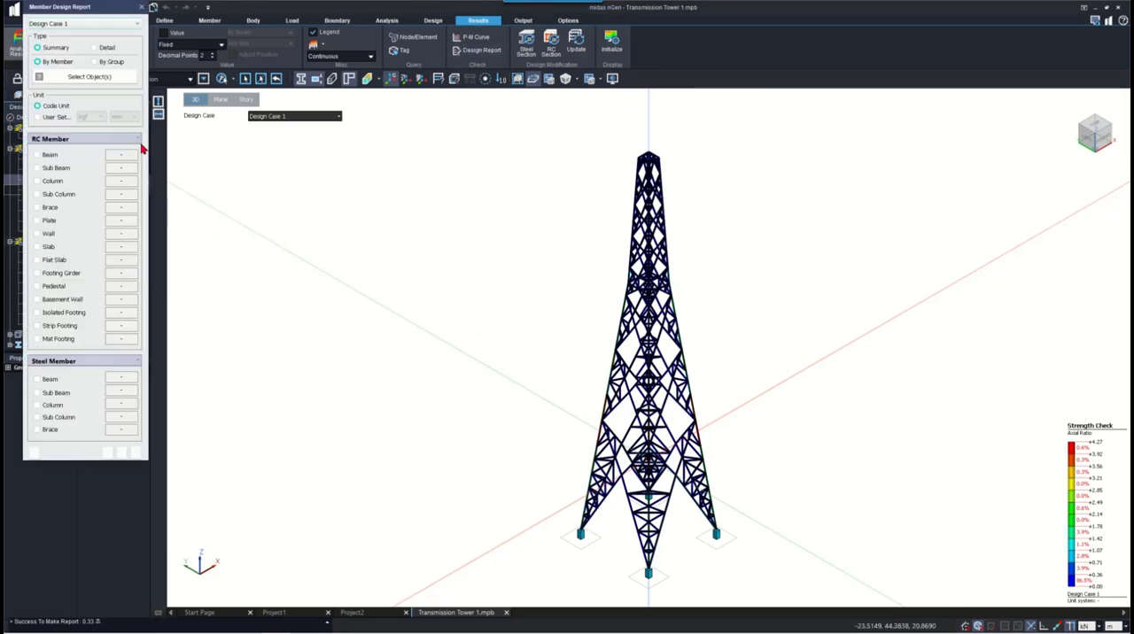
click(637, 200)
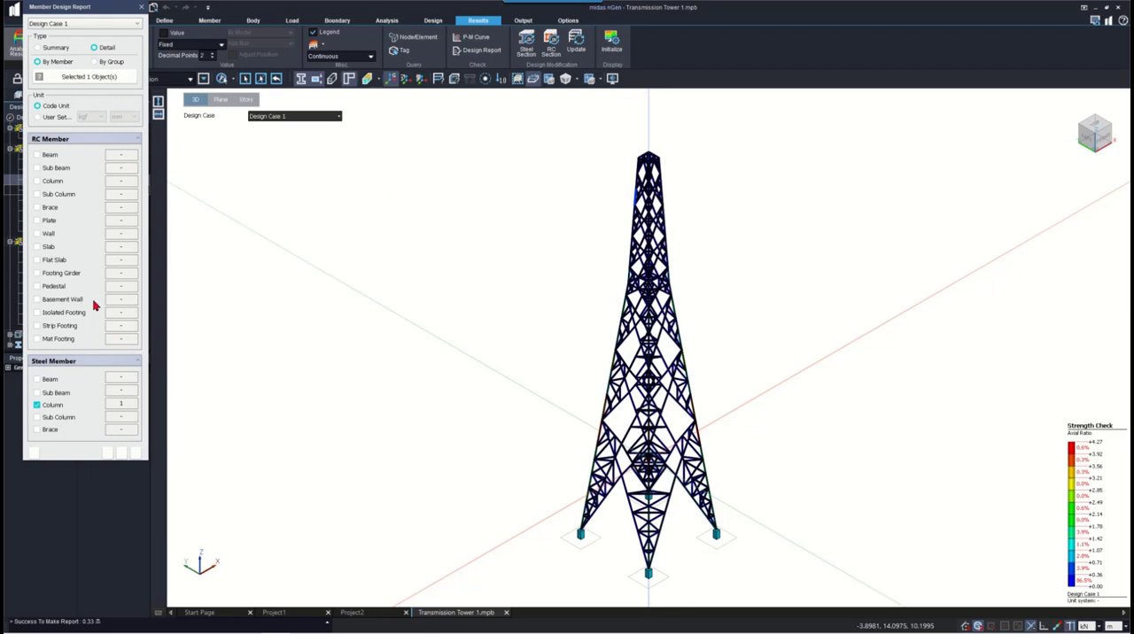
click(107, 453)
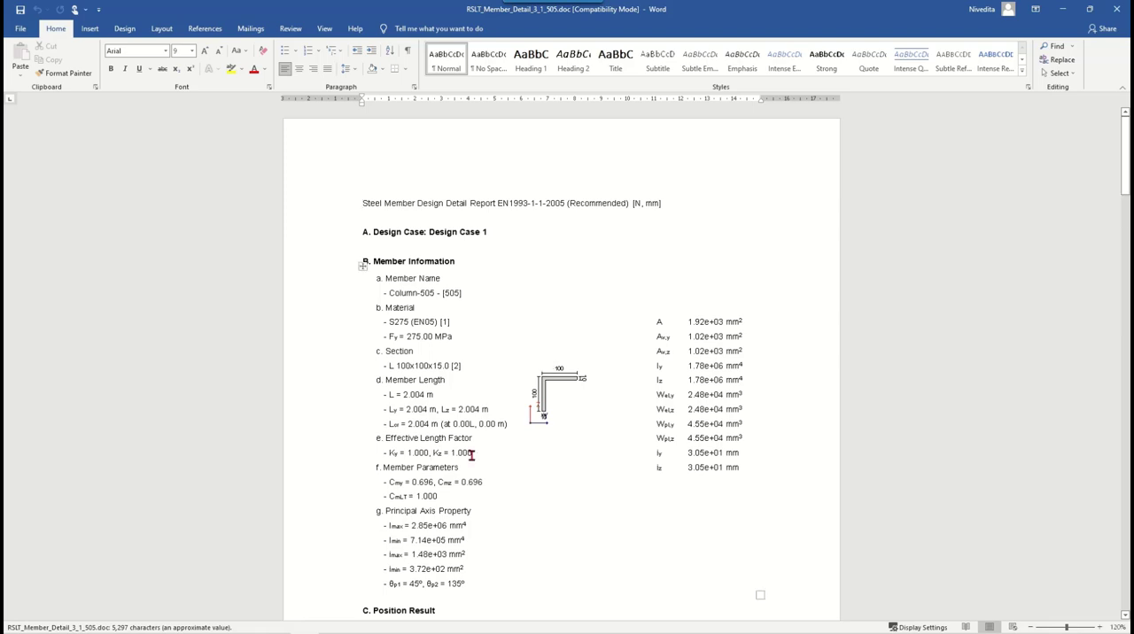
- Examine the position results and the axial, moment, combined, shear and deflection calculations in the detail report and close it
scroll(658, 379, down, 6)
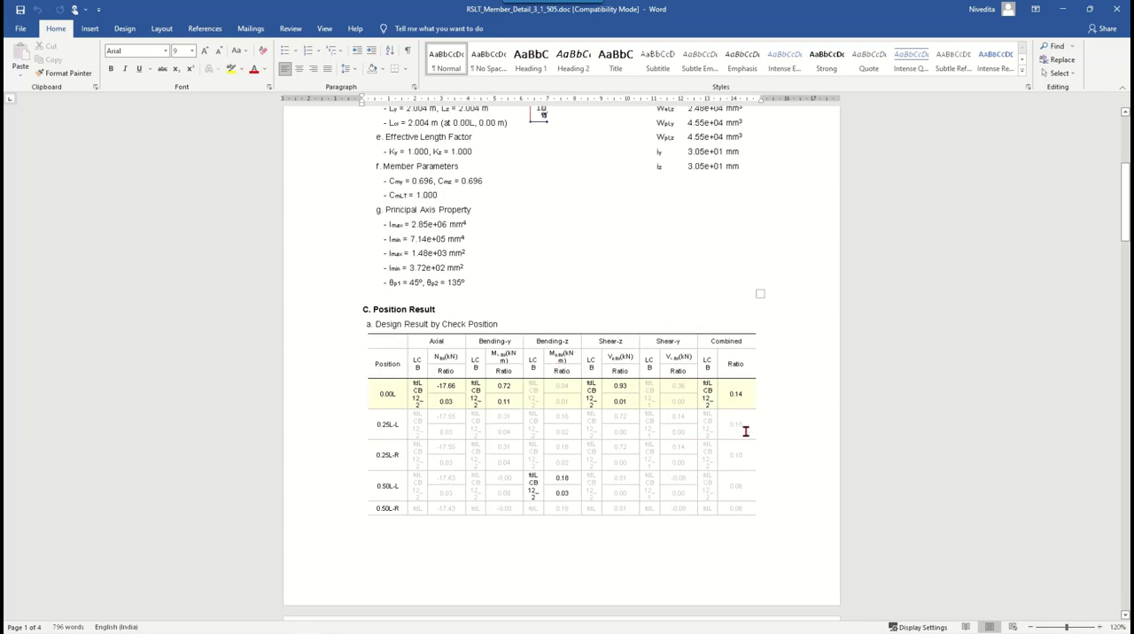
scroll(745, 431, down, 6)
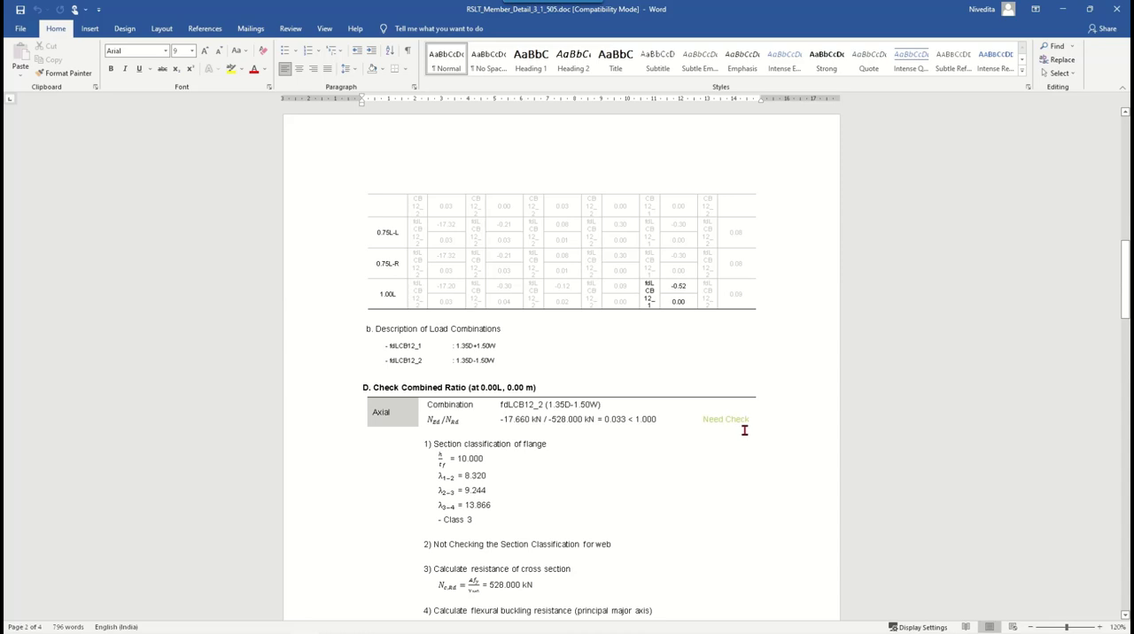
scroll(676, 426, down, 3)
scroll(676, 426, down, 3)
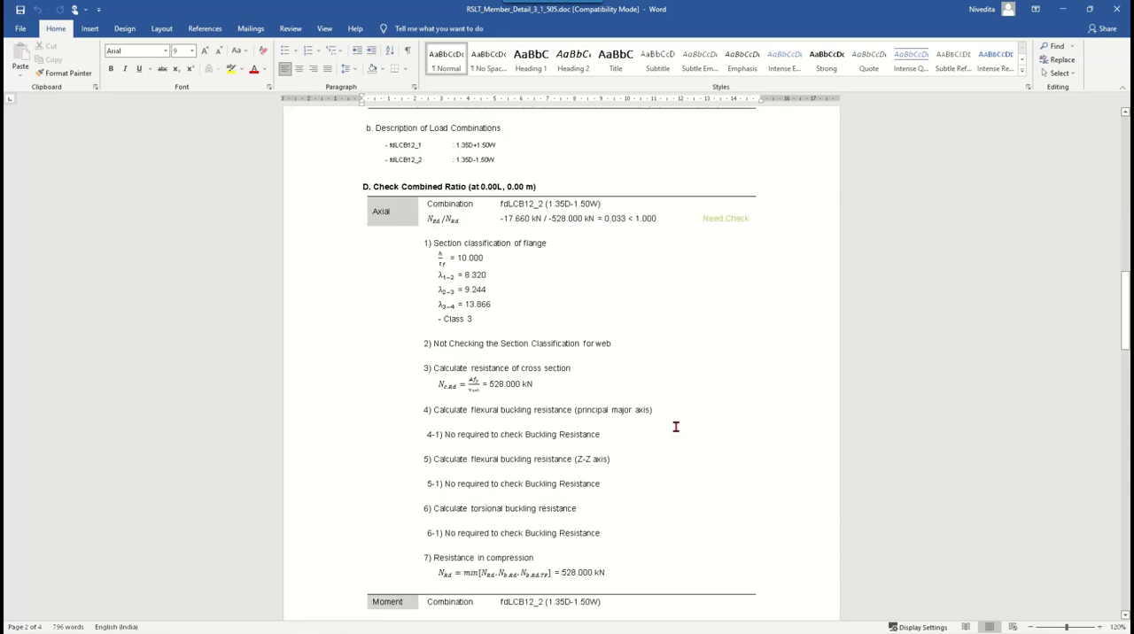
scroll(559, 352, down, 13)
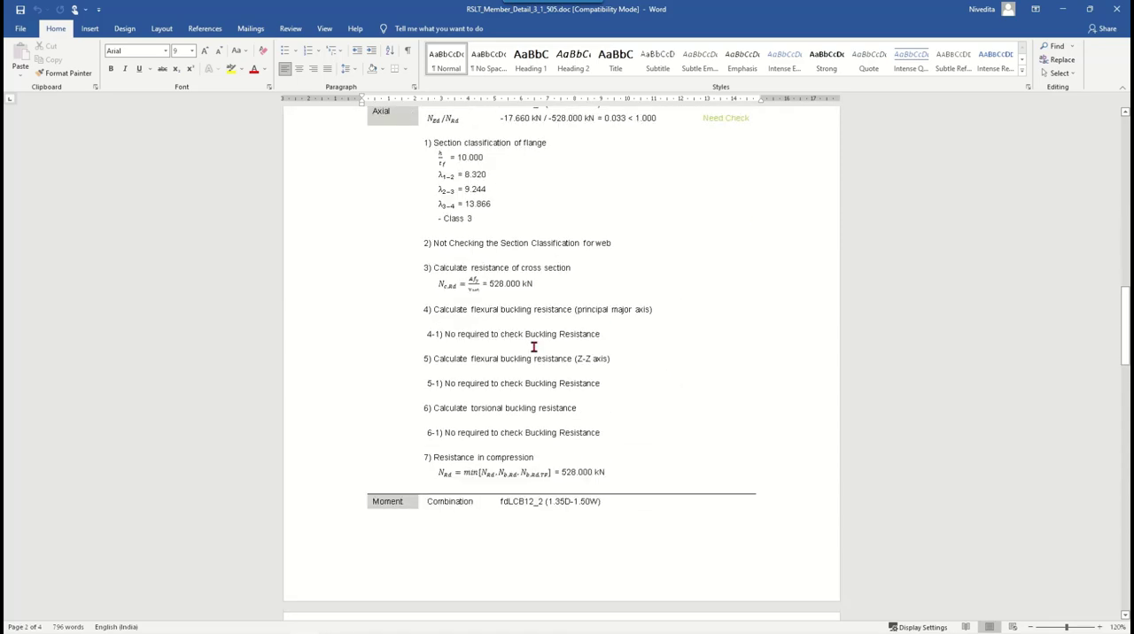
scroll(531, 350, down, 4)
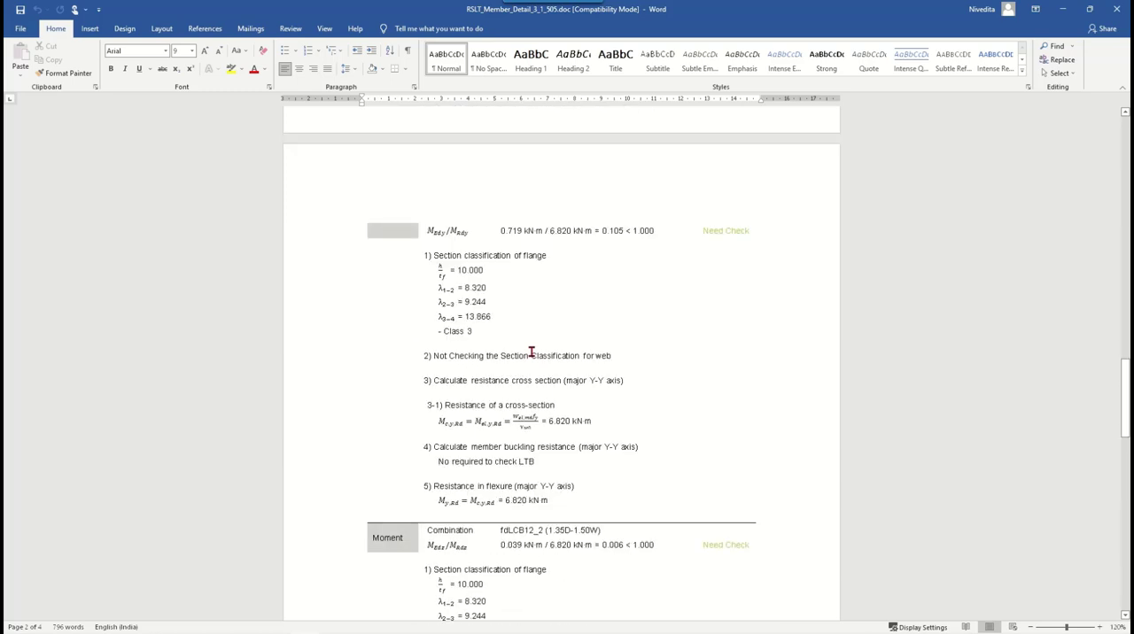
scroll(533, 352, down, 2)
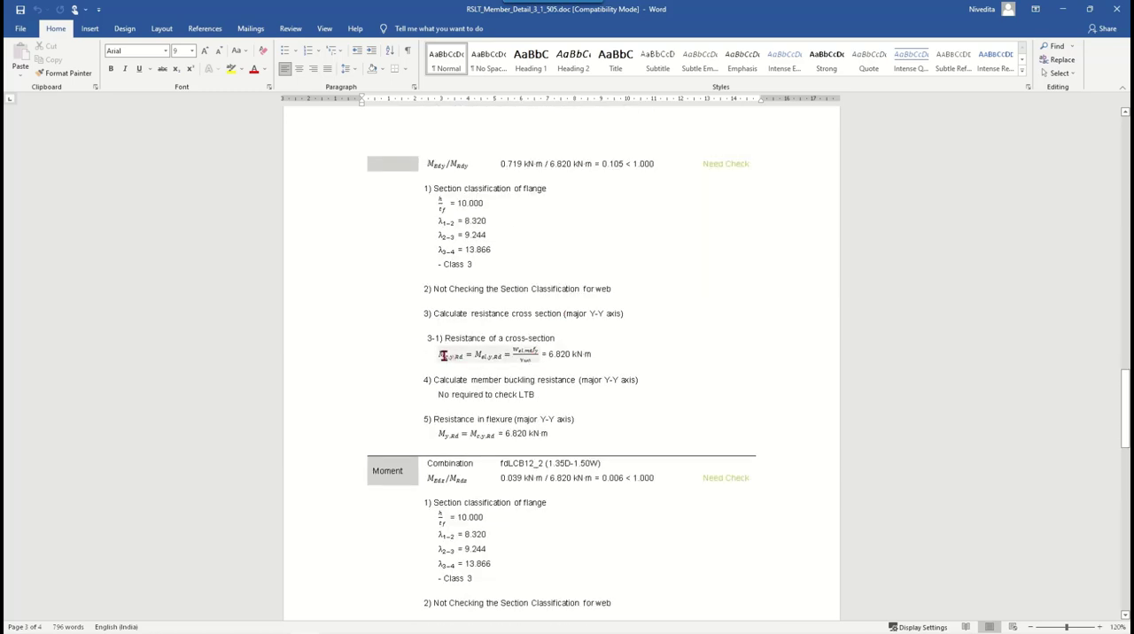
scroll(600, 431, down, 7)
scroll(601, 431, down, 12)
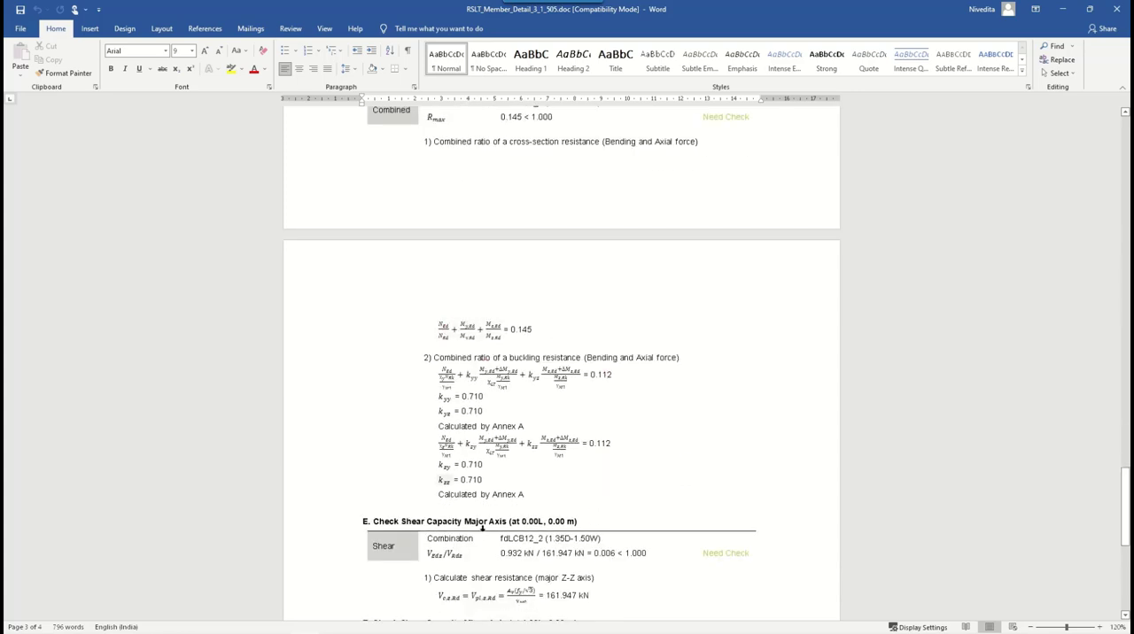
scroll(603, 489, down, 12)
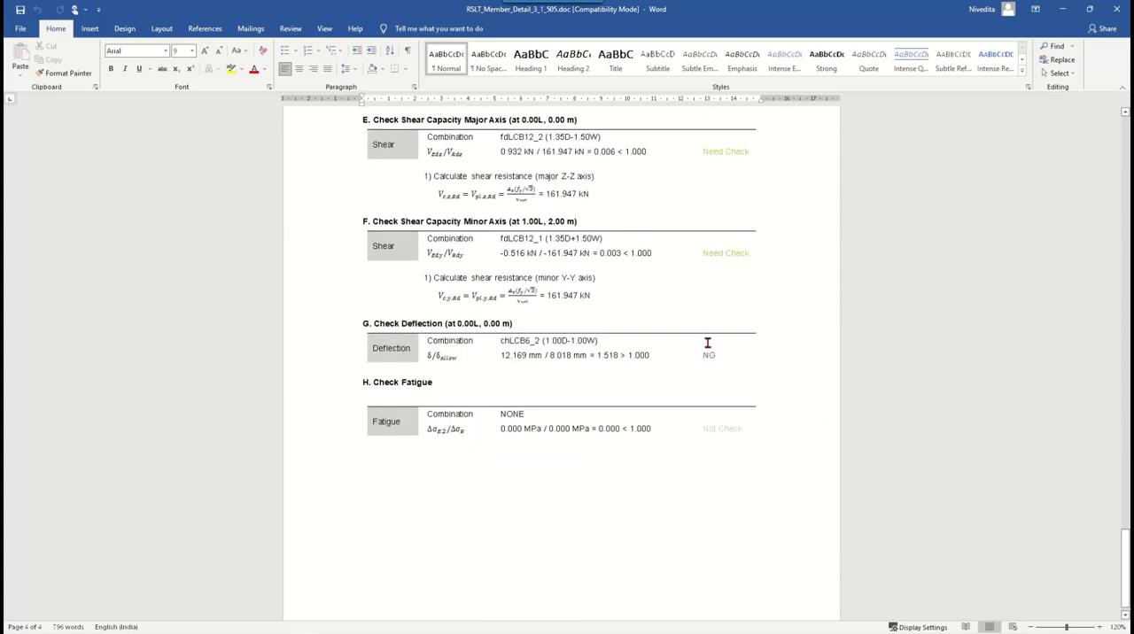
scroll(696, 399, down, 1)
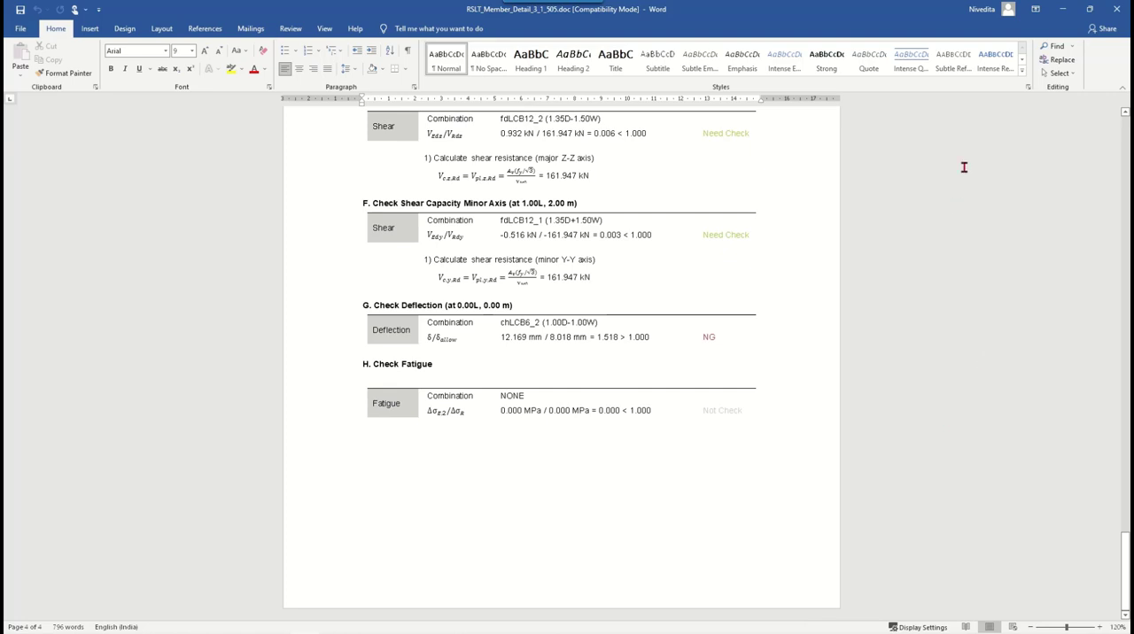
click(1116, 9)
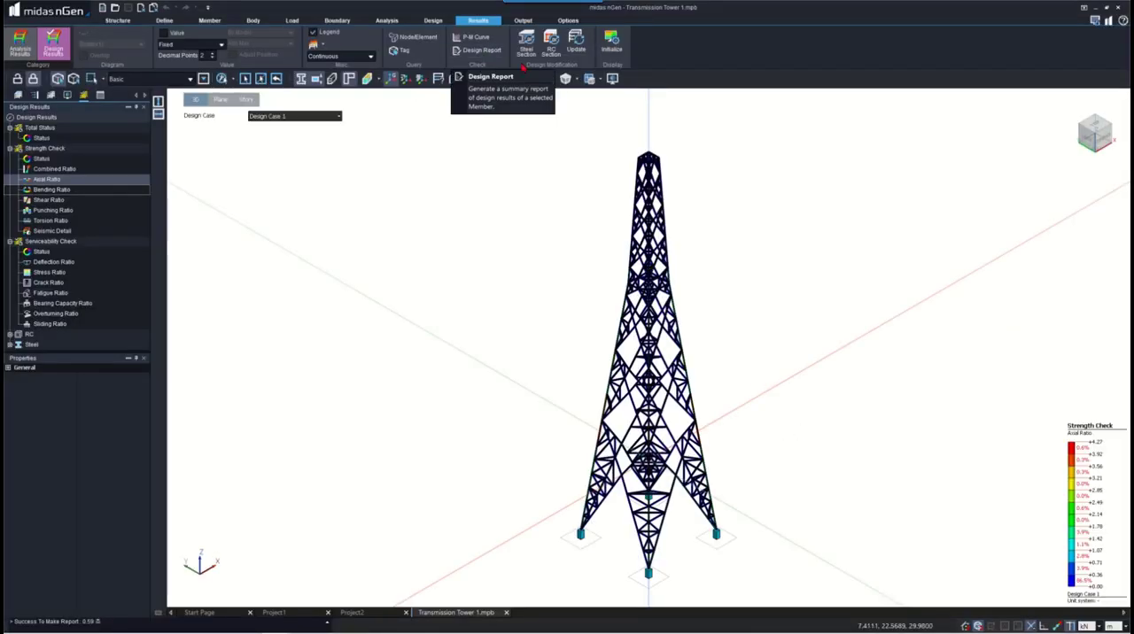
- Examine the combined, deflection and axial ratios of the steel columns in the Steel Design Modification list and close it
click(529, 49)
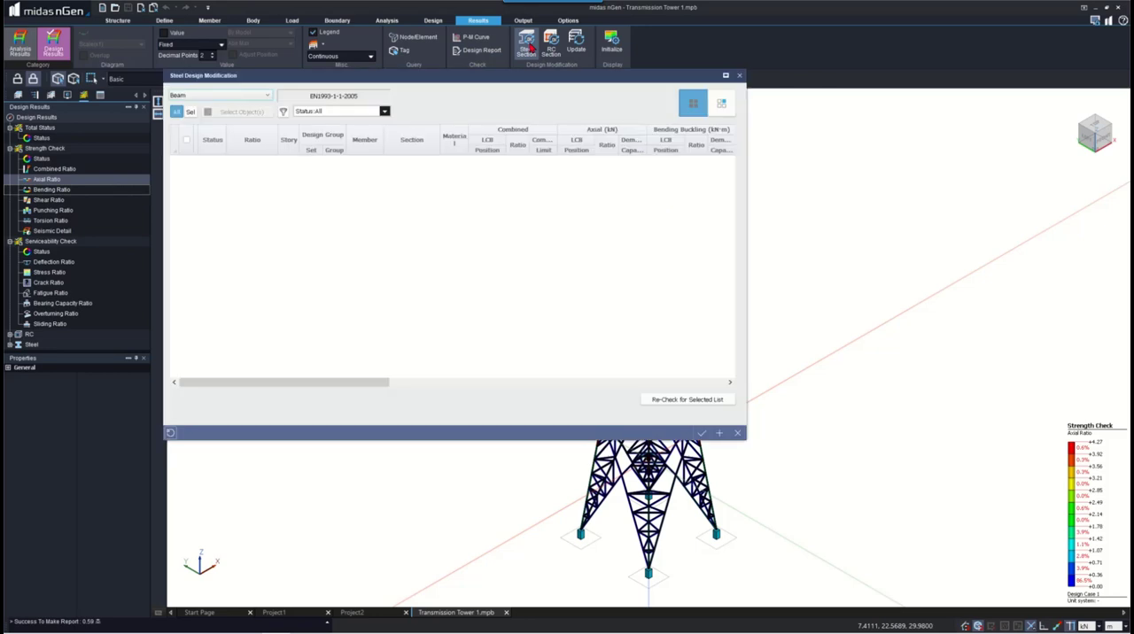
click(208, 96)
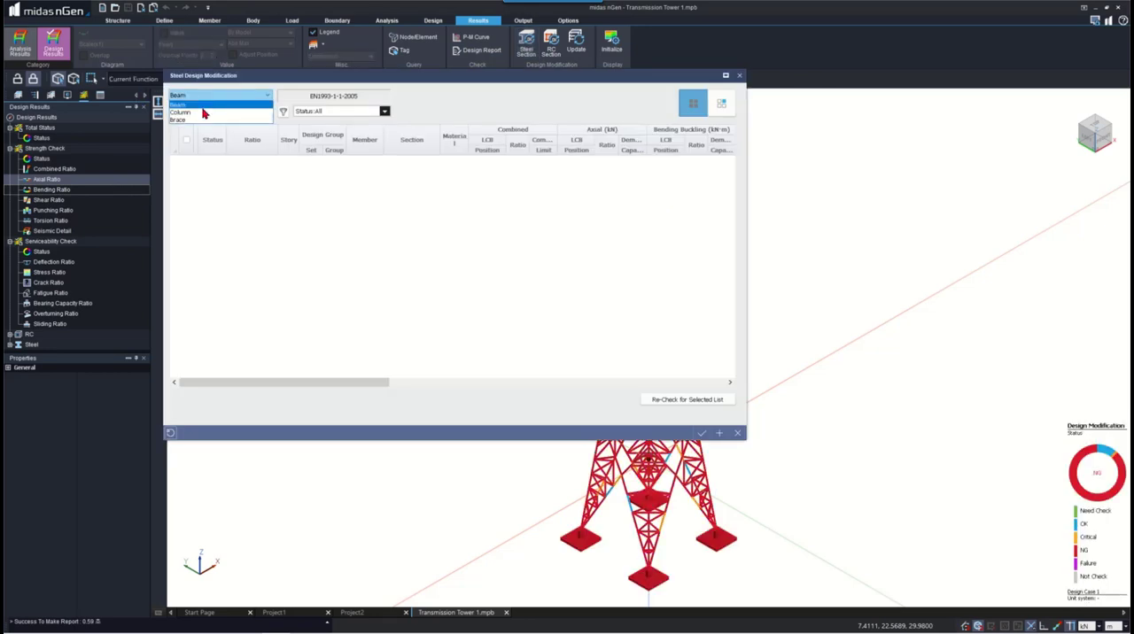
click(204, 103)
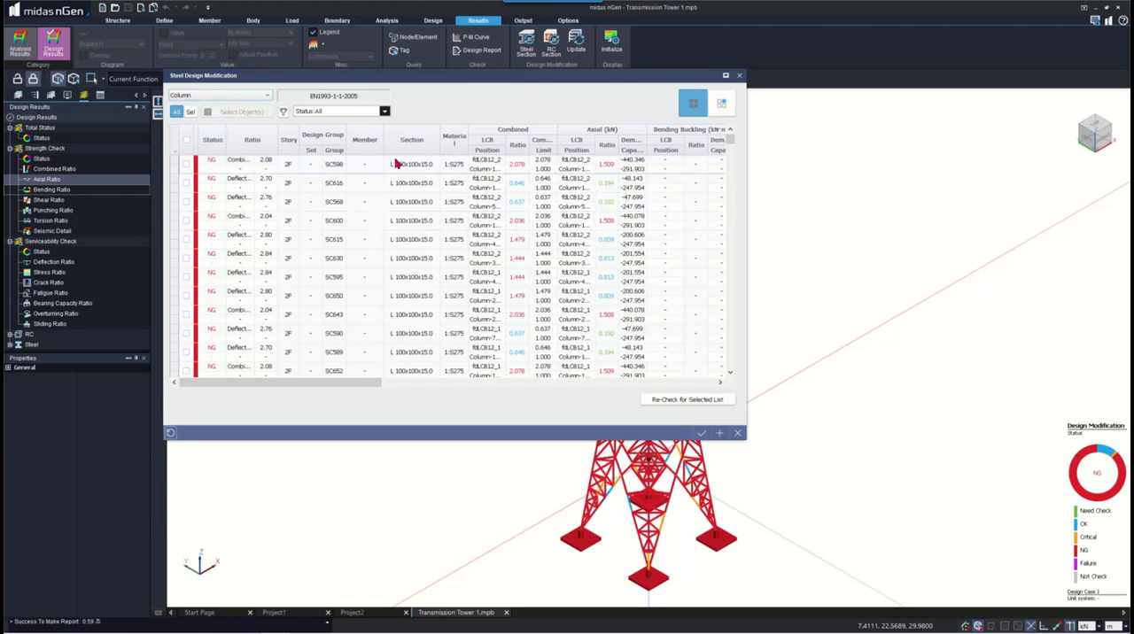
click(242, 162)
drag(255, 161, 286, 160)
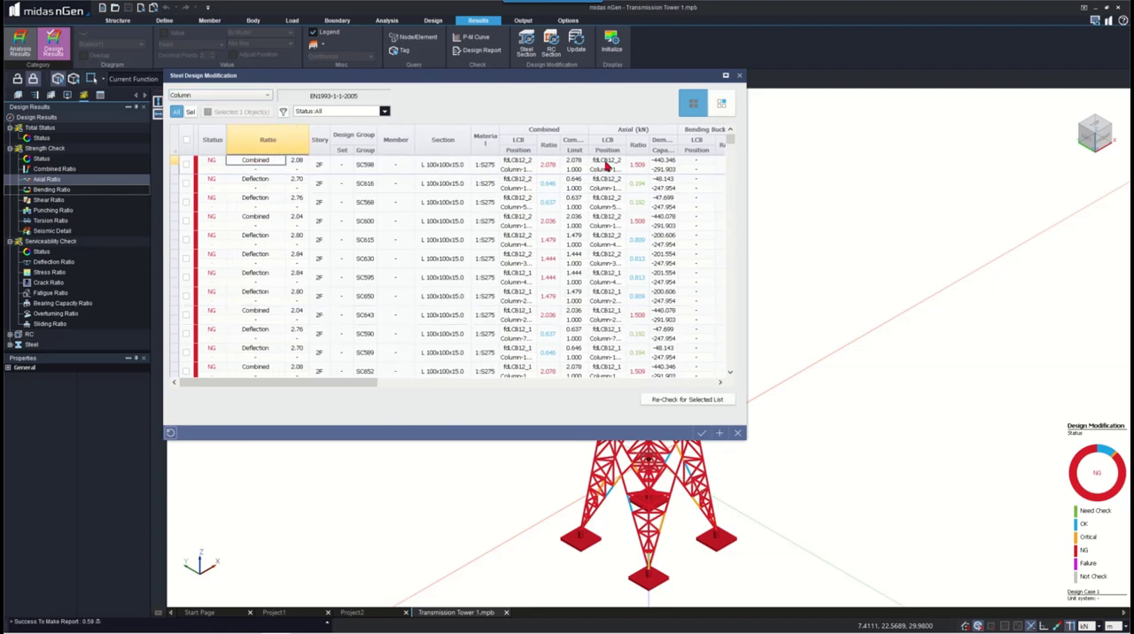
mouse_move(322, 386)
mouse_down()
mouse_move(660, 387)
mouse_move(300, 389)
mouse_up()
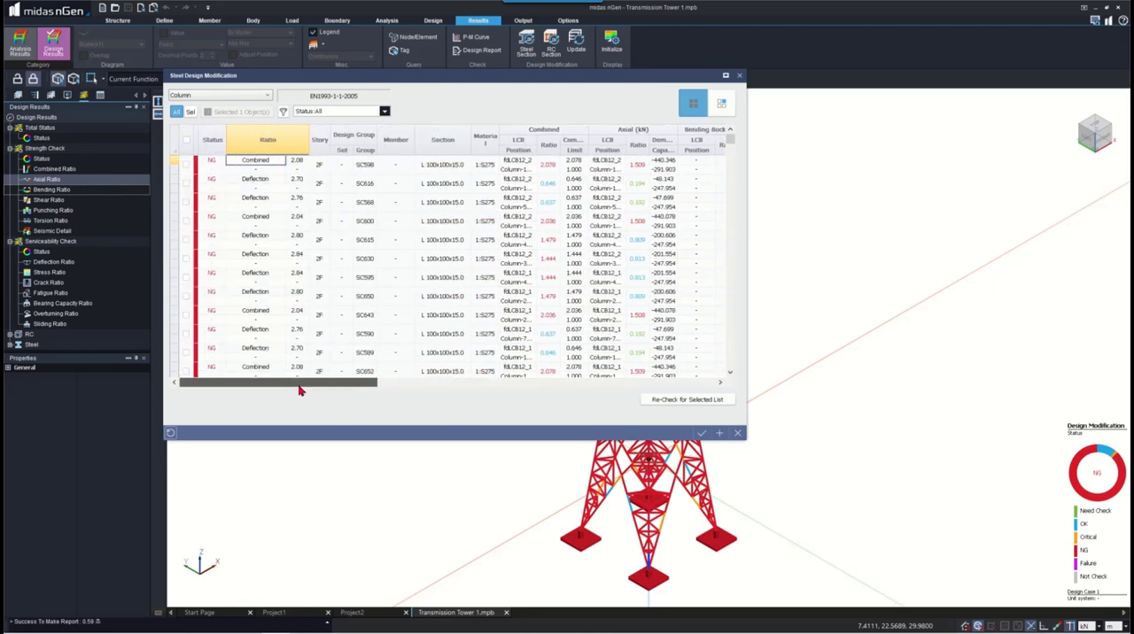
click(634, 151)
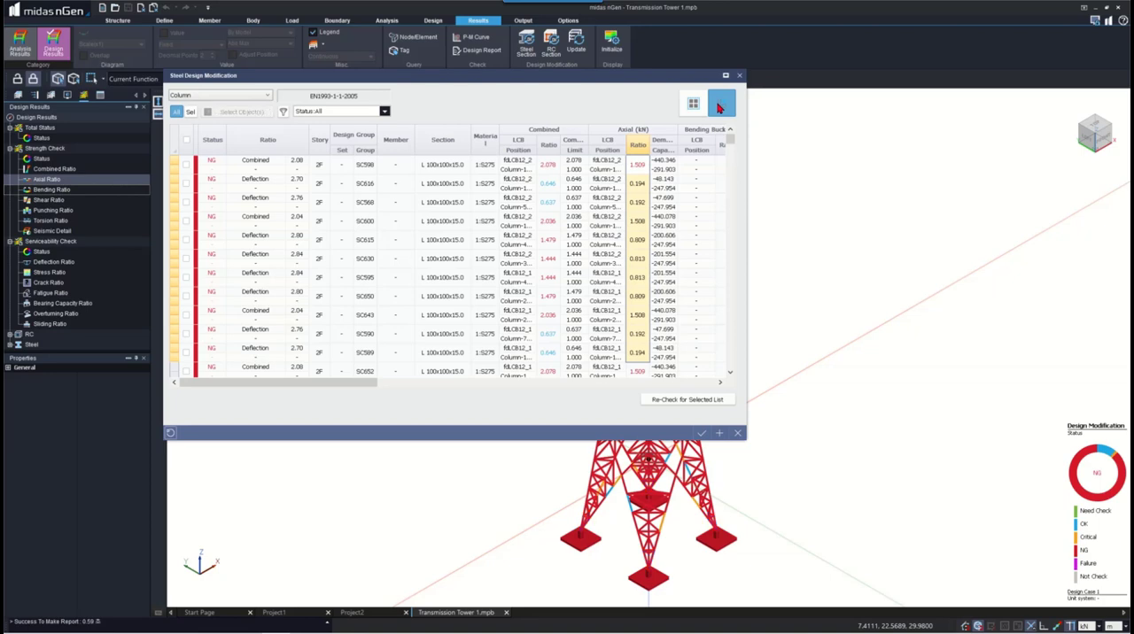
click(720, 107)
click(739, 78)
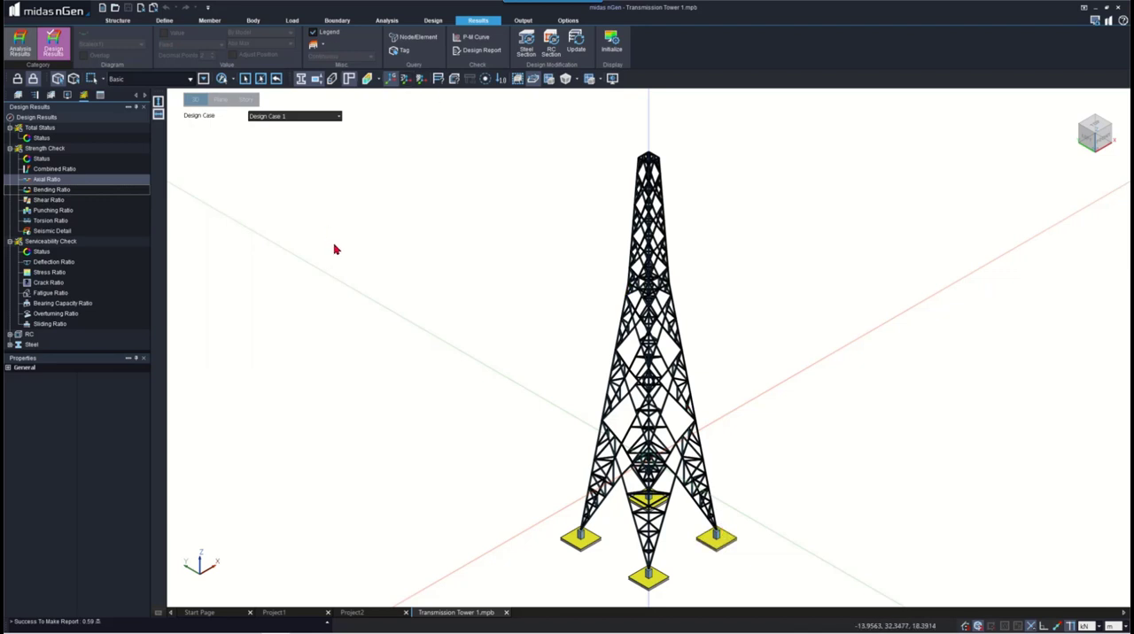
click(432, 20)
click(128, 53)
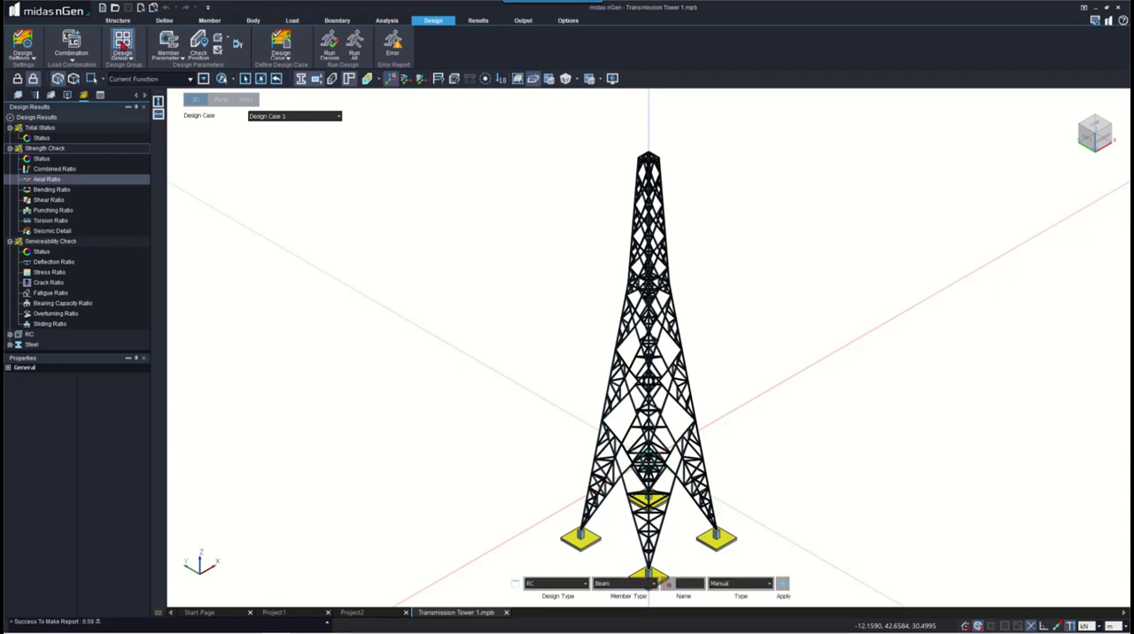
click(612, 584)
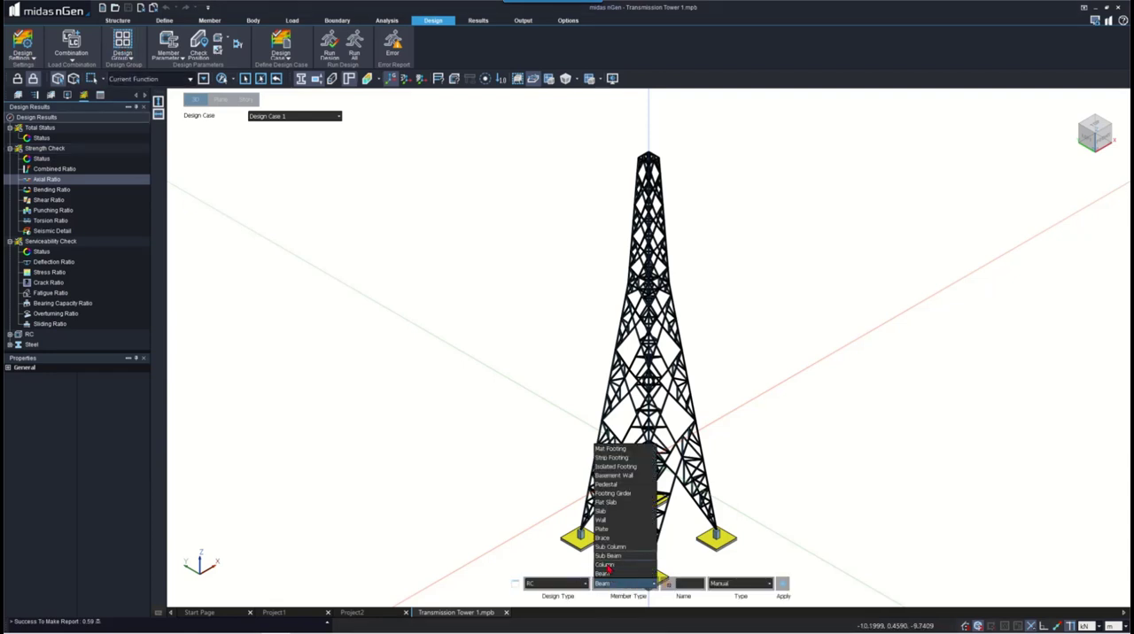
click(606, 564)
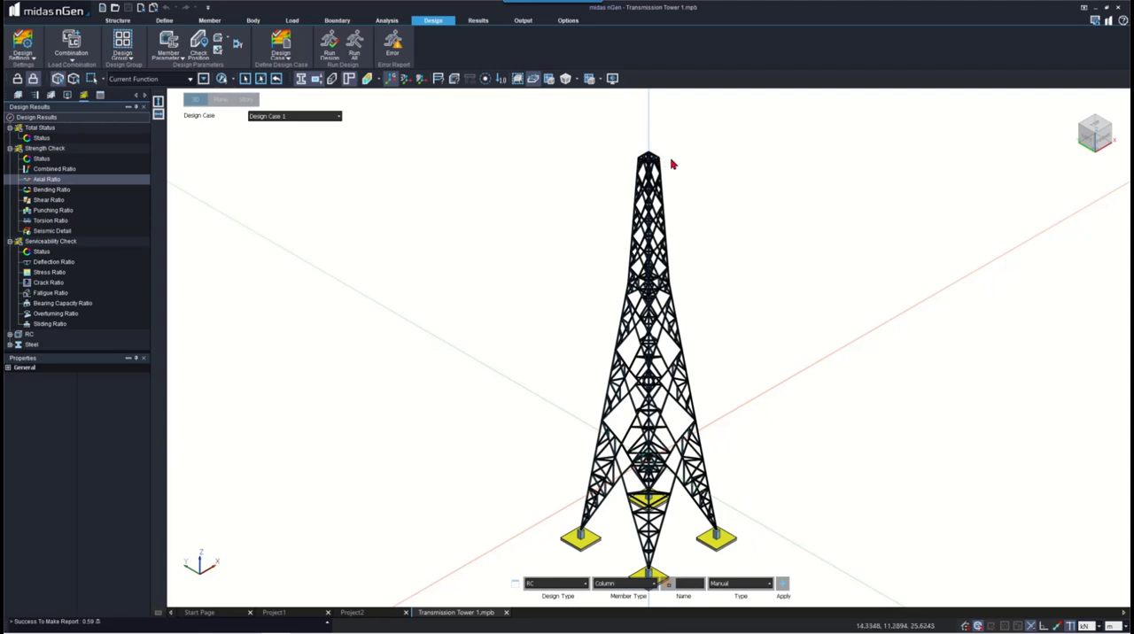
middle_drag(676, 167, 672, 153)
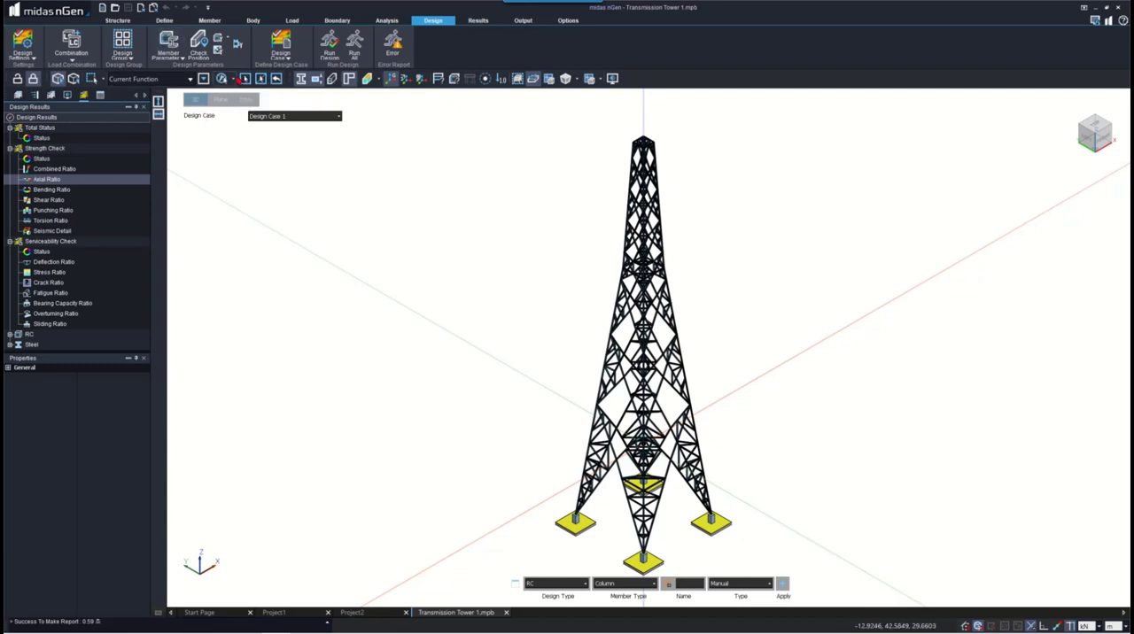
click(234, 78)
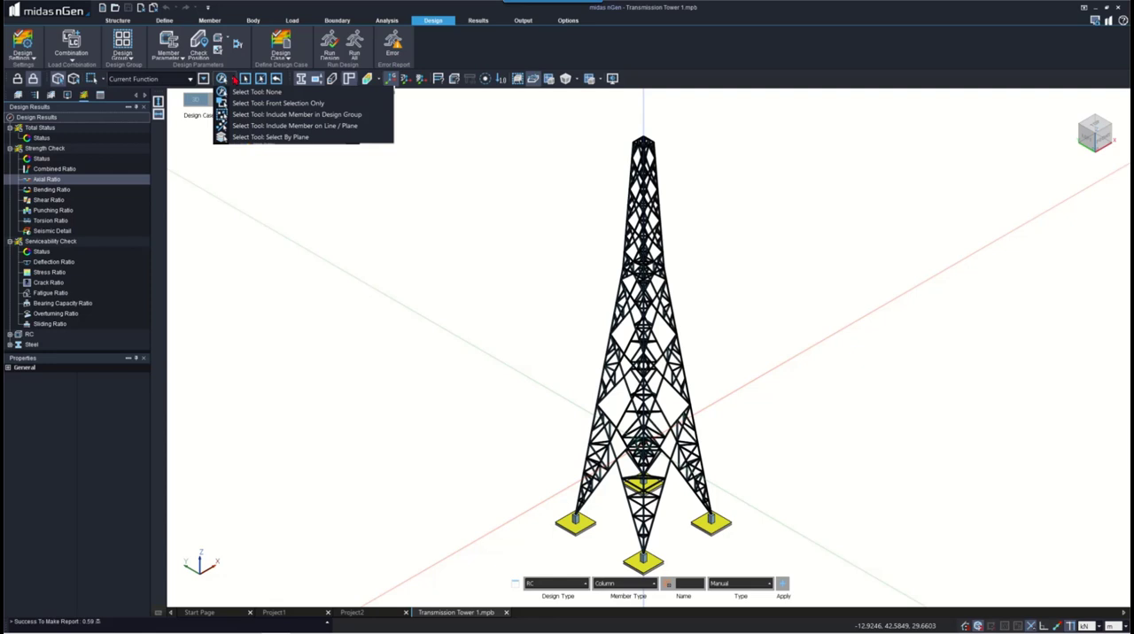
click(234, 80)
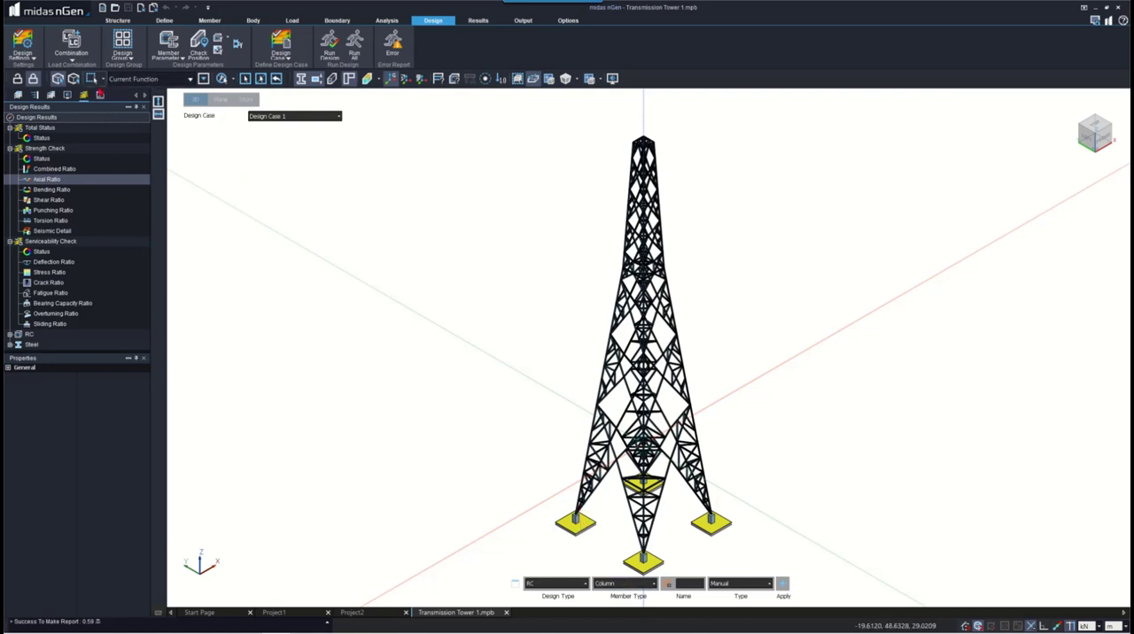
click(203, 78)
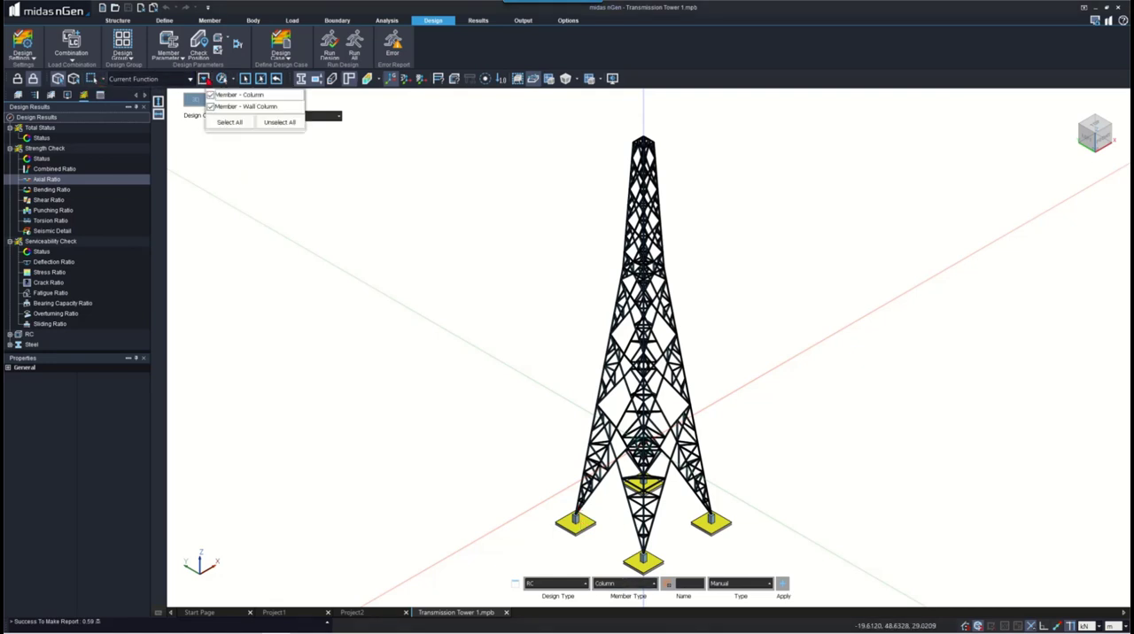
click(262, 225)
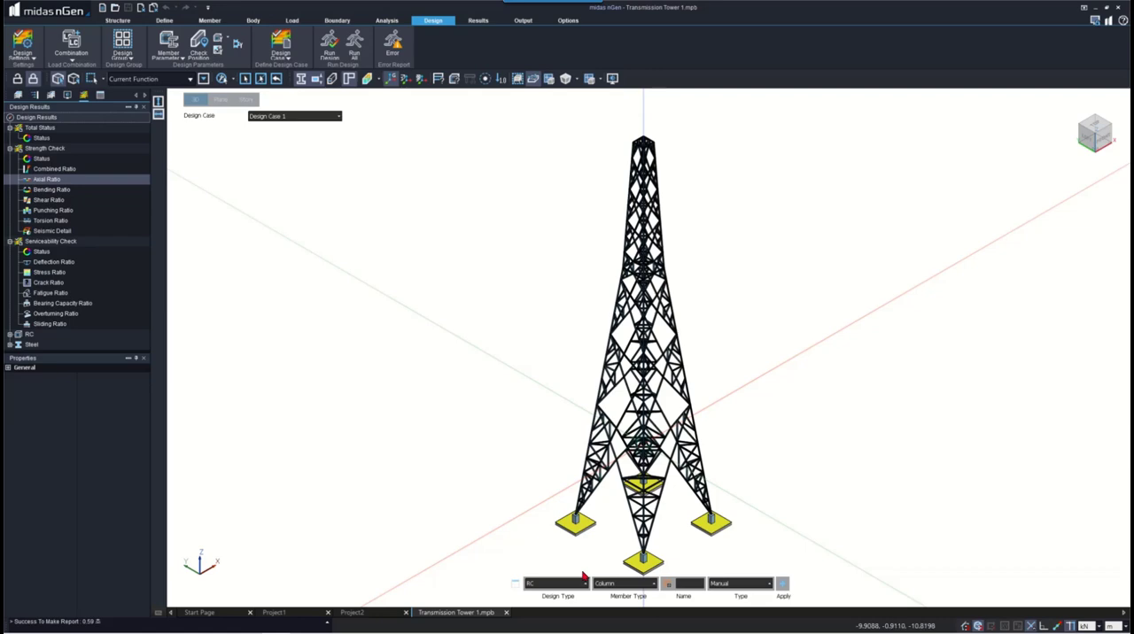
key(Escape)
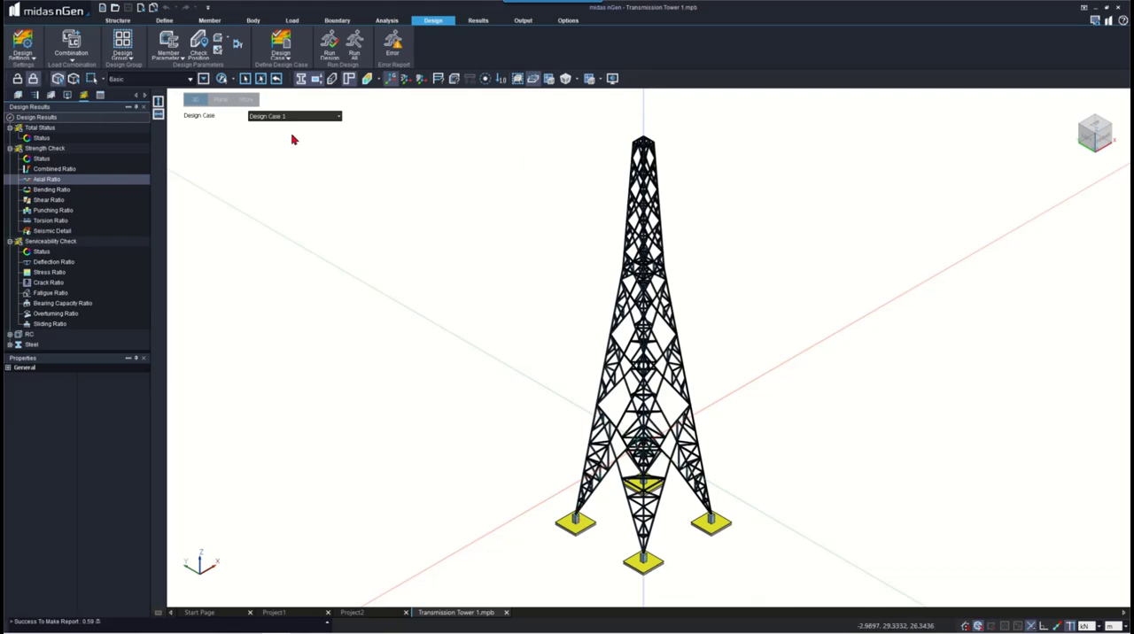
- Start a manual steel column design group named main beams and select the consecutive column segments from one outer leg's footing up the lower tower
scroll(558, 511, up, 5)
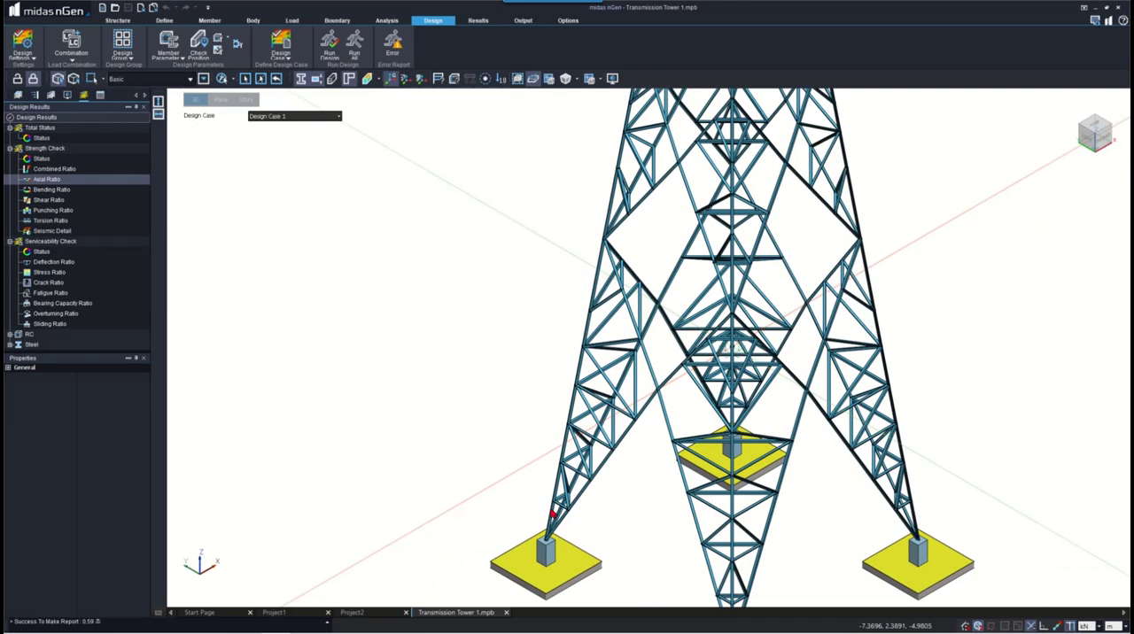
click(551, 514)
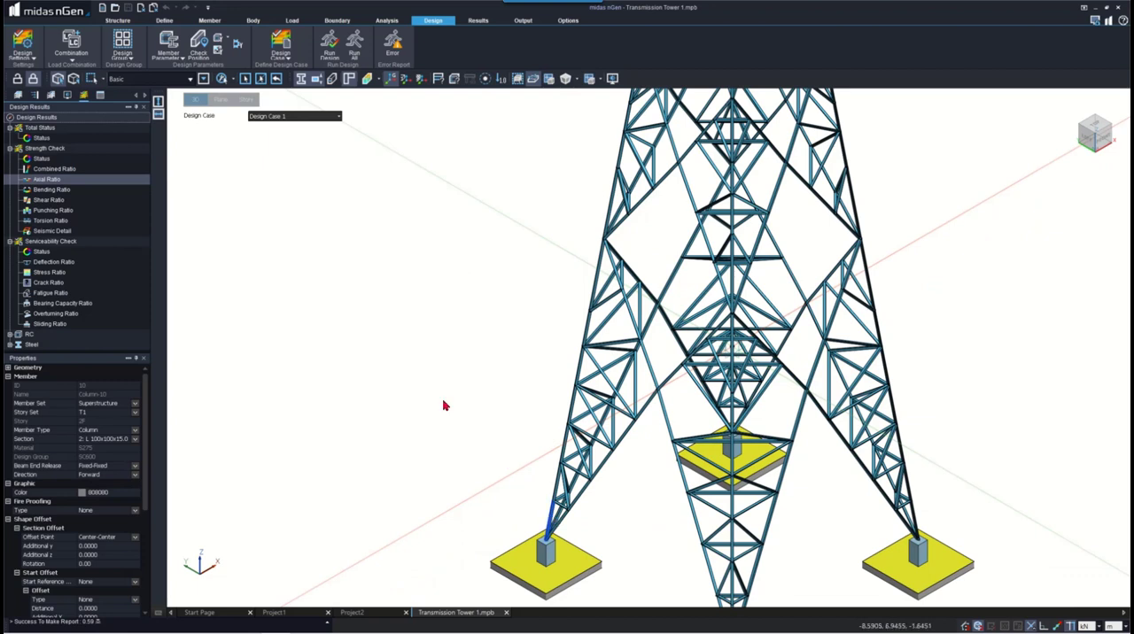
click(123, 40)
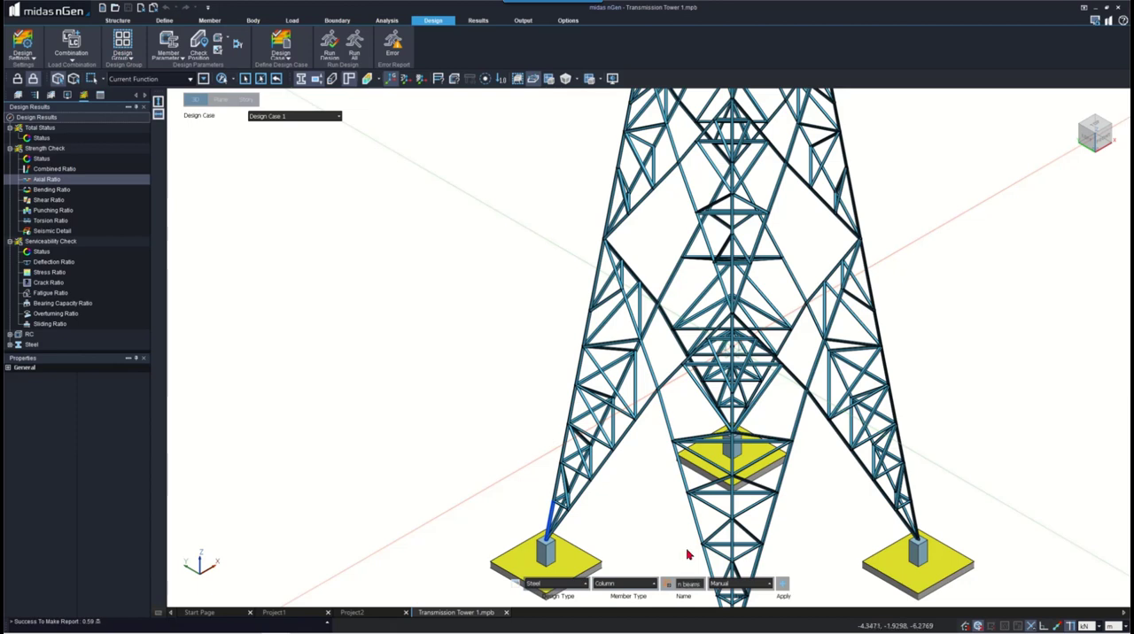
click(559, 478)
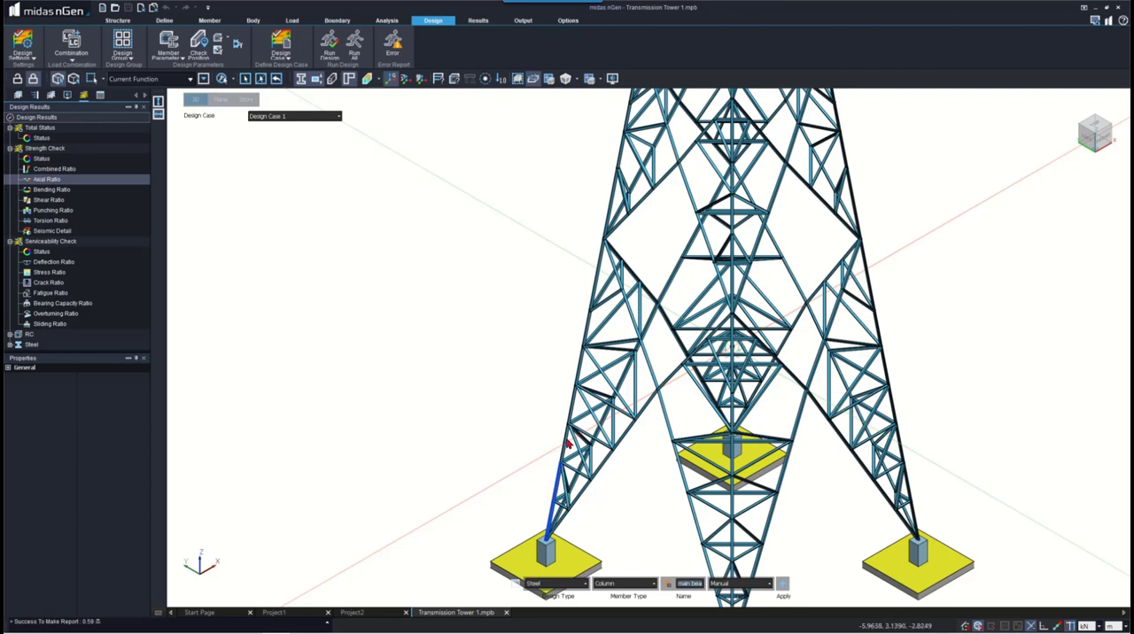
click(566, 436)
click(574, 403)
click(578, 367)
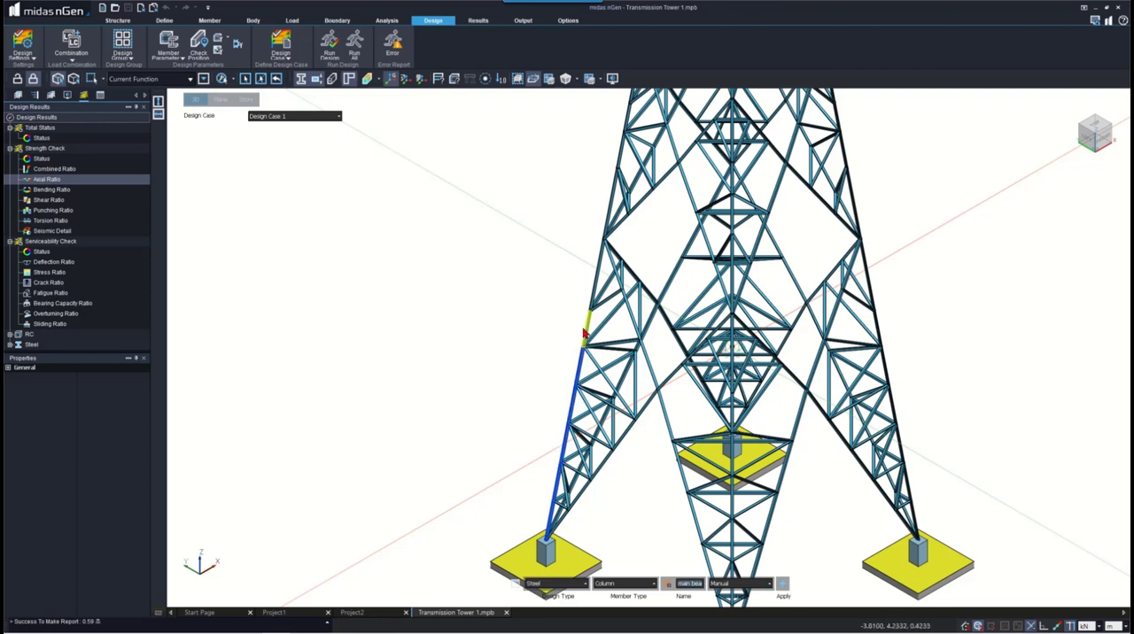
click(586, 330)
click(591, 276)
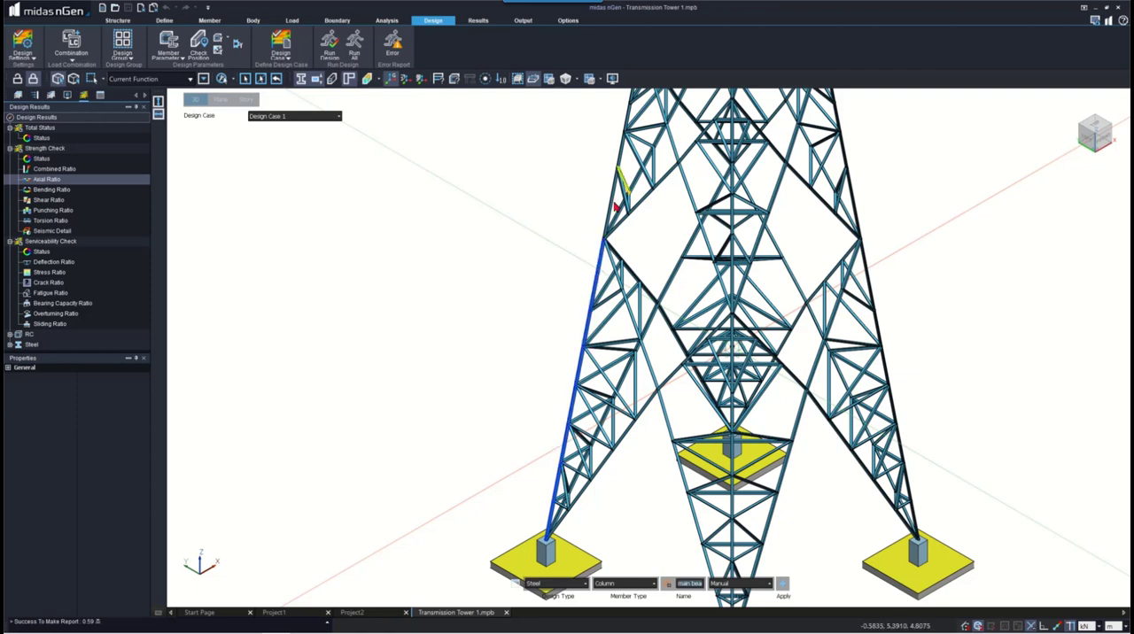
click(608, 208)
click(620, 150)
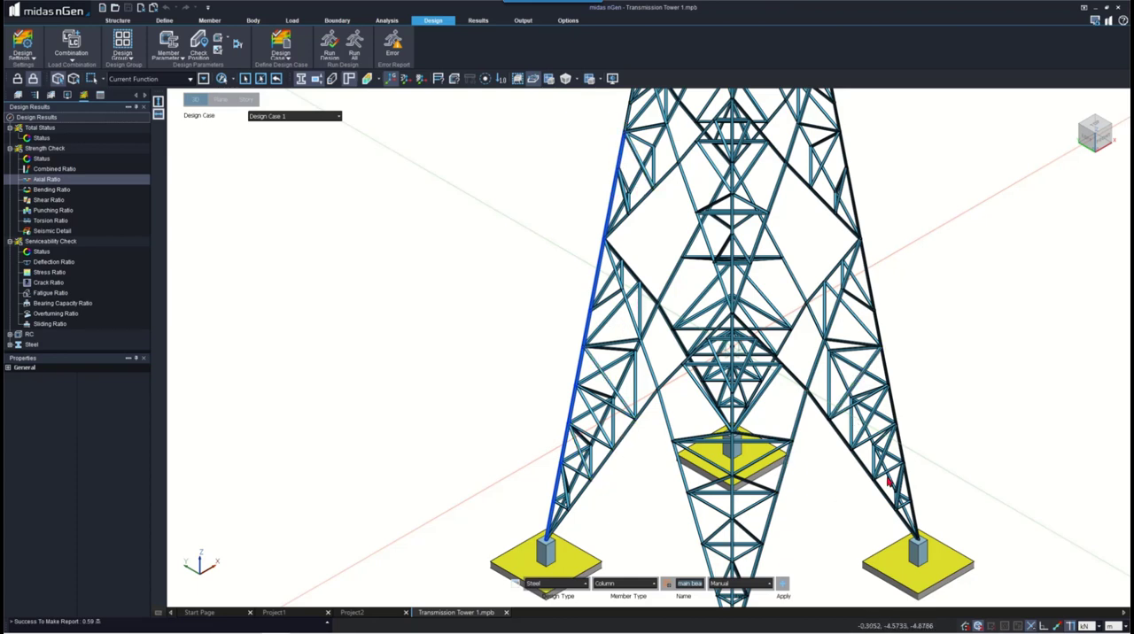
- Add the consecutive column segments of the opposite outer leg, from its footing up the lower tower, to the design group selection
click(912, 512)
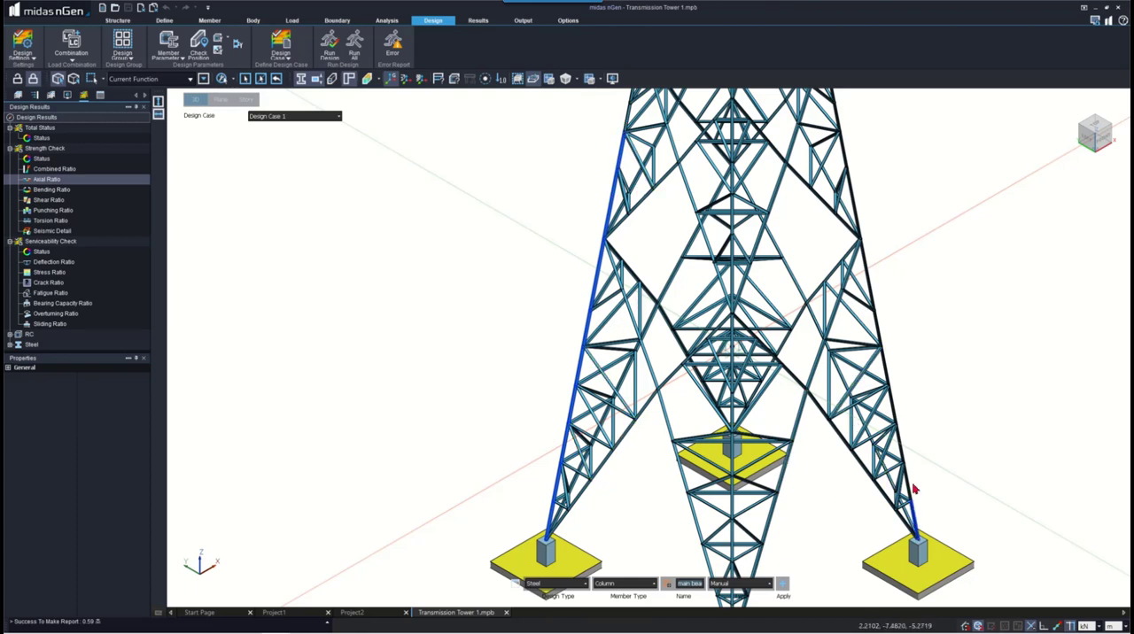
click(898, 432)
click(894, 395)
click(887, 361)
click(879, 325)
click(868, 272)
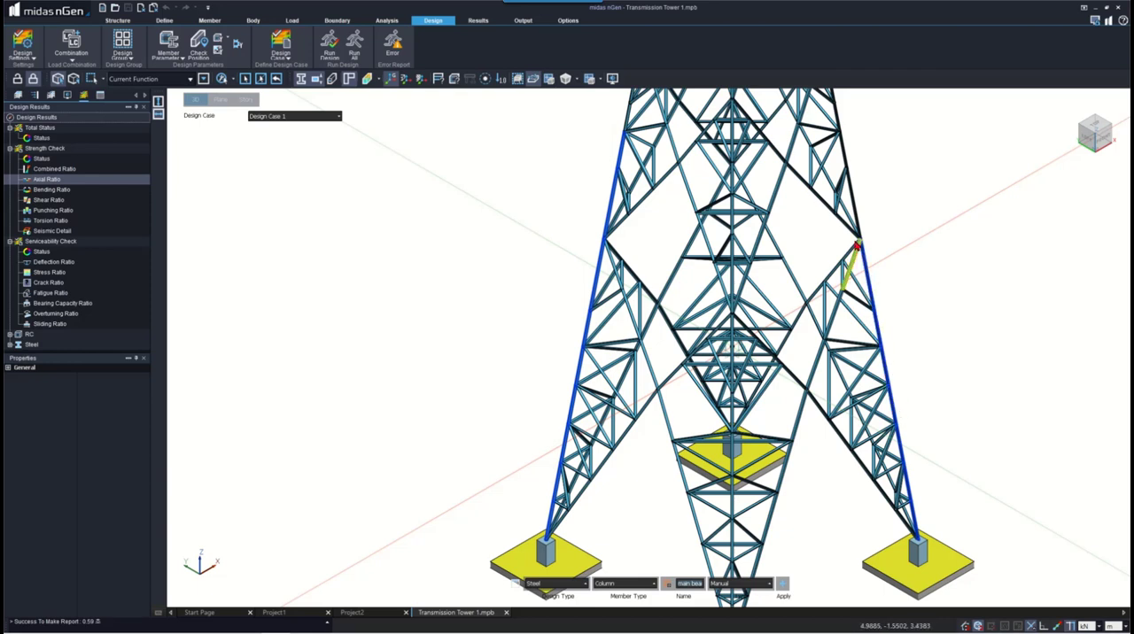
click(857, 193)
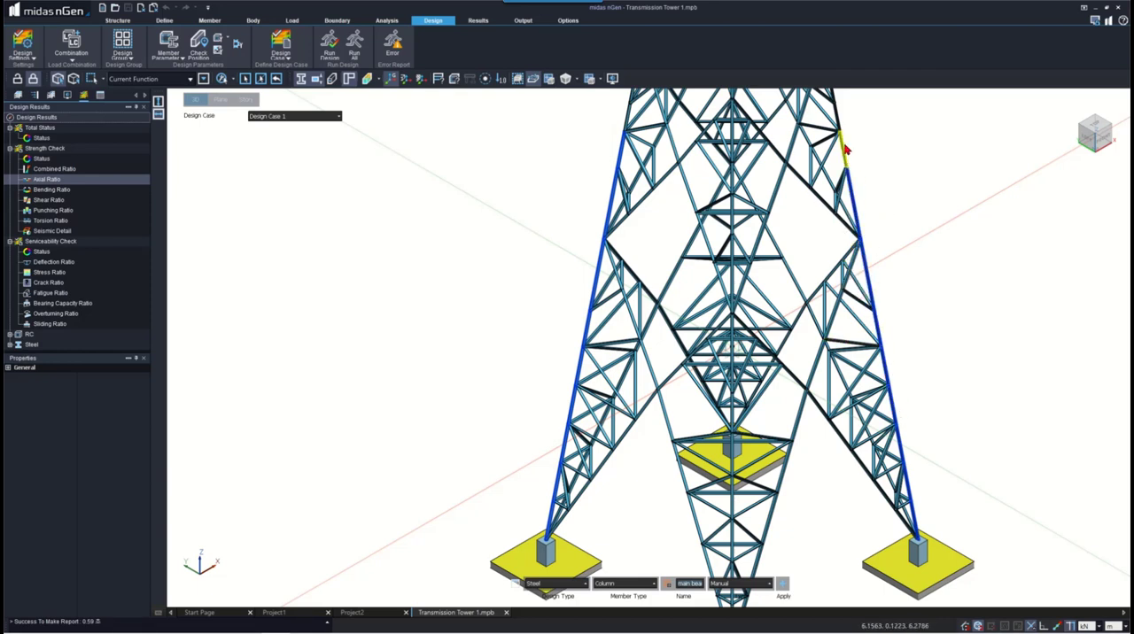
click(843, 148)
click(836, 115)
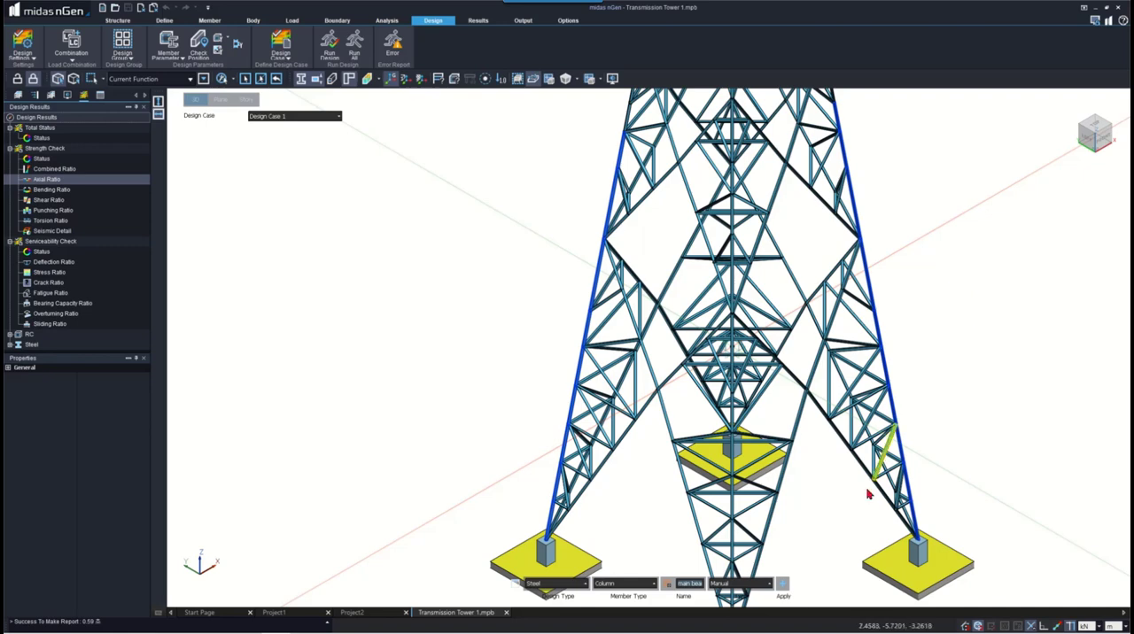
- Add the lowest column segments of the front leg, starting at its footing, to the design group selection
middle_drag(721, 549, 704, 491)
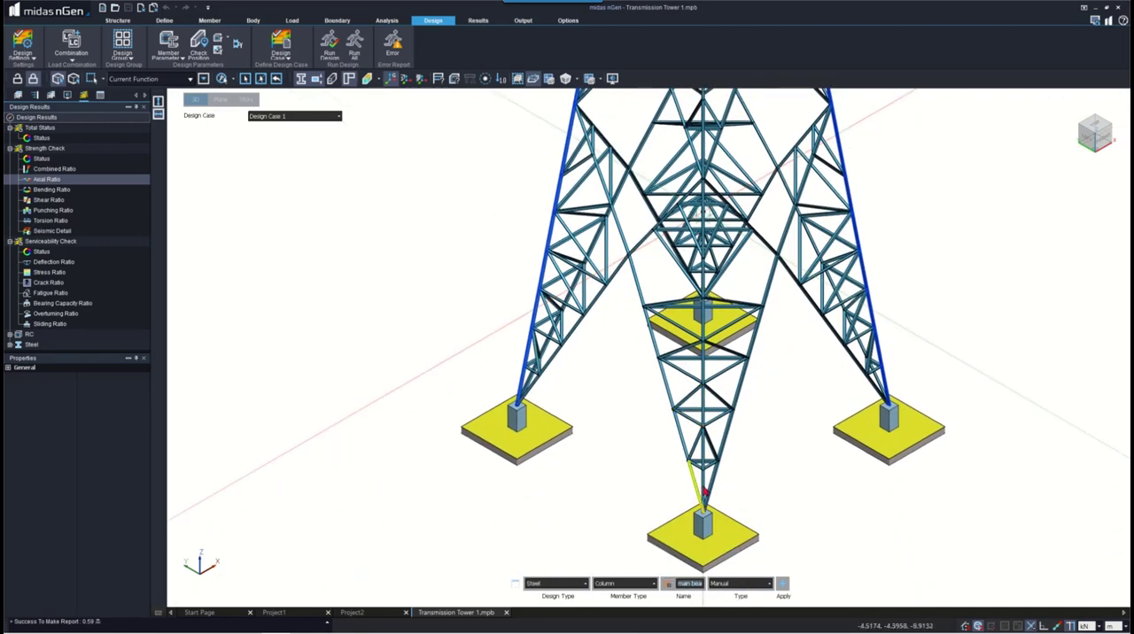
click(703, 485)
click(704, 448)
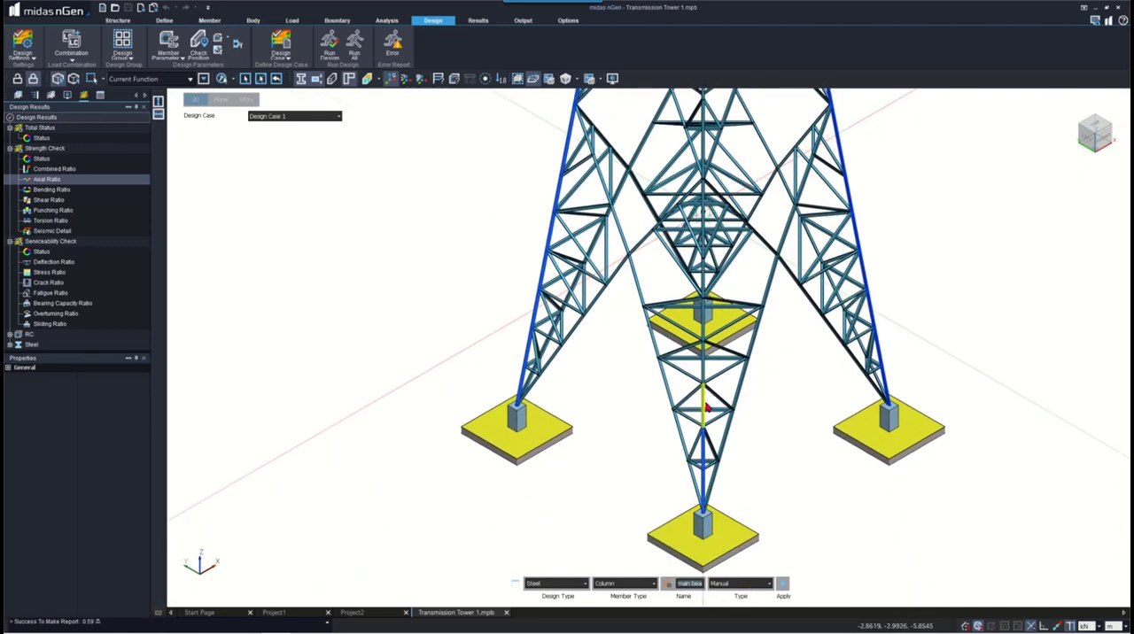
click(706, 406)
click(704, 359)
click(702, 319)
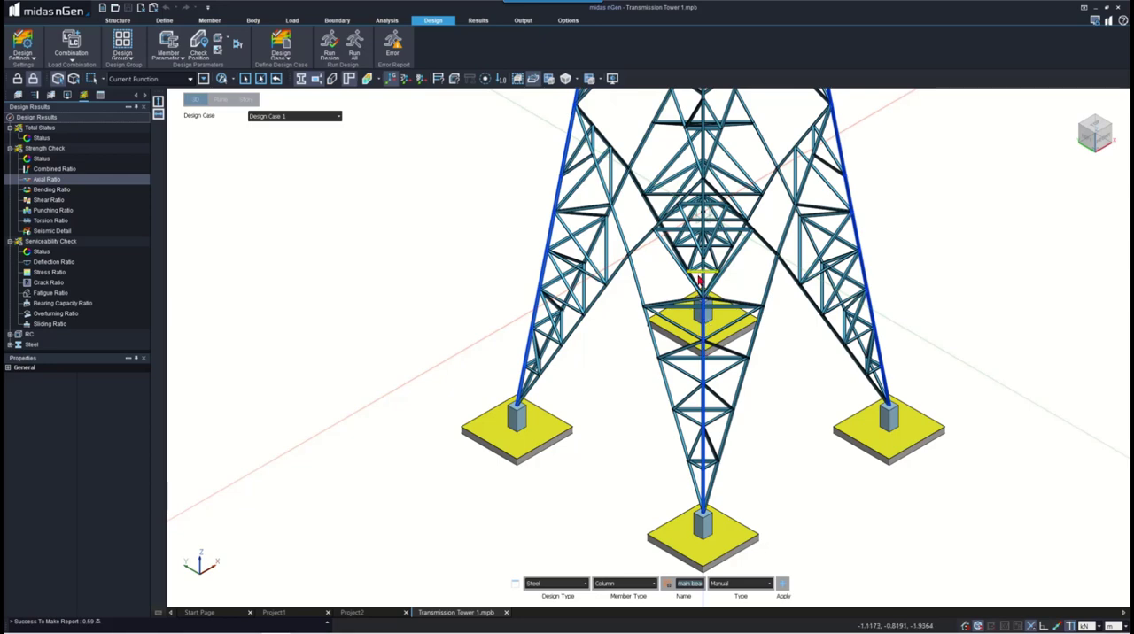
- Extend the design group selection with the front leg's remaining column segments up through the middle of the tower
middle_drag(763, 303, 728, 268)
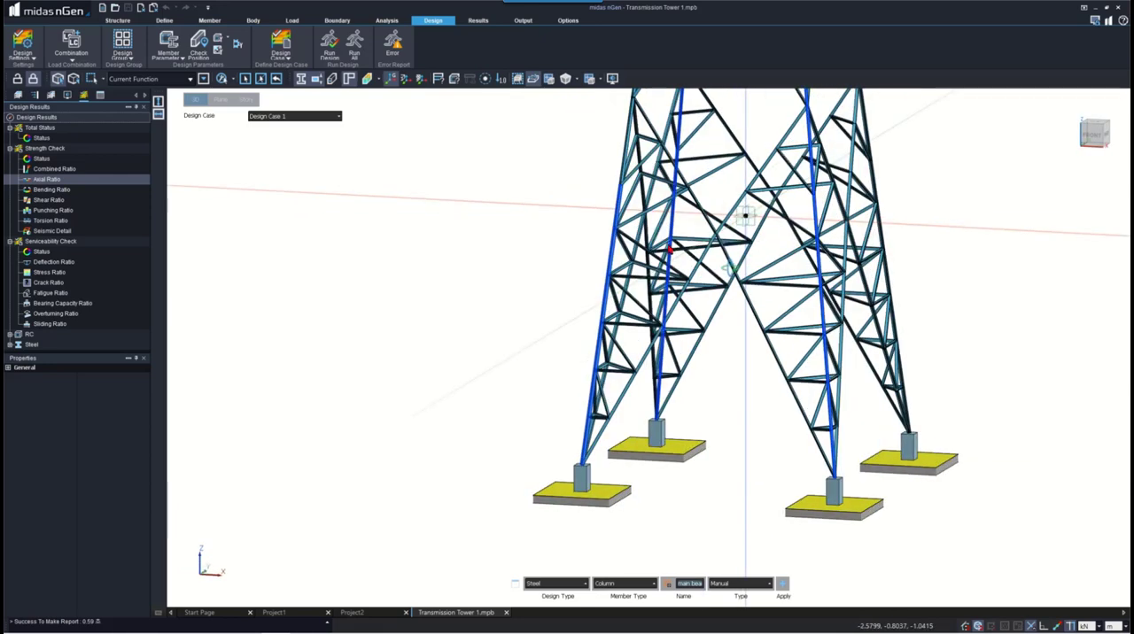
middle_drag(669, 247, 574, 444)
click(571, 243)
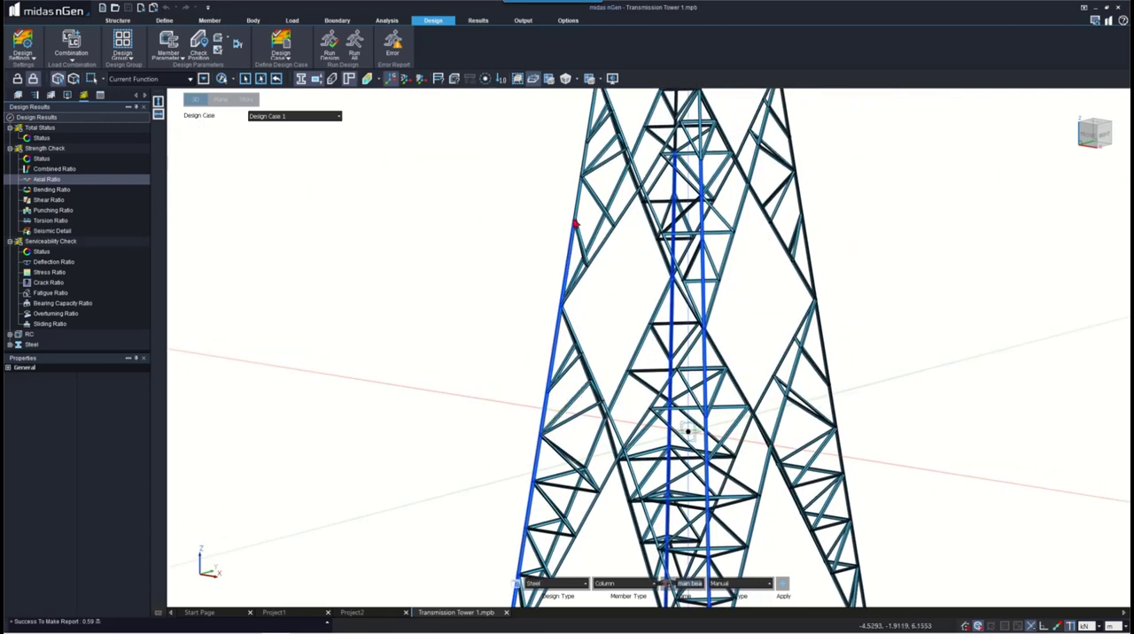
click(591, 120)
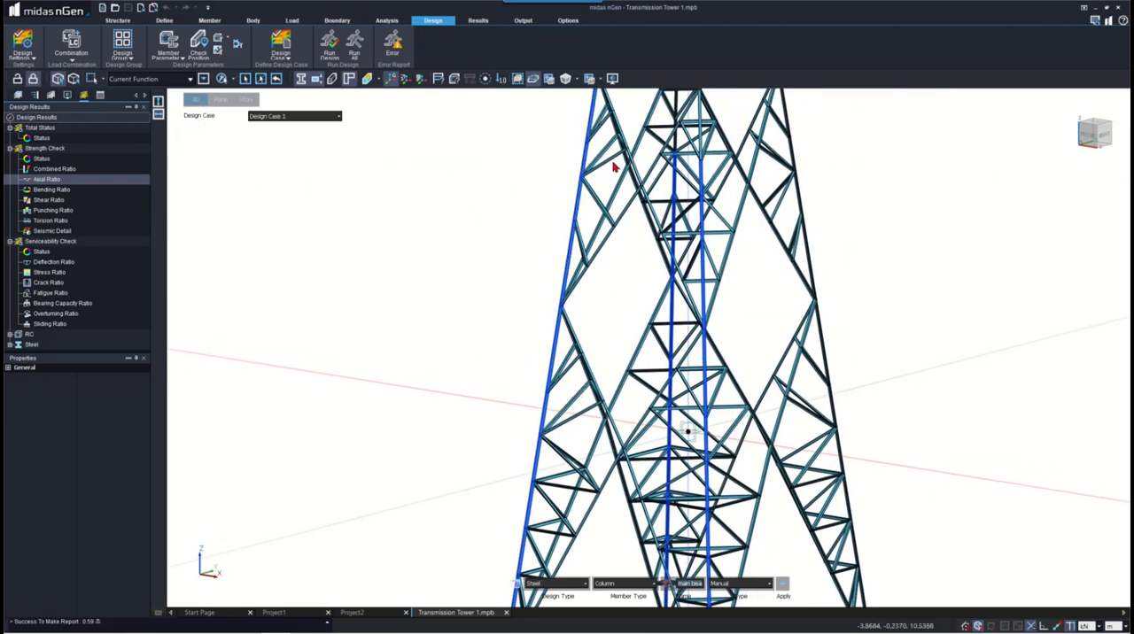
middle_drag(615, 167, 548, 469)
click(540, 337)
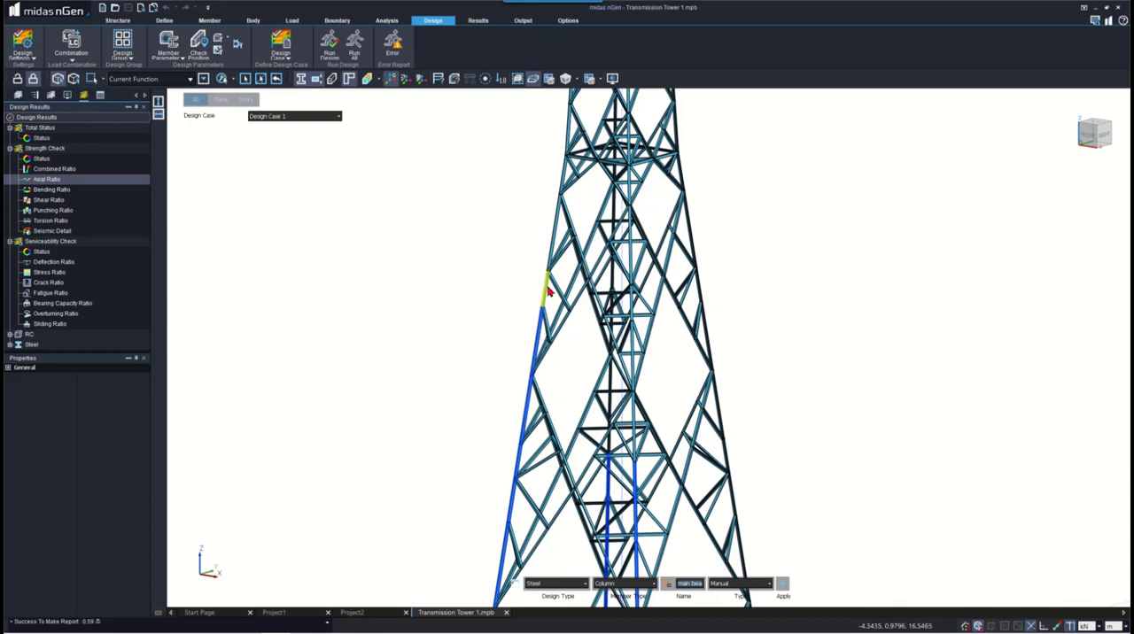
click(548, 291)
click(564, 177)
click(571, 120)
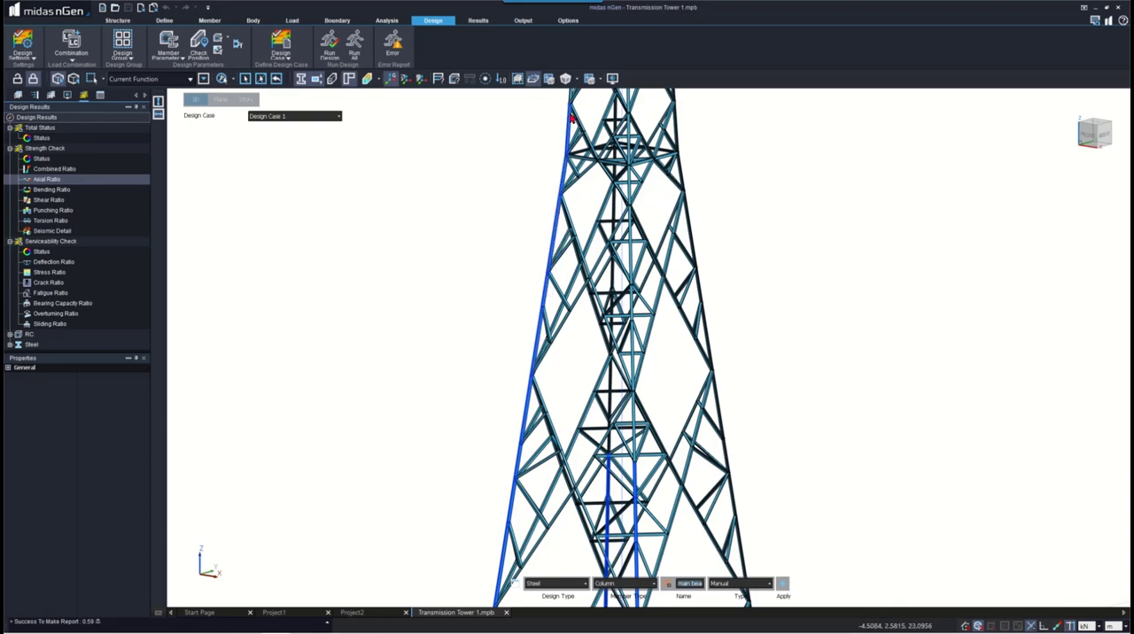
- Add the unselected rear leg's consecutive column segments through the middle of the tower to the design group selection
click(689, 232)
click(697, 283)
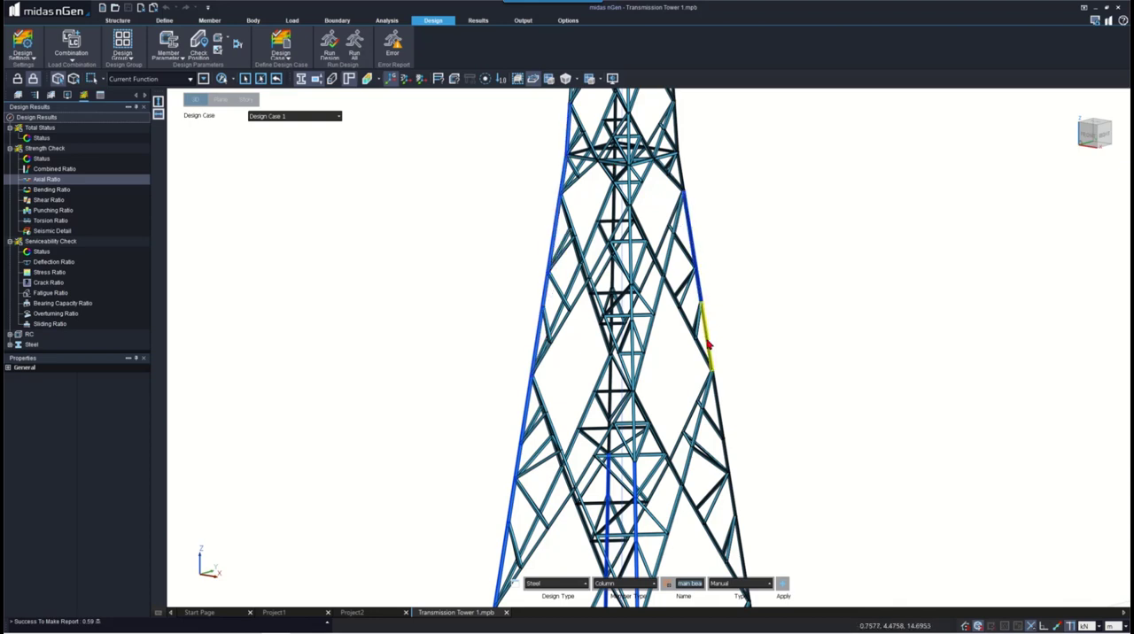
click(708, 343)
click(719, 410)
click(736, 501)
click(743, 547)
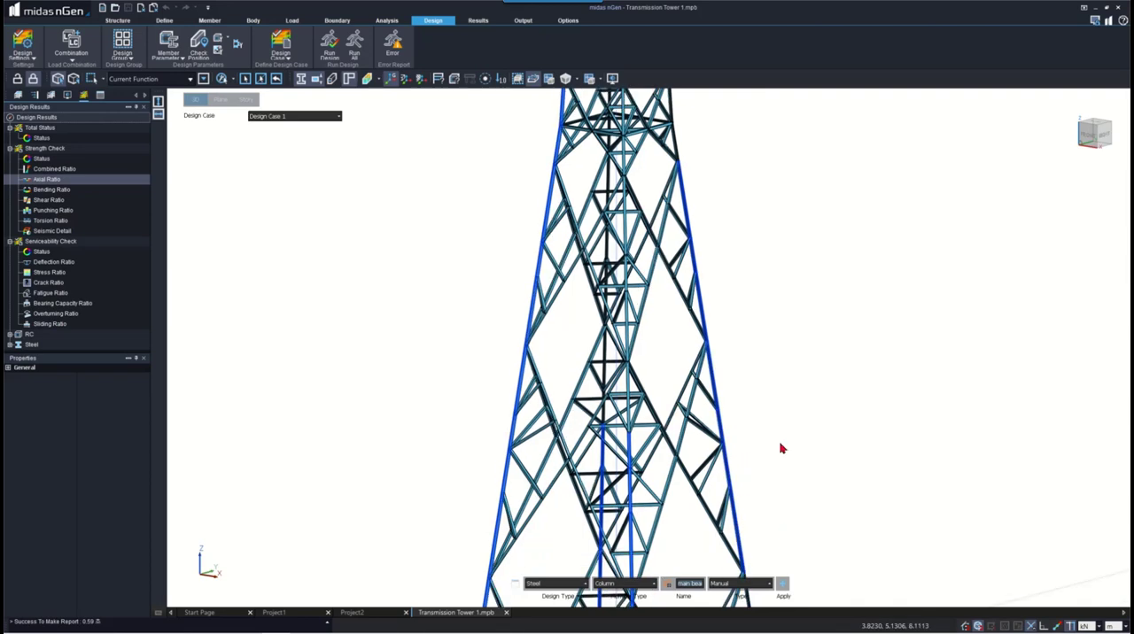
- Add the rear leg's lower column segments down to its footing and apply the main beams design group to the selection
middle_drag(781, 448, 769, 284)
click(734, 367)
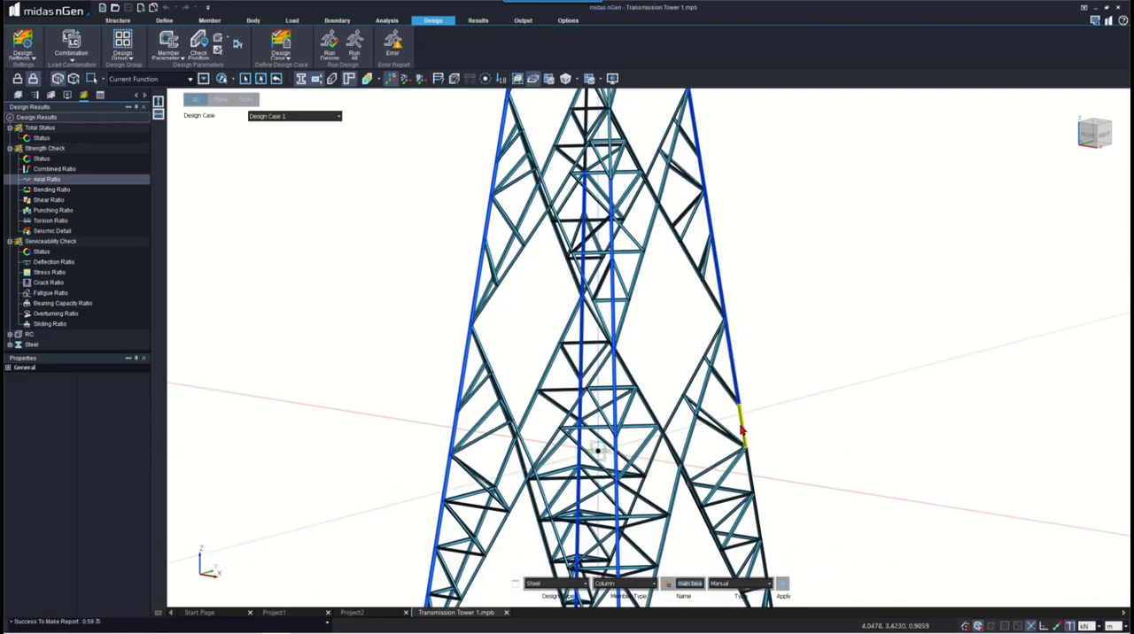
click(741, 430)
click(752, 477)
middle_drag(779, 528, 770, 306)
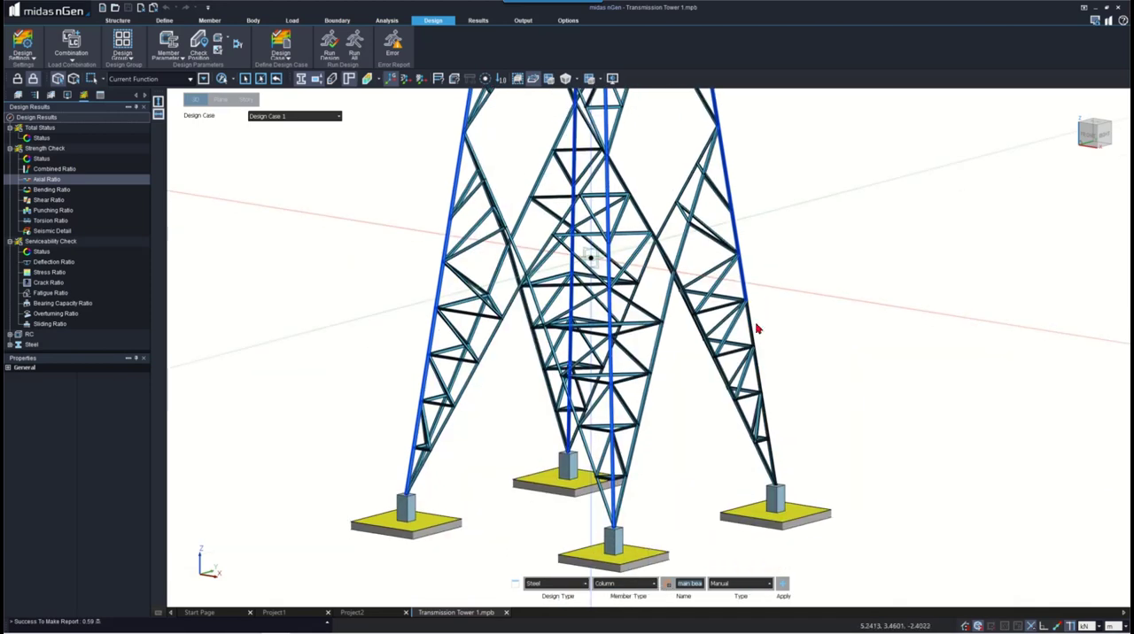
click(755, 326)
click(760, 375)
click(767, 429)
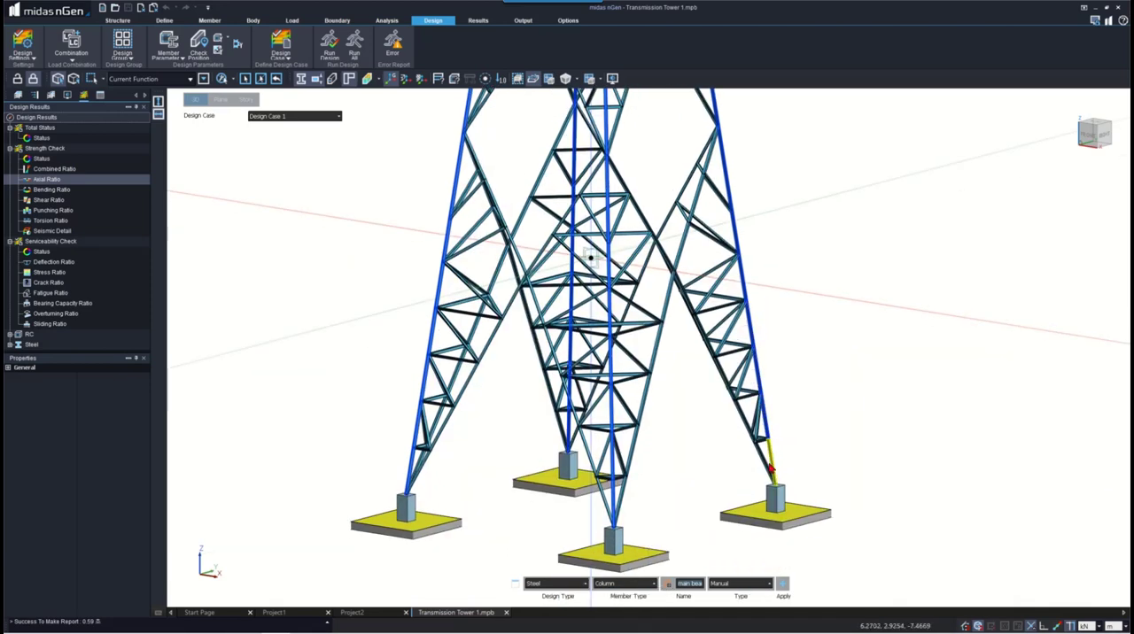
click(769, 462)
click(783, 588)
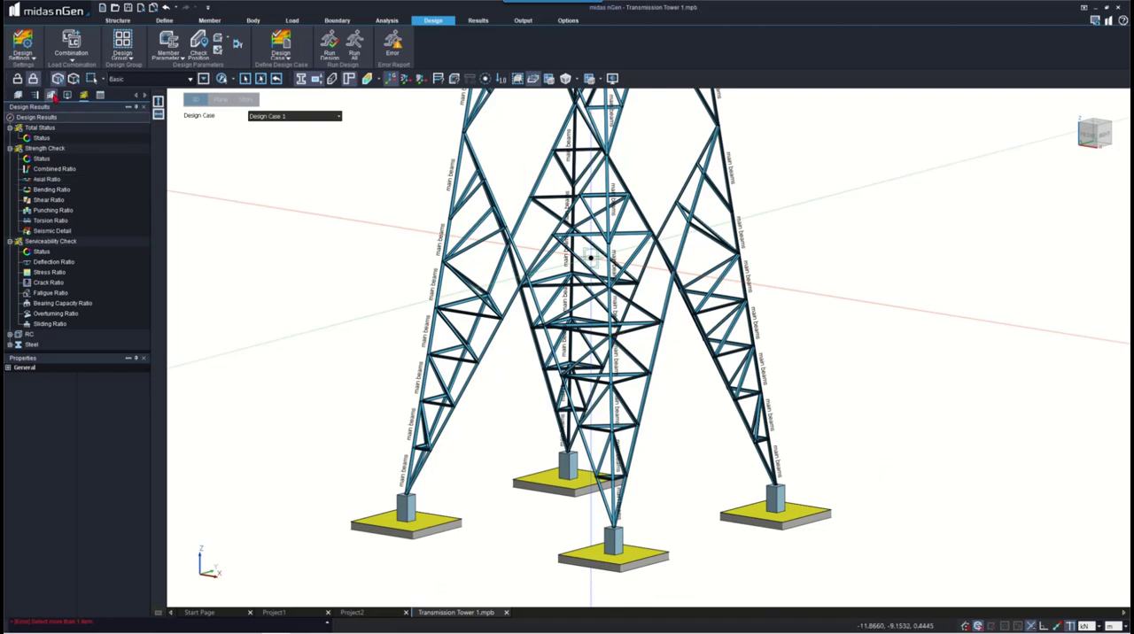
- Find and select the main beams group among the steel column design groups in the design tree
click(52, 96)
scroll(53, 167, up, 4)
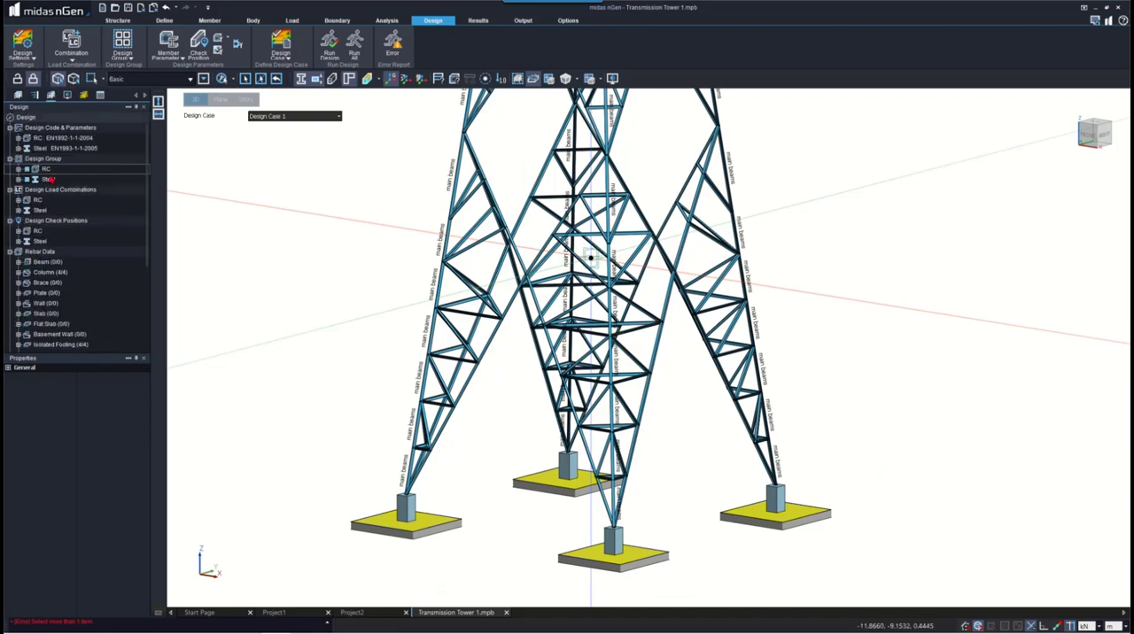
double_click(46, 179)
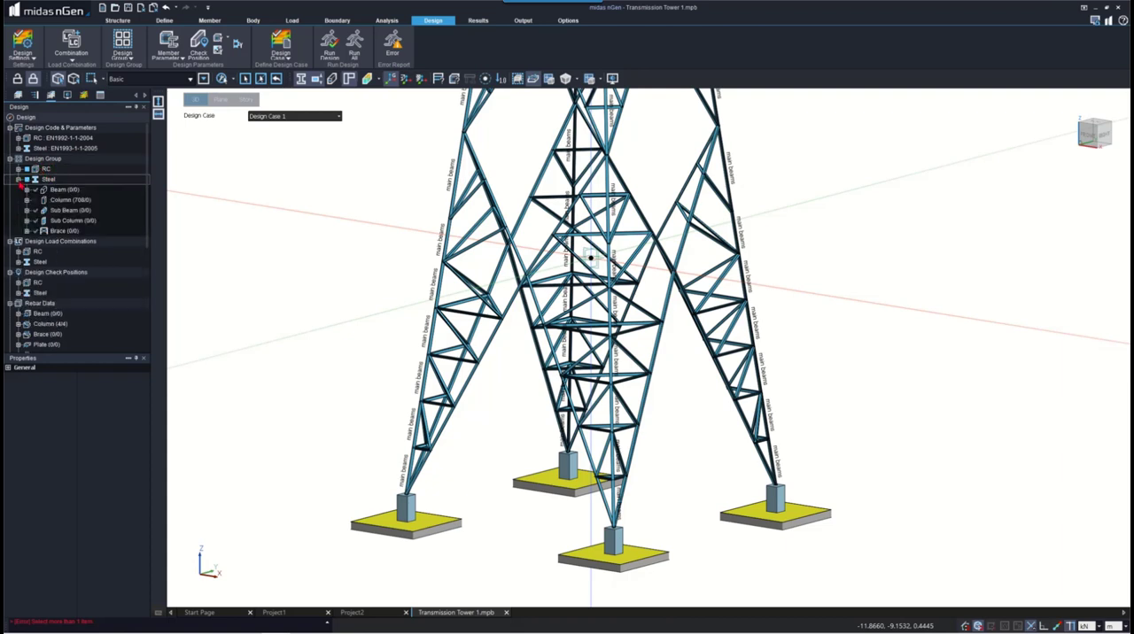
click(28, 200)
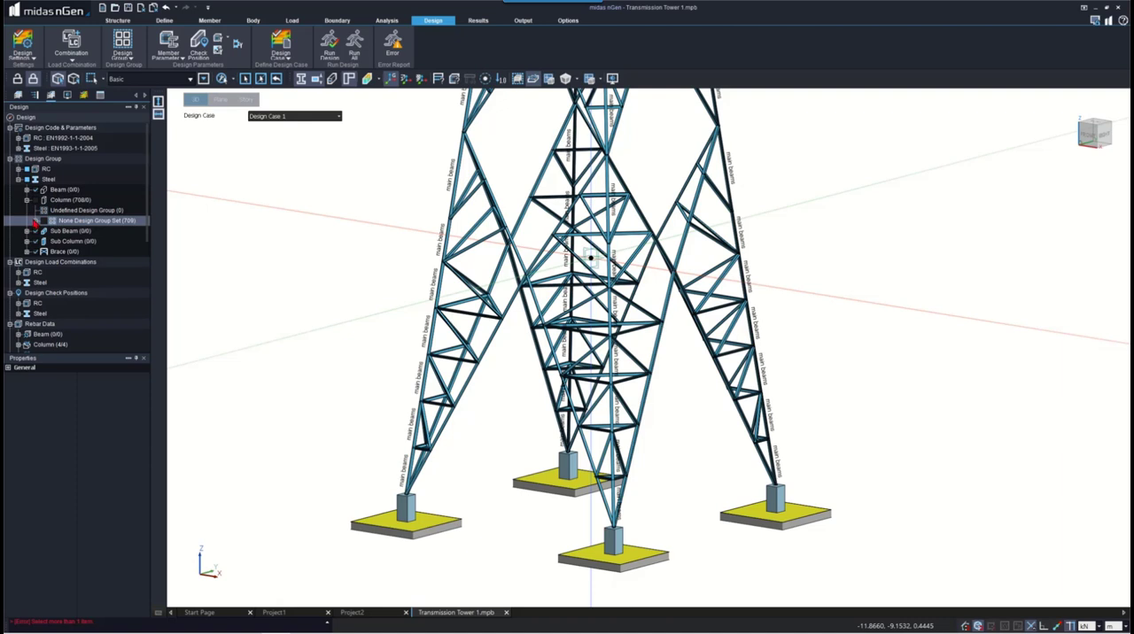
click(35, 221)
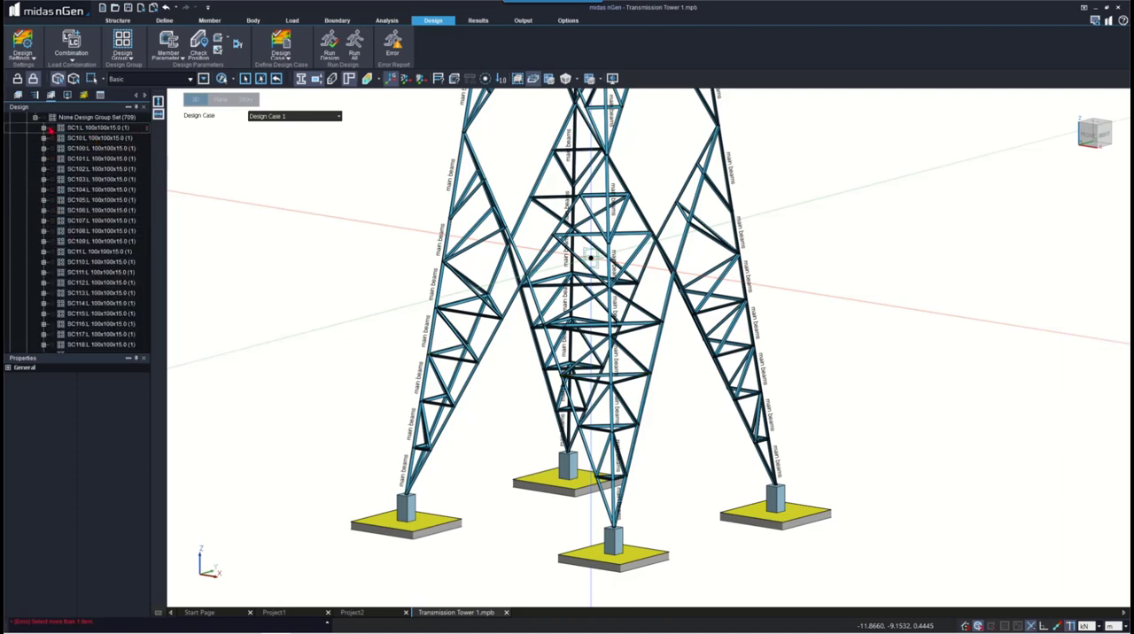
scroll(79, 177, down, 20)
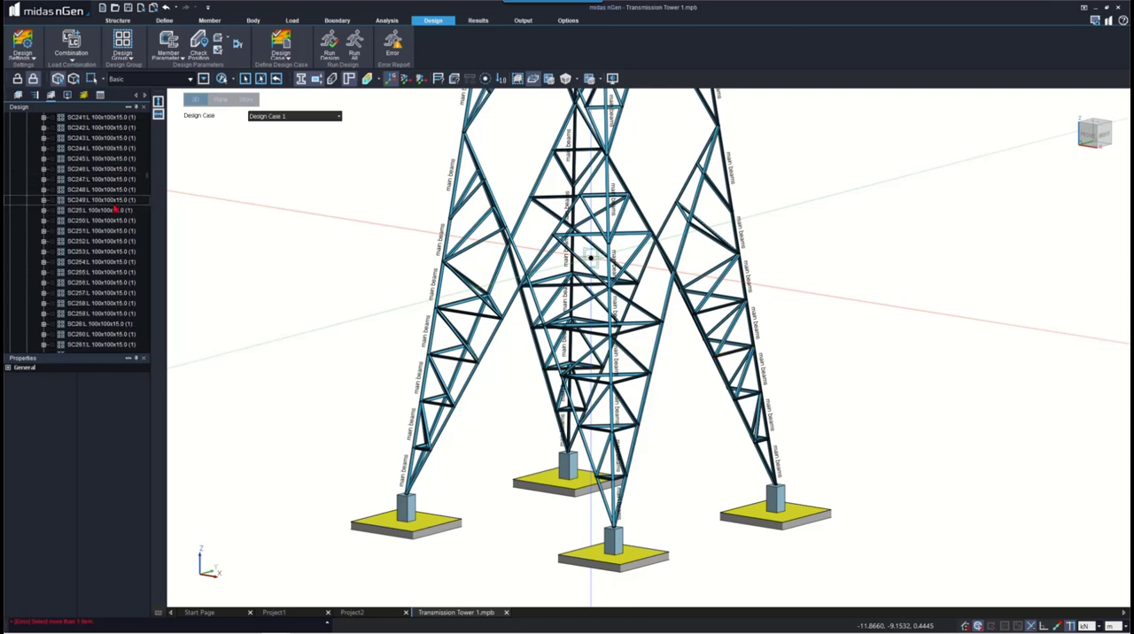
scroll(115, 209, down, 20)
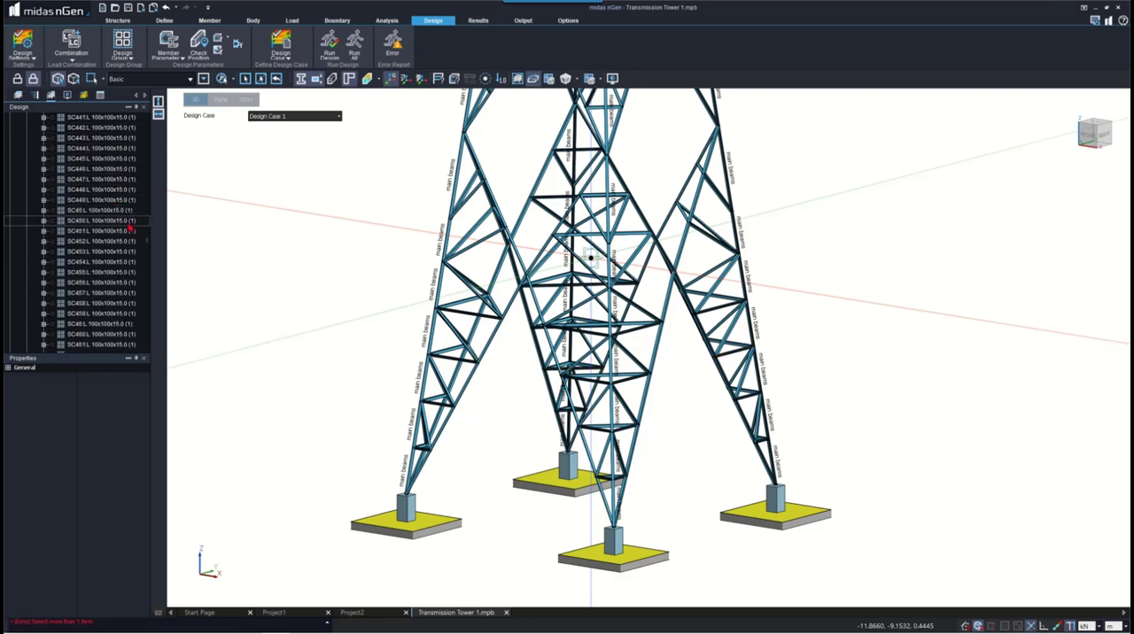
scroll(124, 230, down, 3)
scroll(115, 239, down, 15)
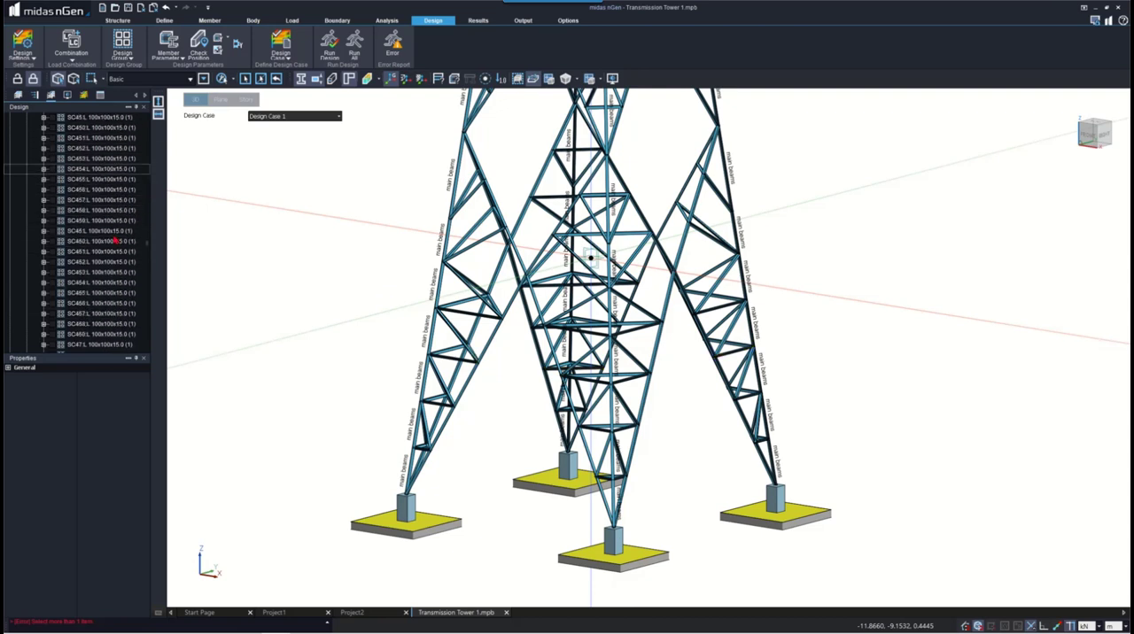
scroll(114, 239, down, 15)
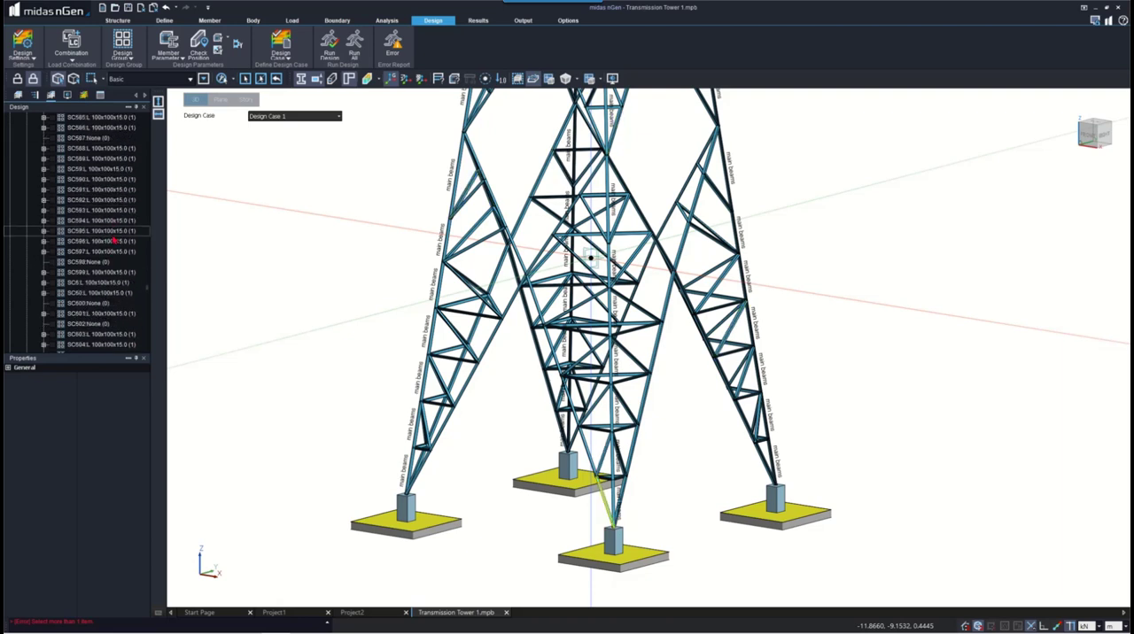
scroll(113, 239, down, 20)
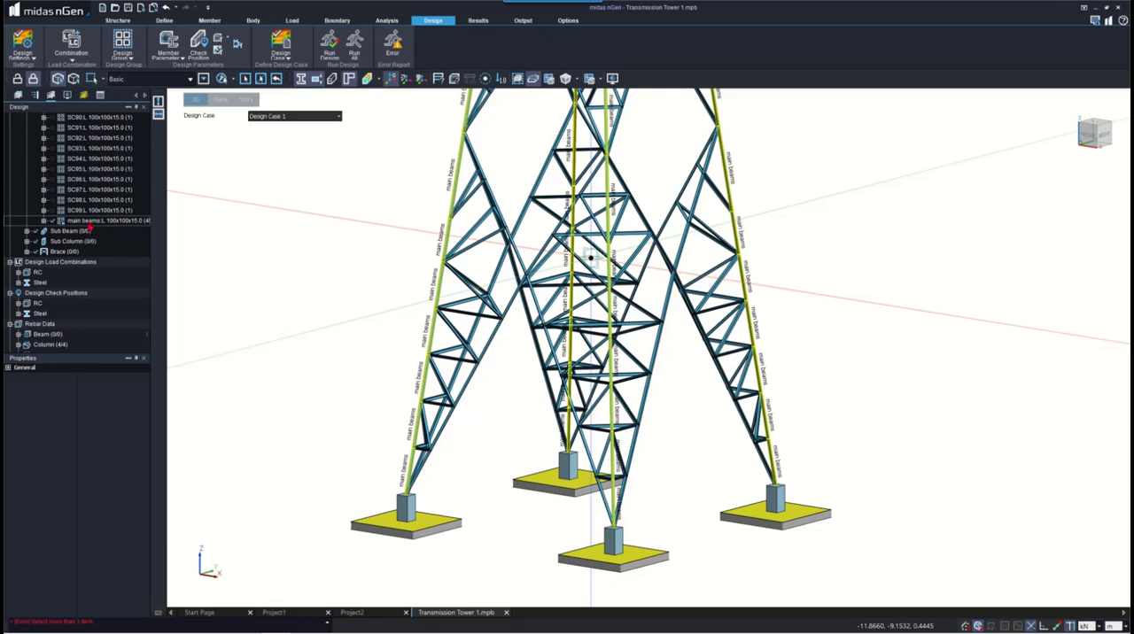
click(90, 222)
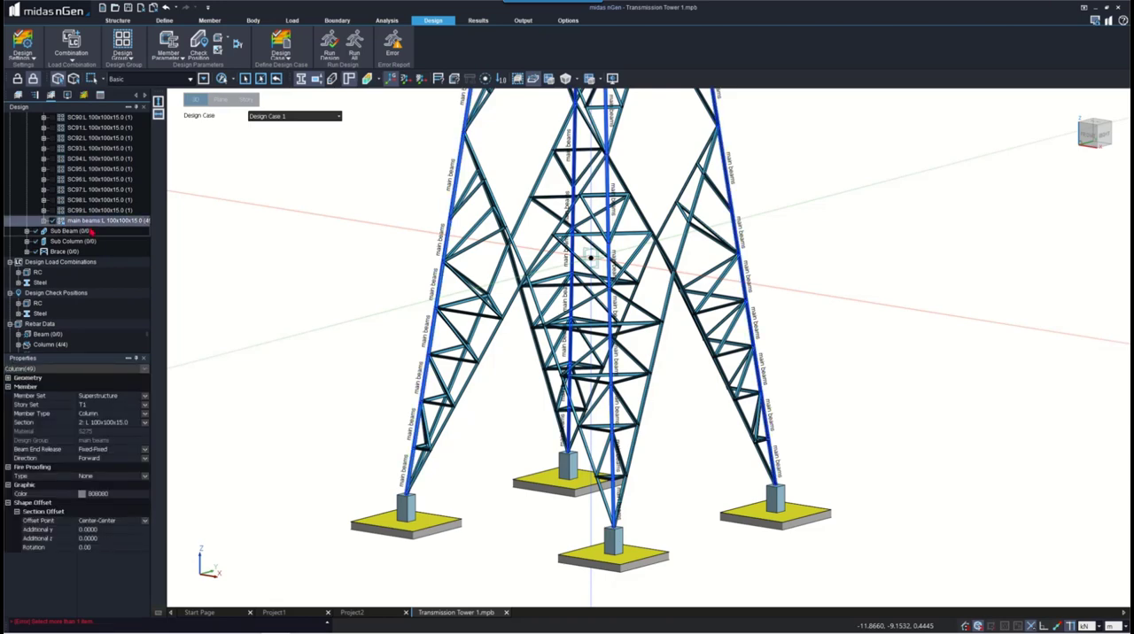
- Examine the member columns of the main beams group and the commands available for the group
click(44, 221)
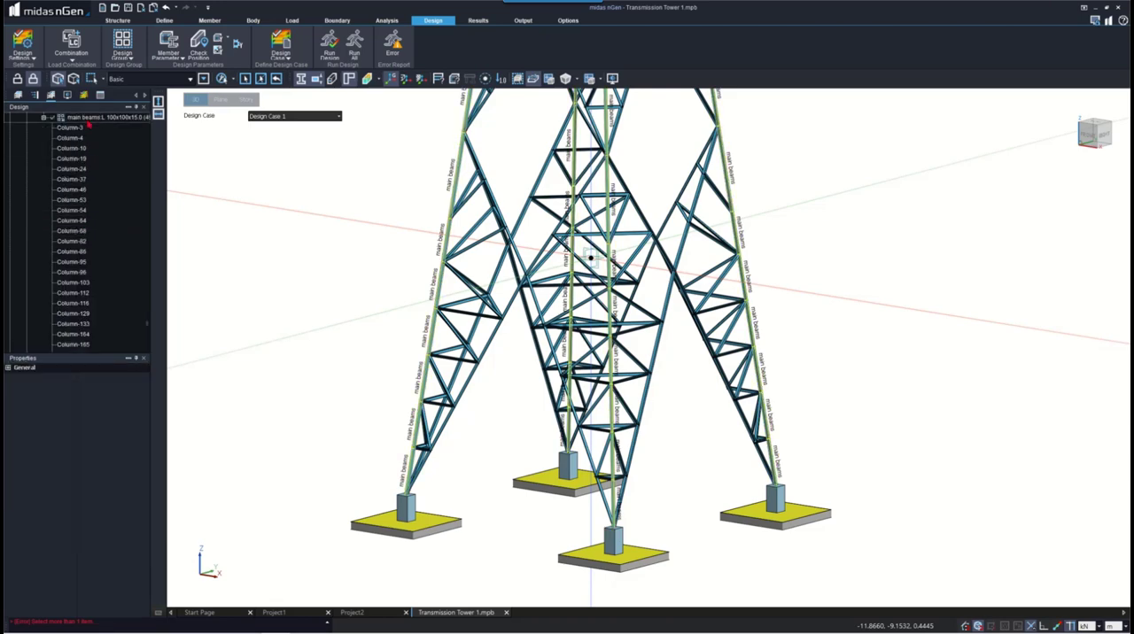
scroll(27, 234, up, 4)
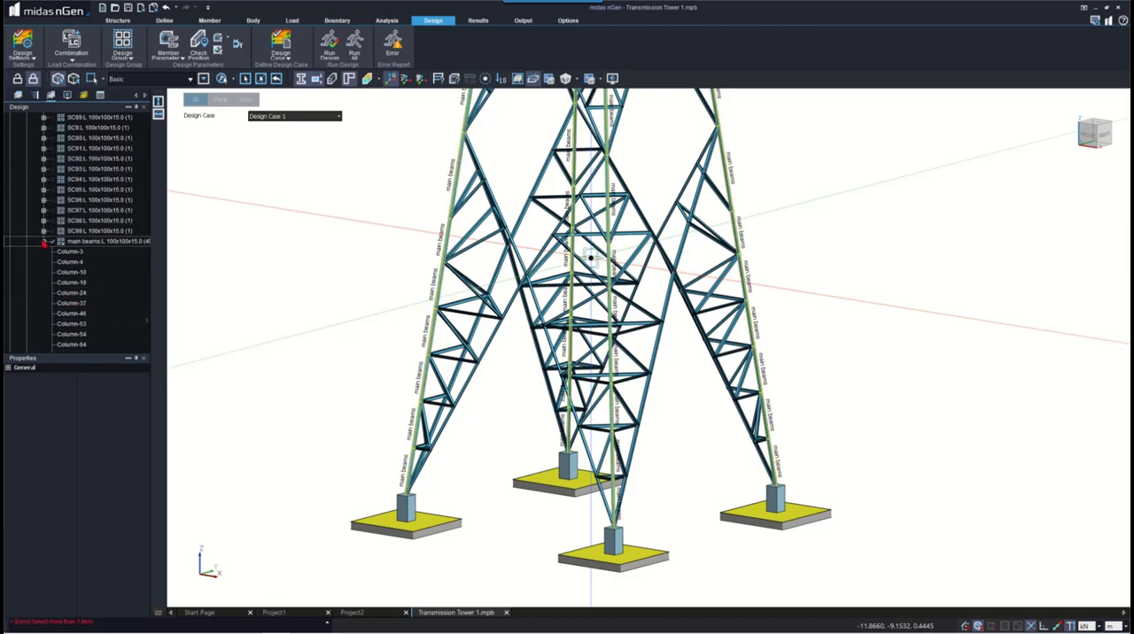
click(44, 241)
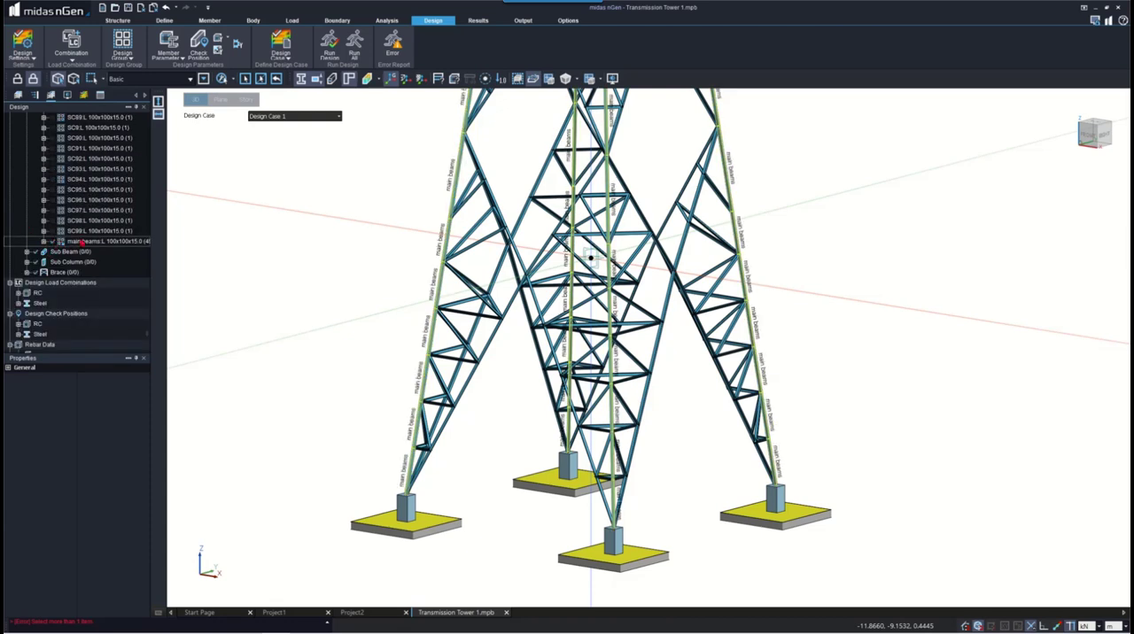
right_click(81, 242)
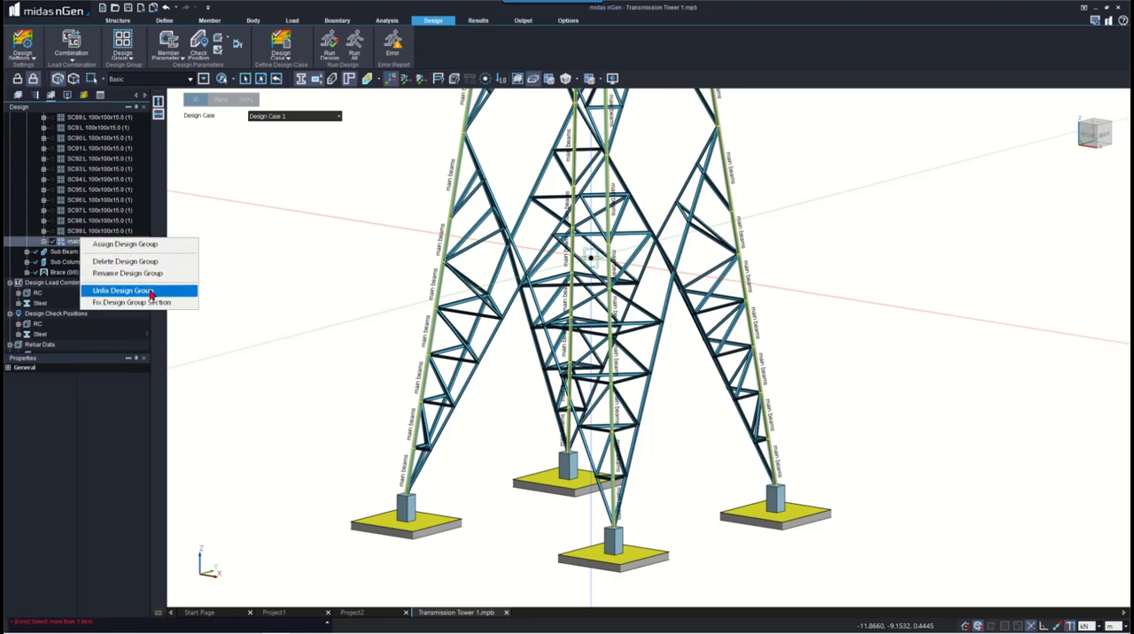
- Change the section of all main beams group columns to EA 150x150x12 and clear the selection
click(69, 242)
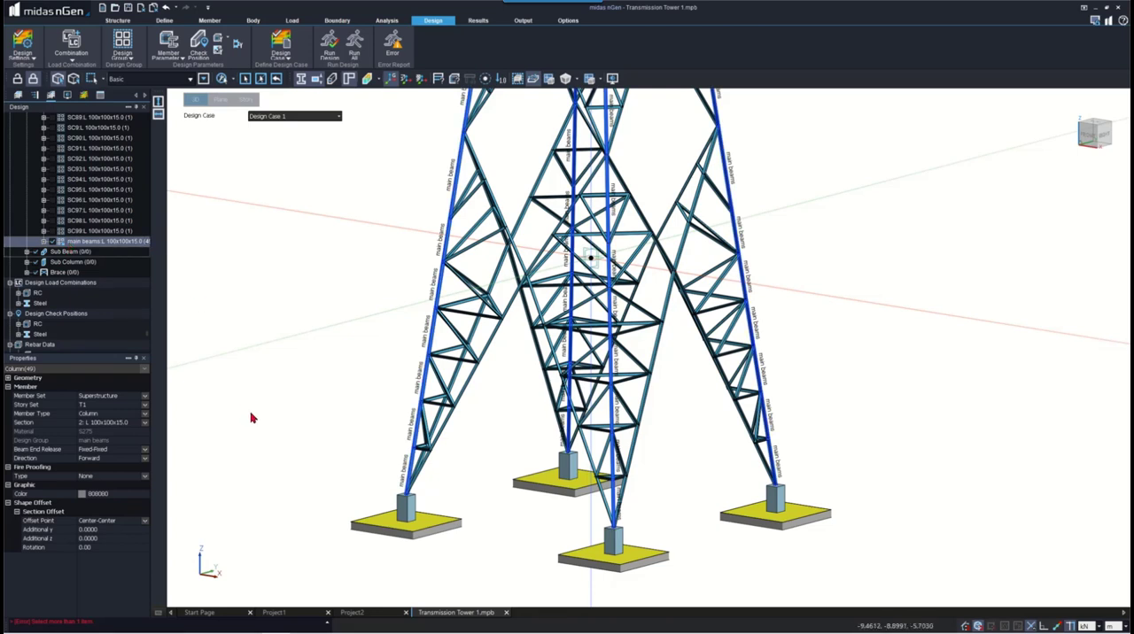
click(110, 423)
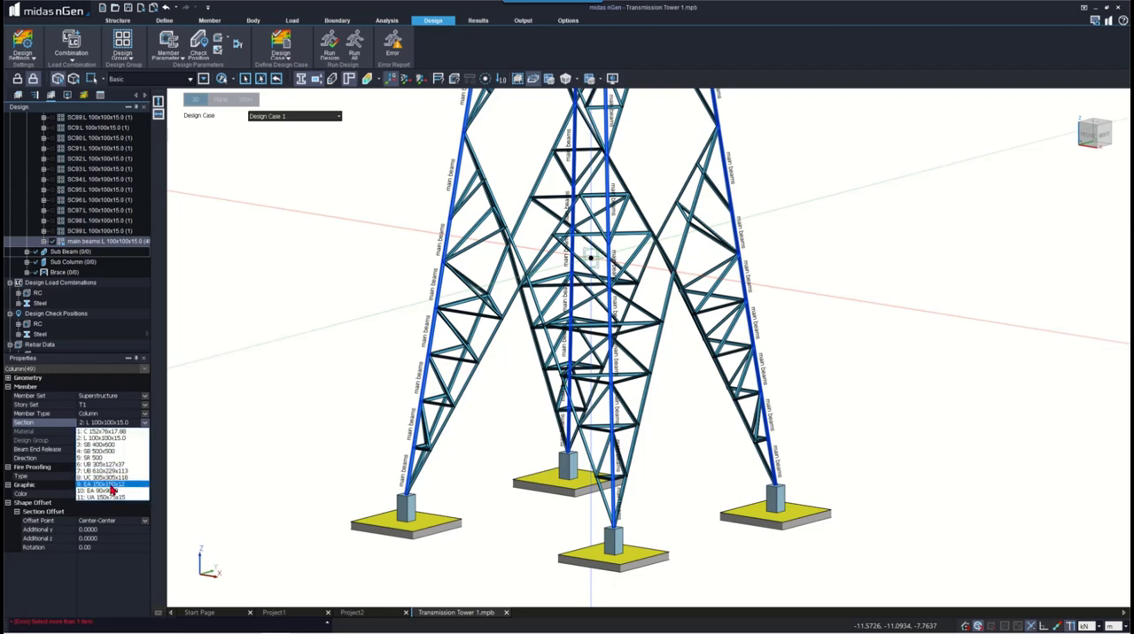
click(104, 488)
click(580, 350)
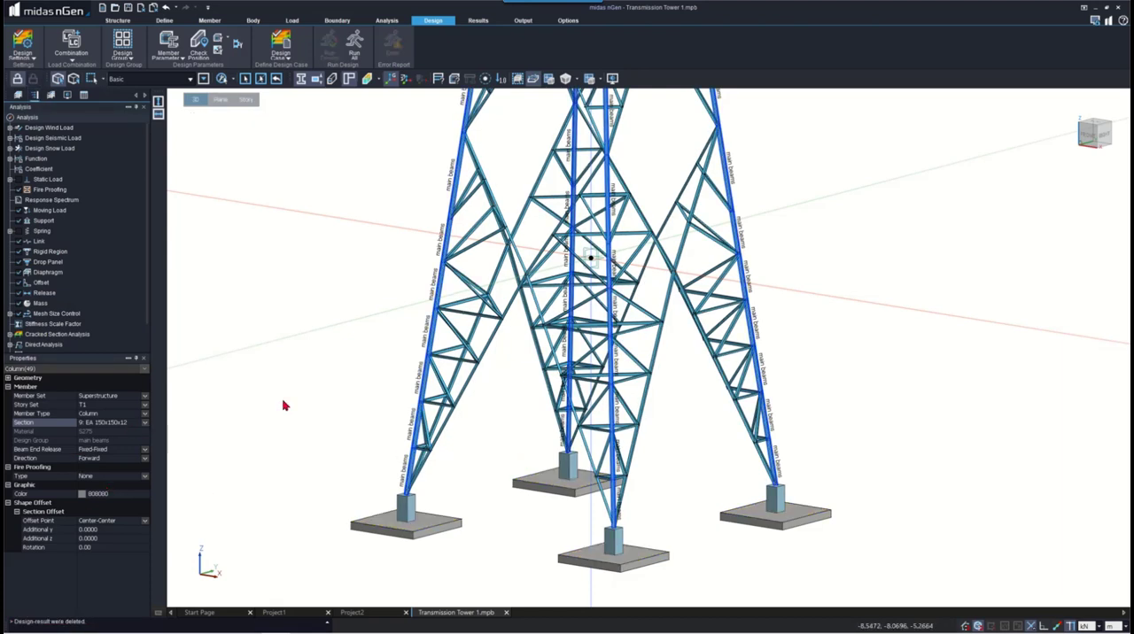
key(Escape)
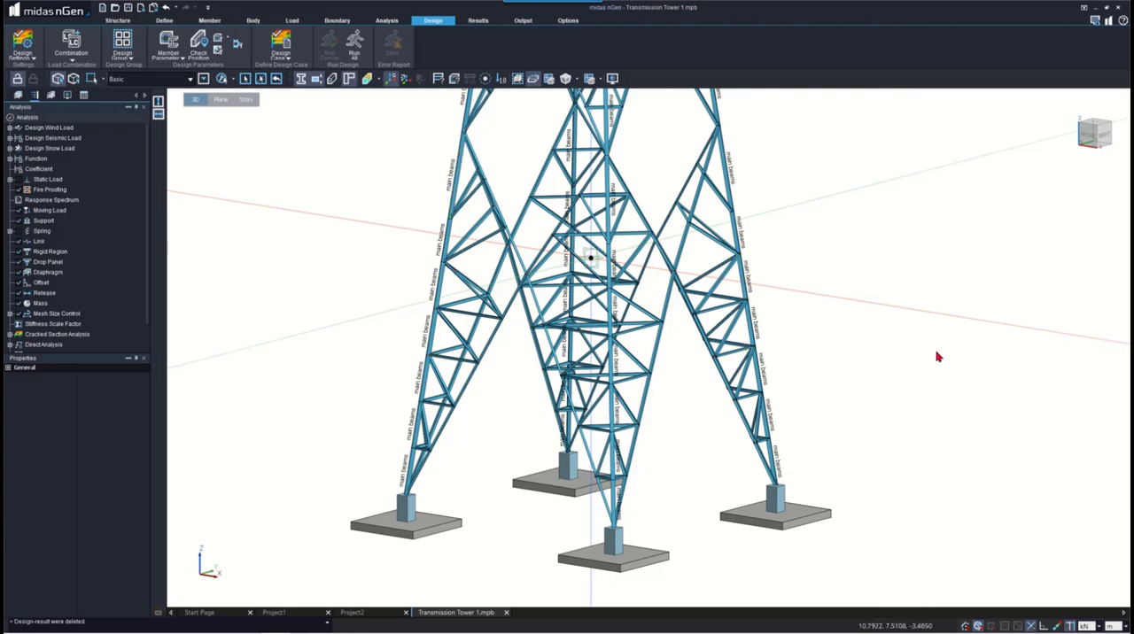
- Hide the main leg columns and select the segments along one inclined edge of the nearest leg down to its footing
middle_drag(762, 511, 730, 520)
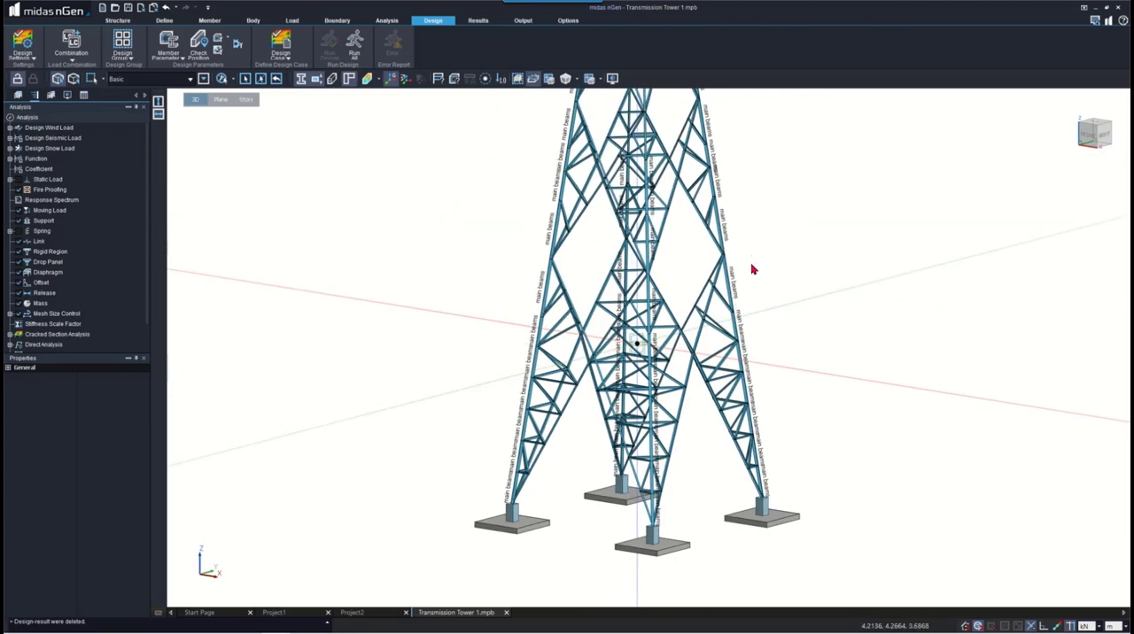
middle_drag(751, 266, 769, 487)
middle_drag(753, 233, 712, 257)
scroll(713, 254, down, 3)
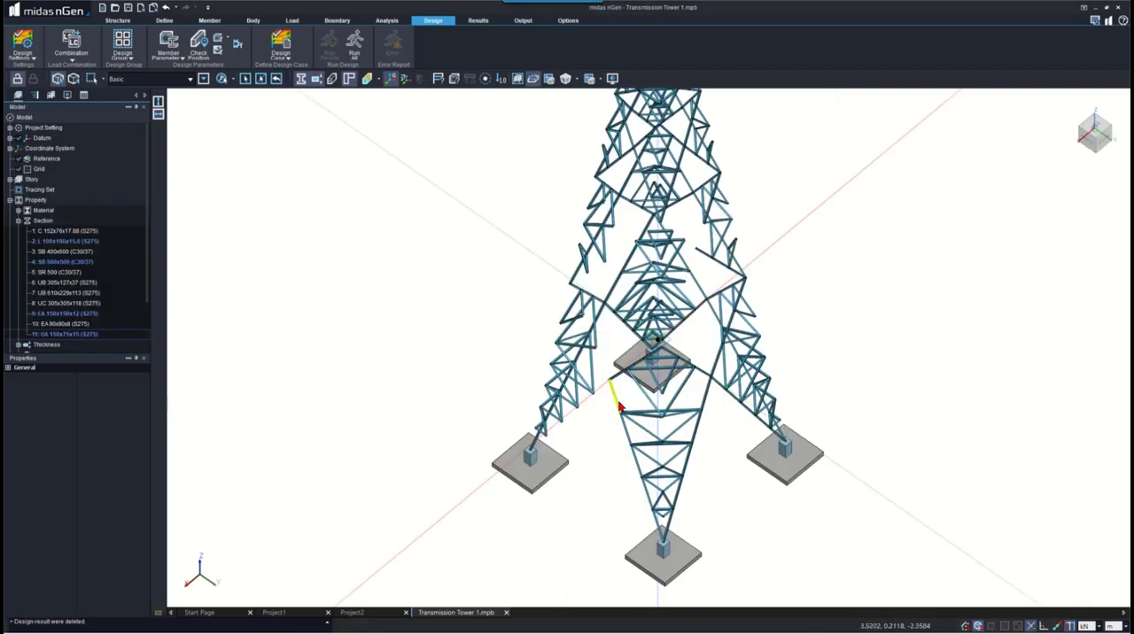
click(618, 400)
click(622, 433)
click(634, 468)
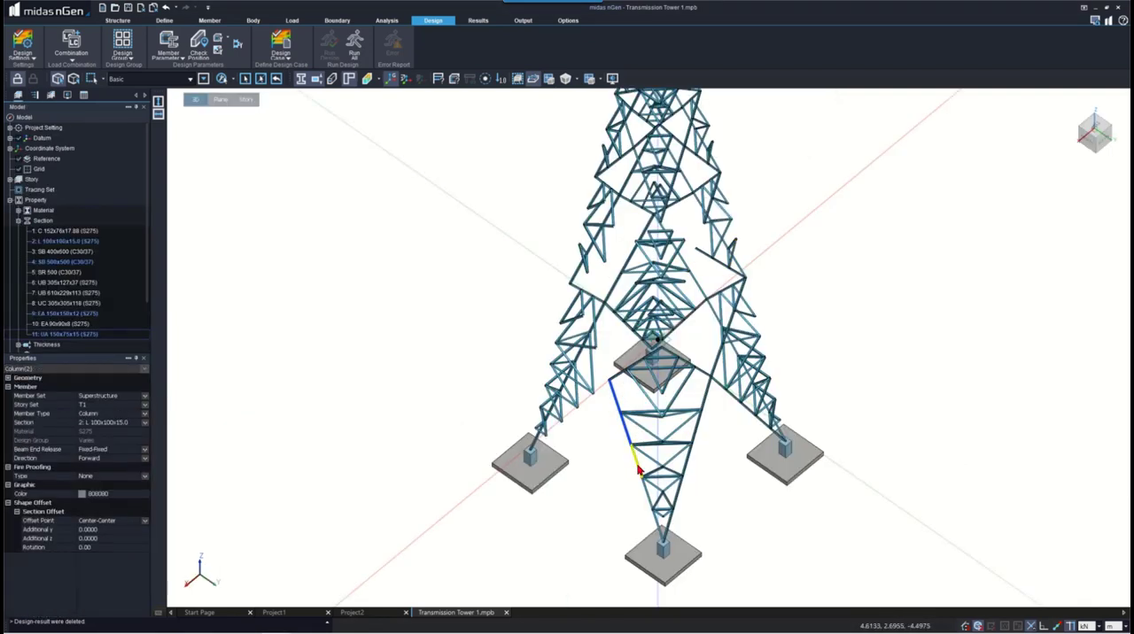
click(648, 497)
click(658, 526)
- Add the segments along the nearest leg's other inclined edge, from the footing up to the junction, to the selection
click(669, 525)
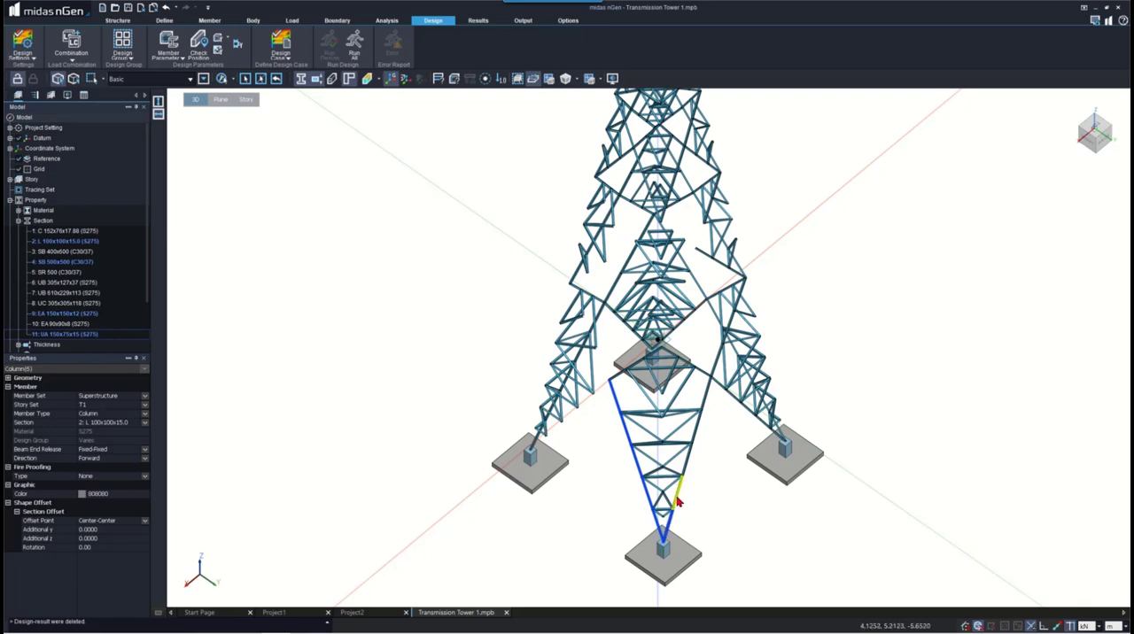
click(678, 492)
click(686, 459)
click(697, 430)
click(709, 392)
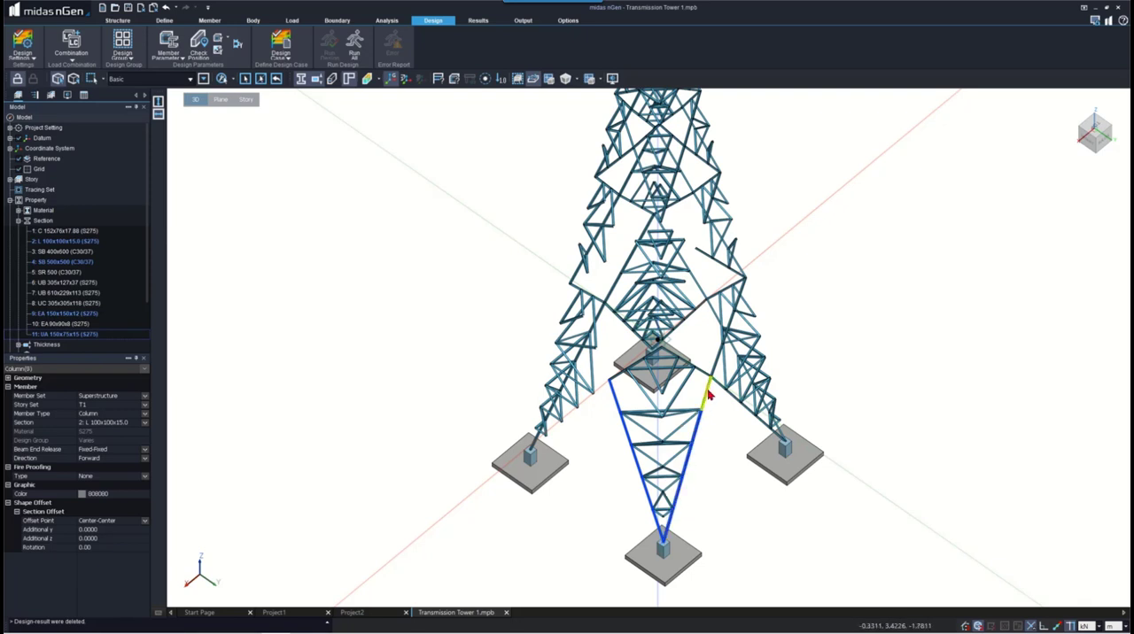
- Add the segments from the junction down to the adjacent leg's footing to the selection, assign section UA 150x75x15, and clear the selection
click(719, 387)
click(732, 399)
click(746, 411)
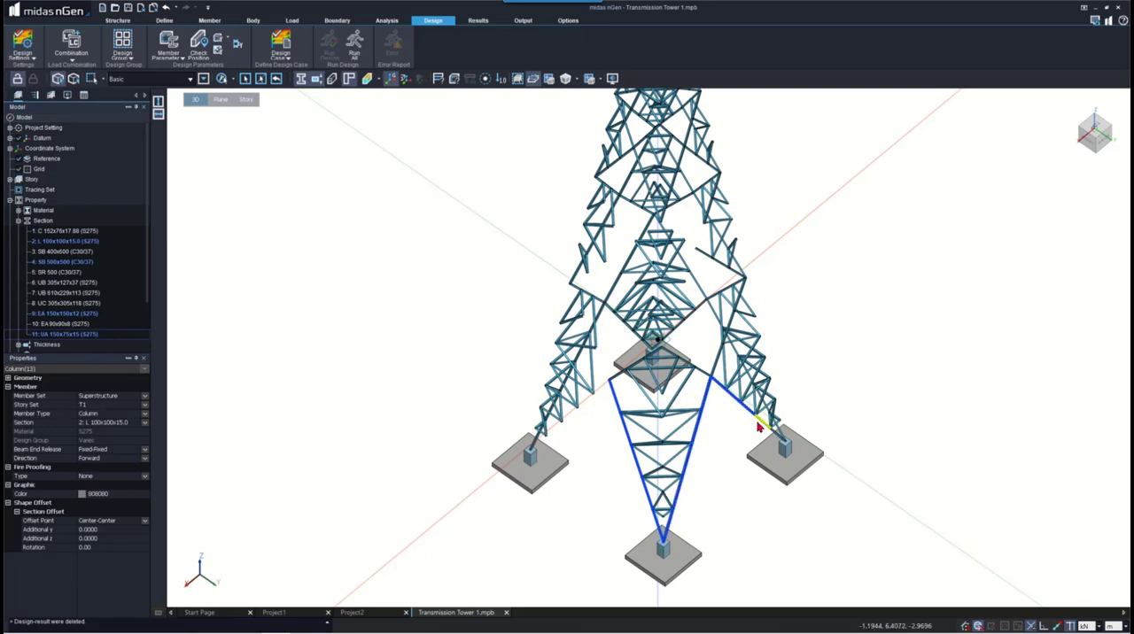
click(761, 422)
click(773, 434)
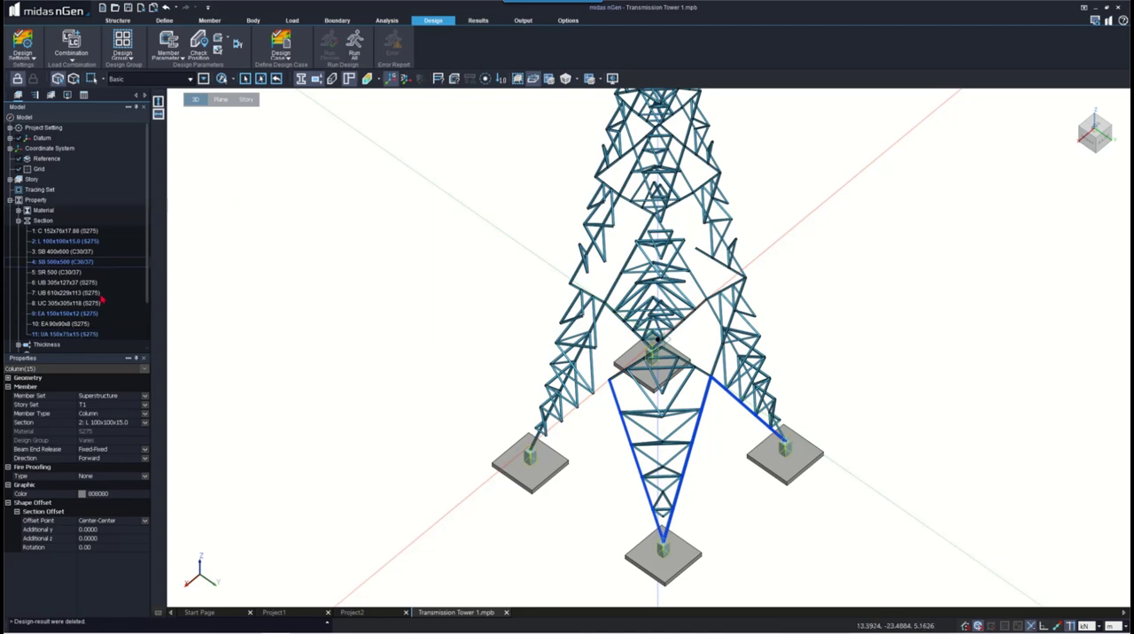
drag(54, 335, 298, 366)
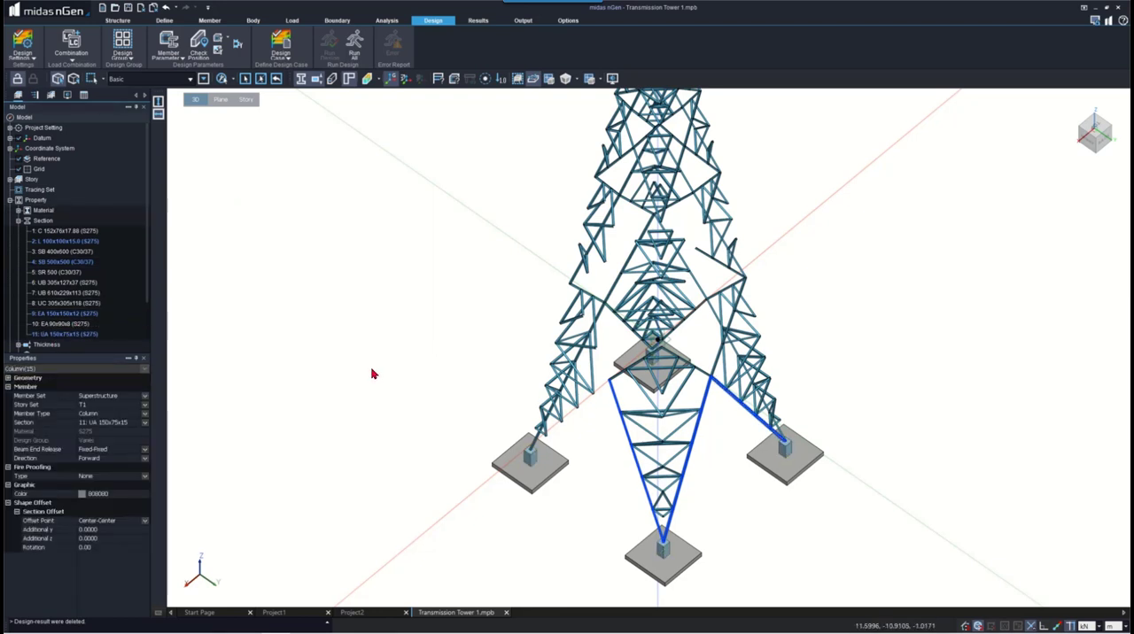
key(Escape)
- Color the tower's members by property, viewing the legs from another side
middle_drag(689, 407, 617, 374)
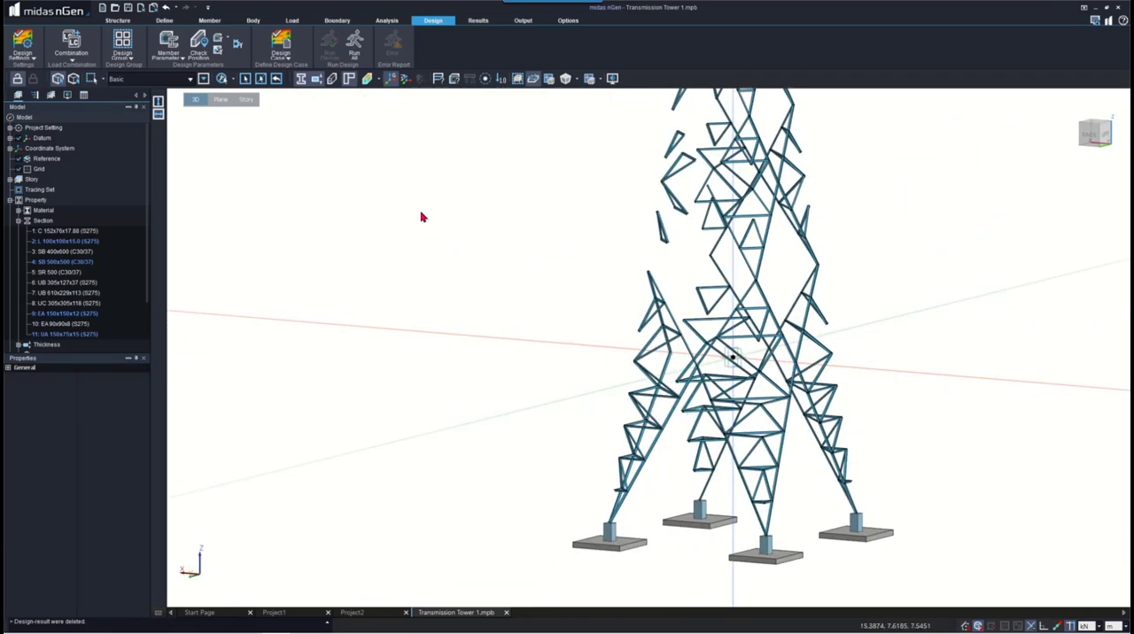
click(382, 82)
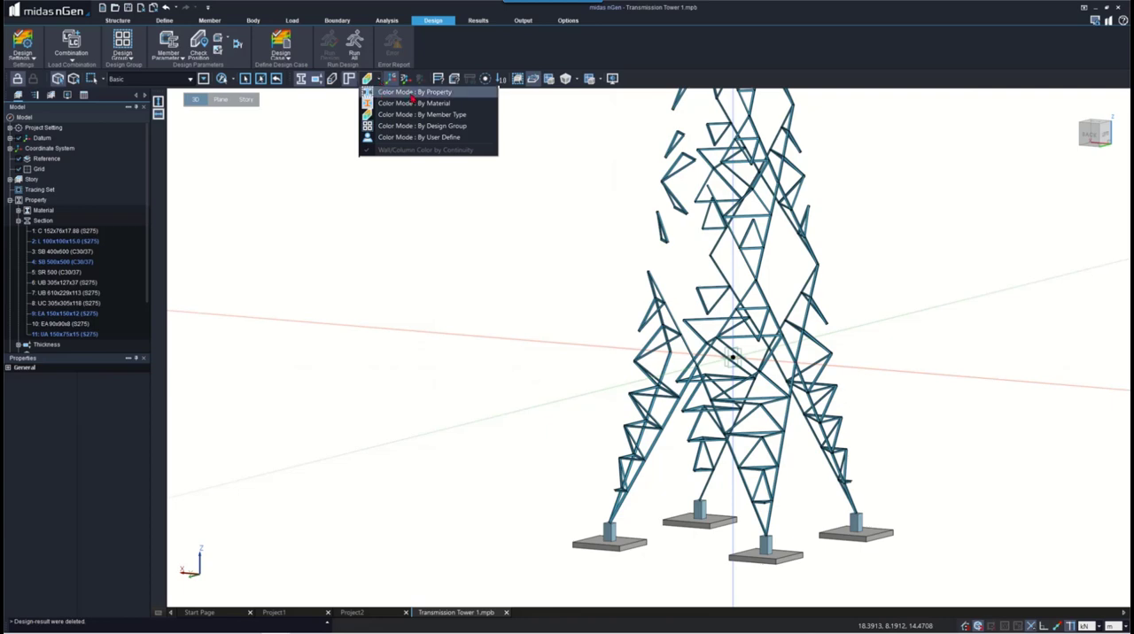
click(414, 92)
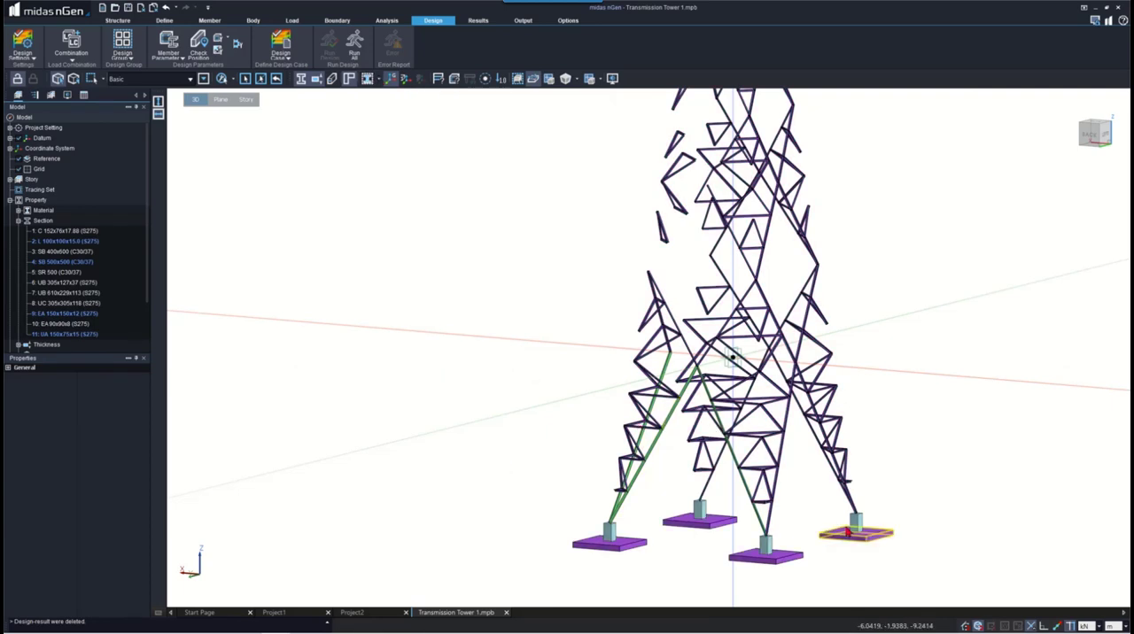
- Select the purple segments from the front leg's footing up to the junction and down to the neighbouring leg's footing
scroll(855, 530, up, 2)
click(742, 522)
click(751, 455)
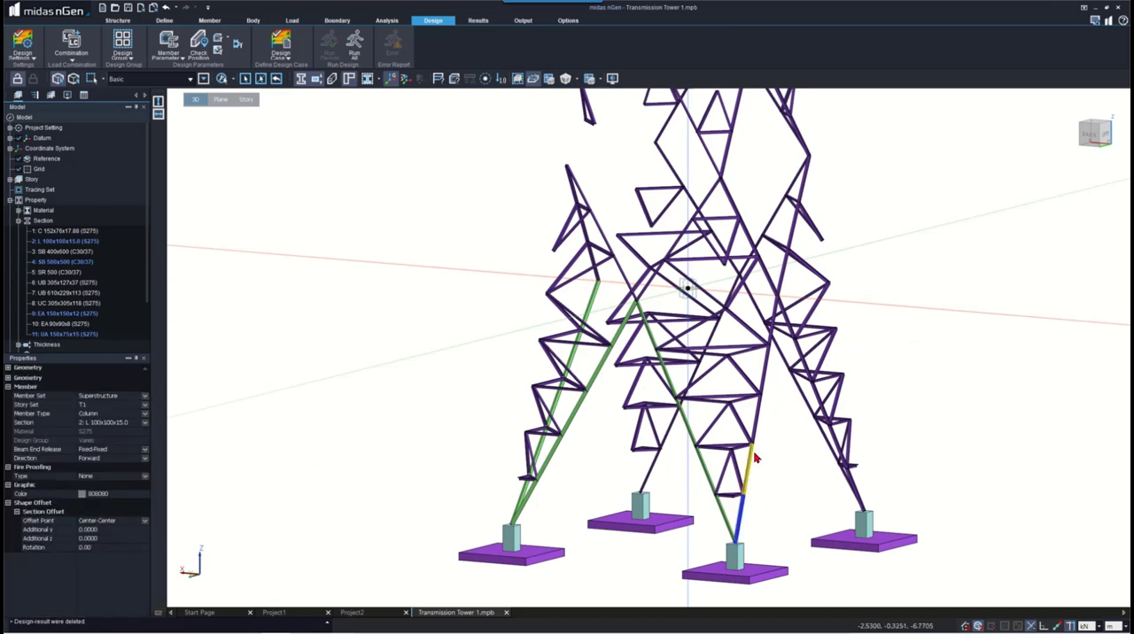
click(767, 365)
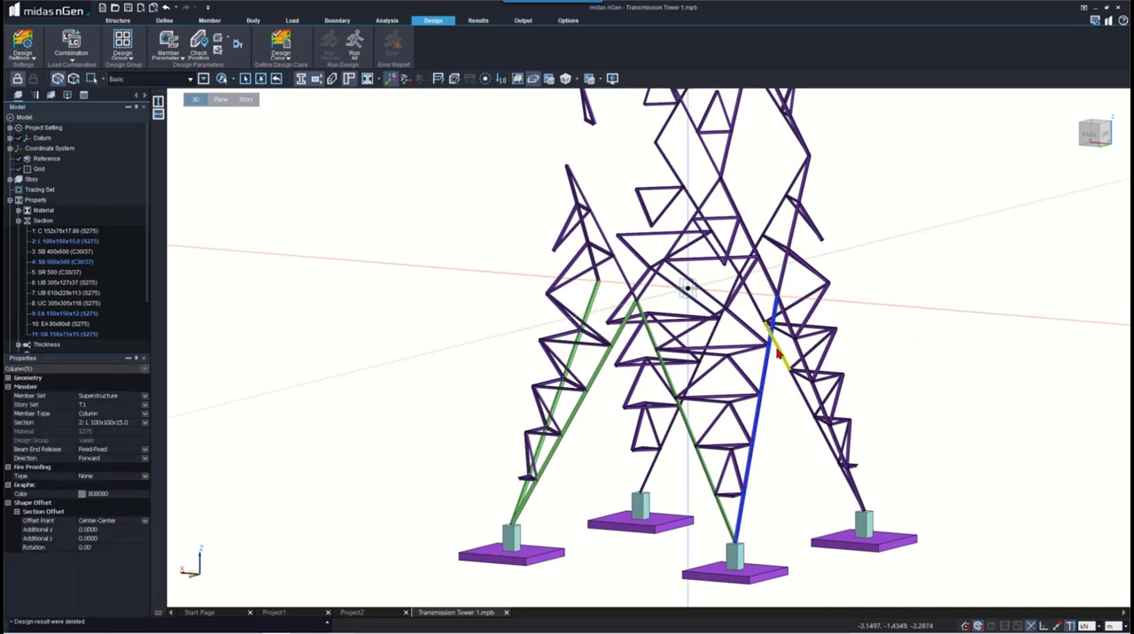
click(781, 359)
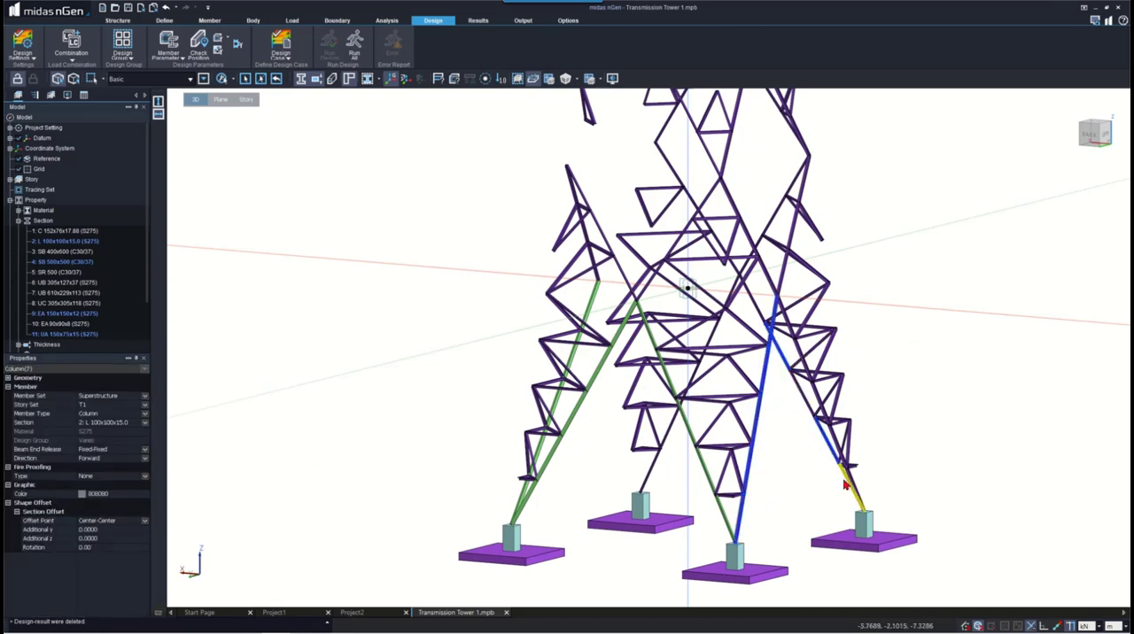
click(847, 473)
- Add the diagonal segments continuing upward from the leg junction into the tower's upper panels to the selection
click(752, 305)
click(725, 252)
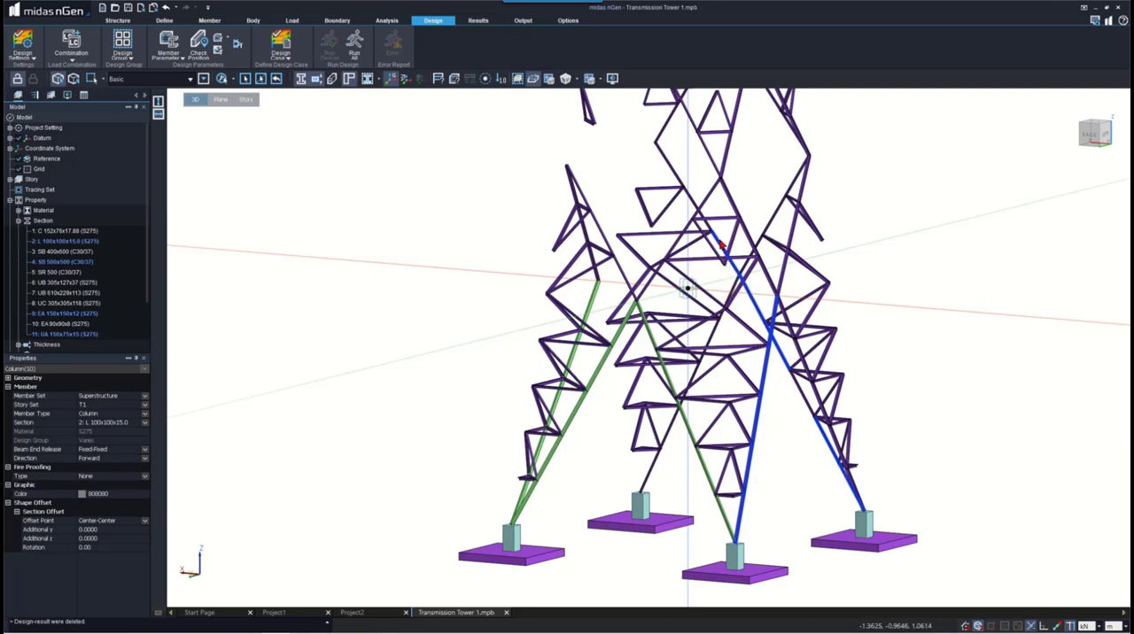
click(697, 211)
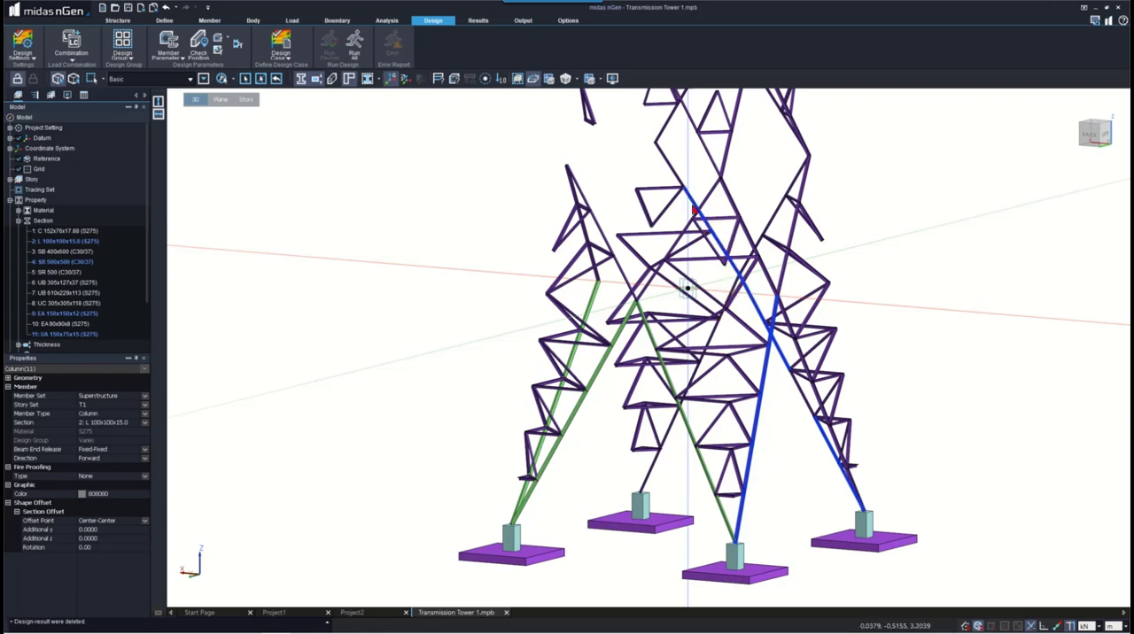
click(670, 164)
click(682, 139)
mouse_move(858, 429)
middle_down()
mouse_move(819, 414)
mouse_move(785, 425)
mouse_move(793, 458)
mouse_move(789, 444)
middle_up()
click(900, 480)
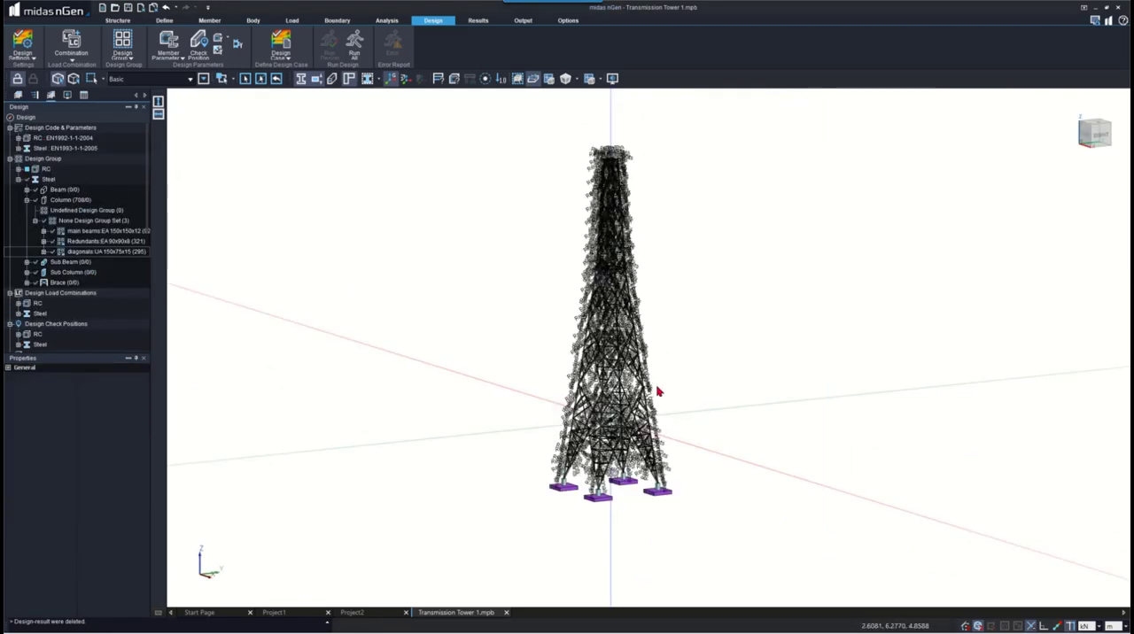
- Highlight the members of the main beams, Redundants and diagonals design groups, and turn off the display of their design group set
click(62, 231)
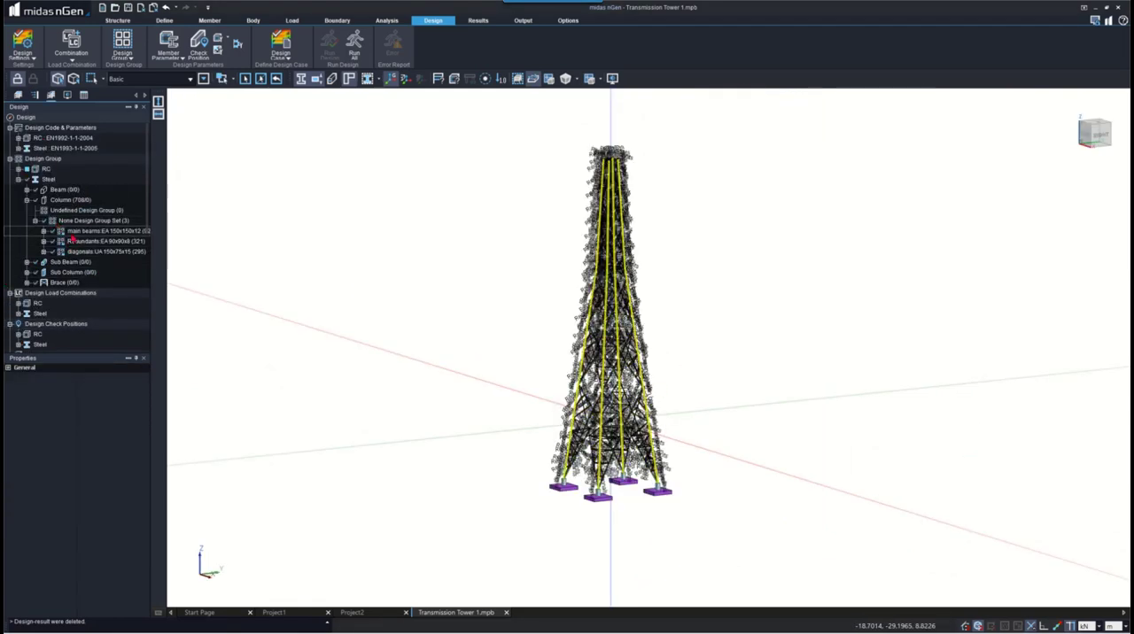
click(75, 241)
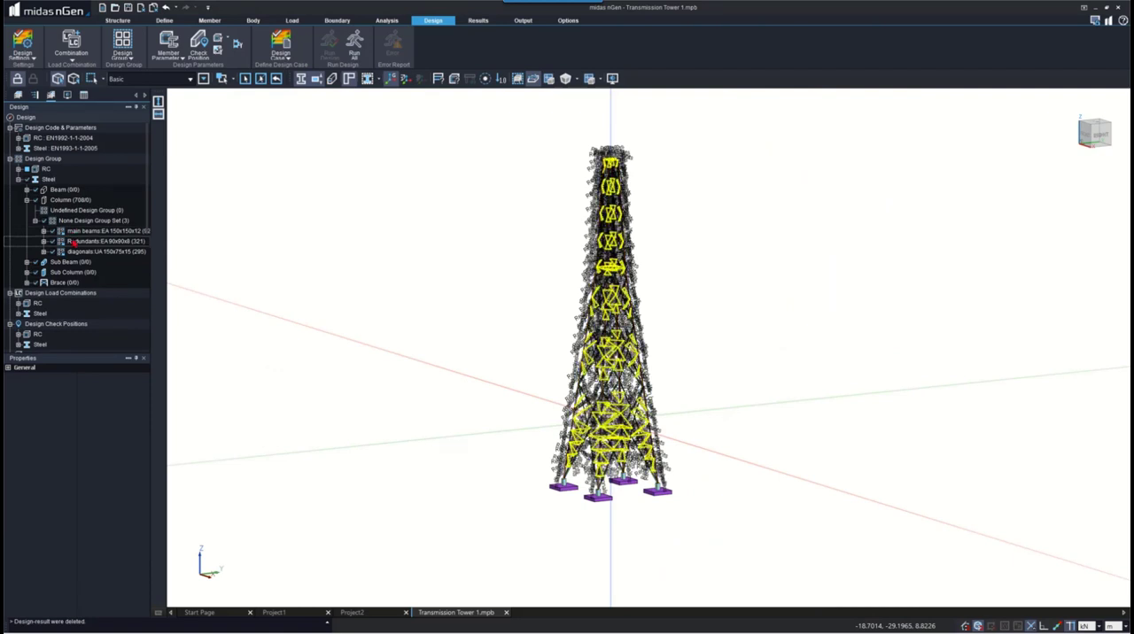
click(78, 252)
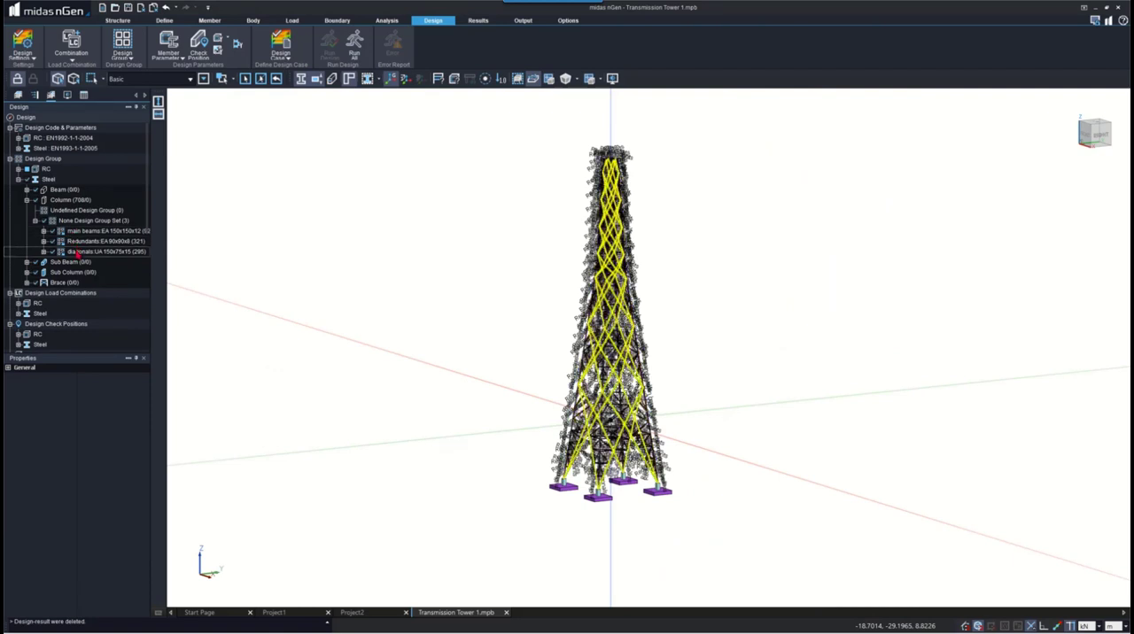
click(43, 230)
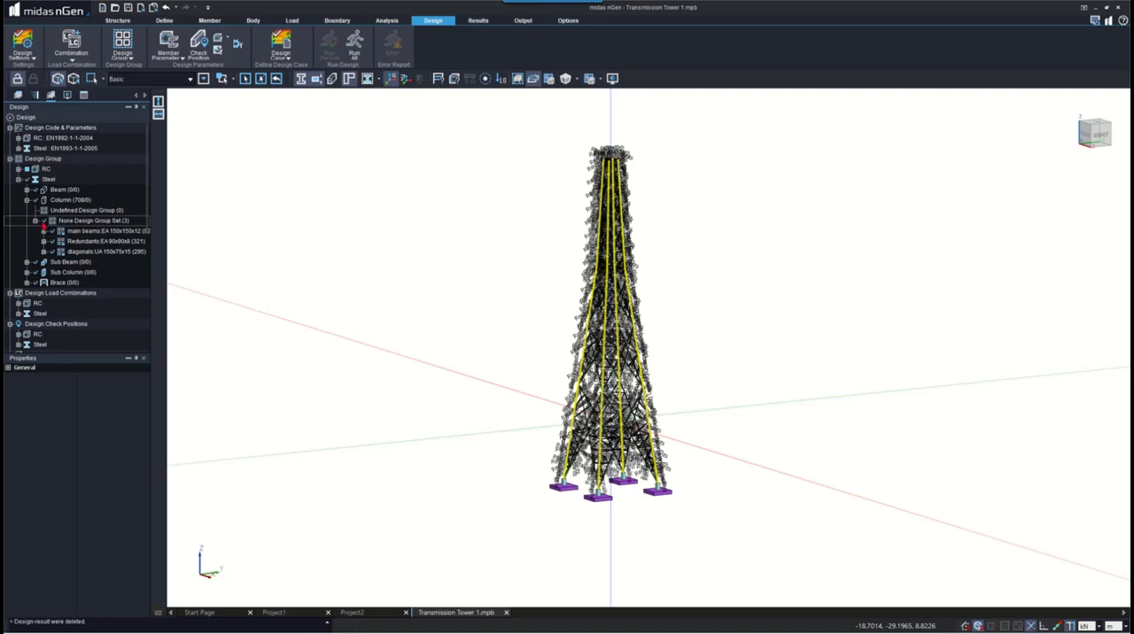
click(44, 221)
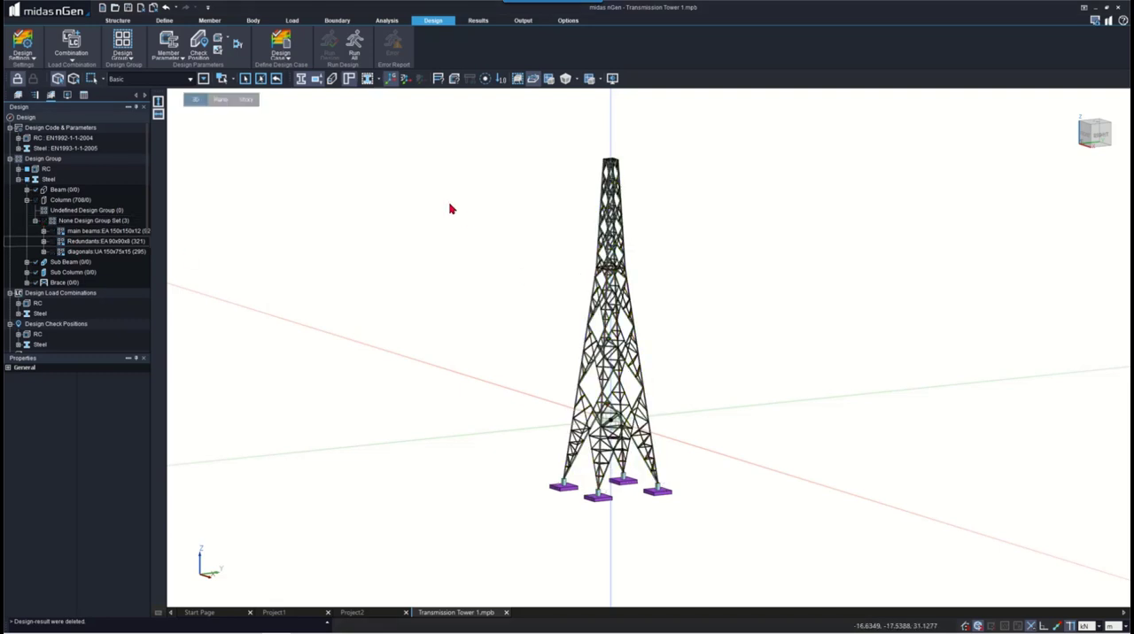
- Run all with Analysis for Design-1 and Design Case 1, and open the Total Status and Strength Check design results
click(354, 45)
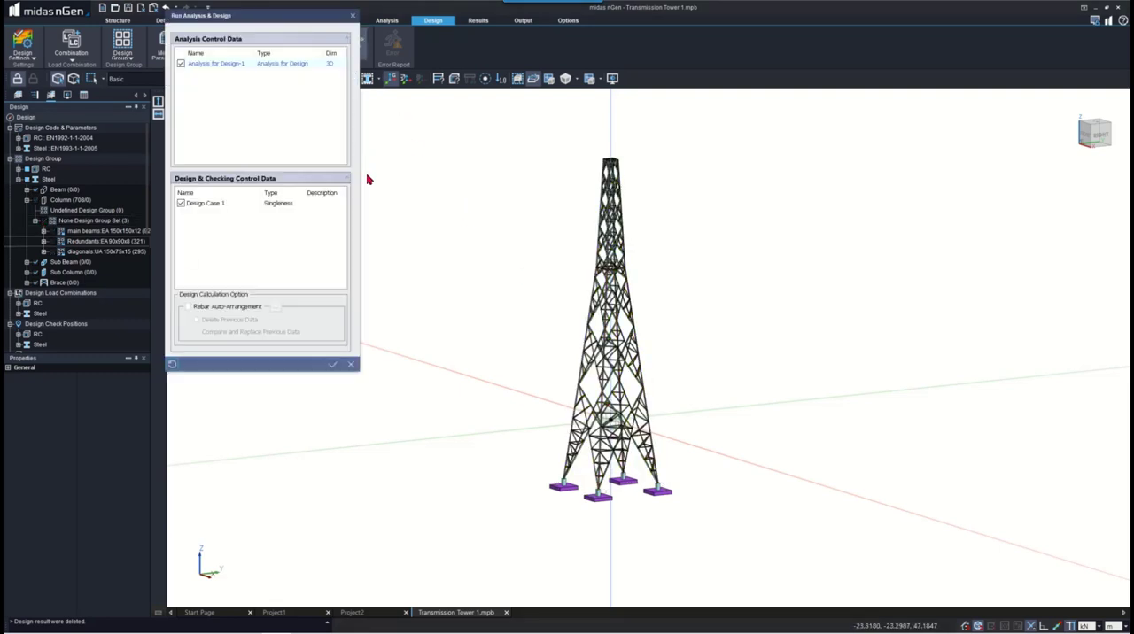
click(332, 364)
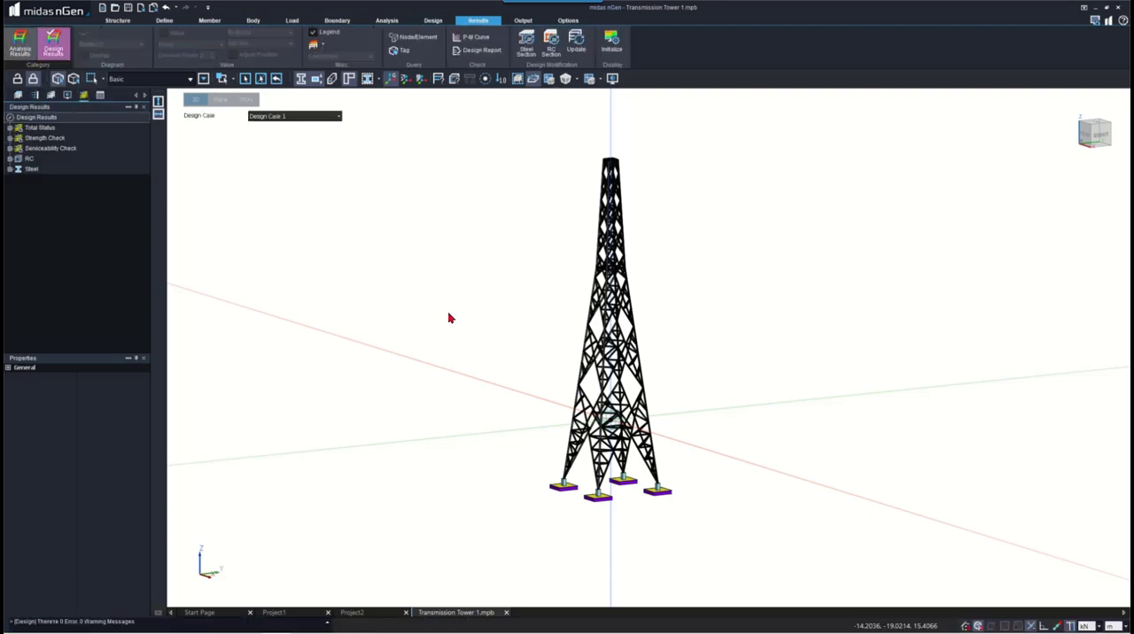
double_click(38, 129)
click(41, 138)
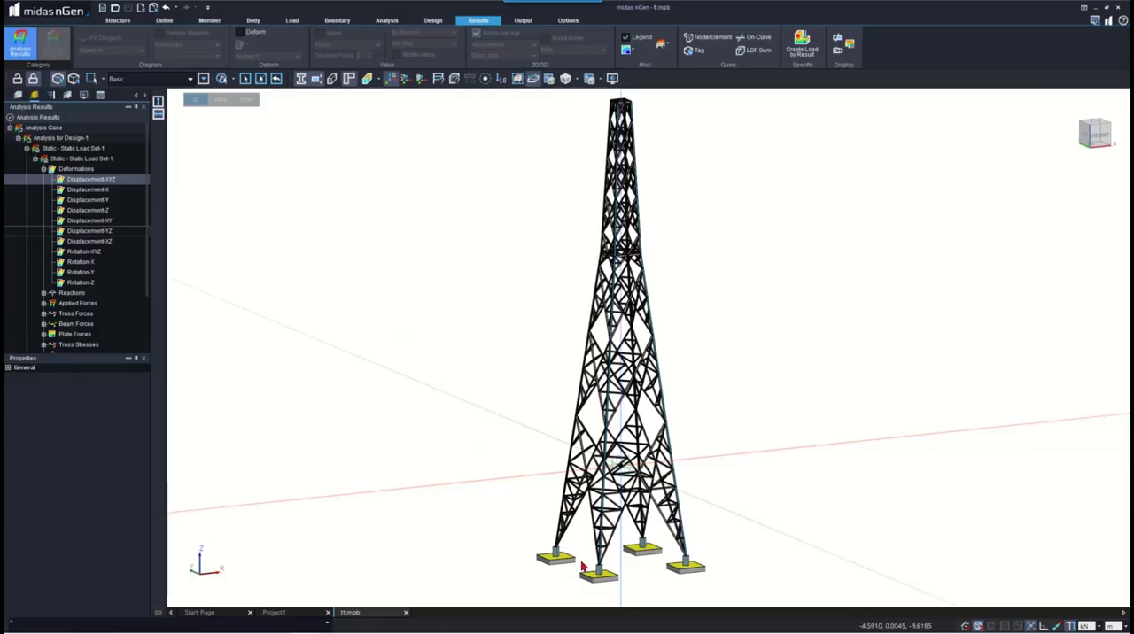
- Examine the steel column design groups in tt.mpb and select the Main EA 150x150x12 group's columns to inspect their properties
scroll(526, 489, up, 2)
click(66, 94)
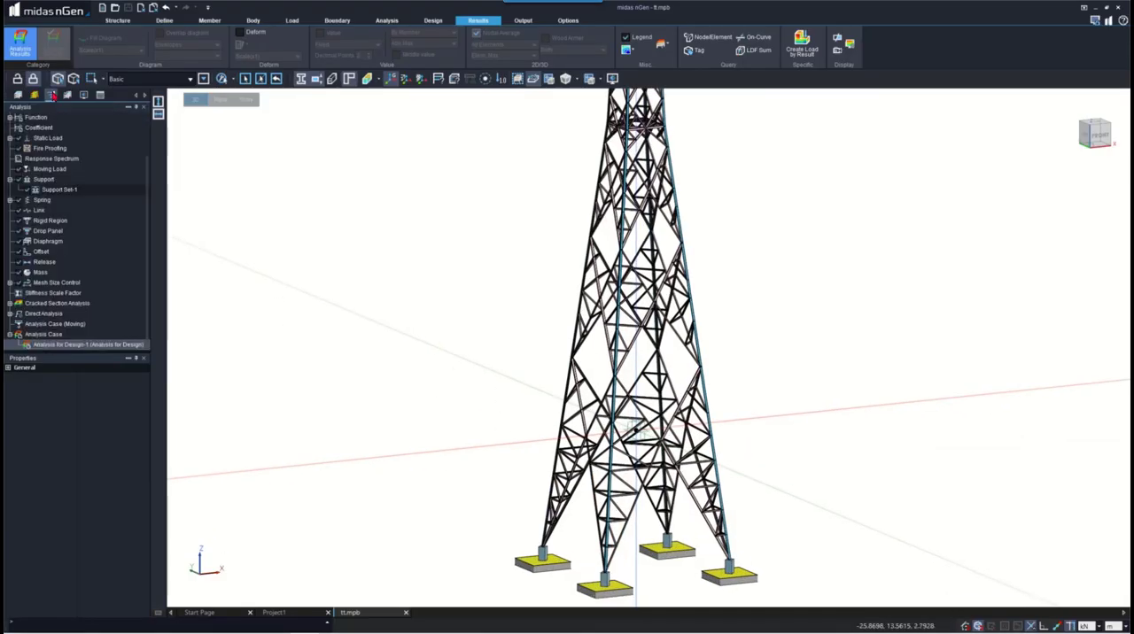
click(65, 97)
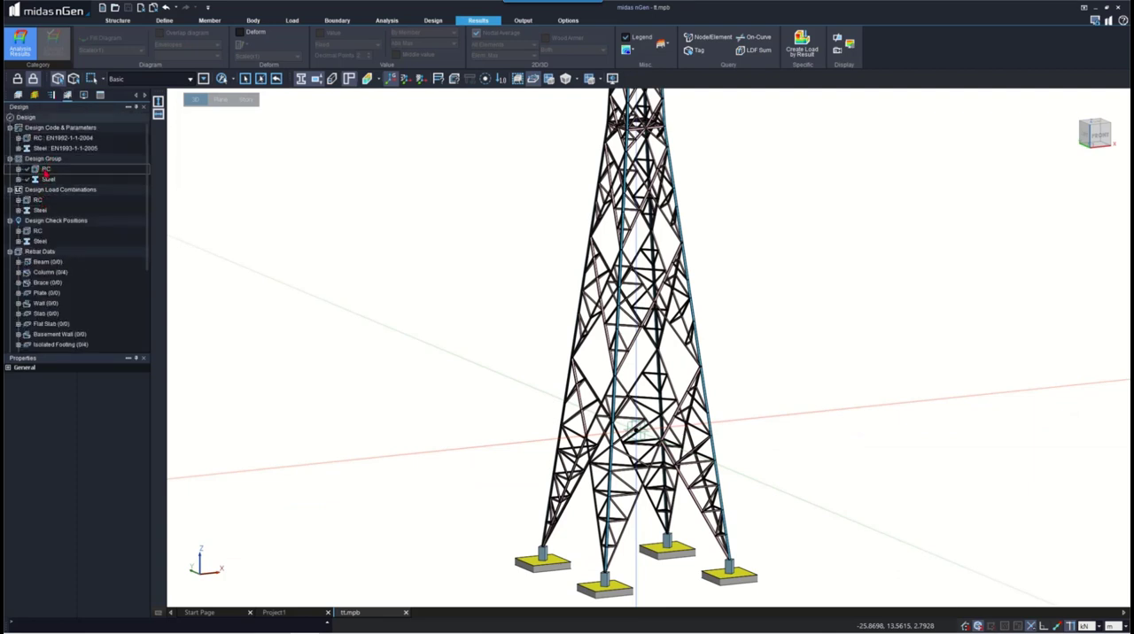
click(19, 179)
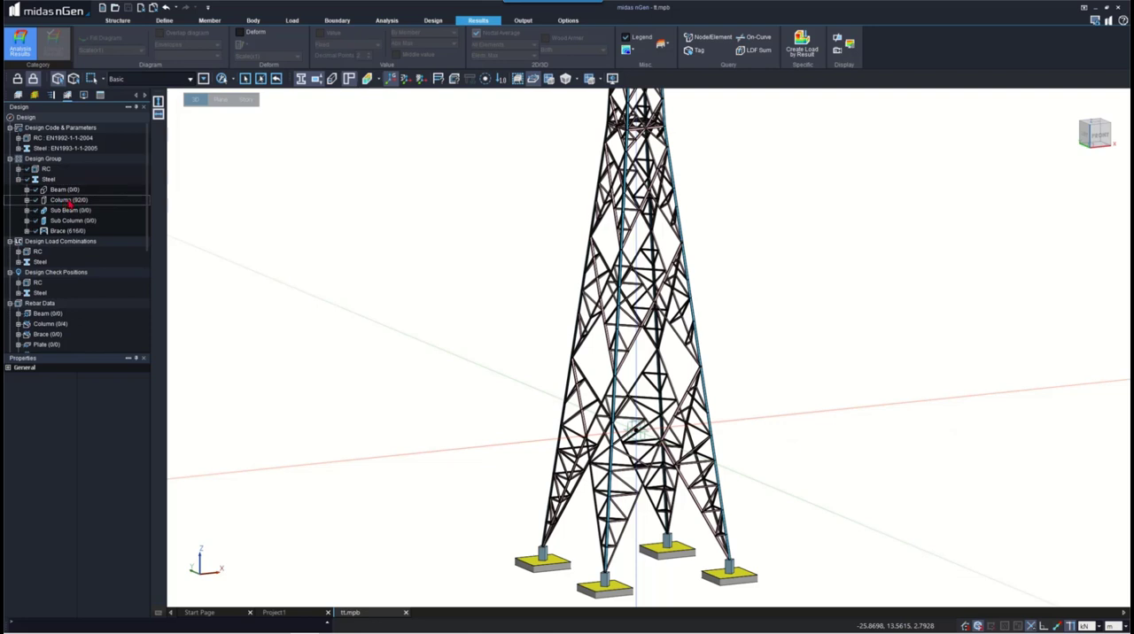
double_click(69, 203)
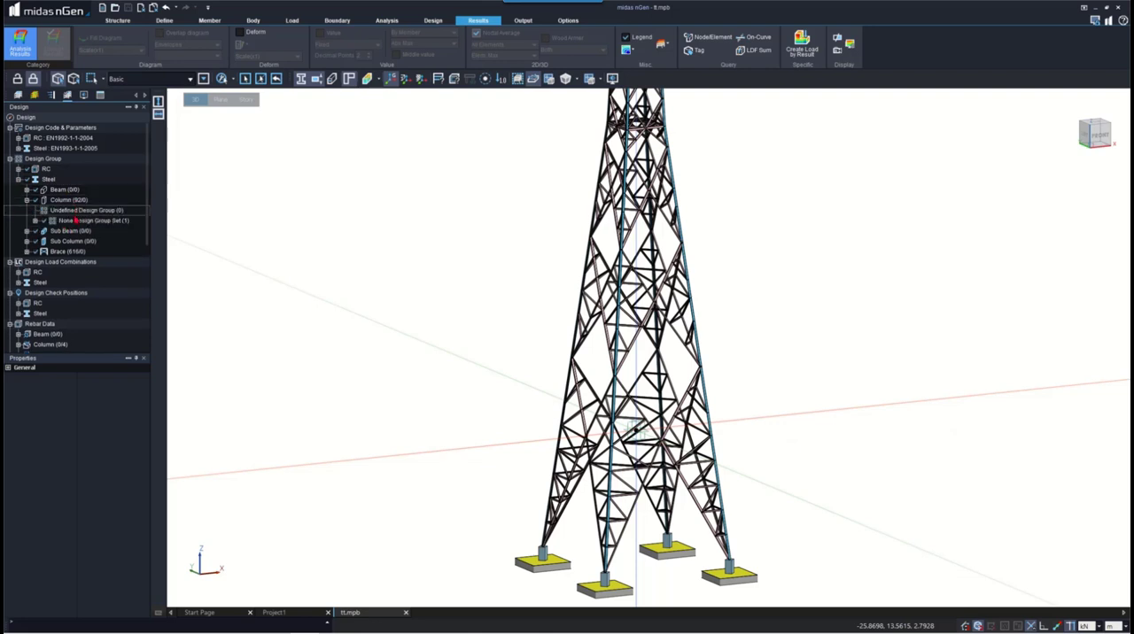
click(36, 221)
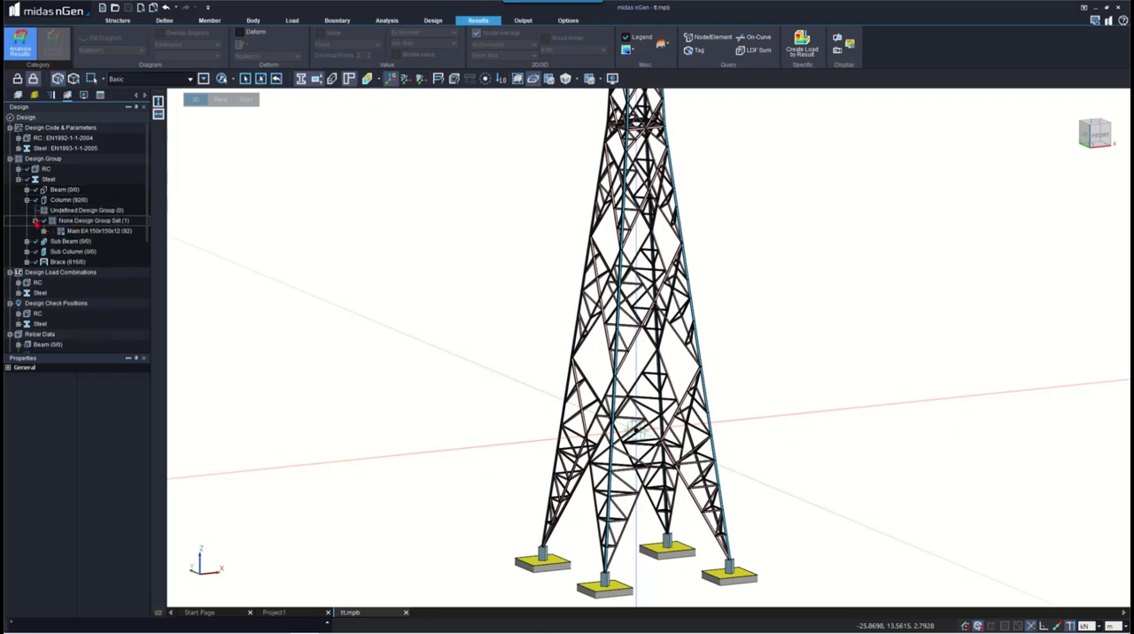
click(95, 230)
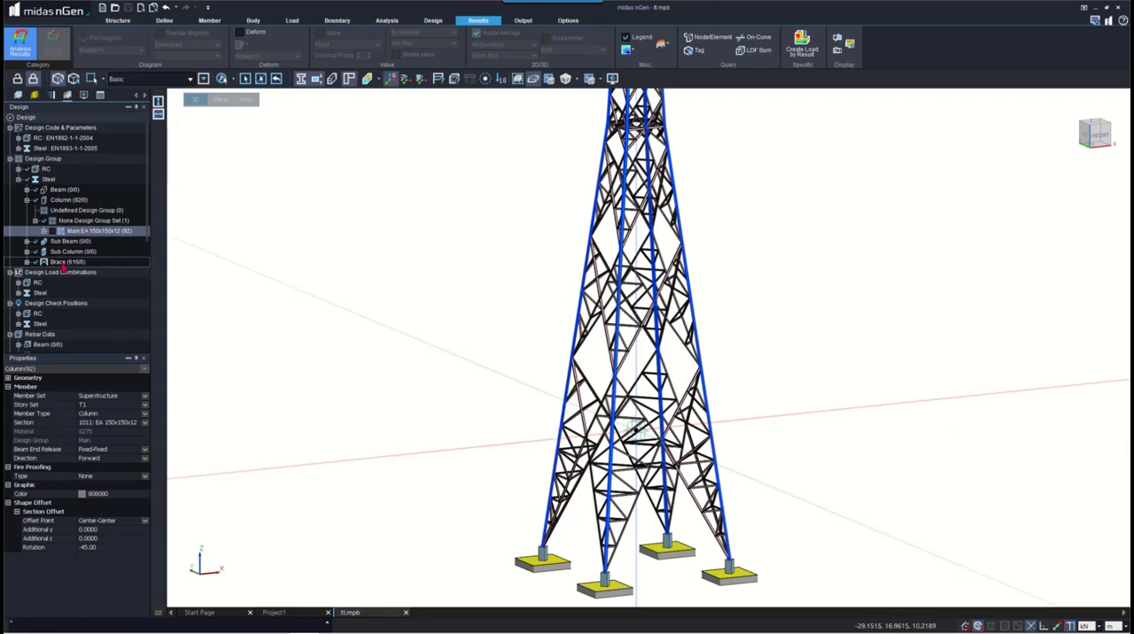
- Examine the steel brace design groups, inspecting the members of diag EA 90x90x8 and brace UA 150x75x15, and clear the selection
double_click(67, 262)
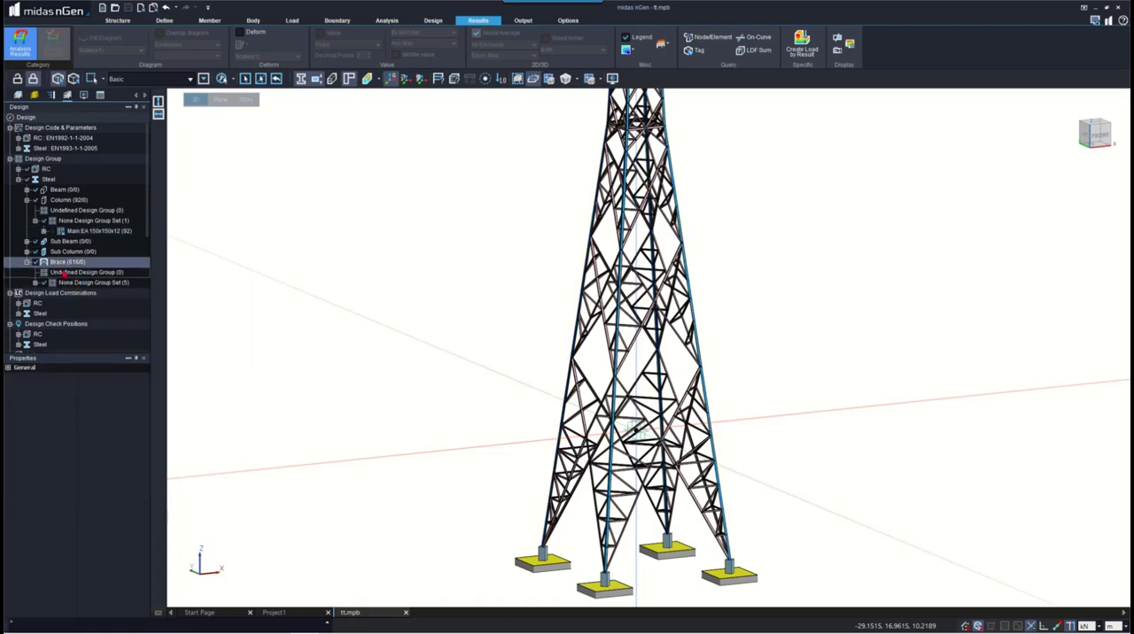
double_click(69, 282)
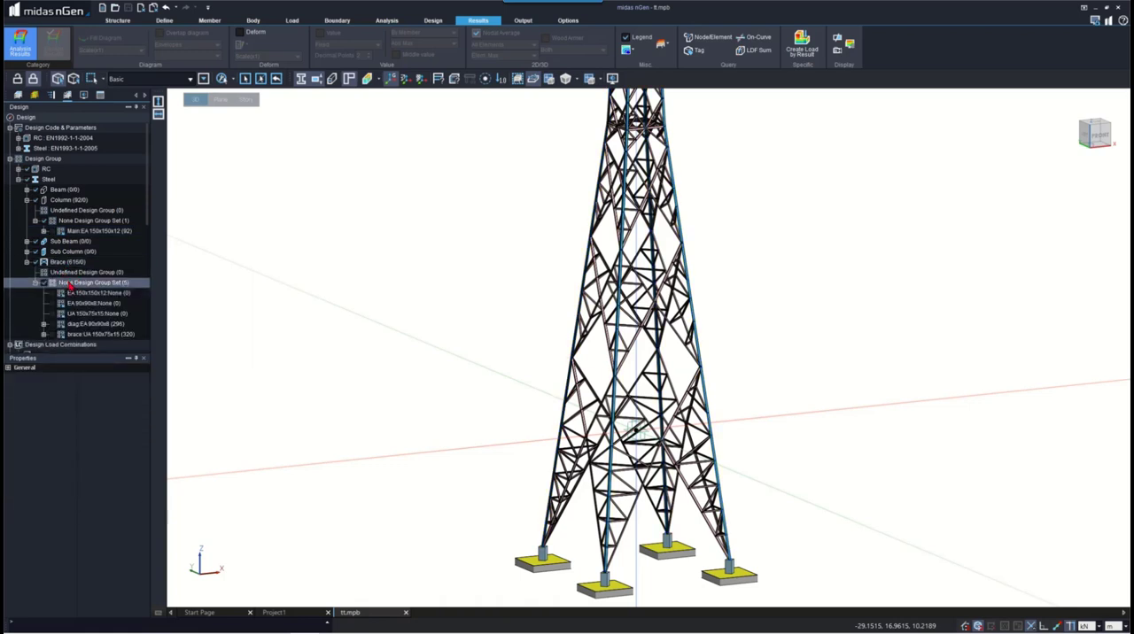
click(89, 333)
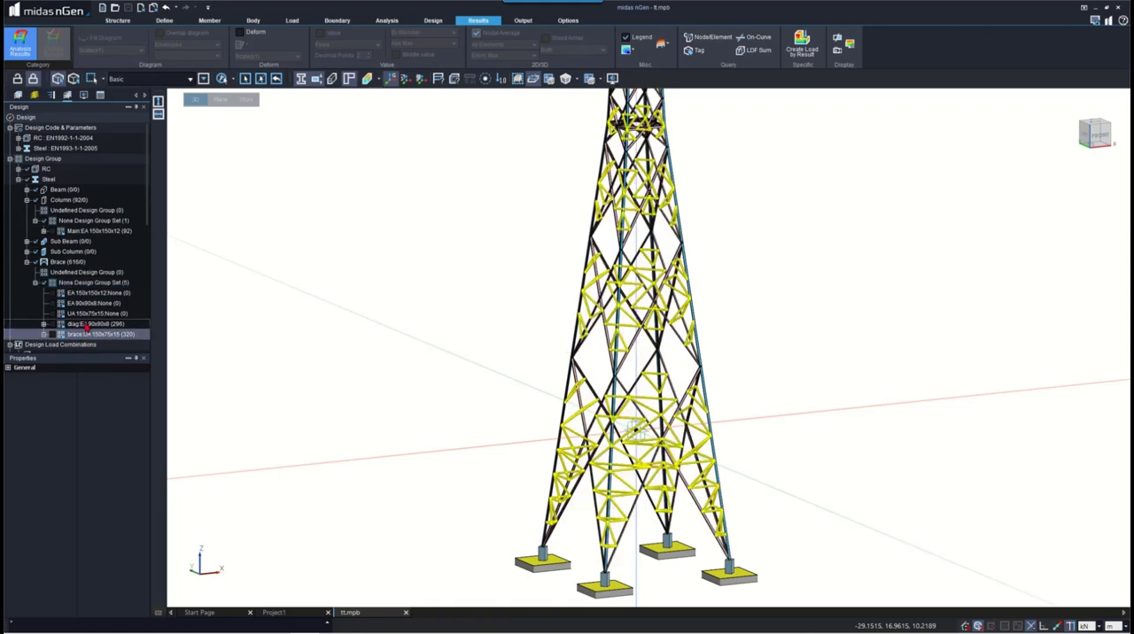
click(89, 325)
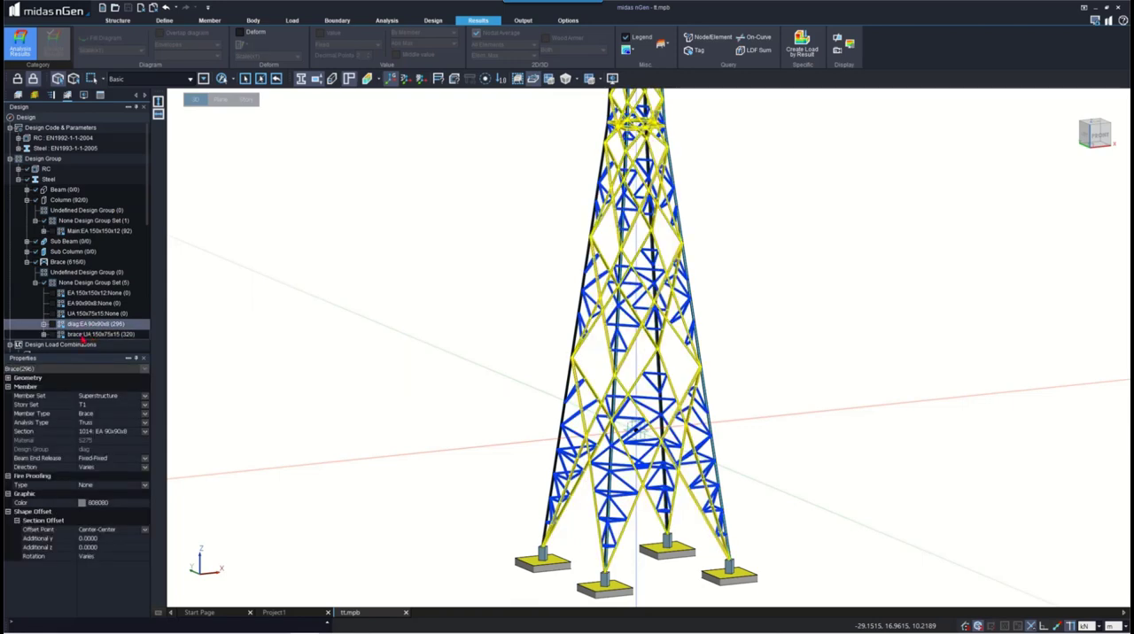
click(84, 333)
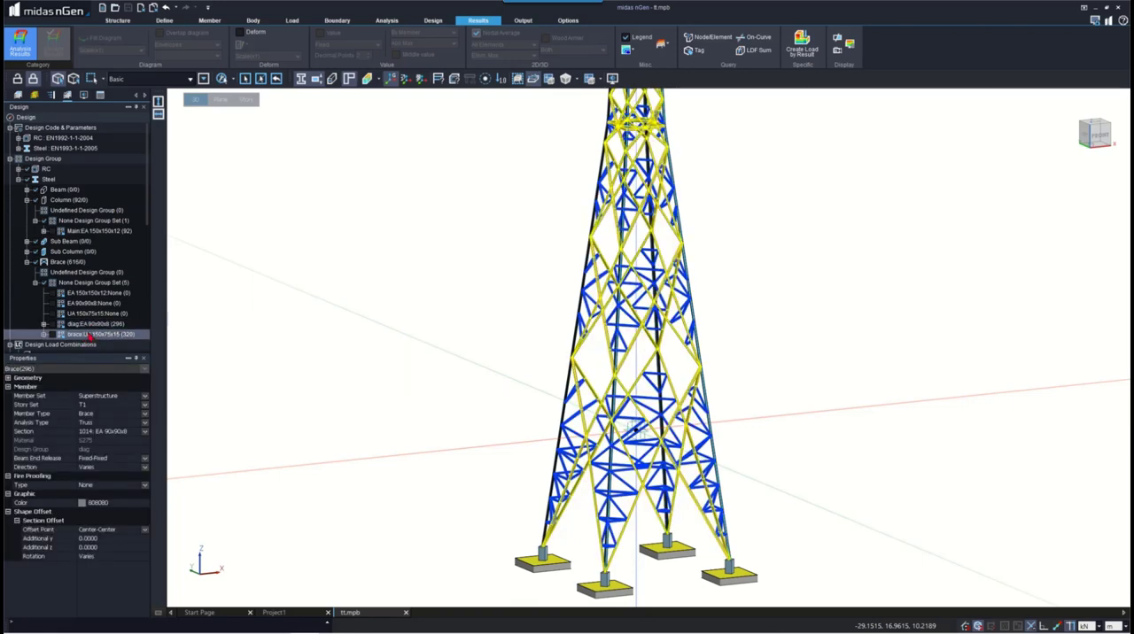
click(353, 307)
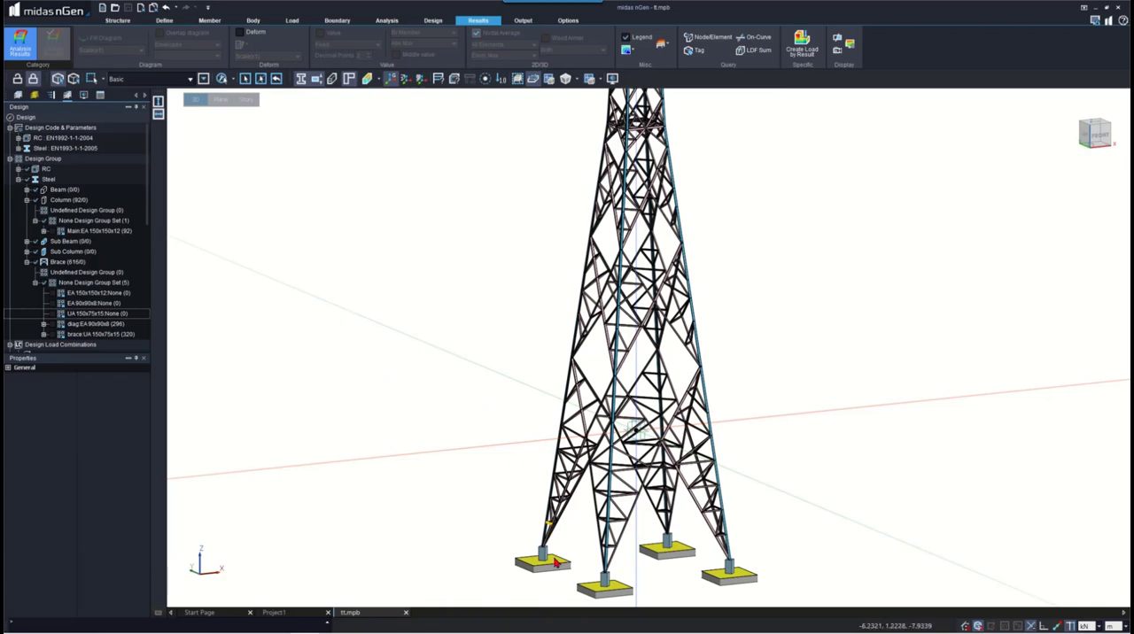
- Examine which members near the tower base use sections EA 150x150x12, EA 90x90x8 and UA 150x75x15
scroll(557, 561, up, 2)
scroll(492, 279, down, 1)
scroll(504, 413, up, 4)
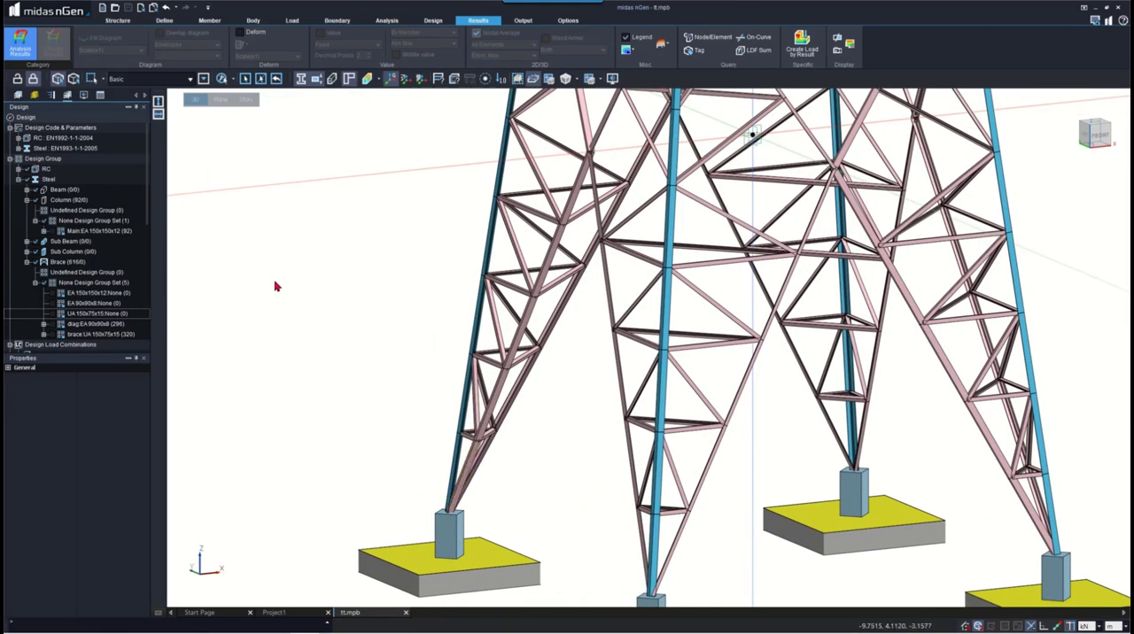
click(18, 96)
click(71, 253)
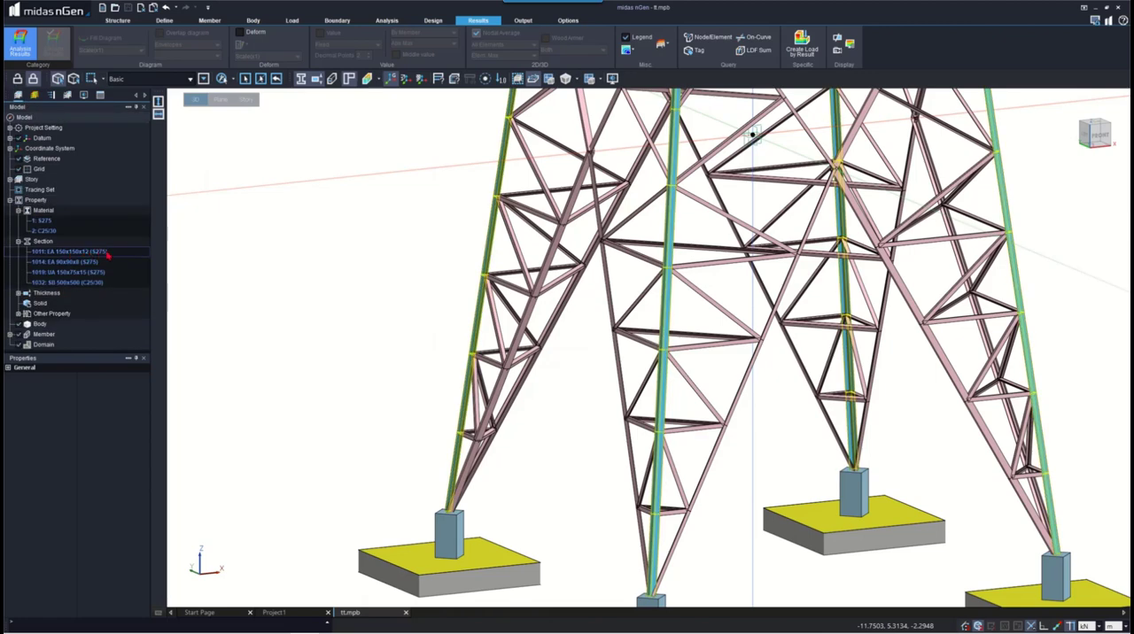
click(99, 272)
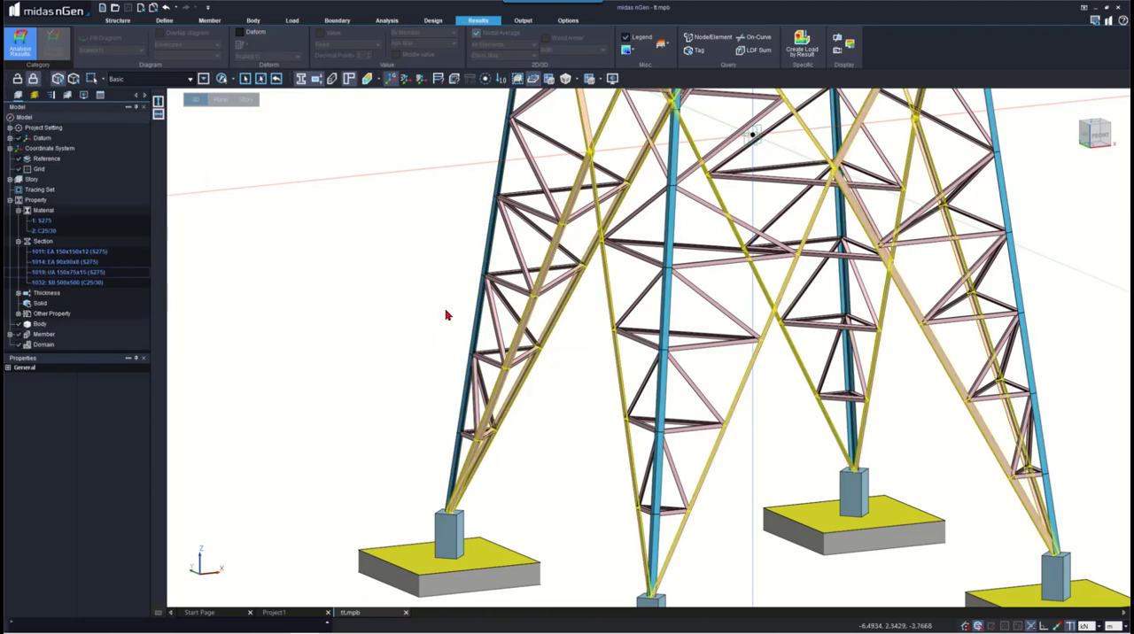
click(66, 264)
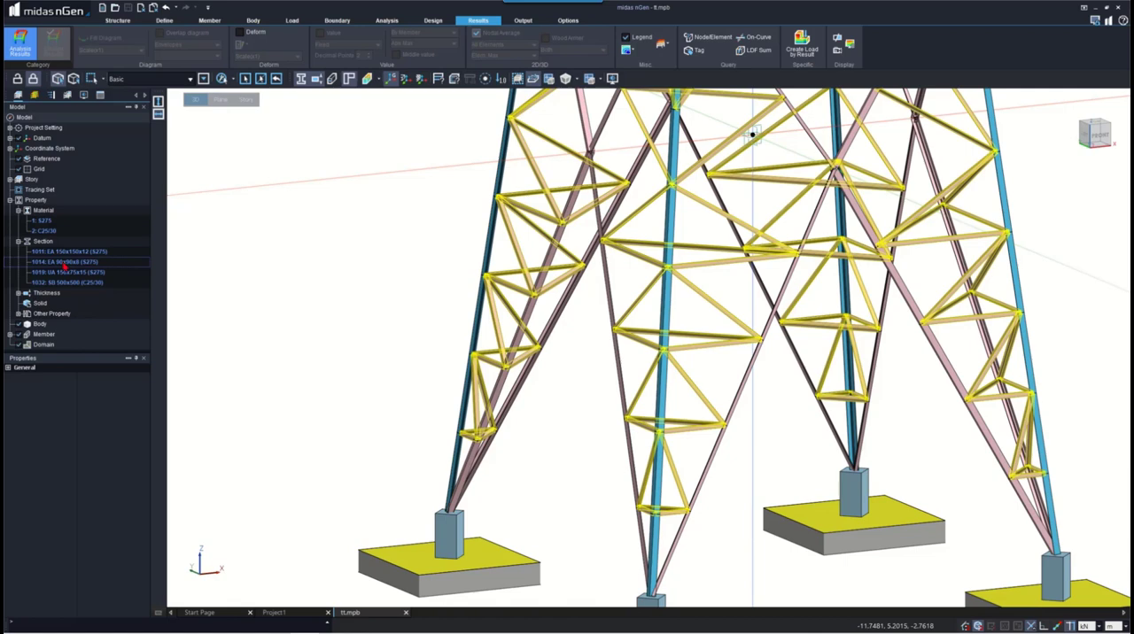
click(71, 273)
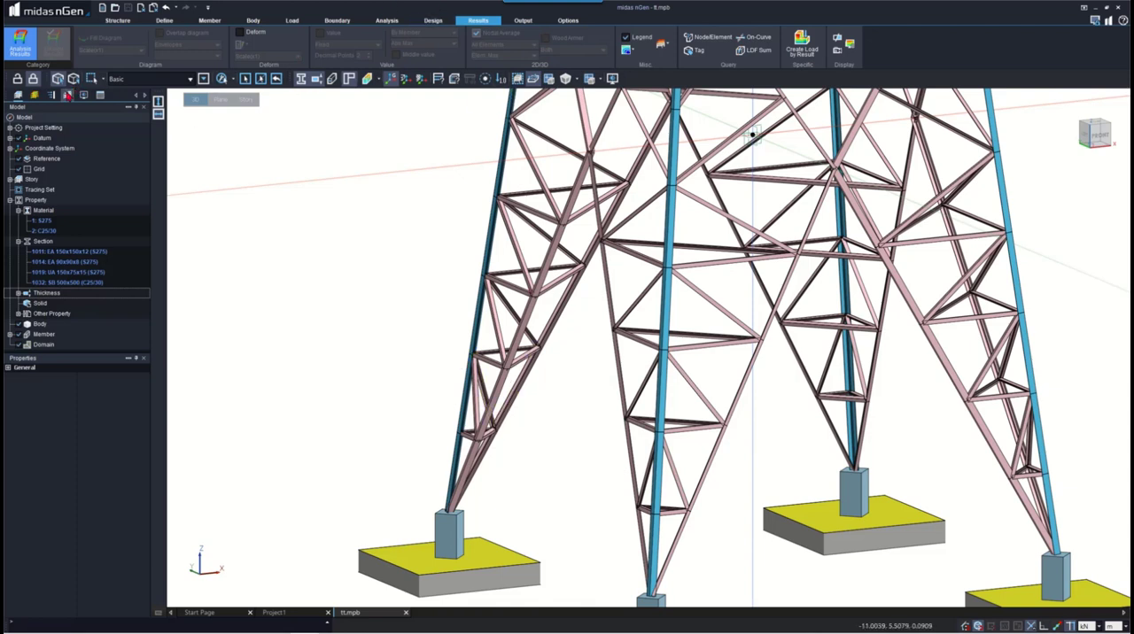
click(431, 22)
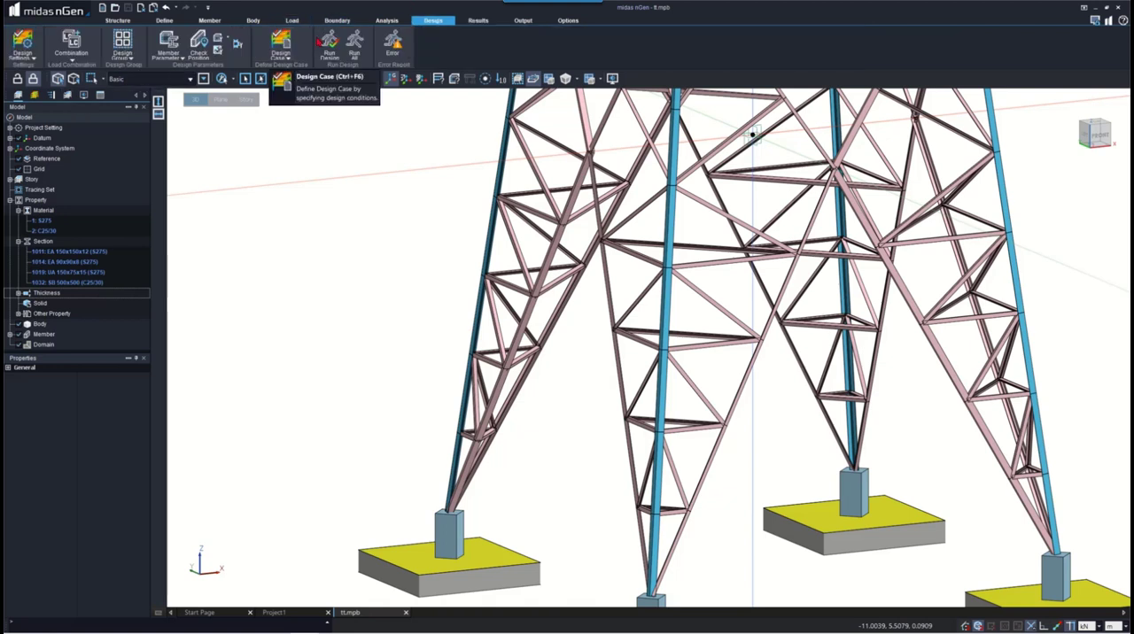
click(286, 44)
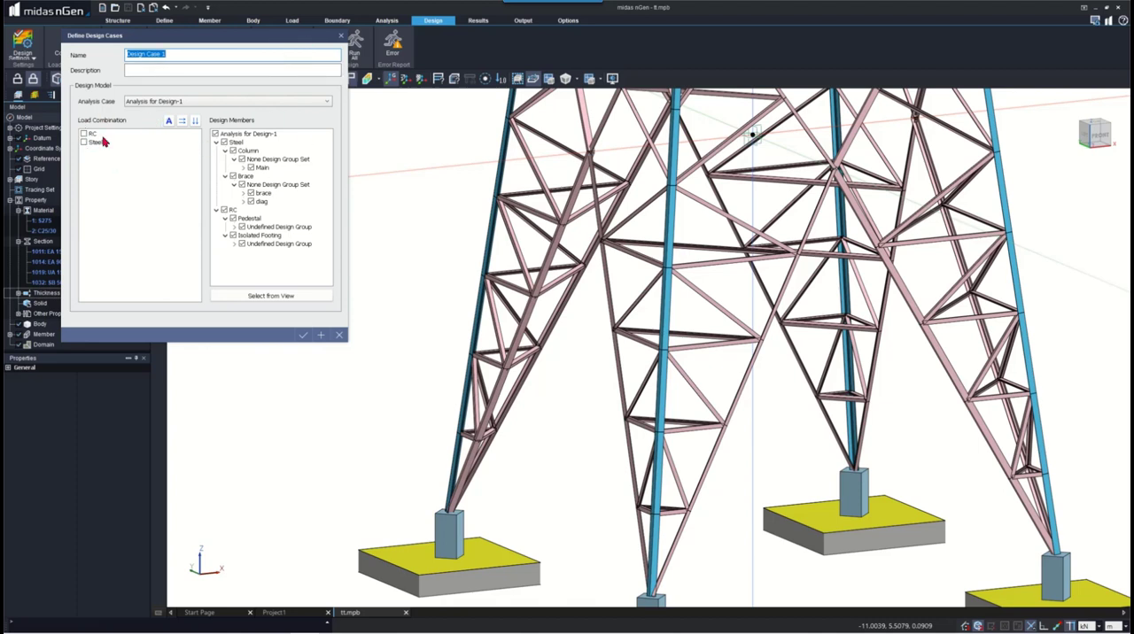
click(340, 36)
click(293, 20)
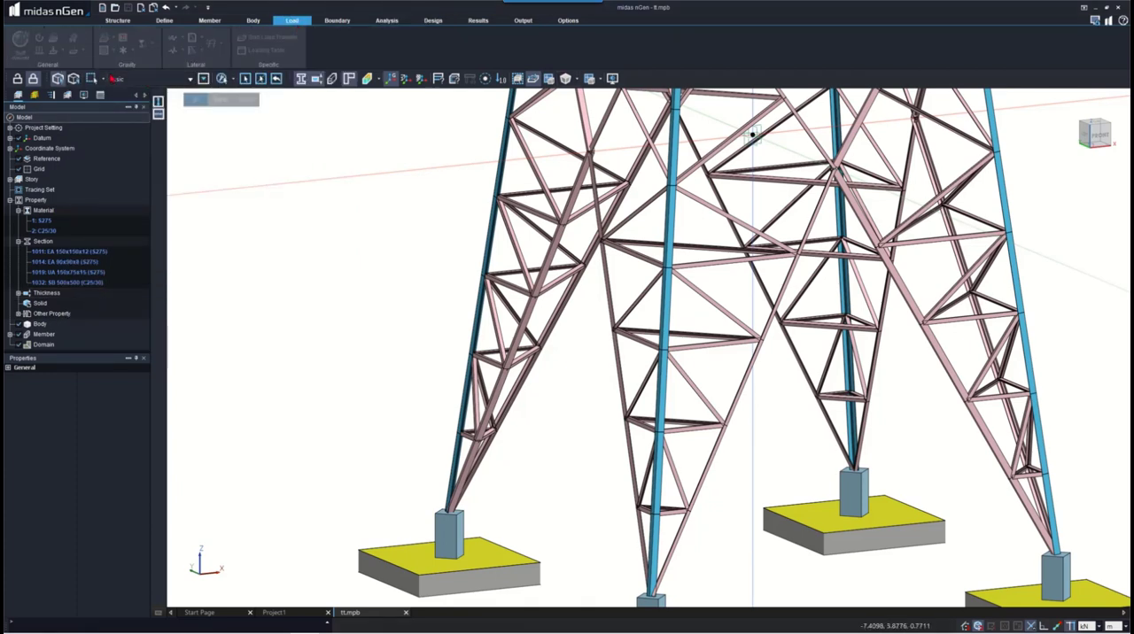
click(432, 20)
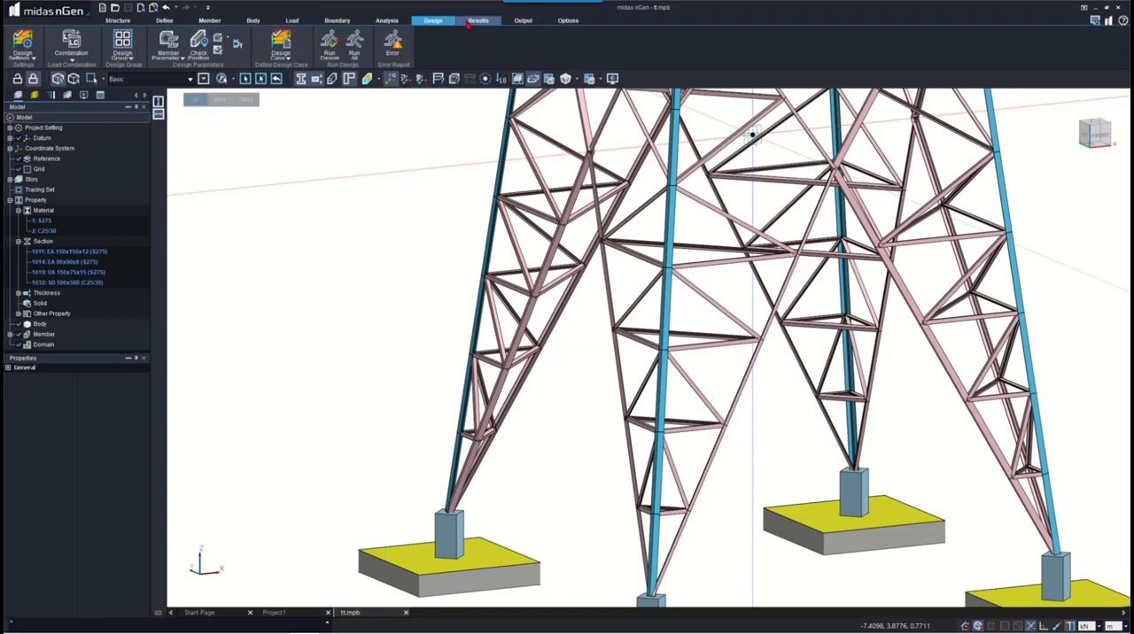
click(71, 41)
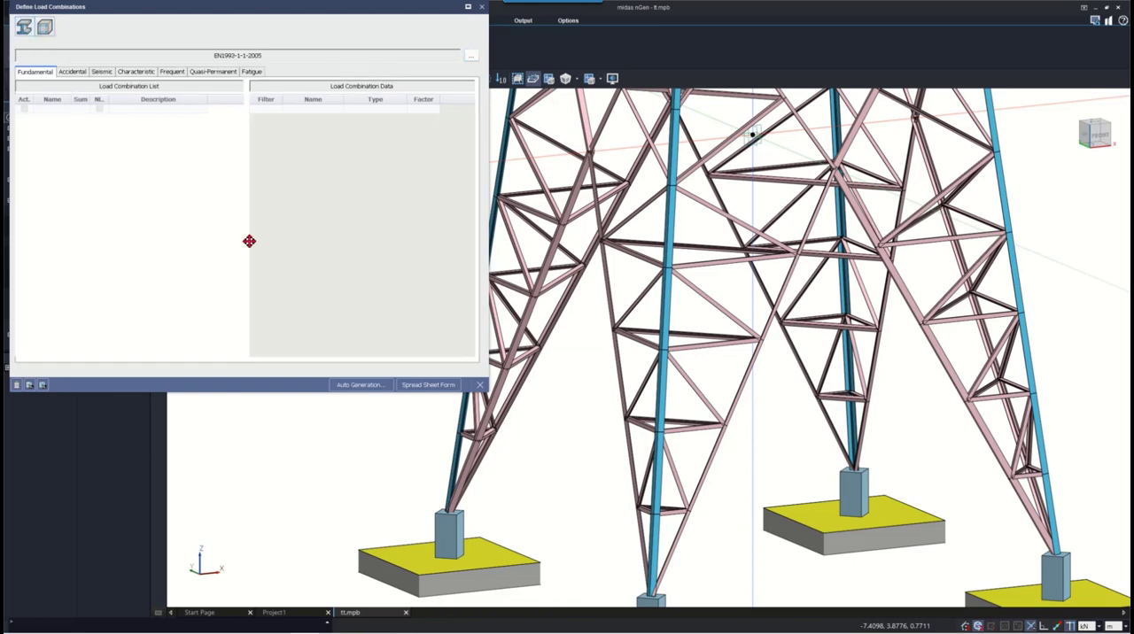
click(340, 382)
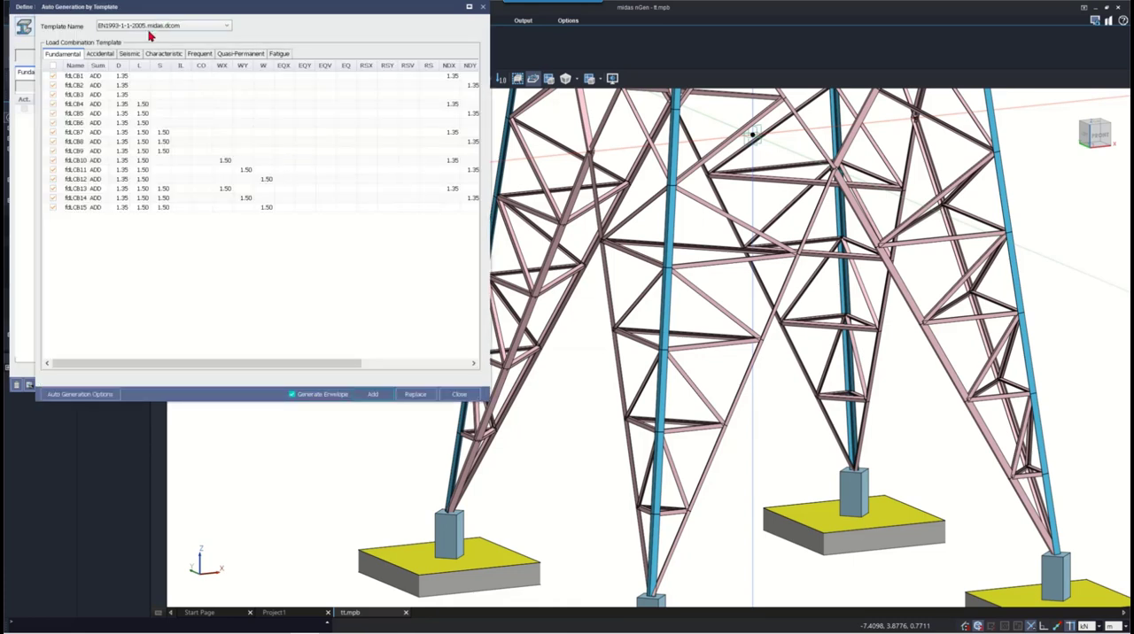
click(387, 394)
click(44, 29)
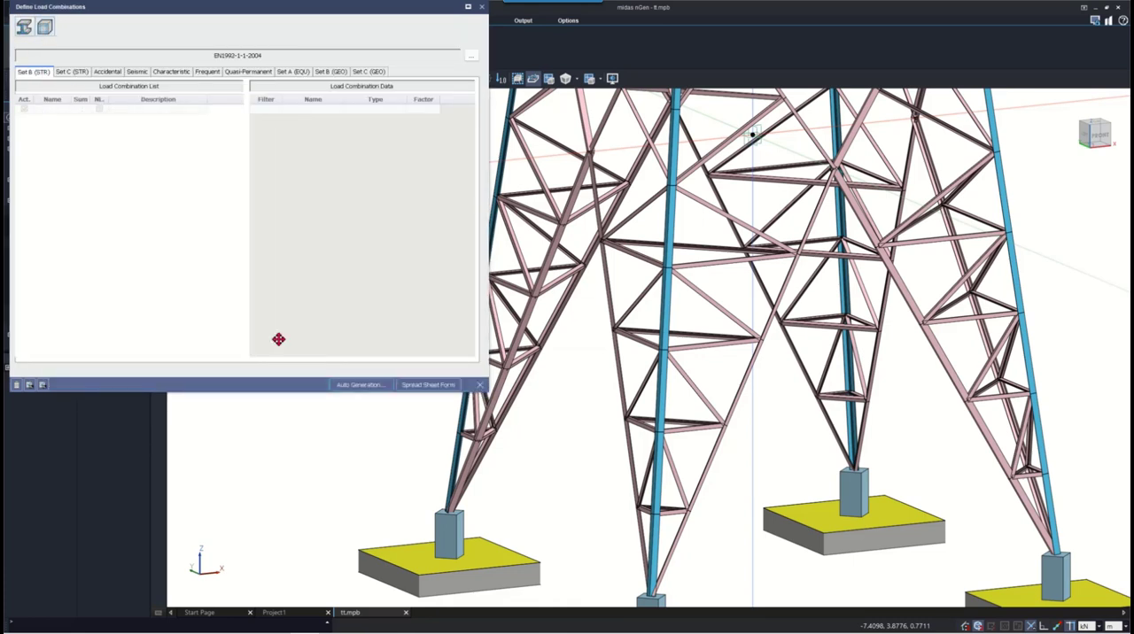
click(360, 388)
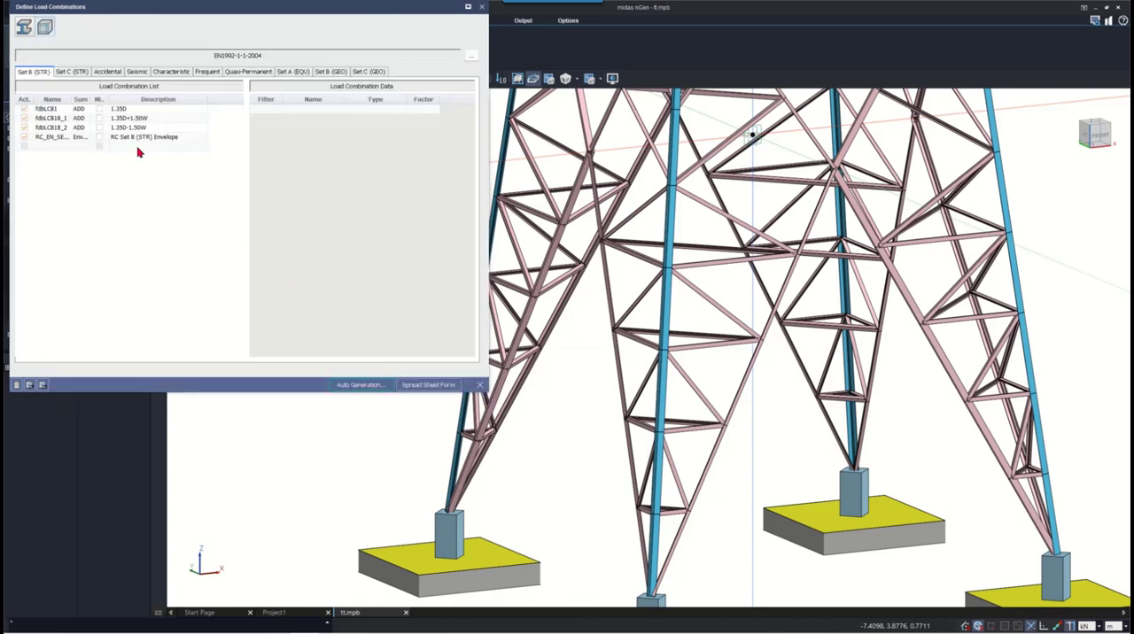
- Check the Fatigue load combination list for steel design and close the load combination definitions
click(23, 27)
click(252, 74)
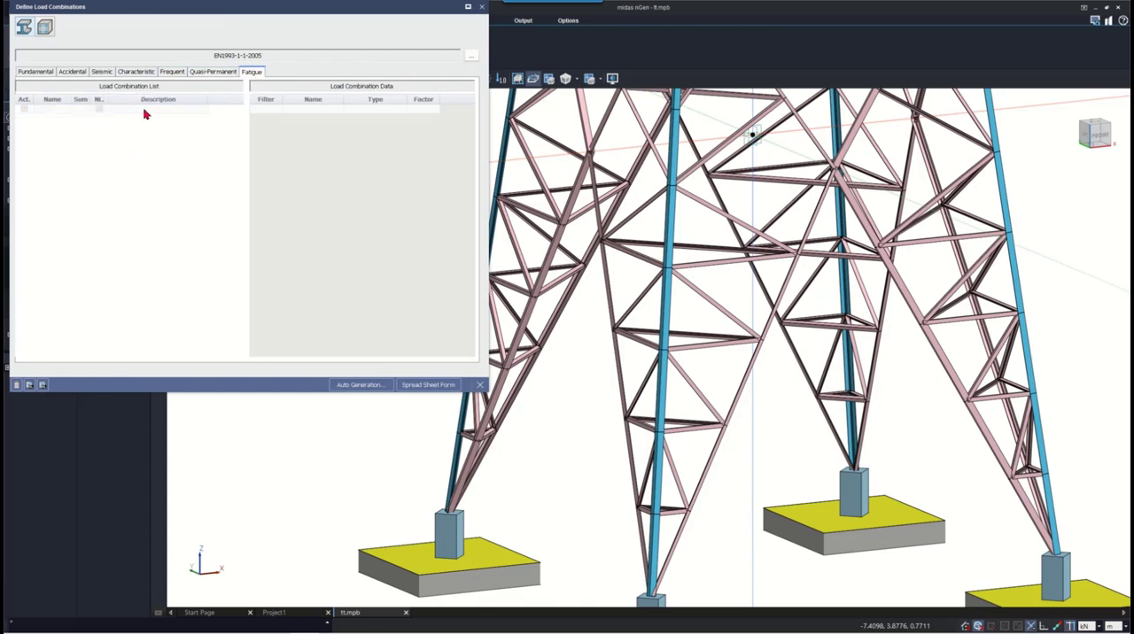
click(61, 111)
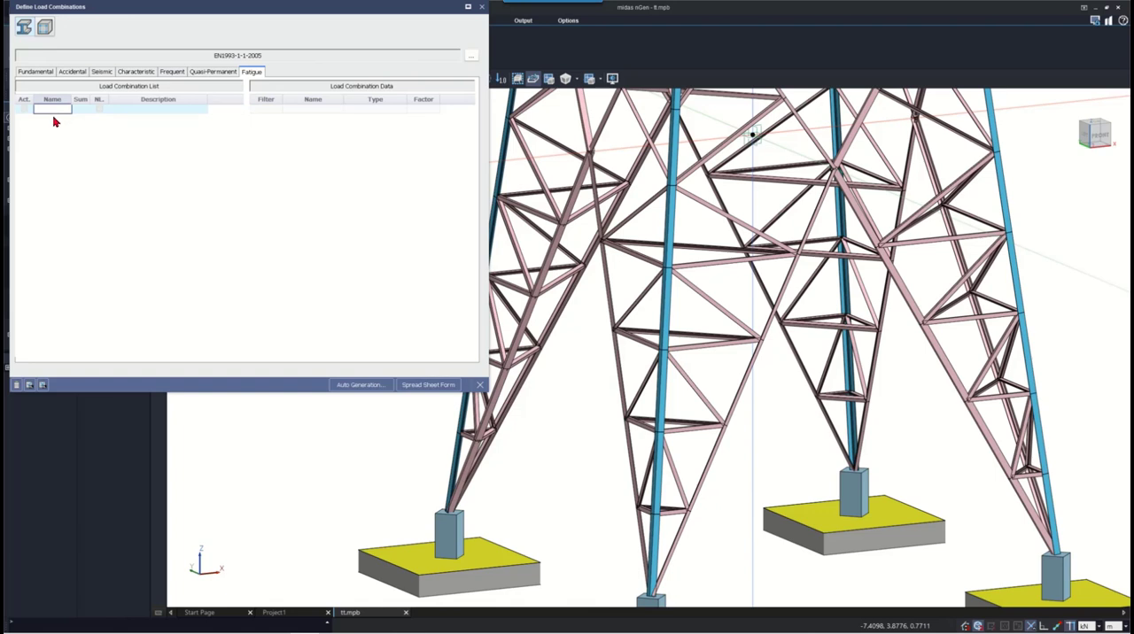
click(479, 385)
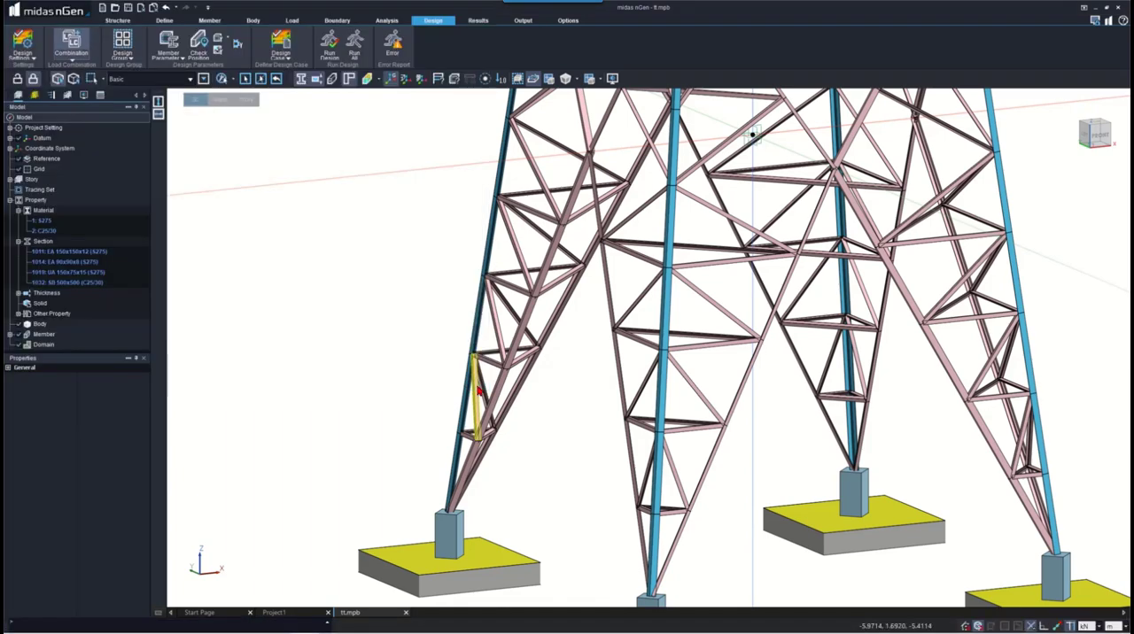
- Define Design Case 1 for Analysis for Design-1 with all RC and Steel load combinations and all design members included
click(142, 211)
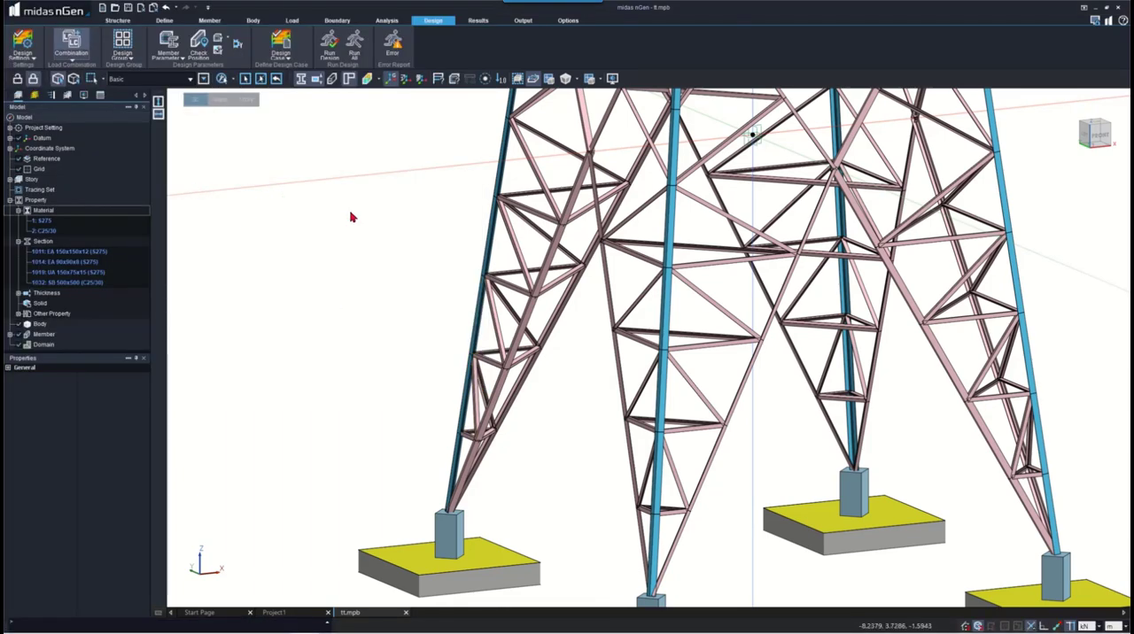
scroll(470, 426, down, 8)
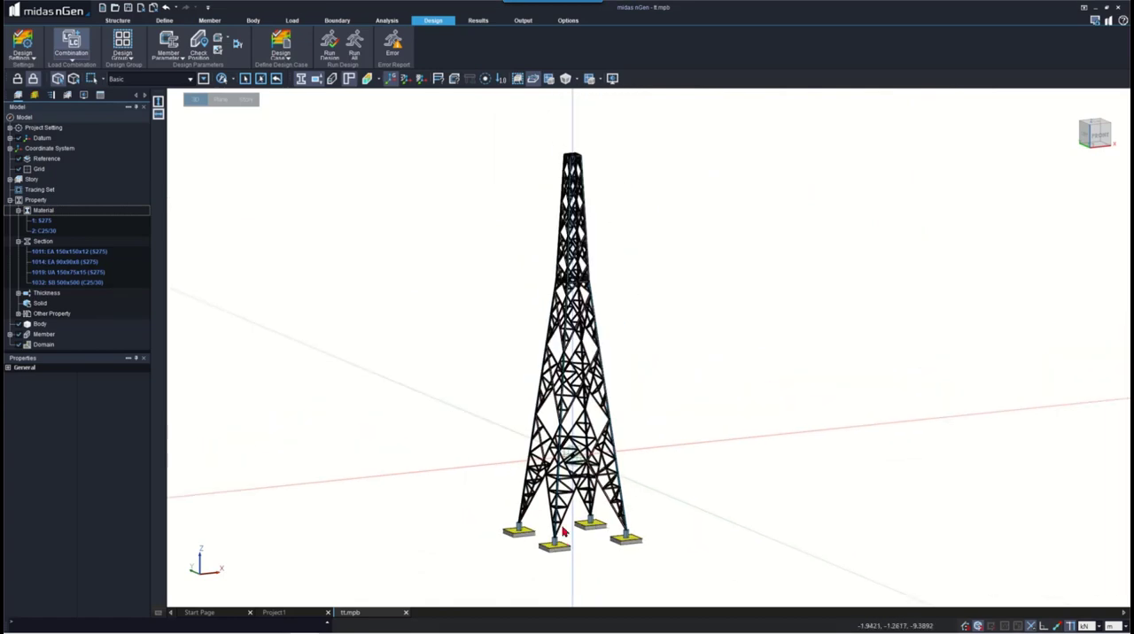
scroll(458, 484, up, 1)
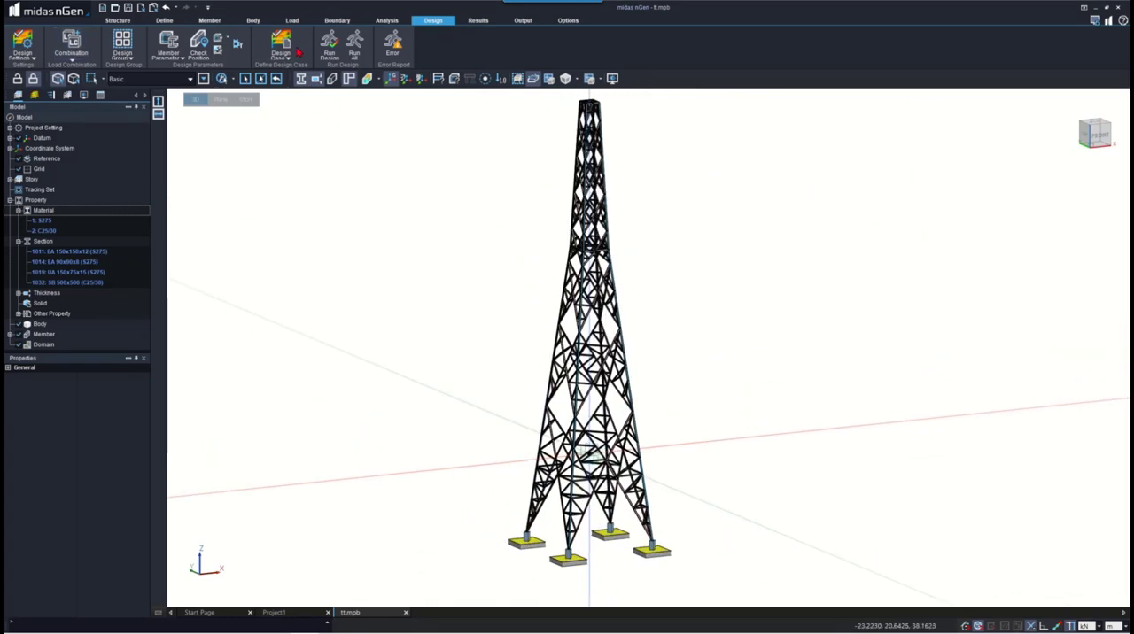
click(282, 44)
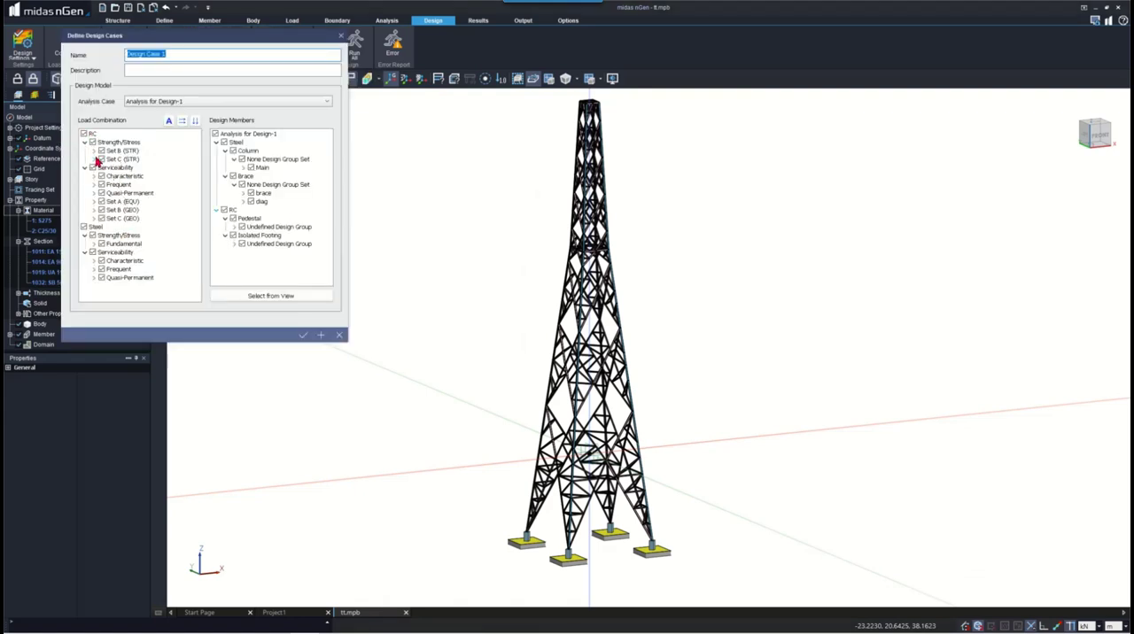
click(302, 335)
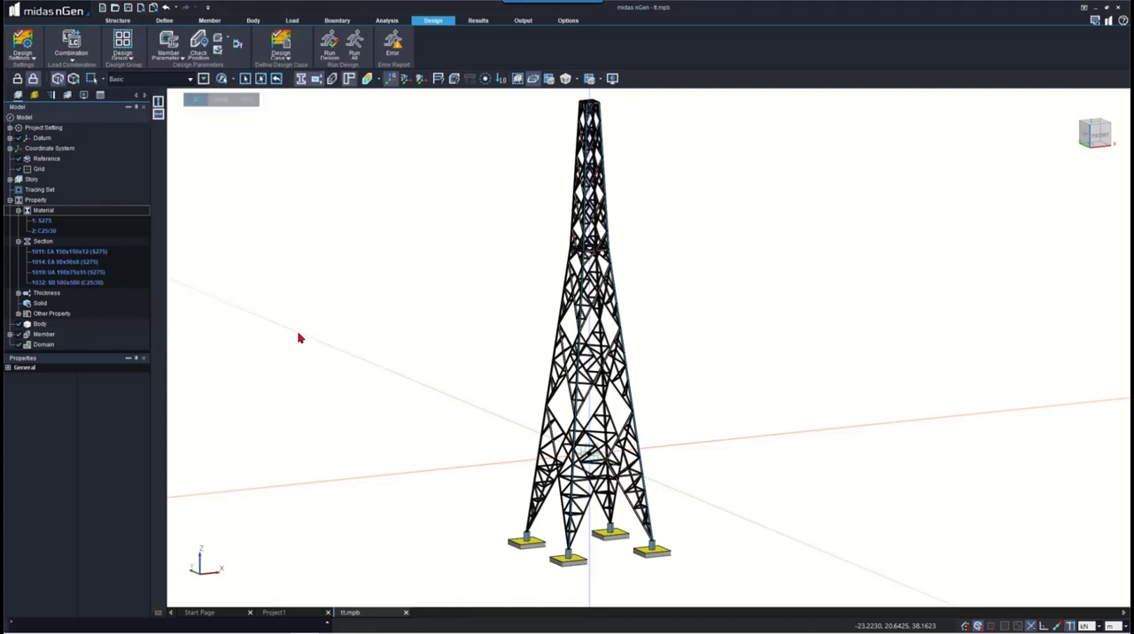
- Run the design for Design Case 1 with Rebar Auto-Arrangement enabled
click(329, 44)
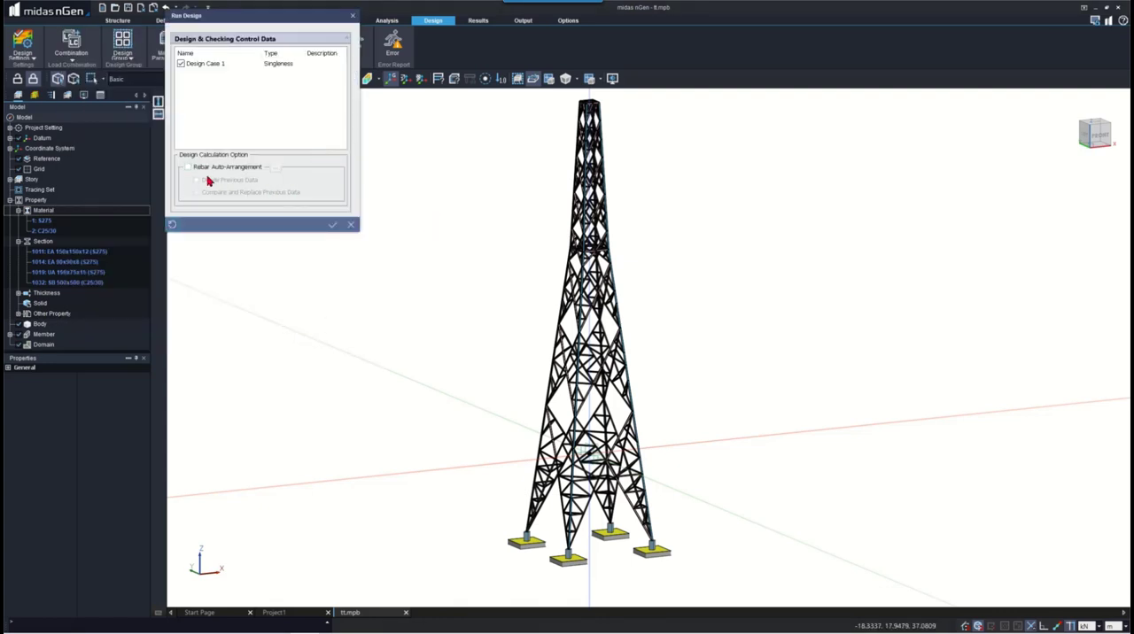
click(217, 167)
click(332, 224)
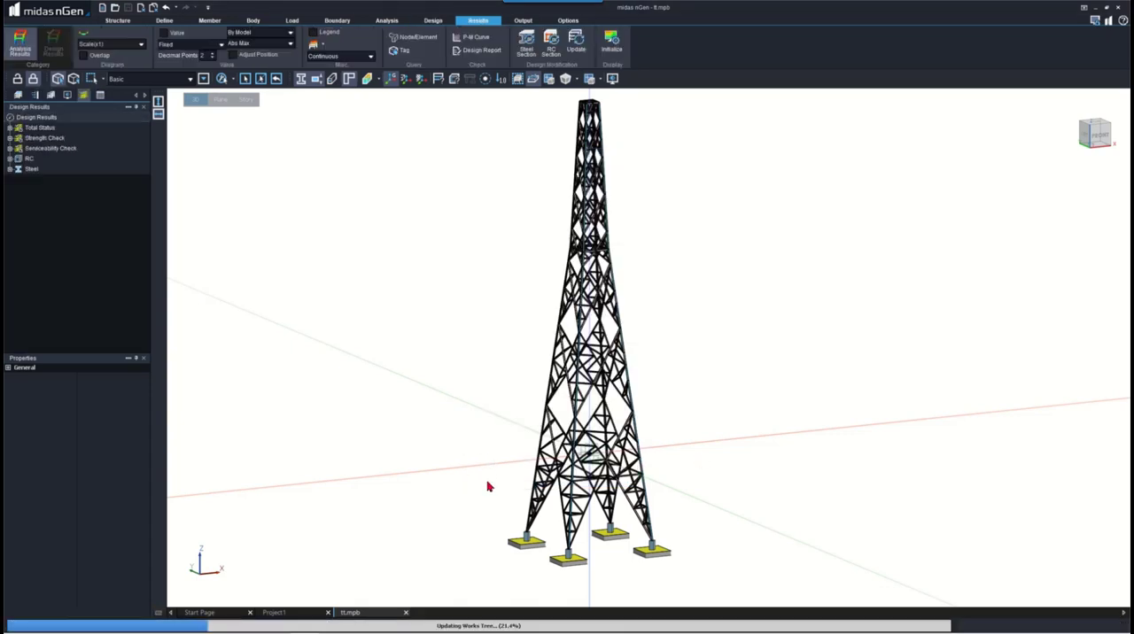
- Display the Total Status of the design results and inspect the members and footings around the tower base
double_click(48, 128)
click(44, 139)
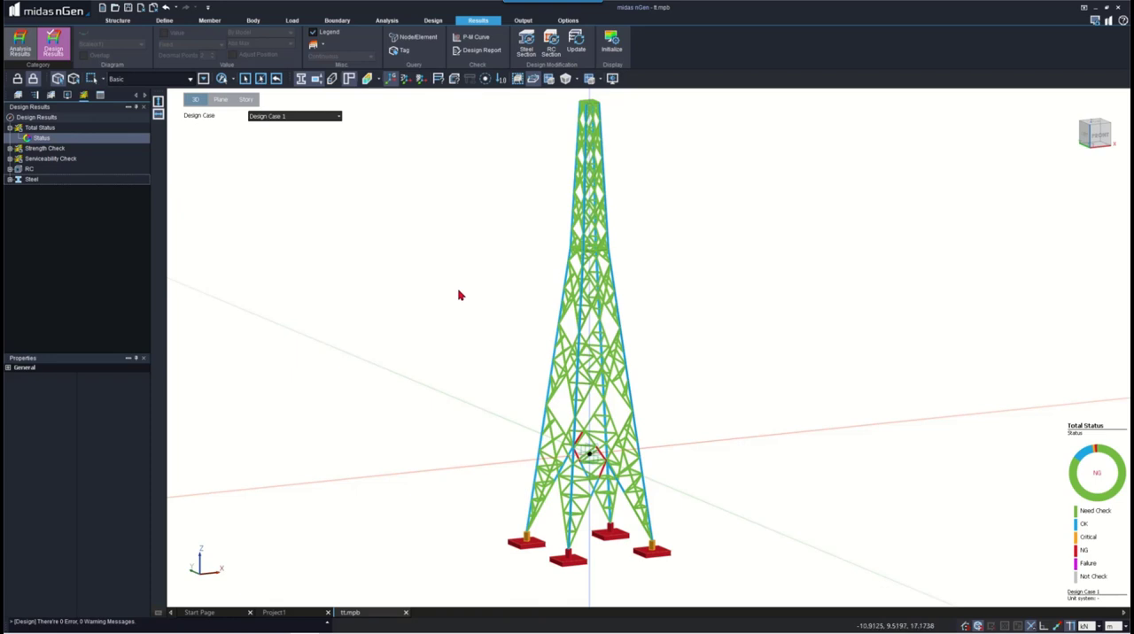
middle_drag(581, 488, 585, 396)
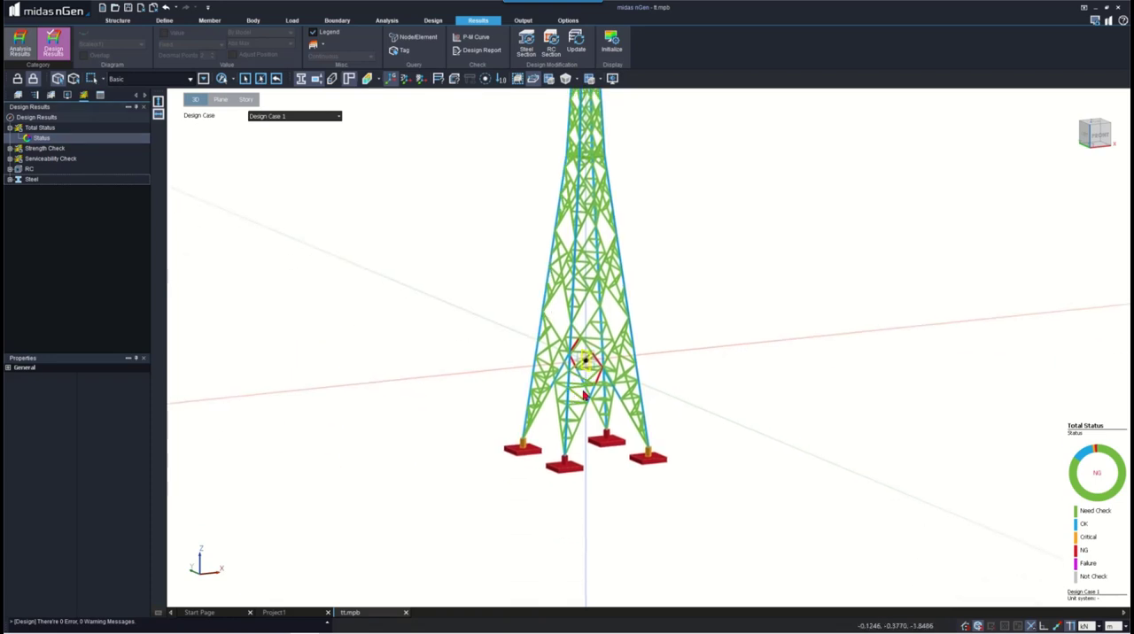
scroll(584, 396, up, 5)
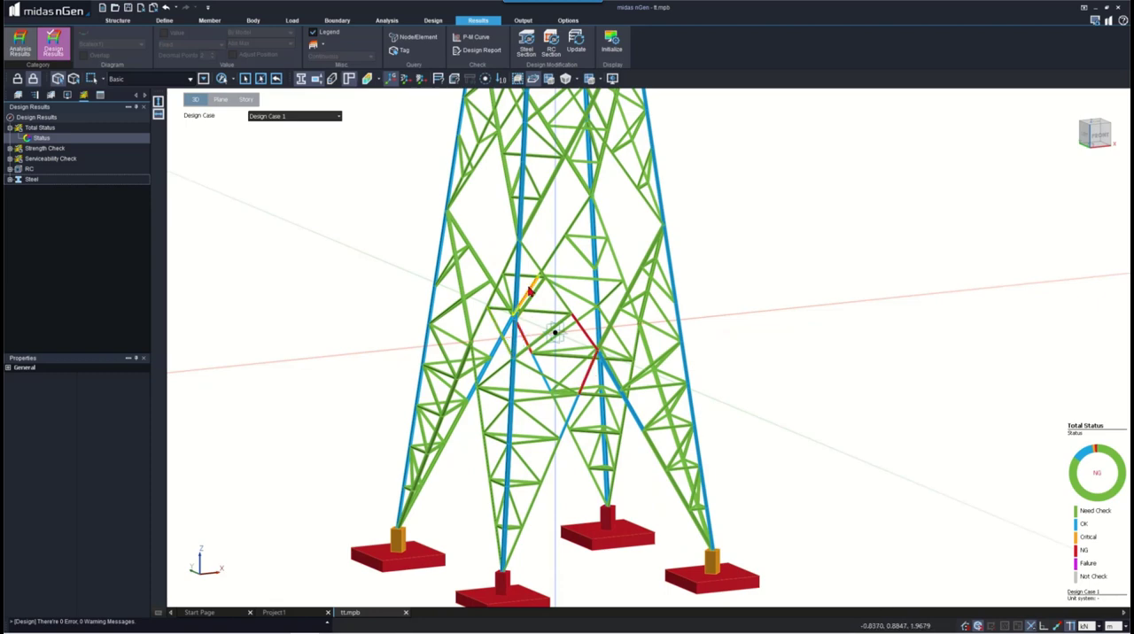
scroll(634, 569, down, 3)
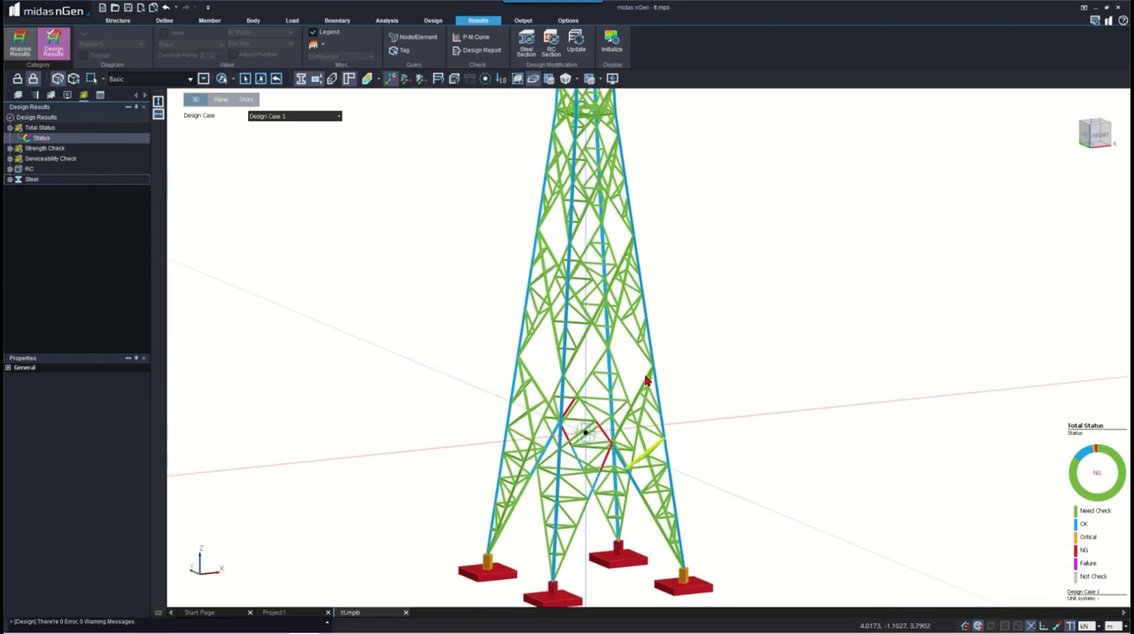
- Review the Strength Check status of the tower, followed by its combined, axial and bending ratios
double_click(42, 148)
click(44, 159)
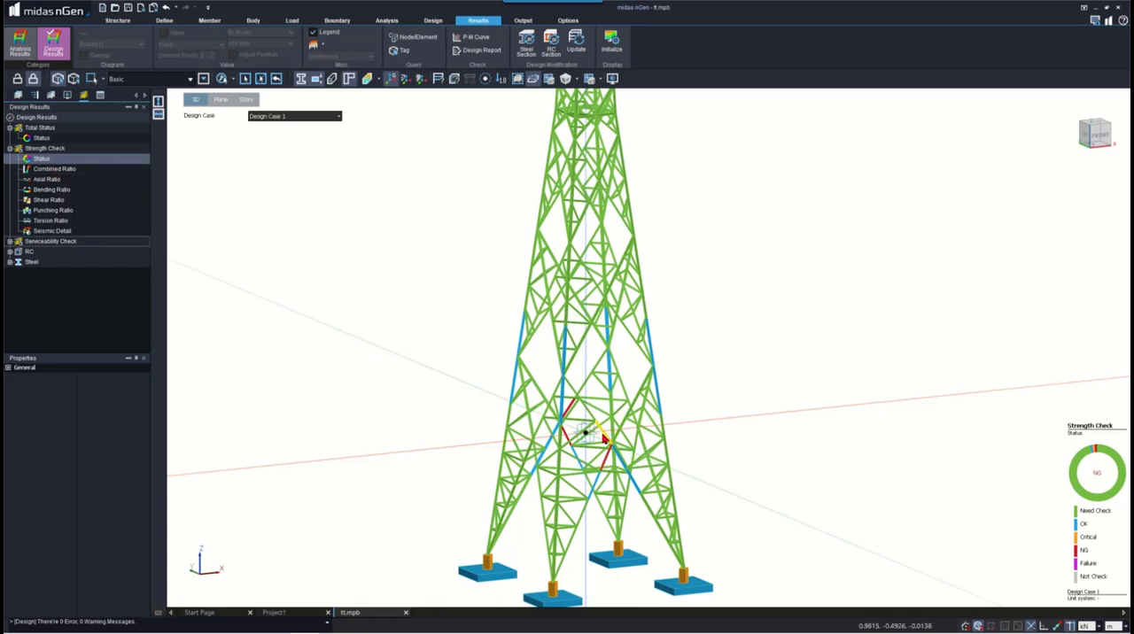
click(66, 170)
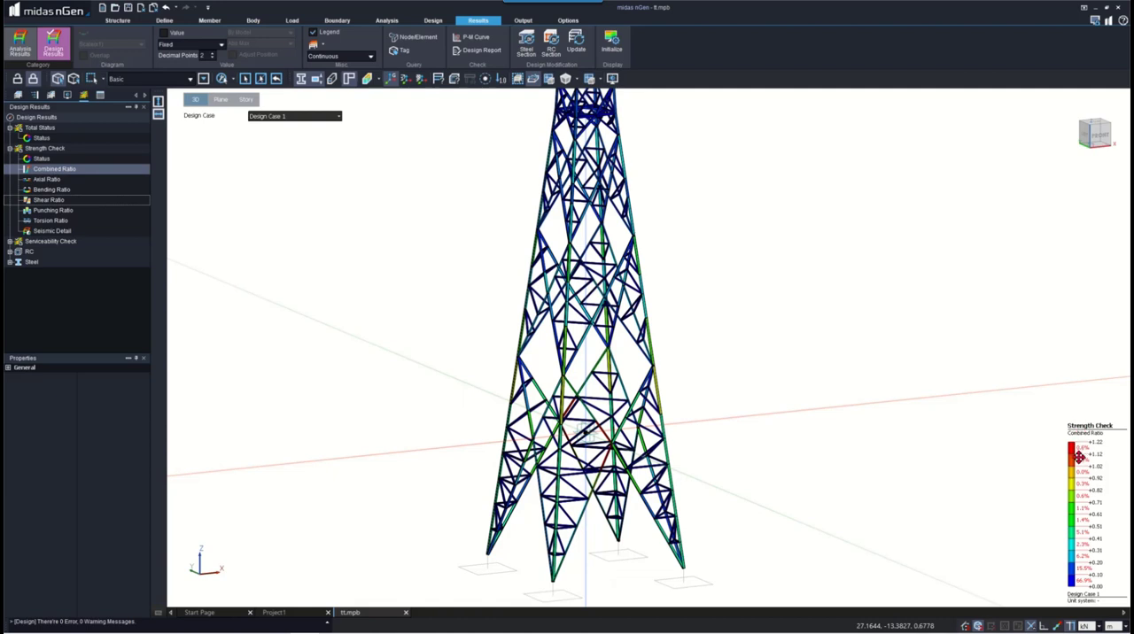
click(47, 179)
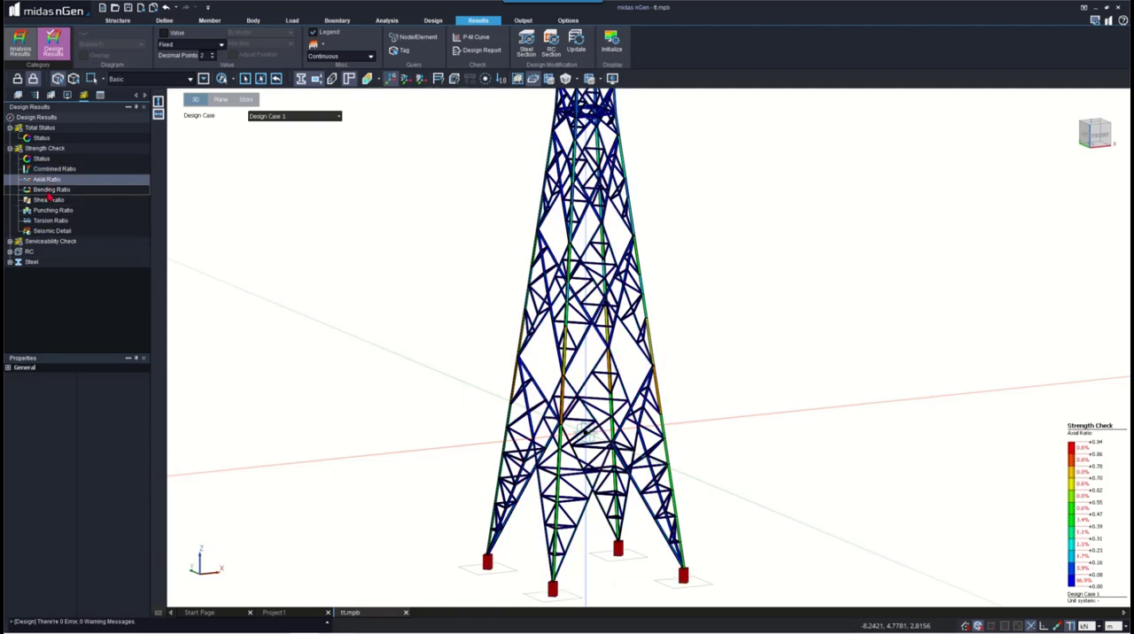
click(50, 190)
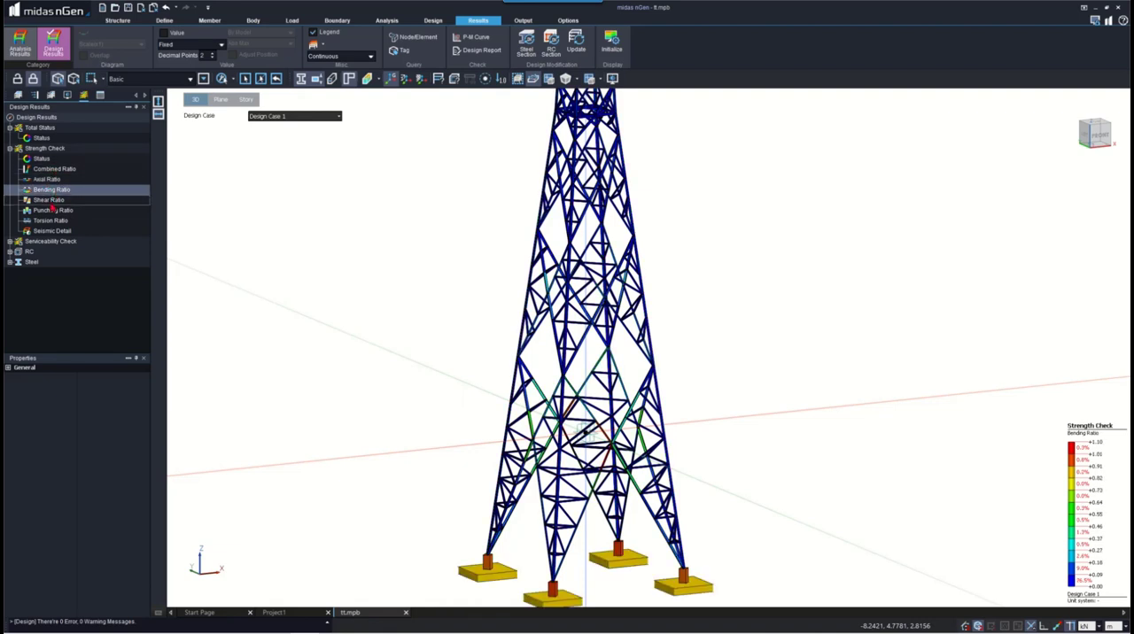
- Review the shear, punching and torsion ratios of the strength check and return to its status display
click(50, 200)
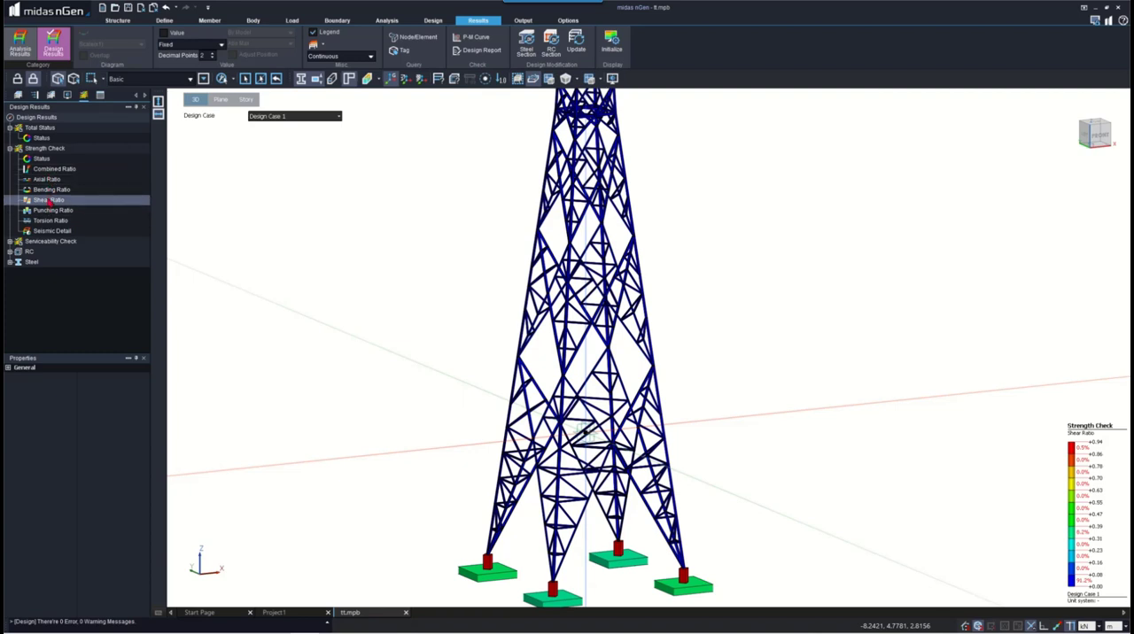
click(48, 211)
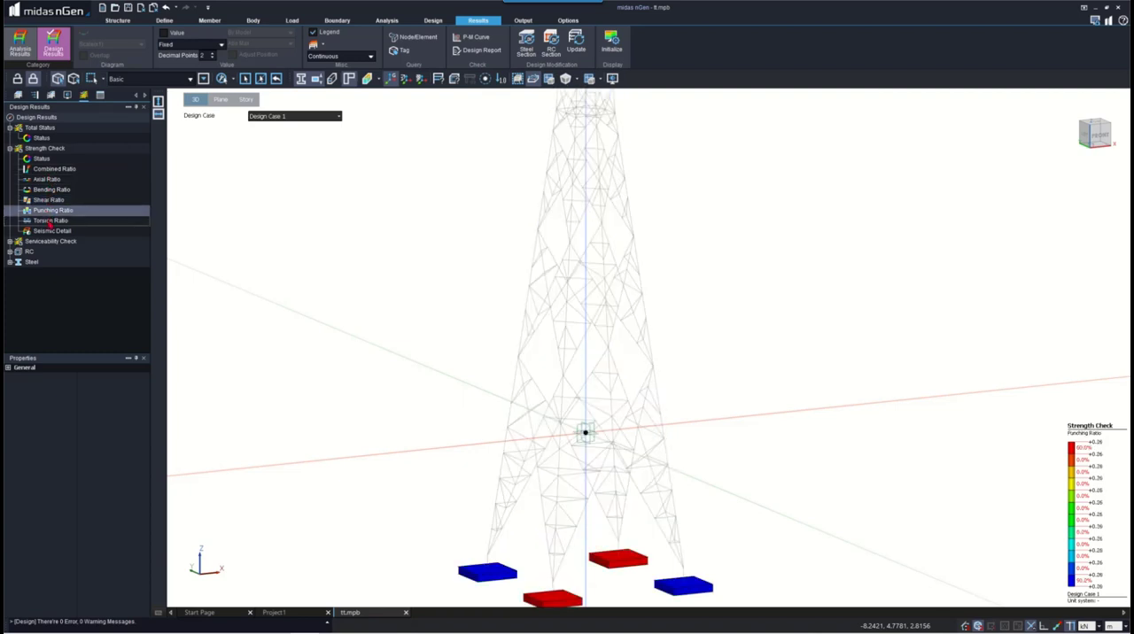
click(50, 220)
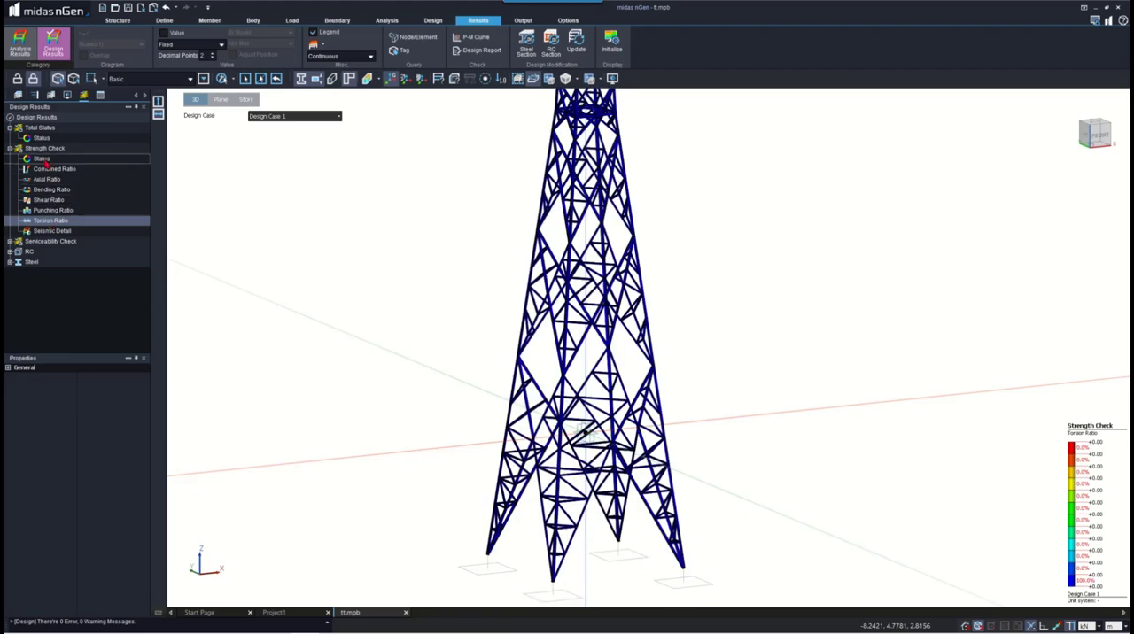
click(43, 159)
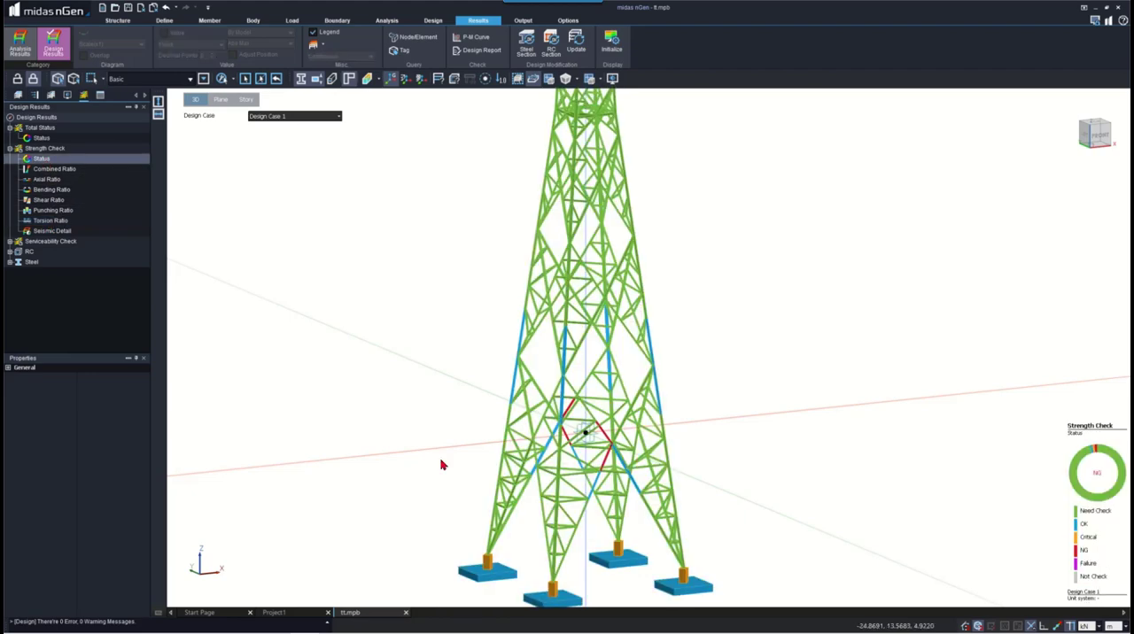
scroll(638, 329, down, 2)
scroll(612, 564, up, 3)
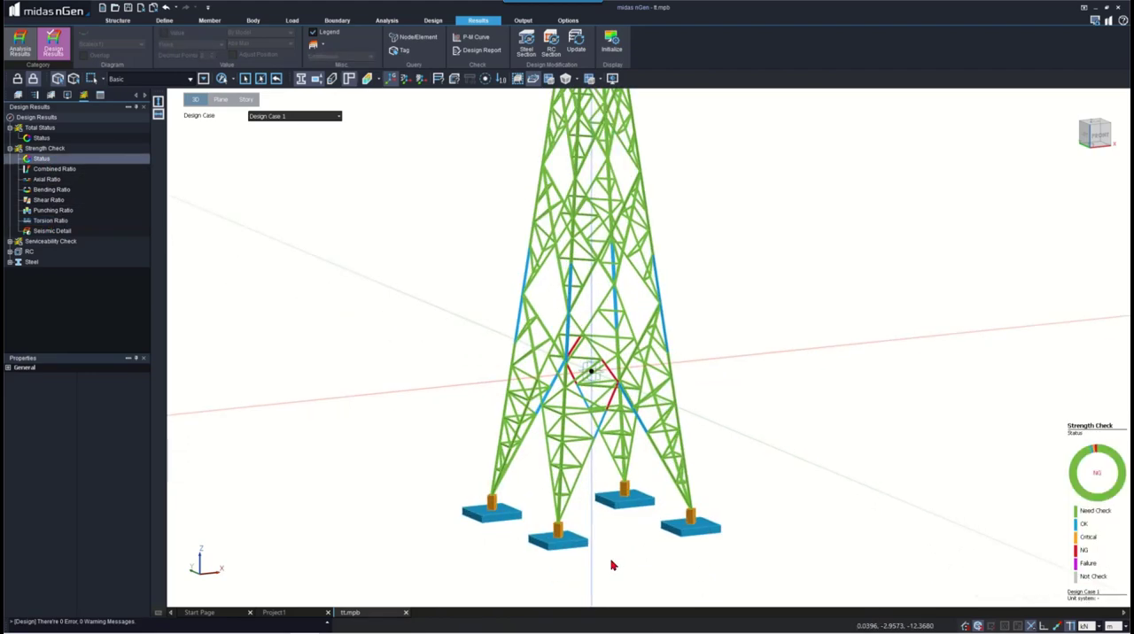
- Review the Serviceability Check status and the footings' bearing capacity, overturning and sliding ratios
double_click(39, 245)
click(42, 252)
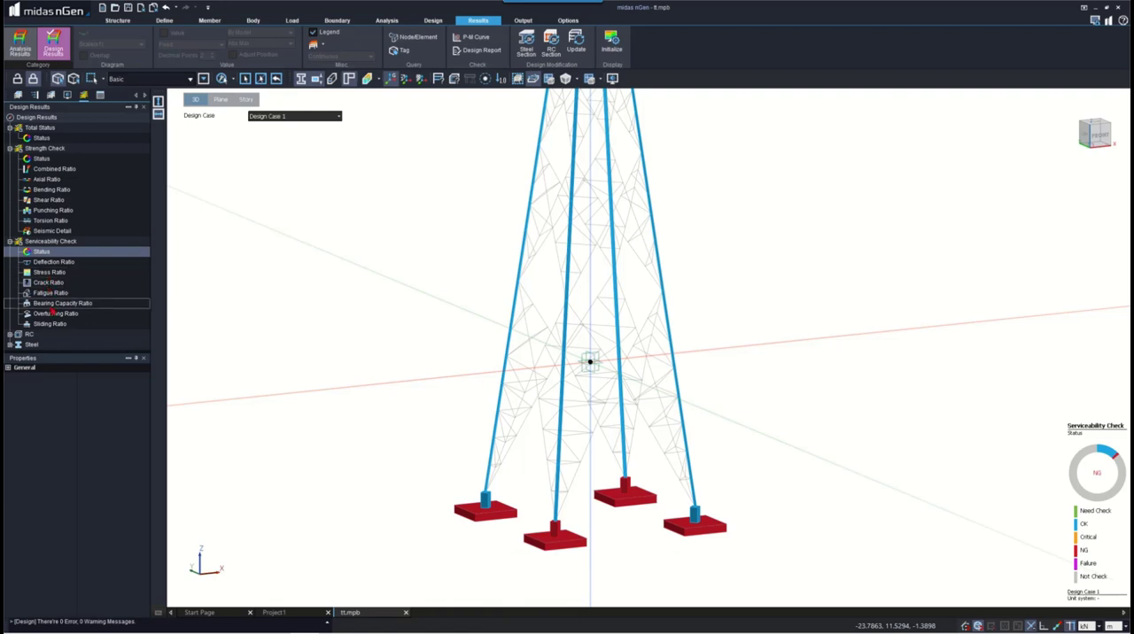
click(55, 304)
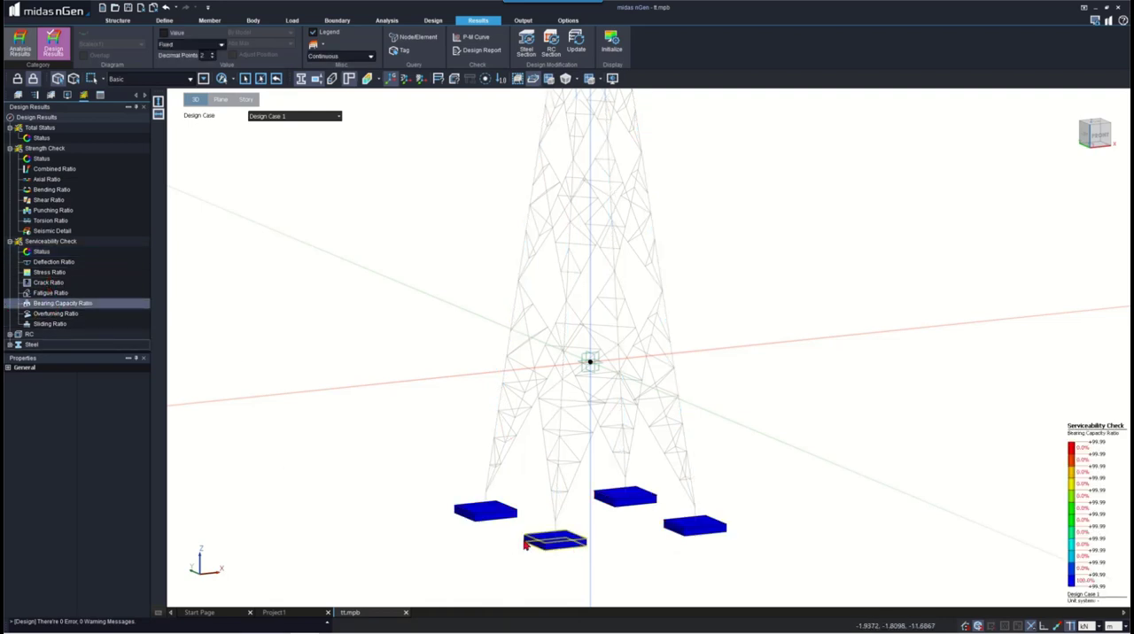
click(55, 314)
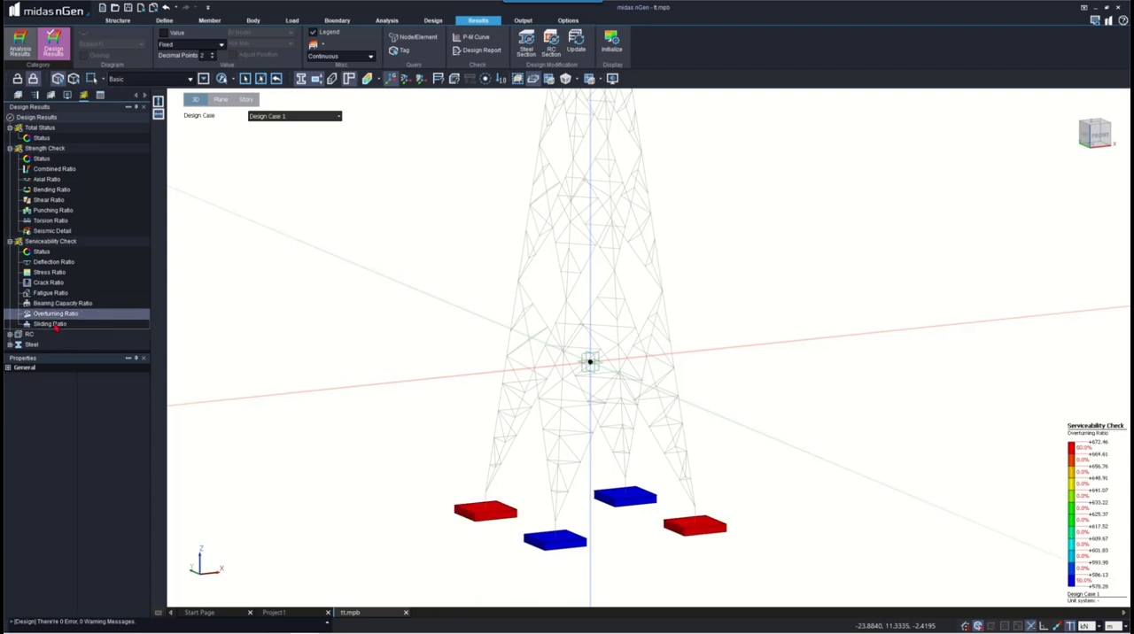
click(54, 324)
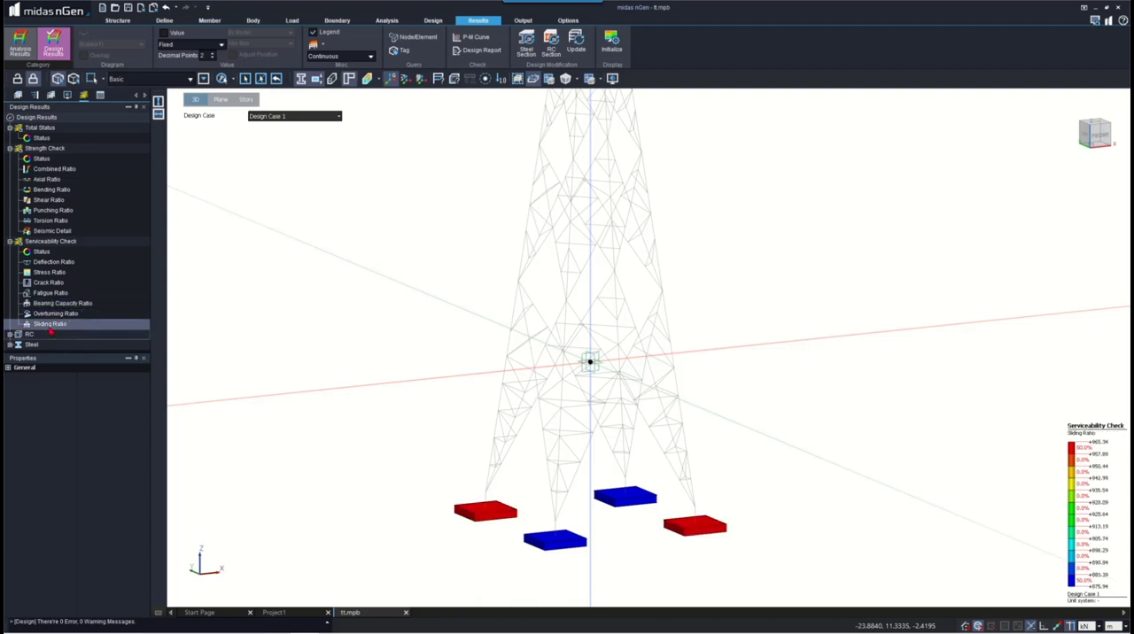
- Generate a detailed member design report for one of the red isolated footings, using Design Case 1
click(44, 295)
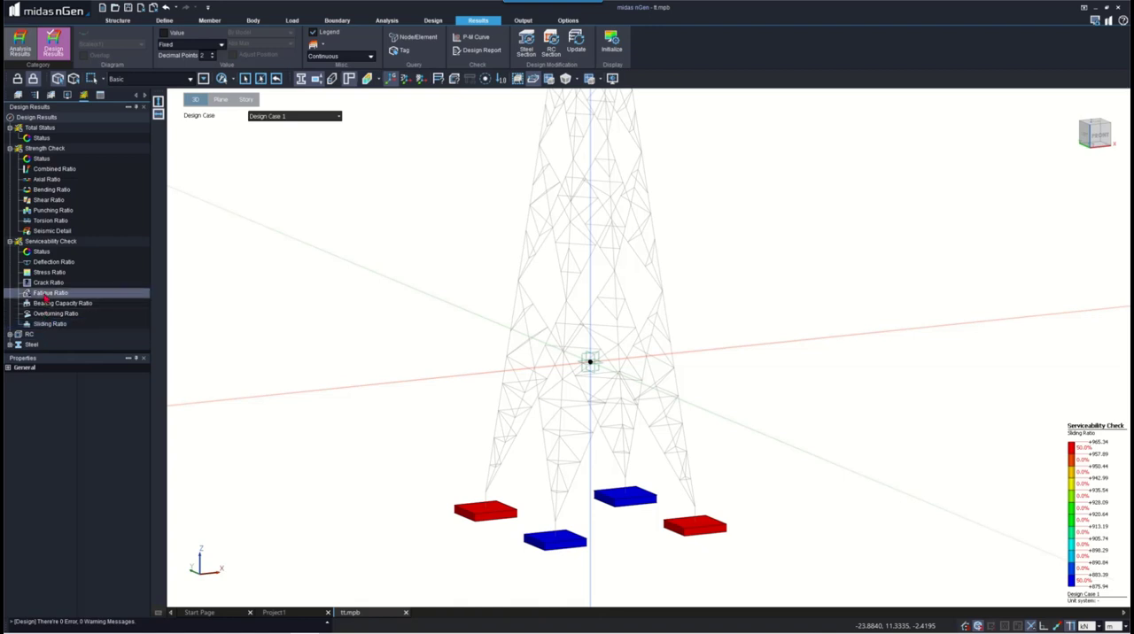
click(46, 303)
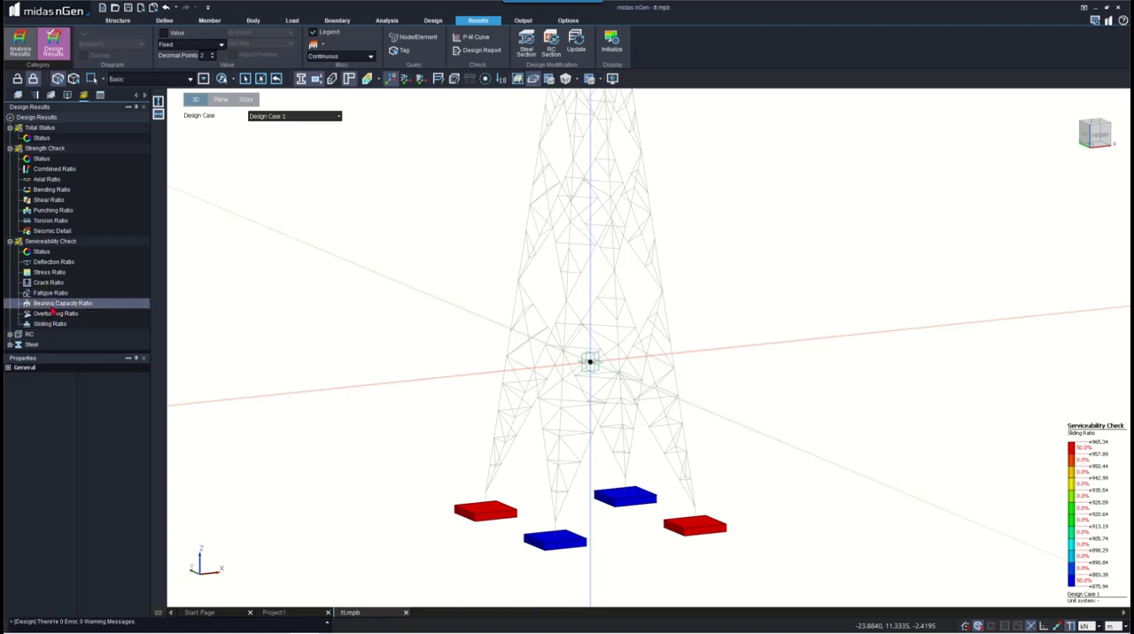
click(477, 49)
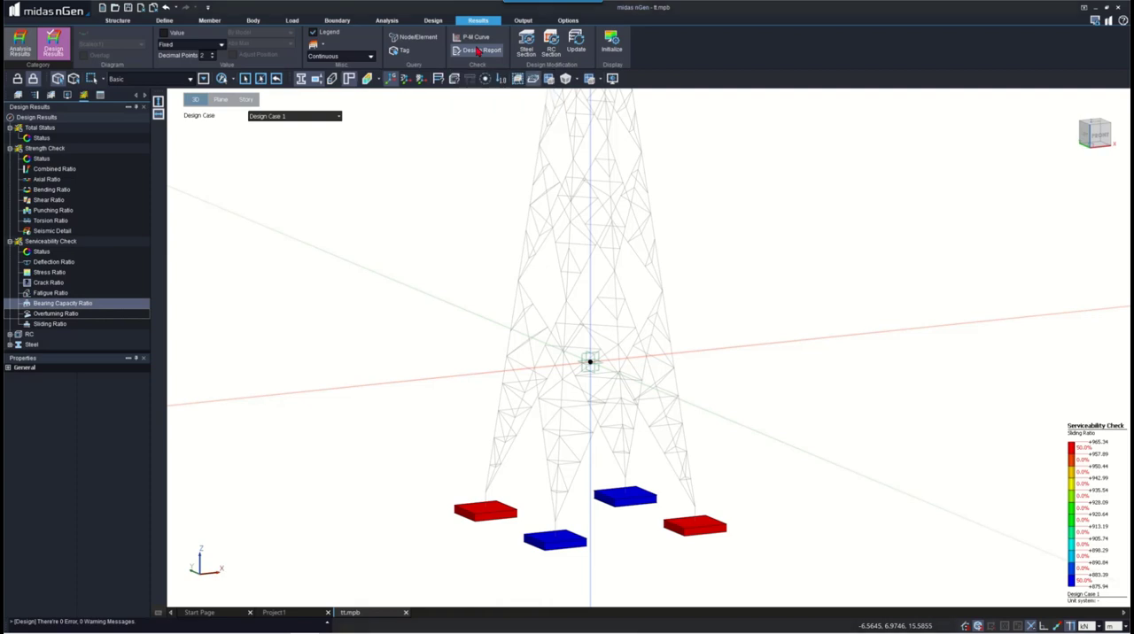
click(105, 48)
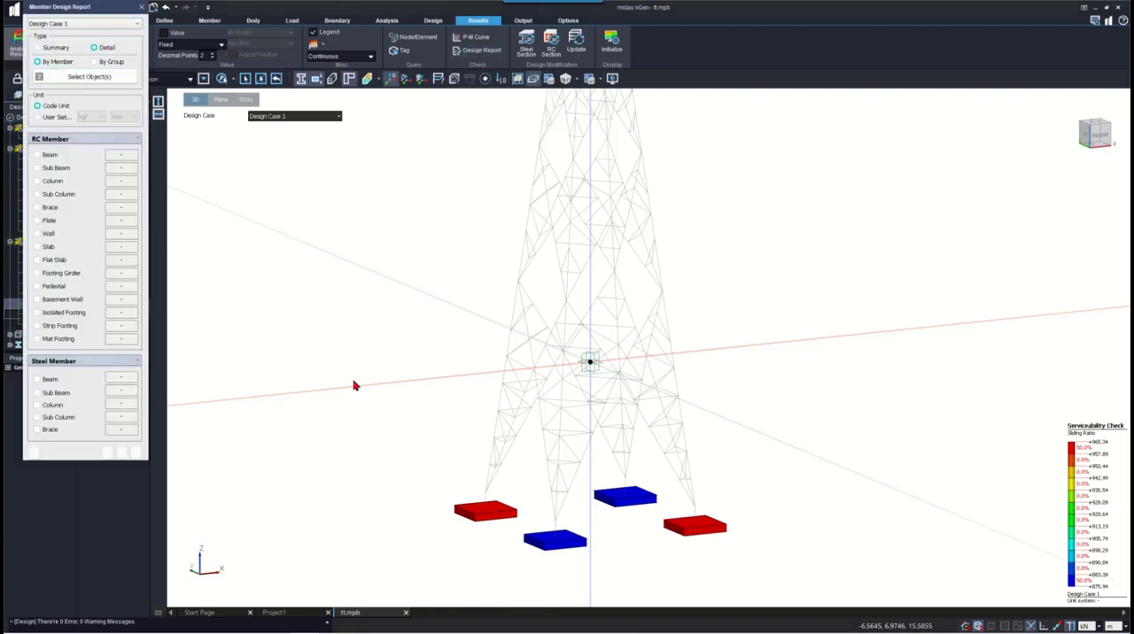
click(498, 516)
click(498, 516)
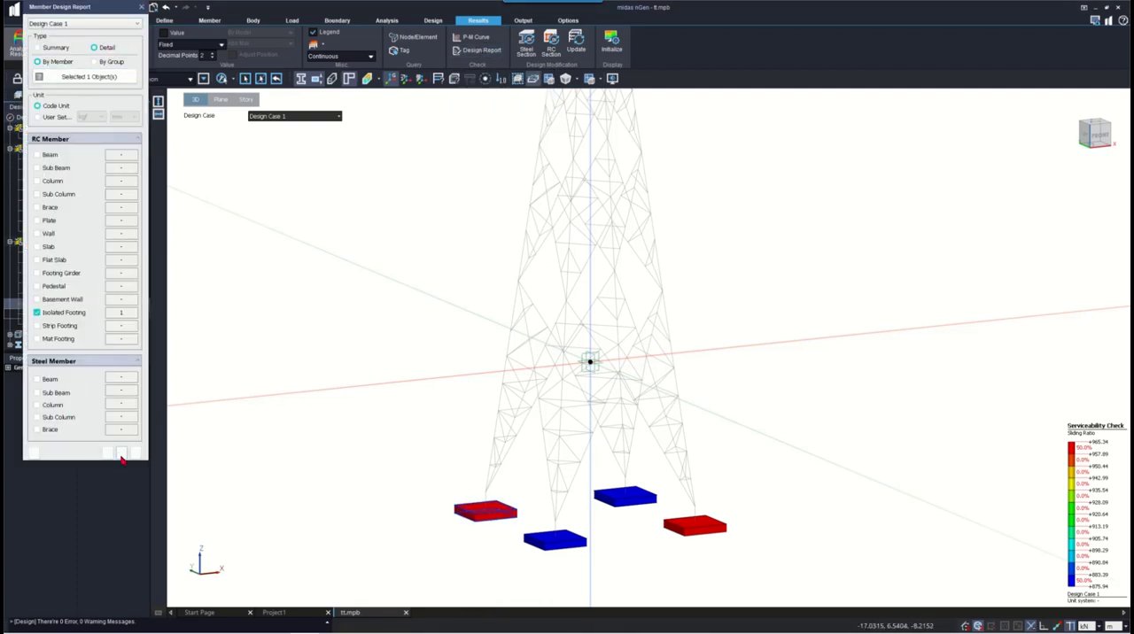
click(108, 453)
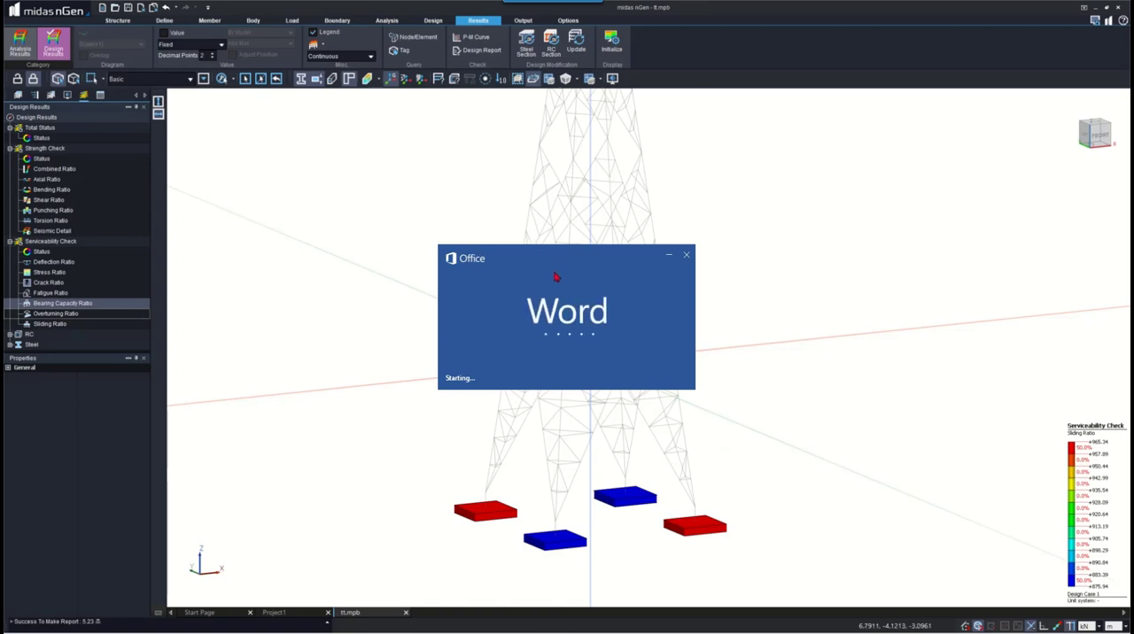
- Read through the footing's Word design report, covering moment, shear, stress, creep, crack width, bearing and overturning checks
scroll(586, 351, down, 10)
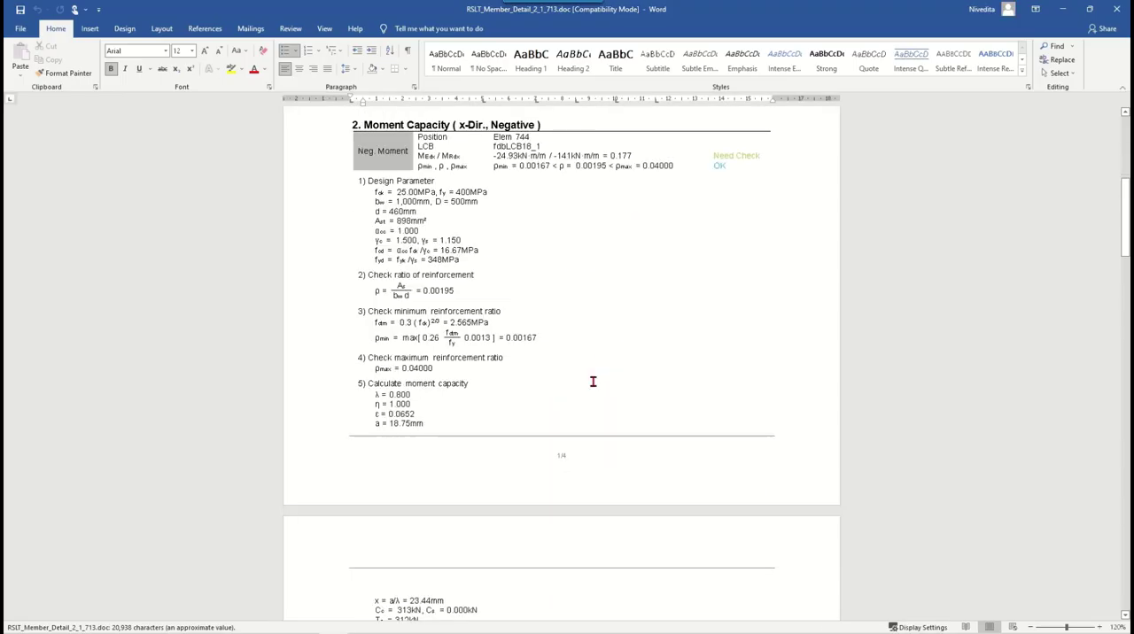
scroll(592, 382, down, 20)
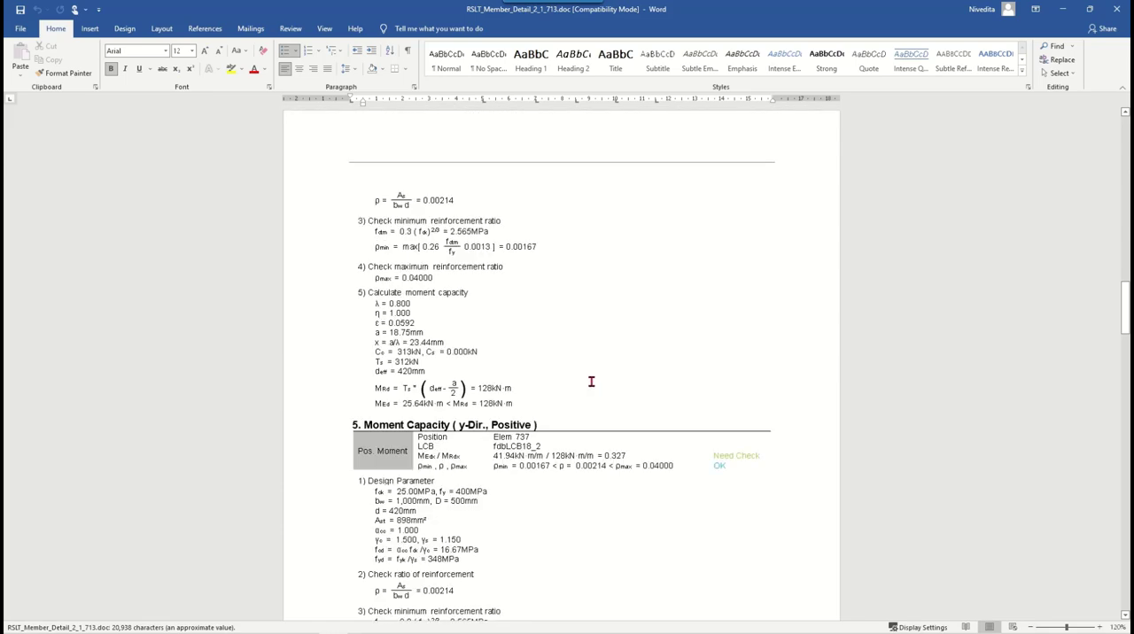
scroll(590, 381, down, 20)
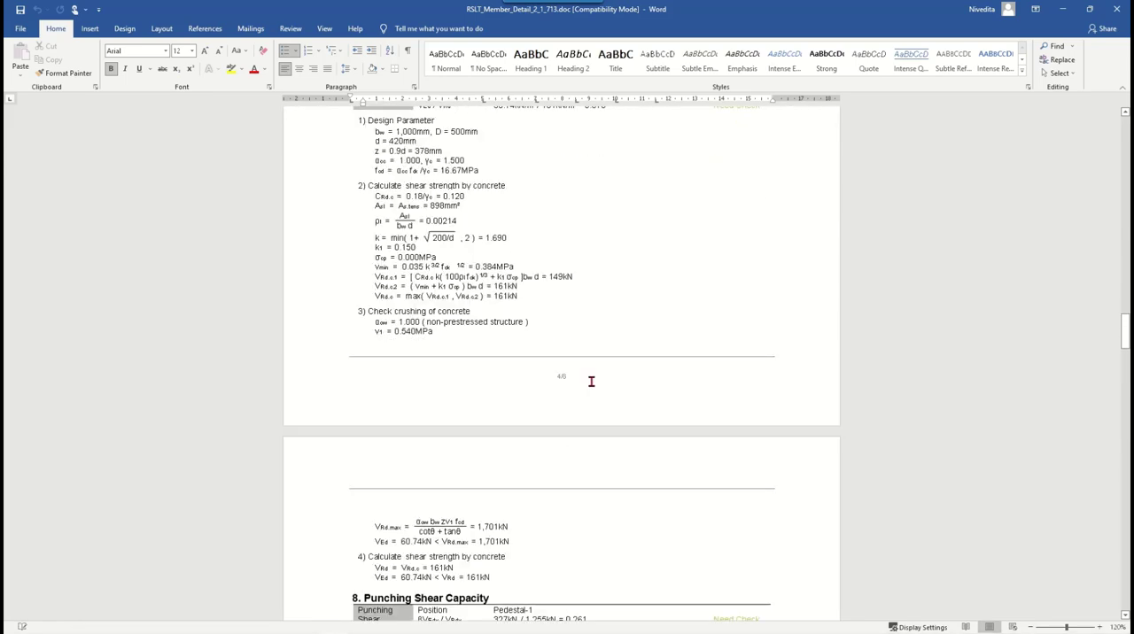
scroll(590, 382, down, 20)
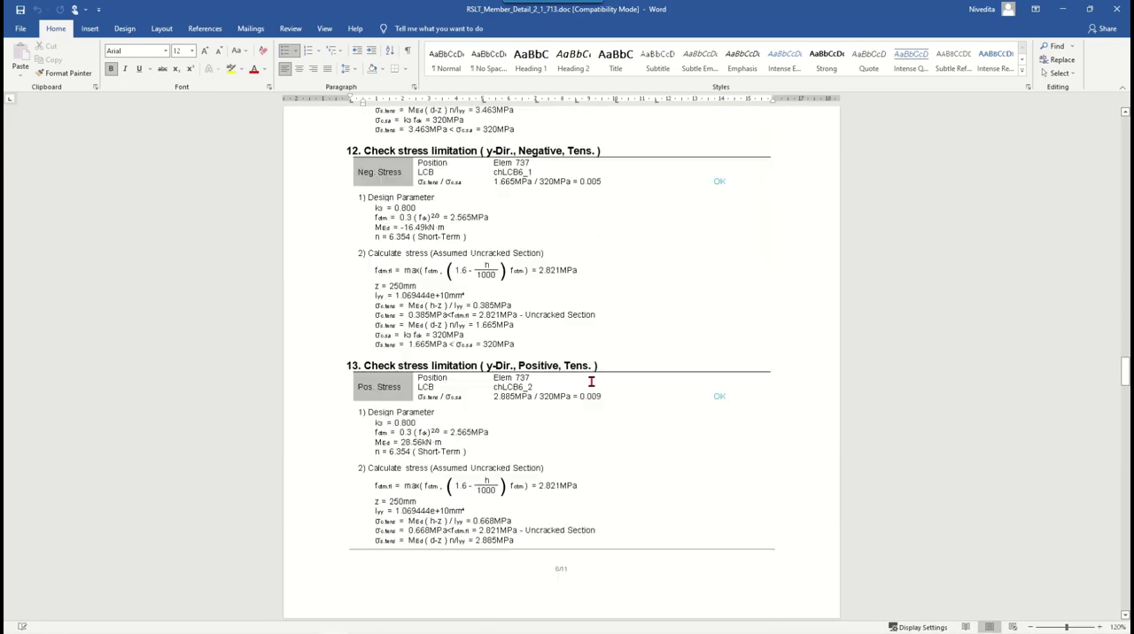
scroll(590, 381, down, 20)
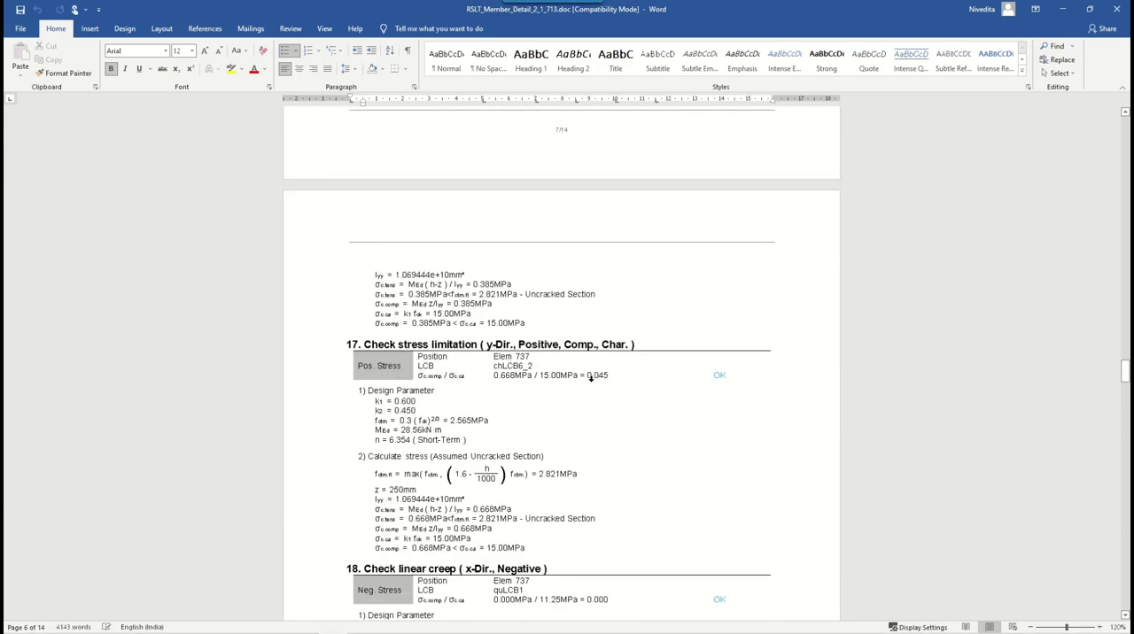
scroll(591, 379, down, 6)
scroll(590, 380, down, 3)
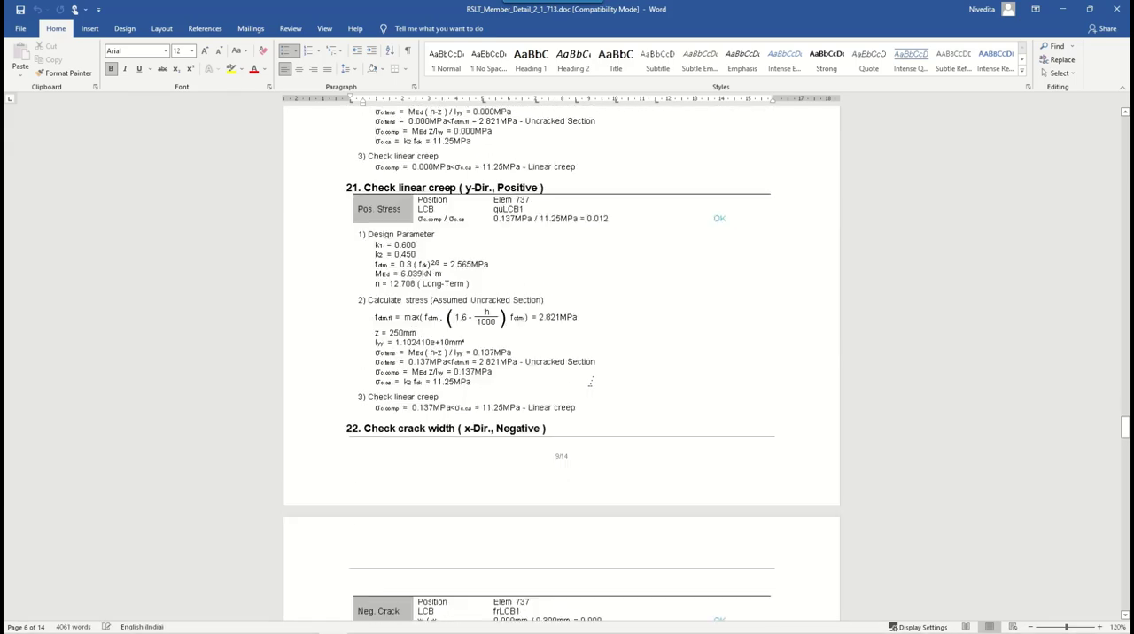
scroll(589, 381, down, 6)
scroll(591, 380, down, 15)
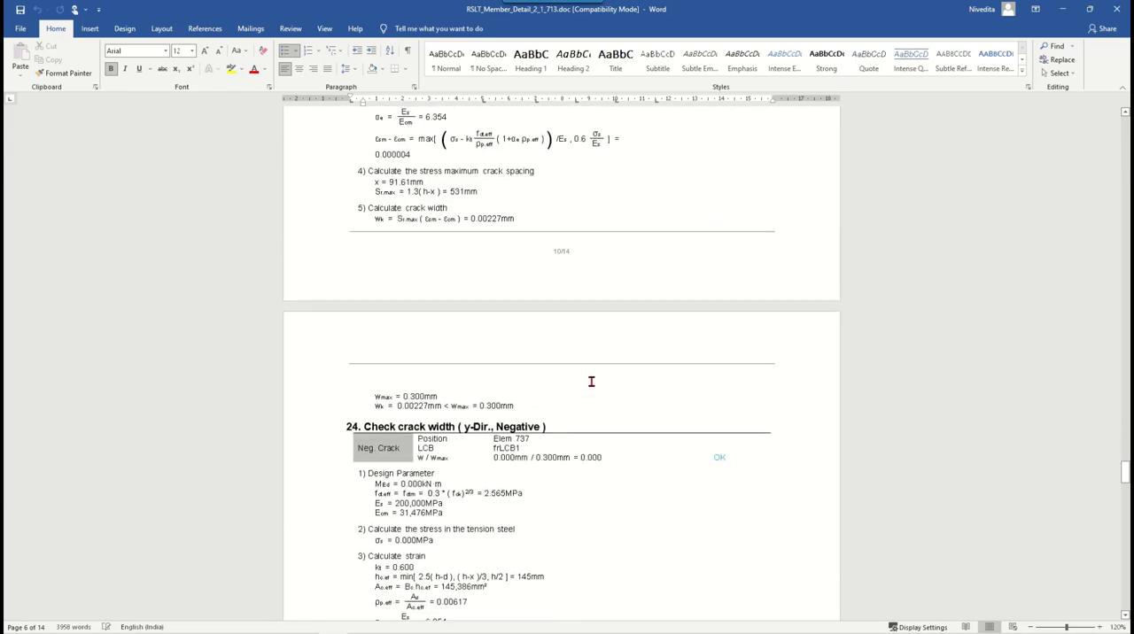
scroll(590, 380, down, 6)
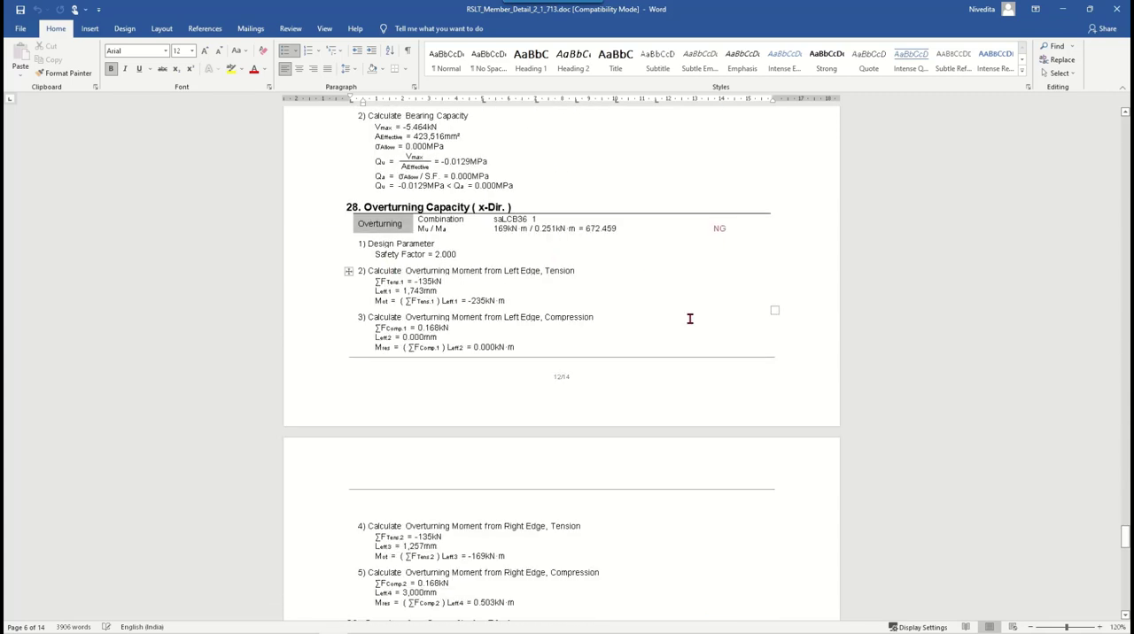
- Examine the x-direction overturning capacity values in section 28, and close the report to return to midas nGen
double_click(535, 228)
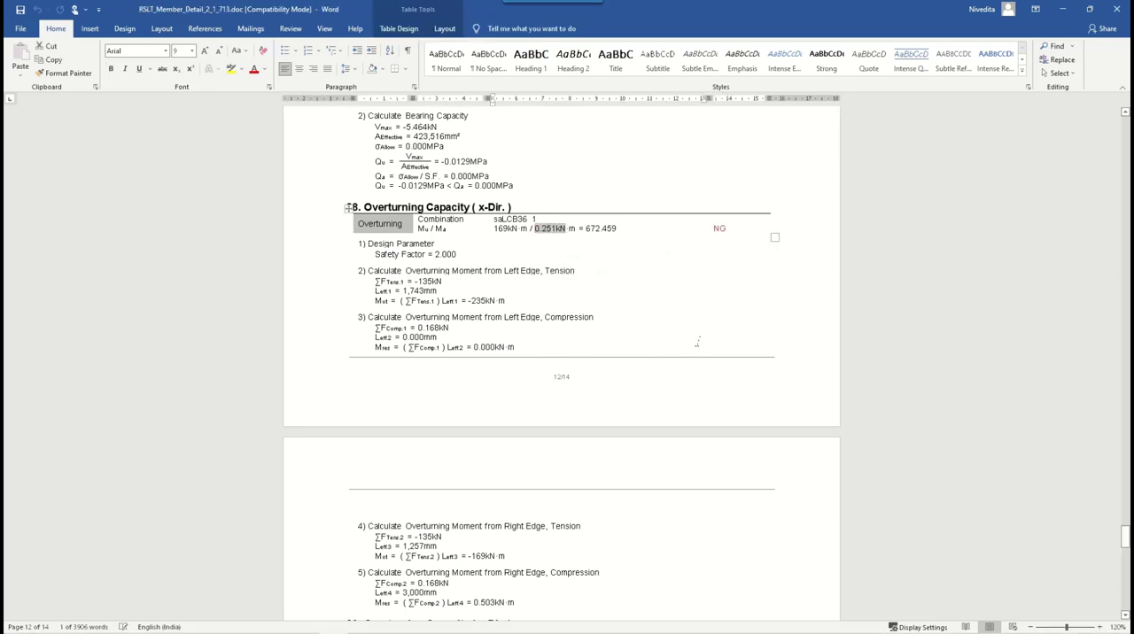
triple_click(641, 315)
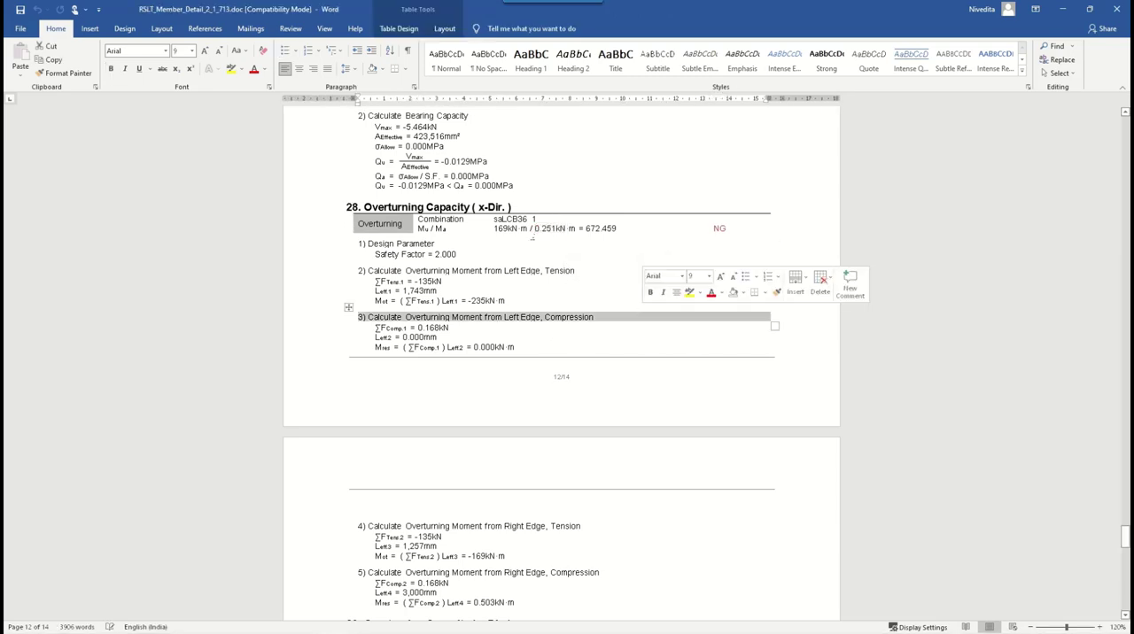
click(567, 270)
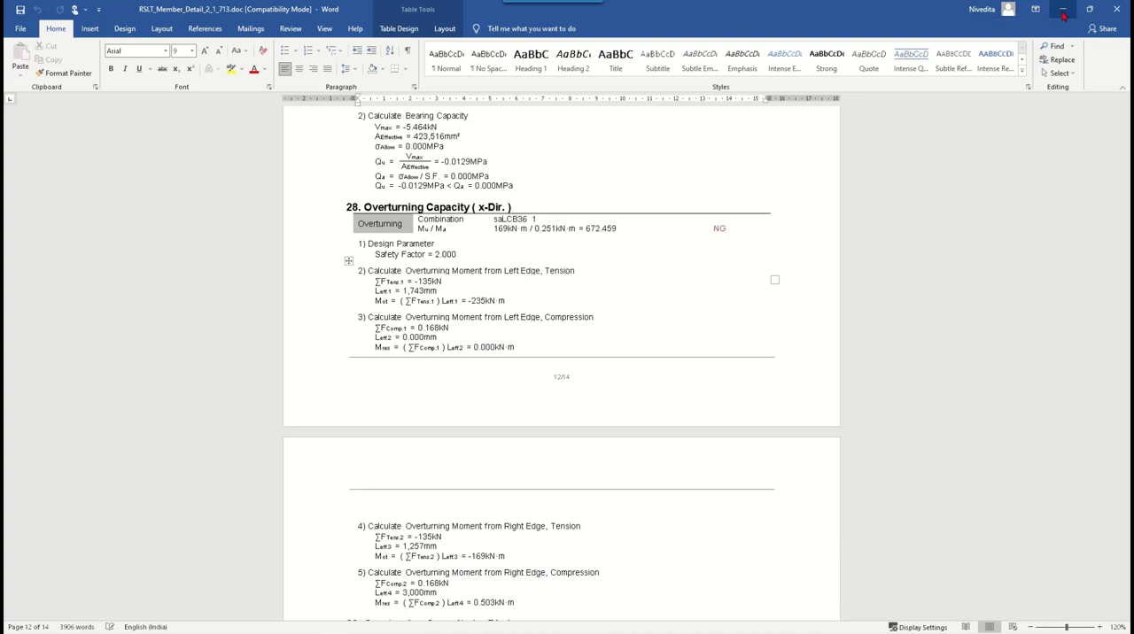
click(1115, 9)
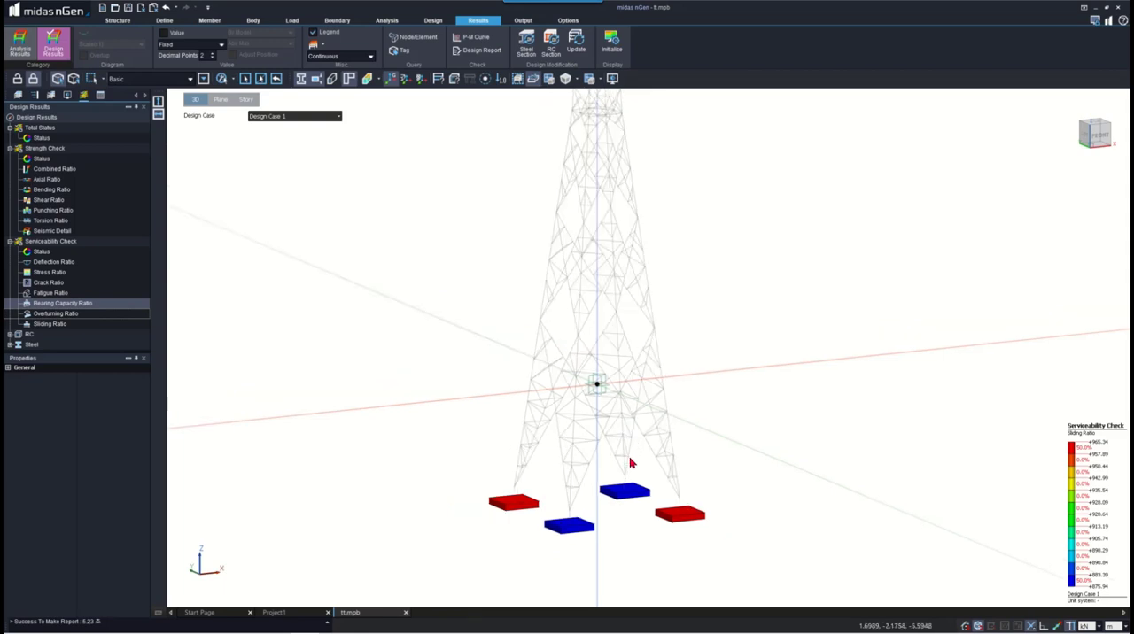
- Initialize the results display to show the whole tower as the plain model with its sections
scroll(630, 463, down, 5)
scroll(646, 417, up, 3)
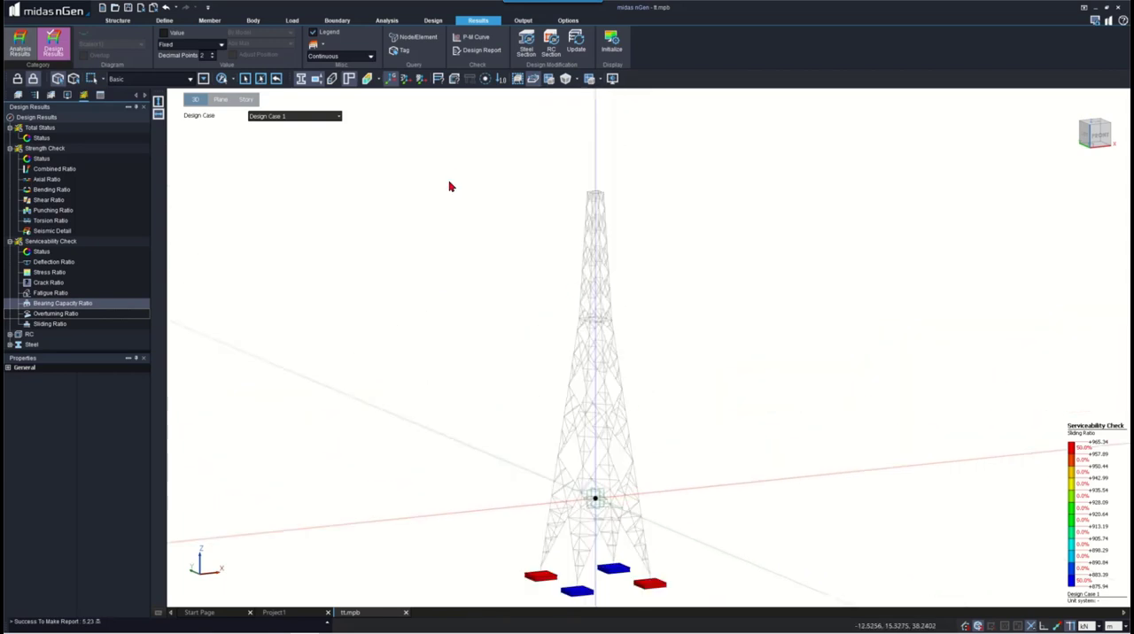
click(522, 20)
right_click(512, 210)
click(474, 216)
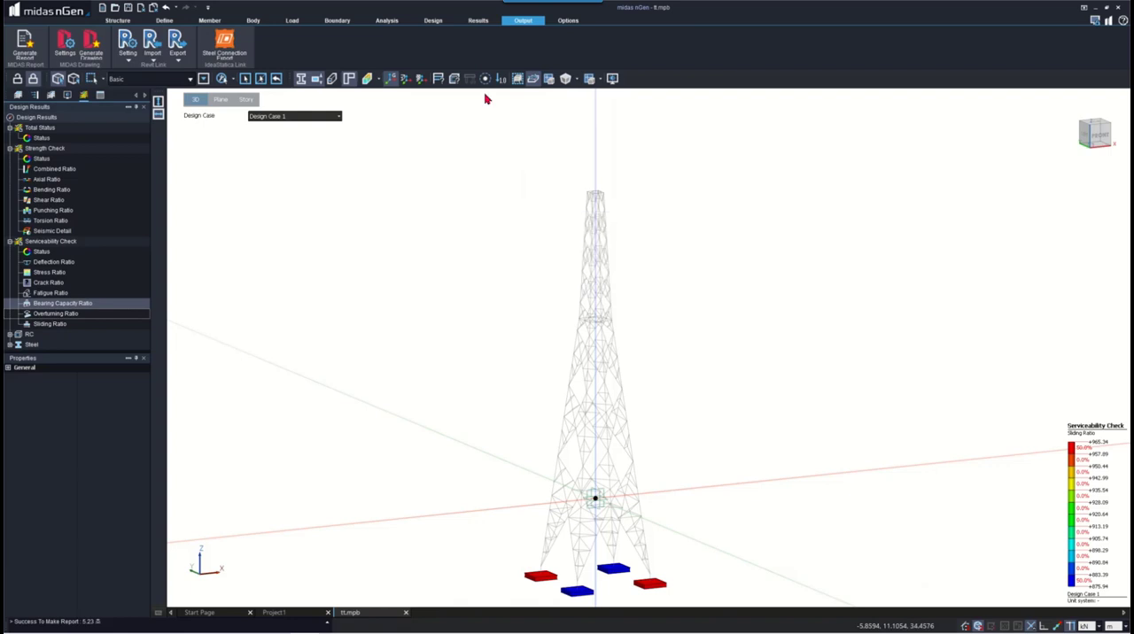
click(479, 23)
click(611, 45)
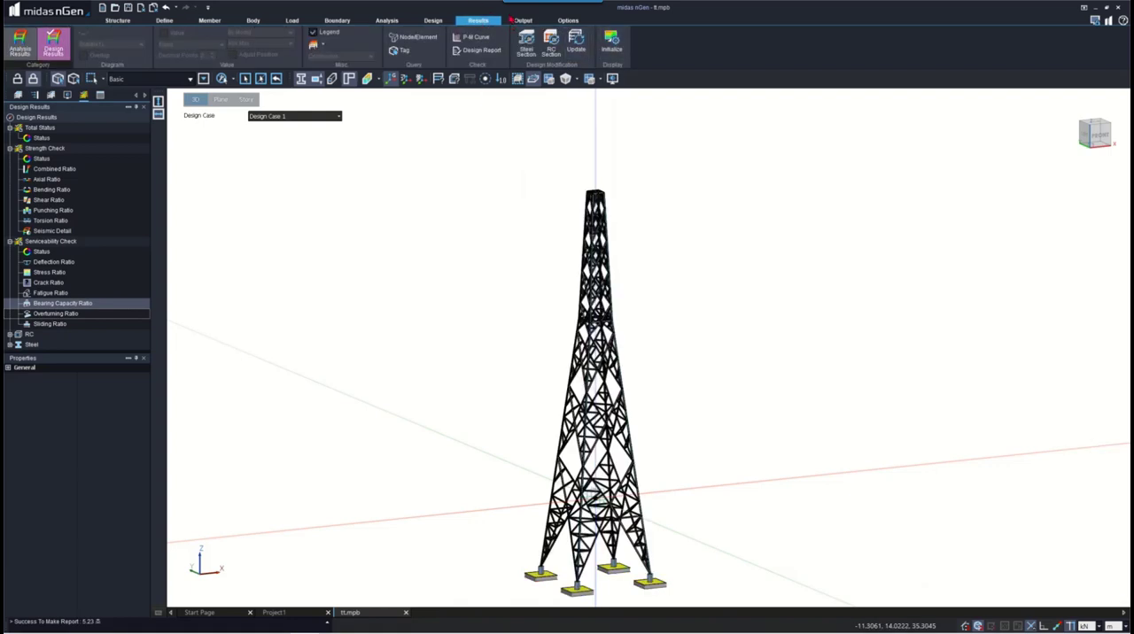
- Auto-generate the drawing configuration for Drawing Set-1, update the set and send the model to midas Drawing
click(519, 21)
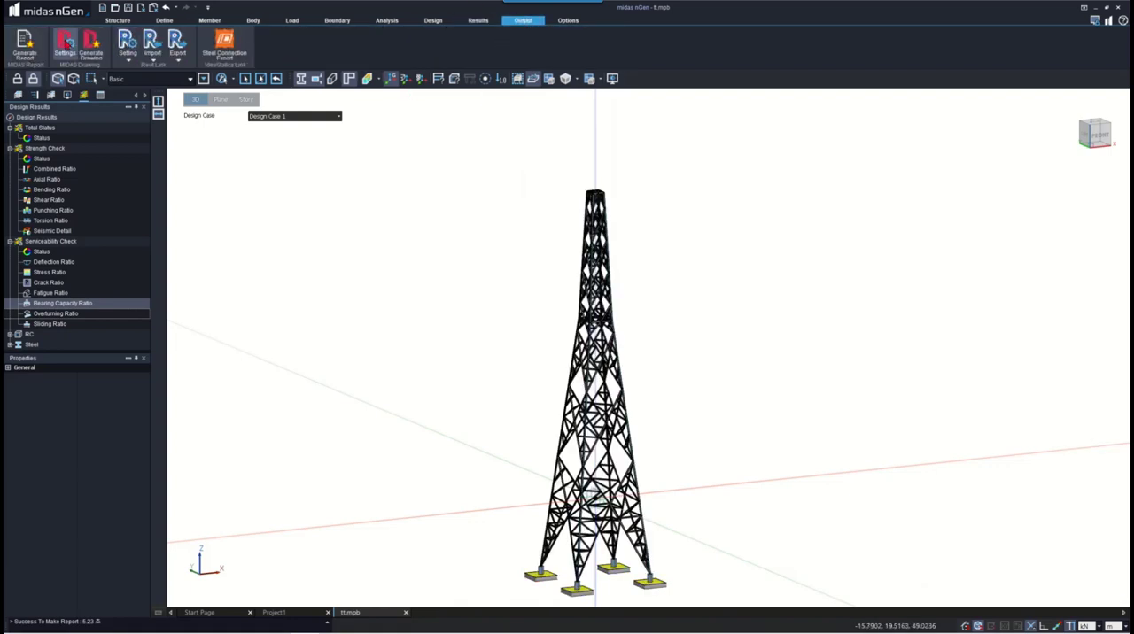
click(91, 46)
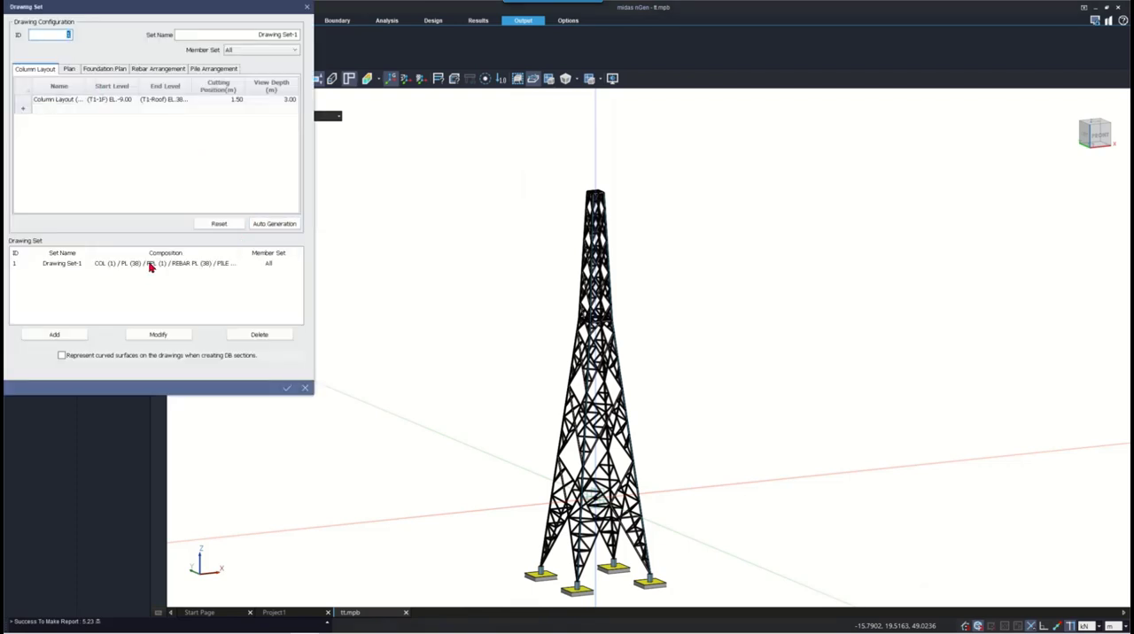
click(150, 266)
click(275, 225)
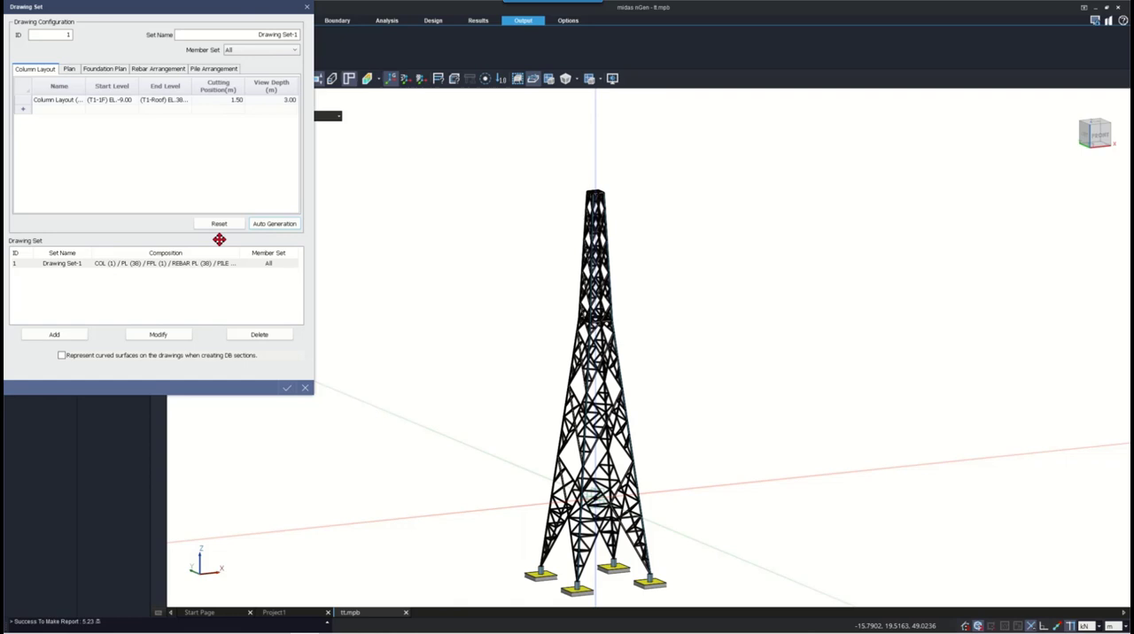
click(168, 337)
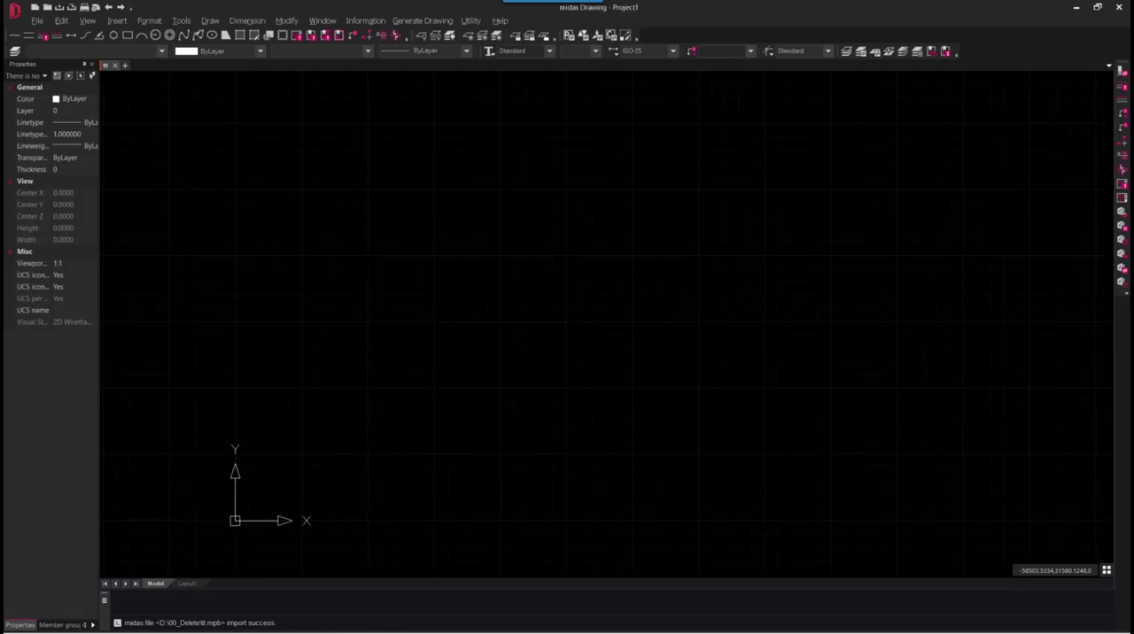
- Generate the structural plan Foundation Plan (EL.-9.00) from Drawing Set-1 and place it in the drawing
click(426, 20)
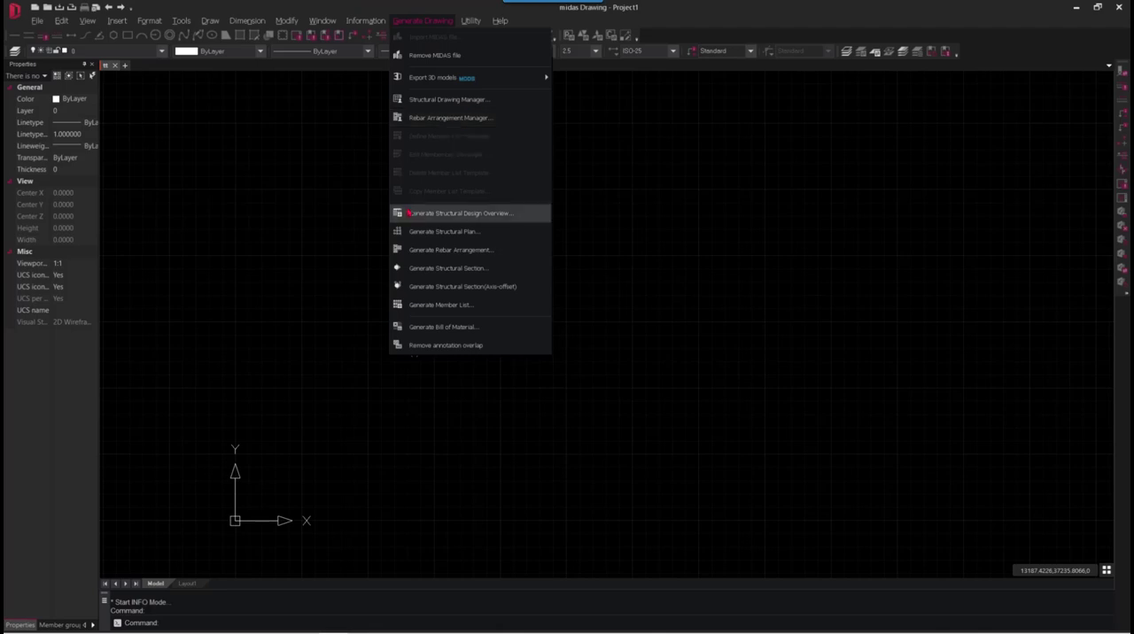
click(445, 232)
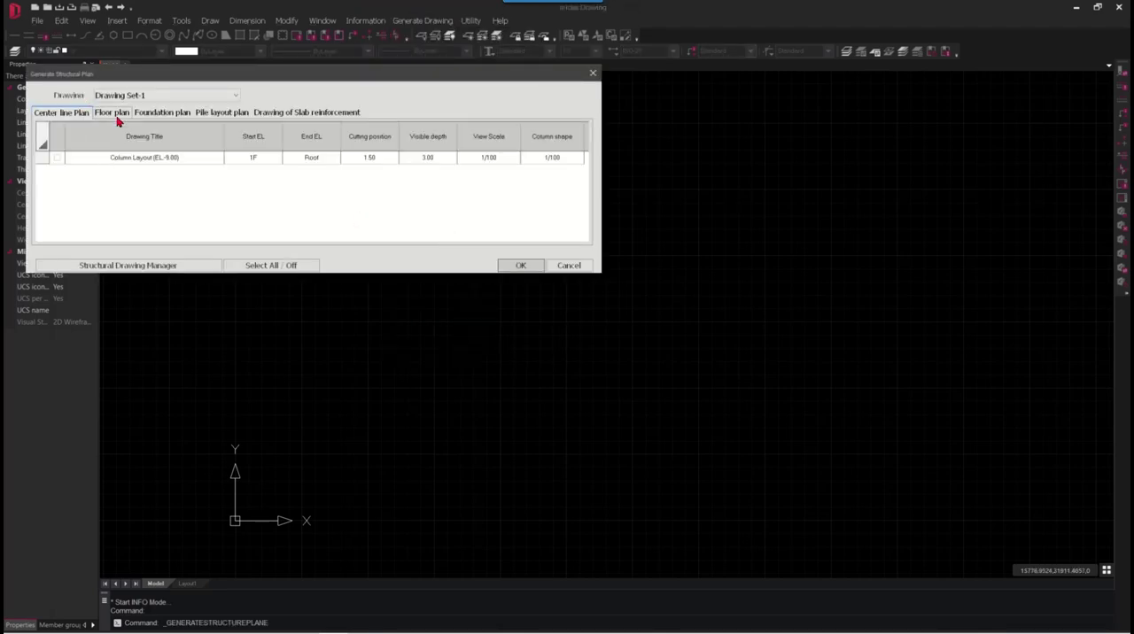
click(165, 113)
click(58, 158)
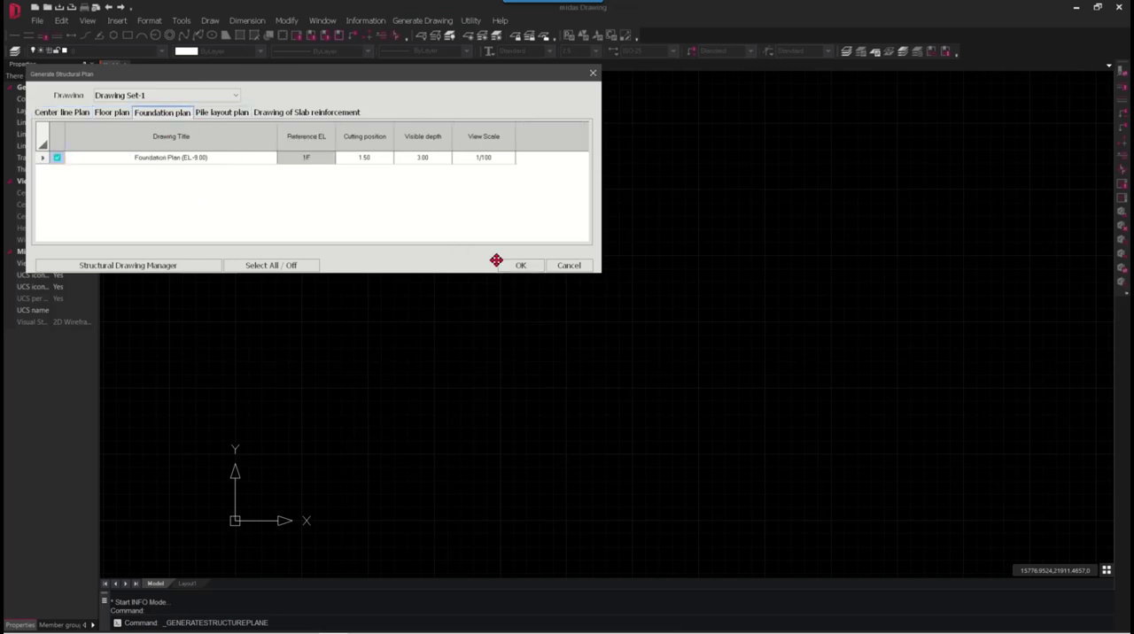
click(519, 265)
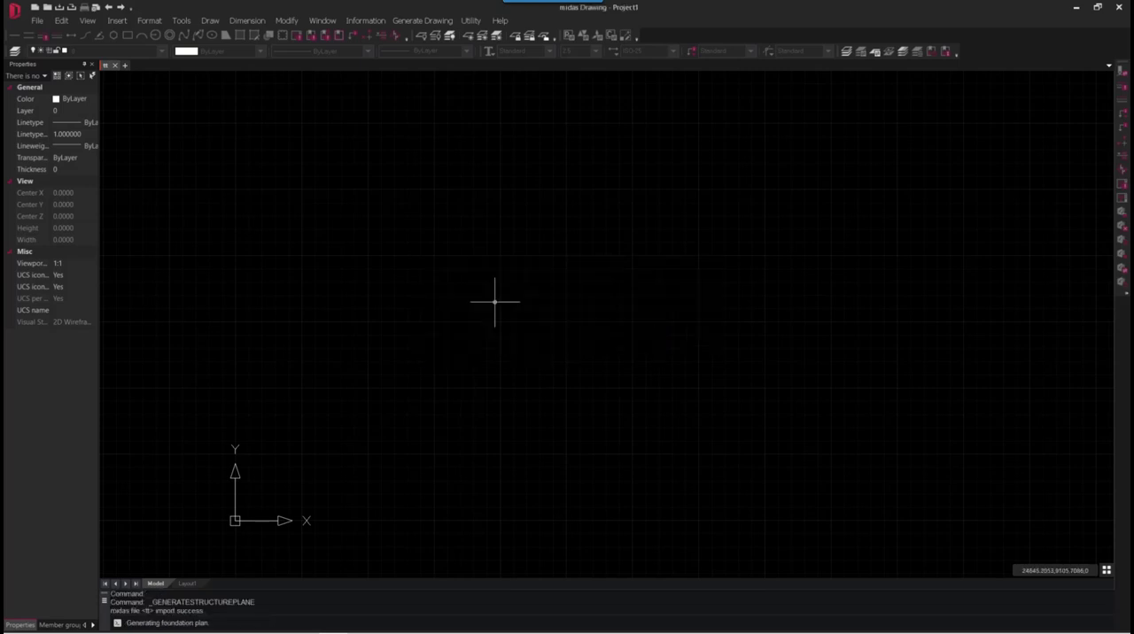
click(387, 478)
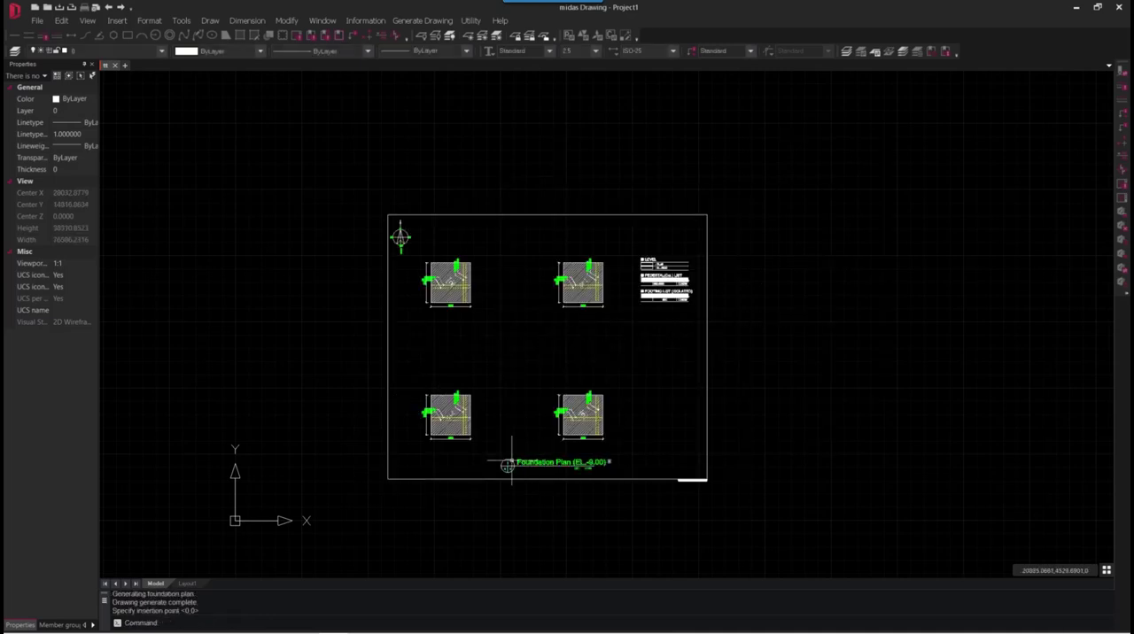
- Examine the foundation plan's footings, their dimensions and rebar labels, and the level, pedestal and footing lists
scroll(496, 447, up, 3)
scroll(395, 390, up, 5)
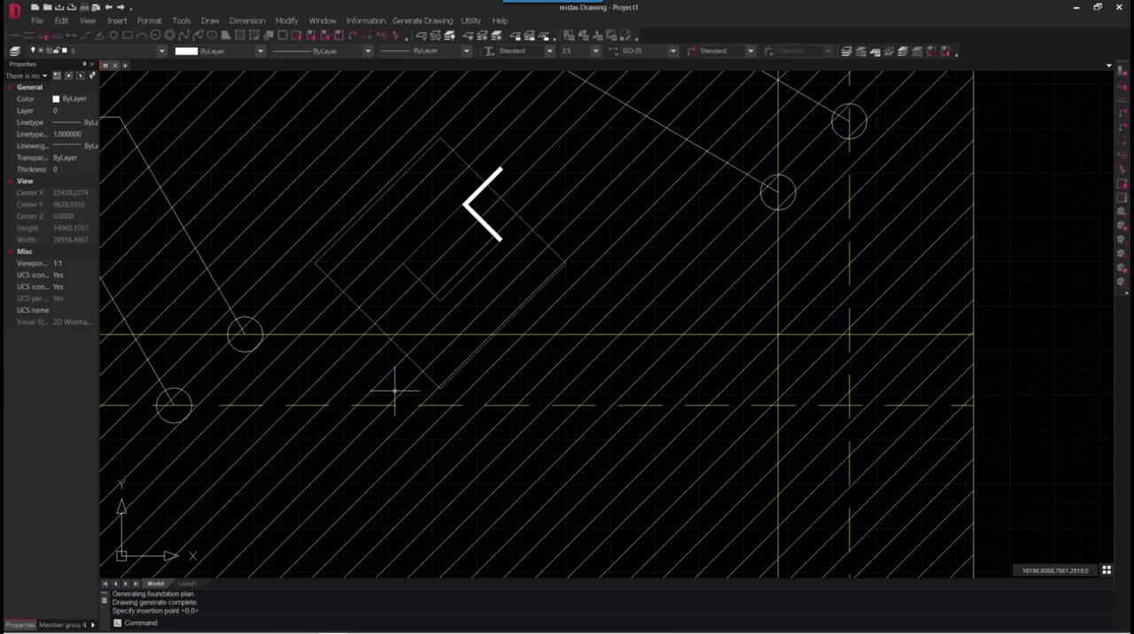
scroll(470, 405, down, 5)
scroll(474, 405, down, 2)
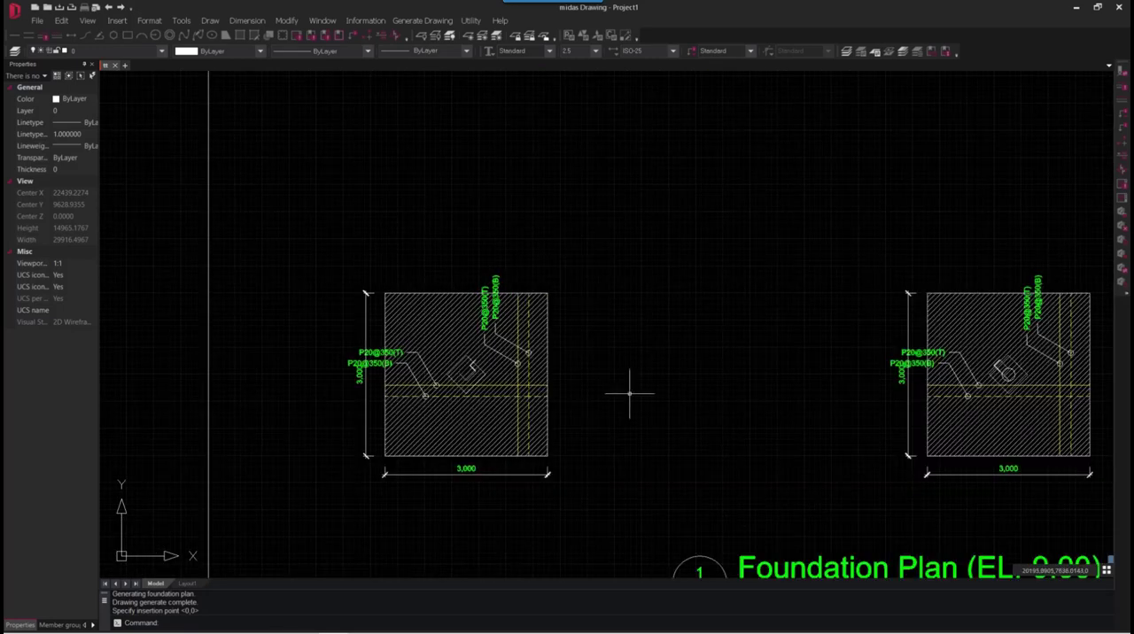
mouse_move(743, 378)
middle_down()
mouse_move(587, 407)
mouse_move(472, 465)
middle_up()
middle_drag(653, 198, 471, 383)
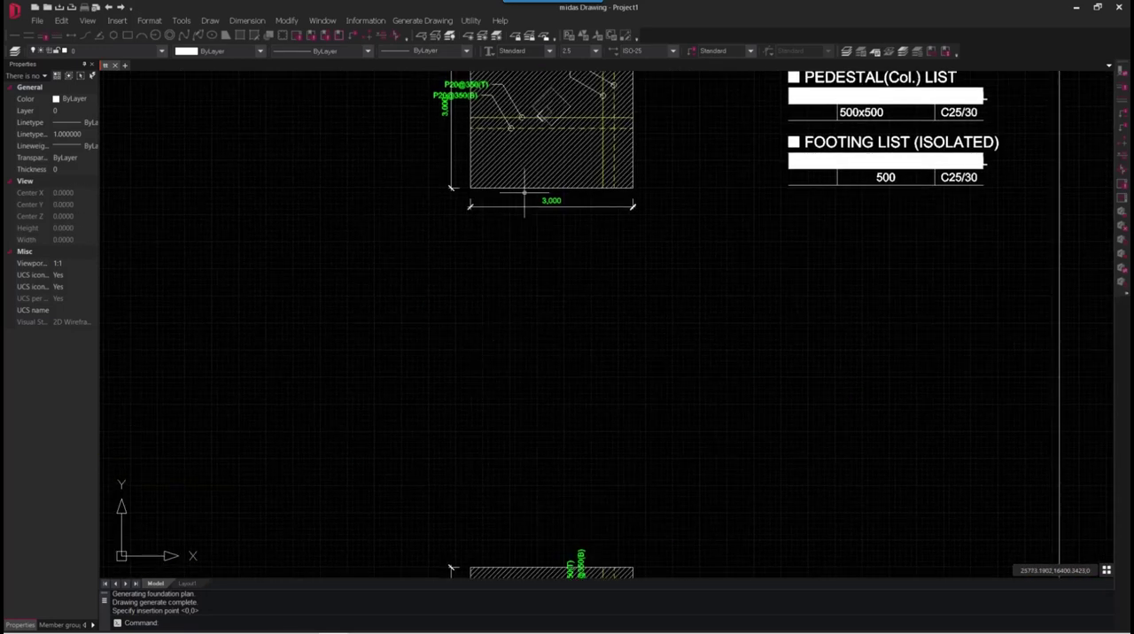
middle_drag(525, 192, 542, 390)
scroll(565, 328, down, 2)
scroll(576, 264, up, 2)
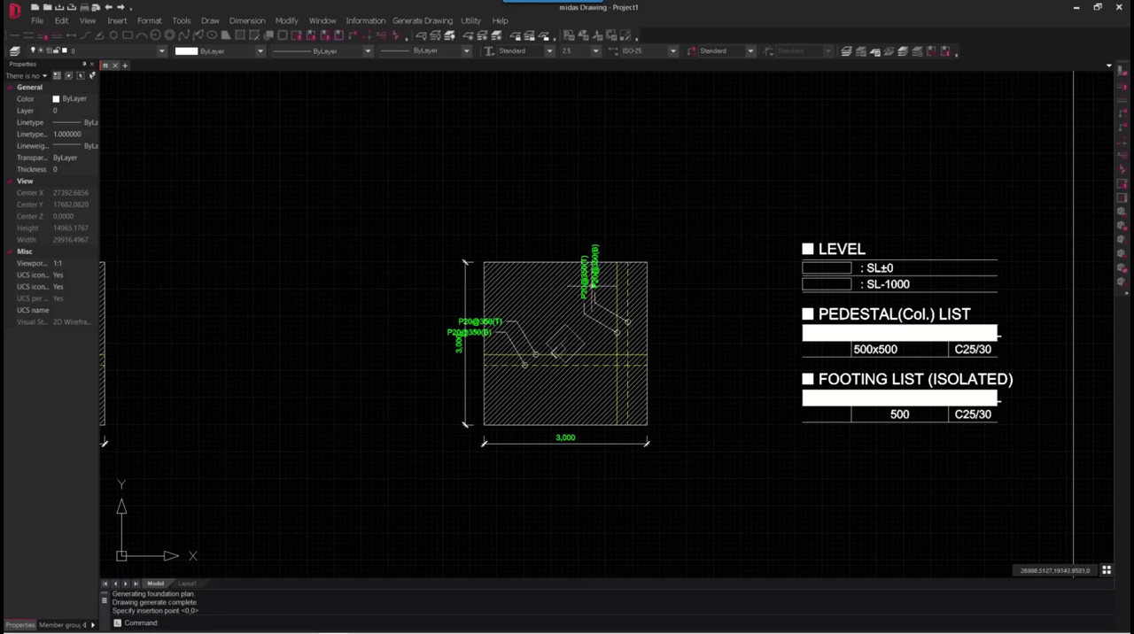
middle_drag(370, 417, 662, 359)
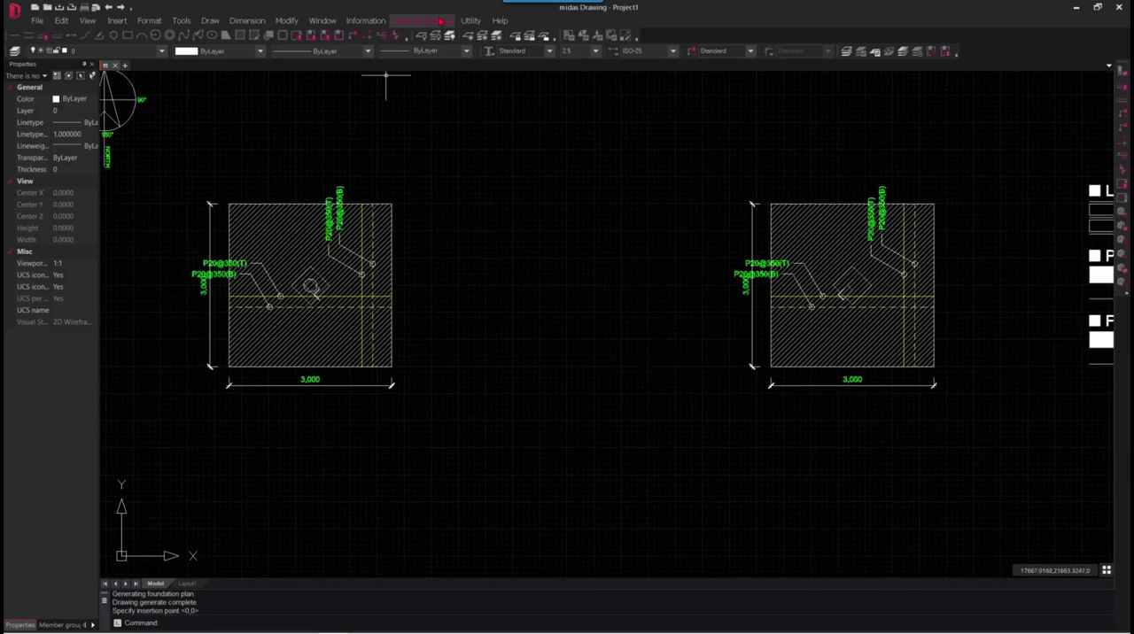
- Start structural section Section 1 and draw its orthogonal horizontal cut line, about 19,045 mm long, below the foundation plan's lower footings
click(440, 20)
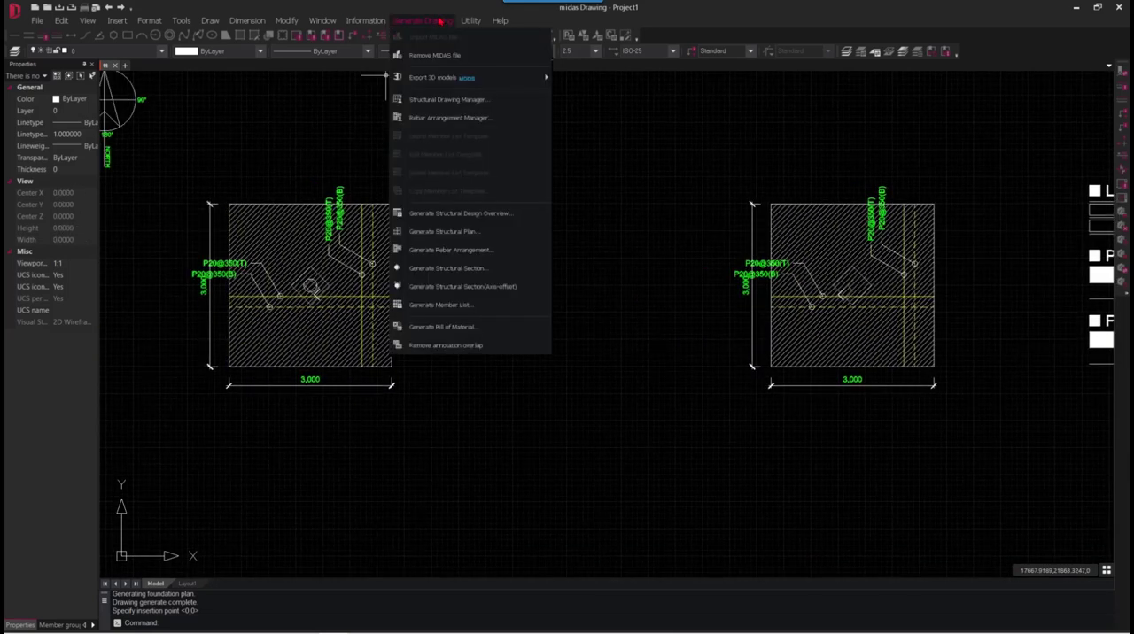
click(448, 267)
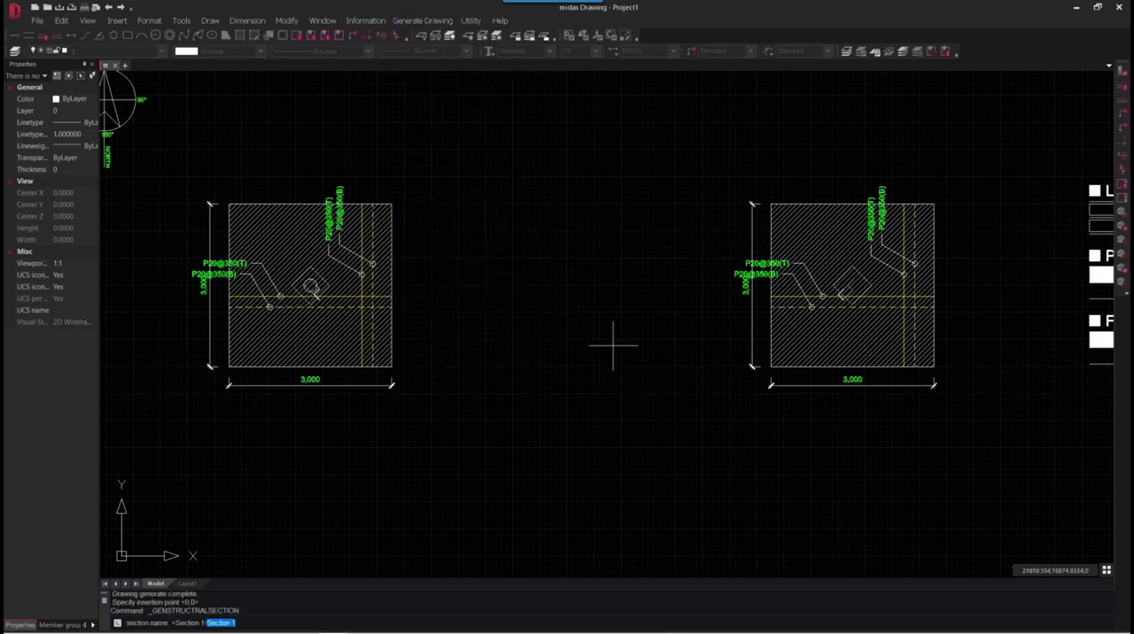
key(Return)
scroll(481, 362, down, 8)
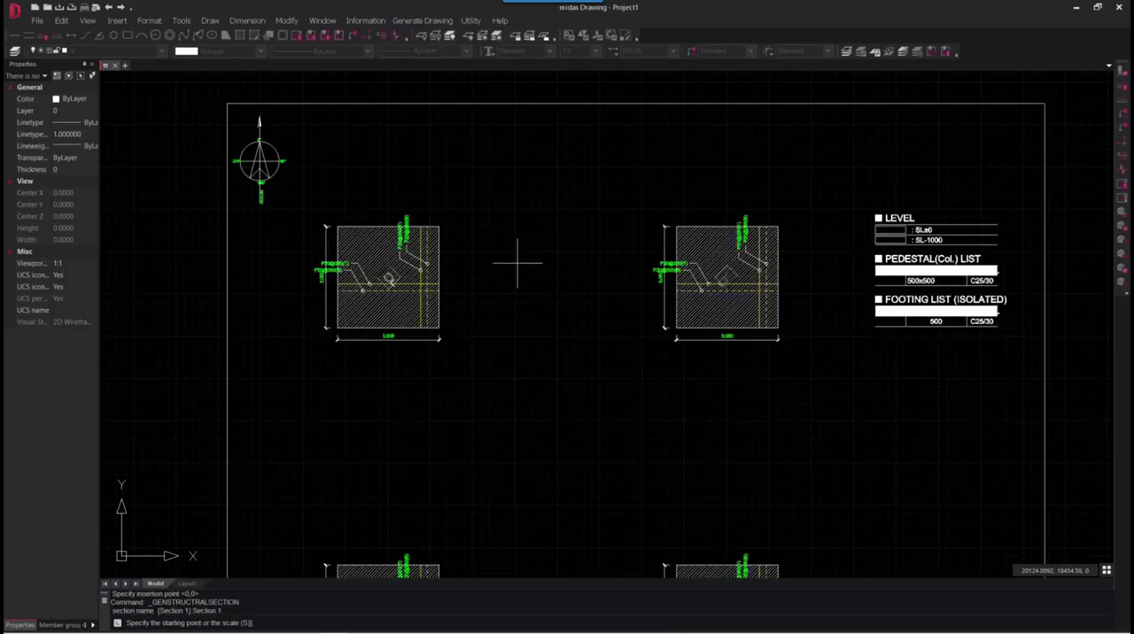
scroll(522, 390, up, 6)
click(342, 390)
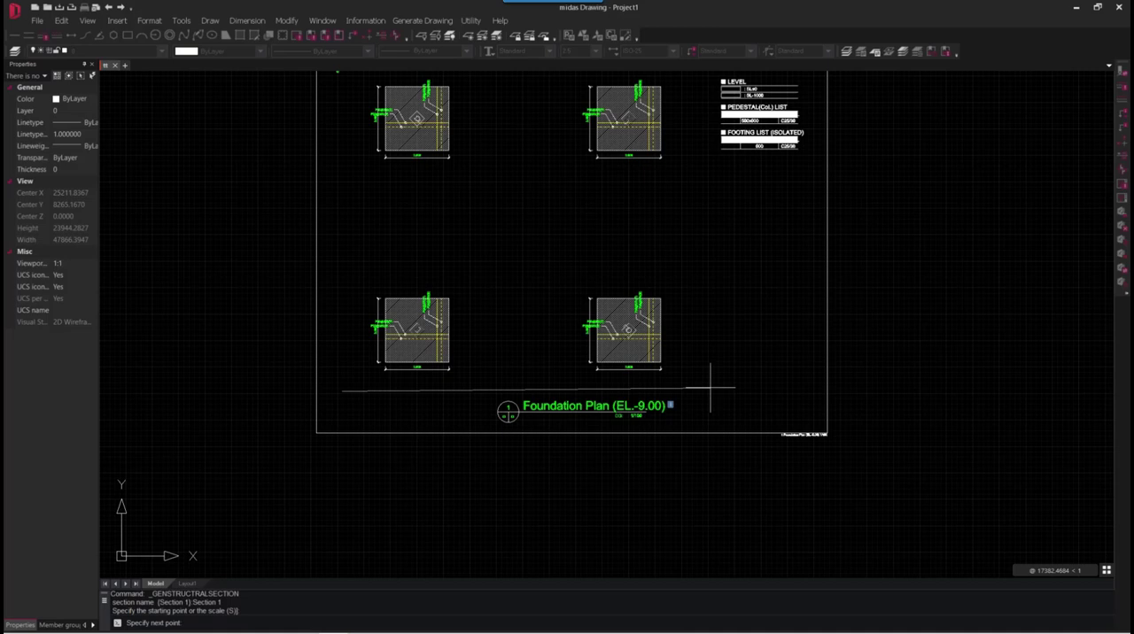
key(F8)
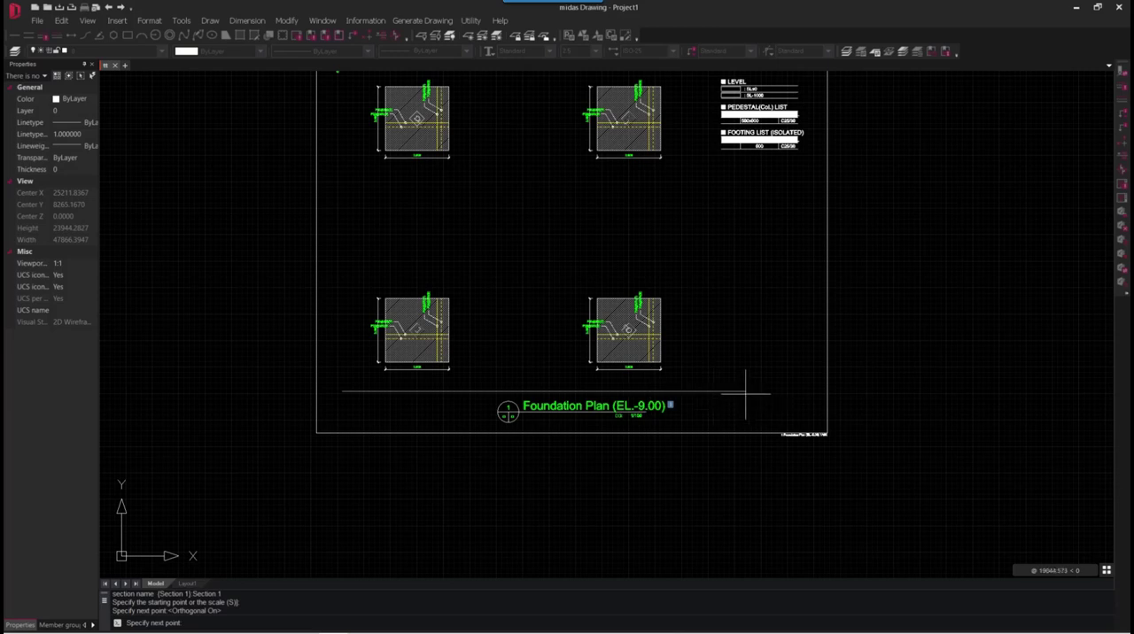
click(744, 392)
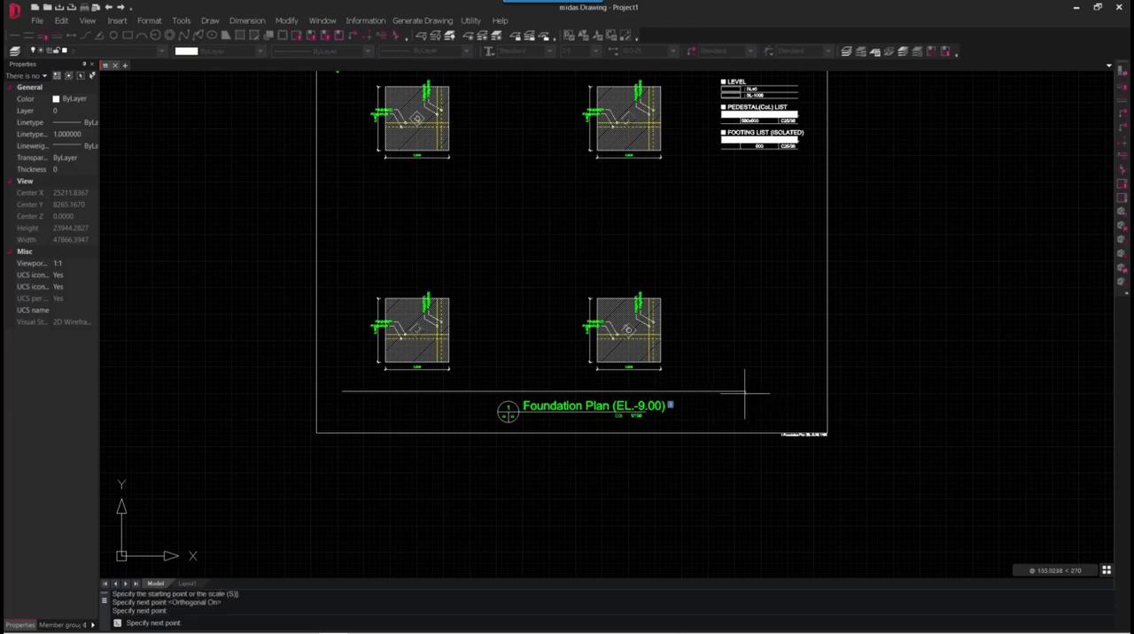
key(Return)
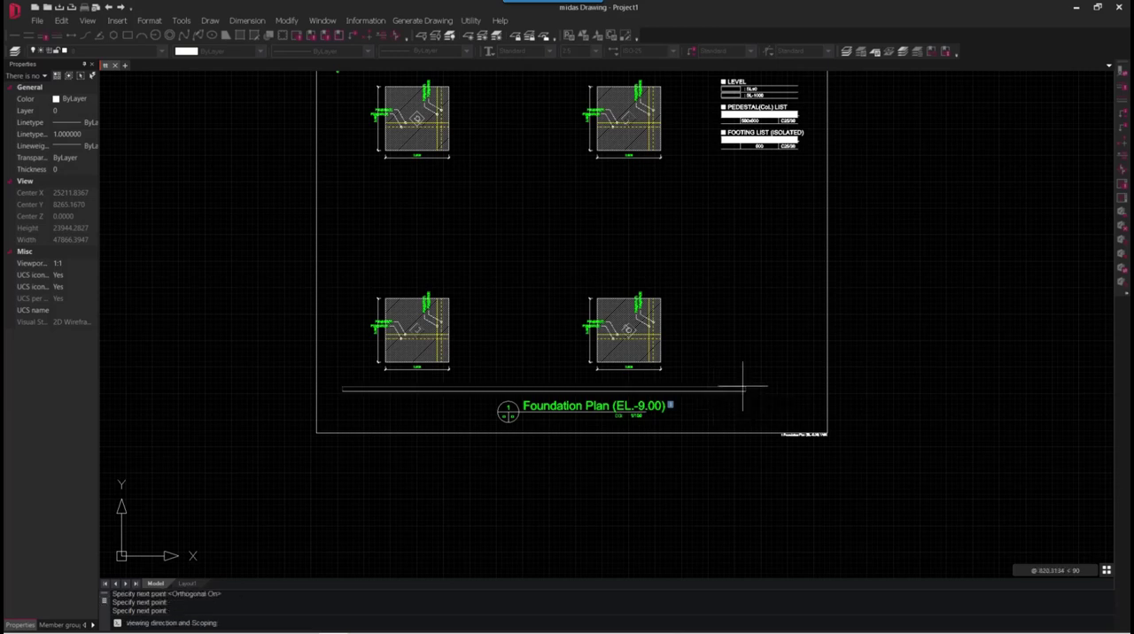
- Set the section's viewing direction and scope upward over the lower footings, about 8,137 mm deep, and place Section 1 beside the foundation plan
click(713, 218)
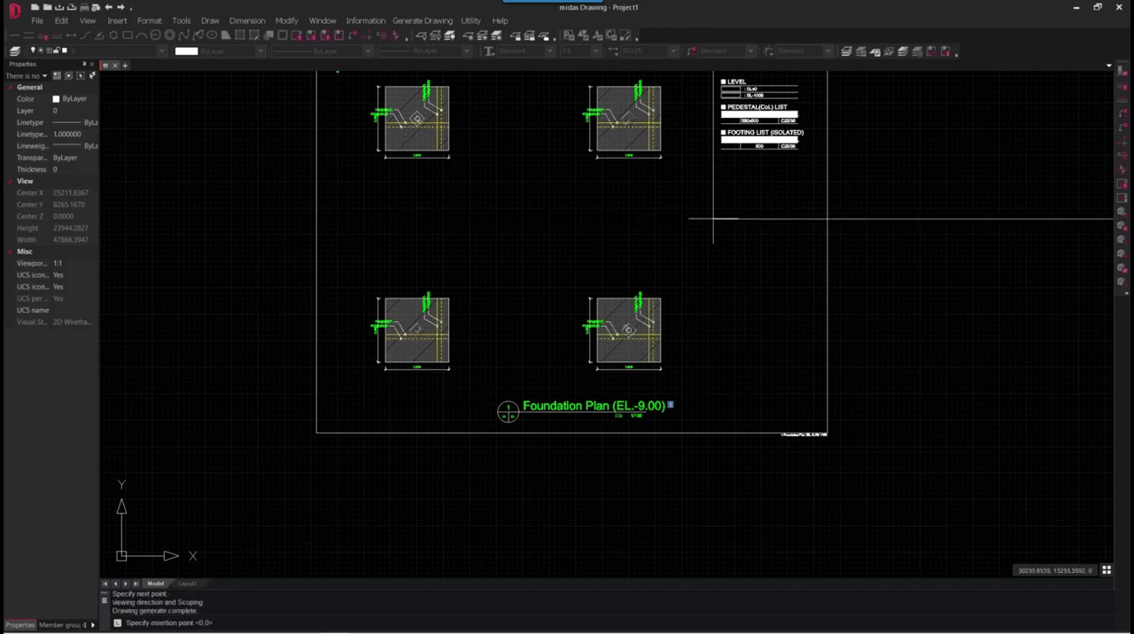
scroll(499, 415, down, 4)
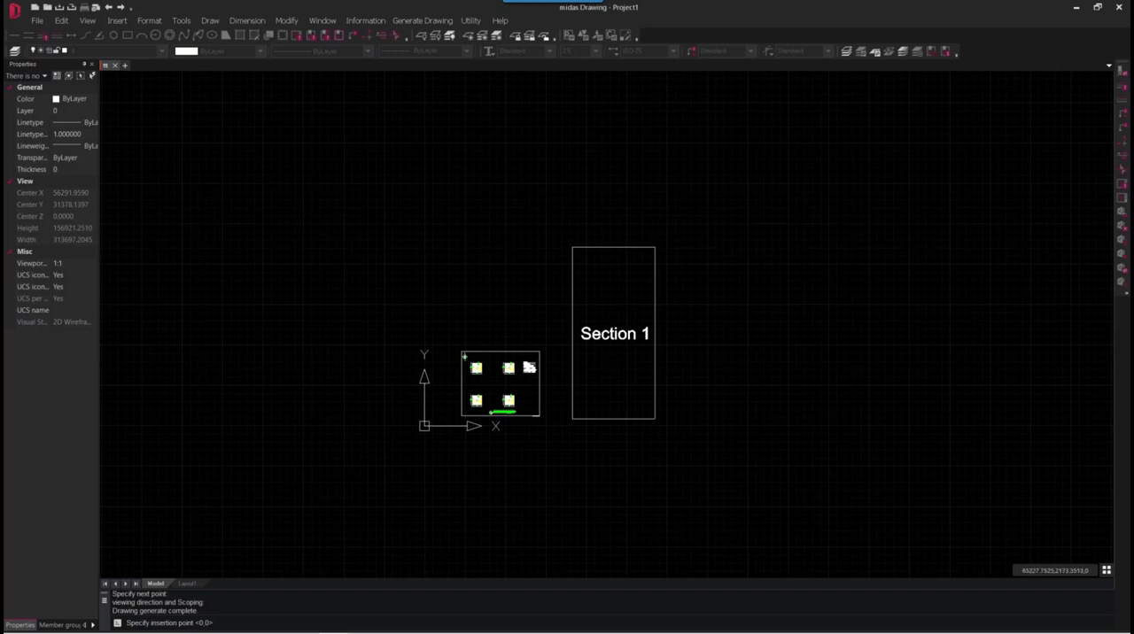
click(622, 399)
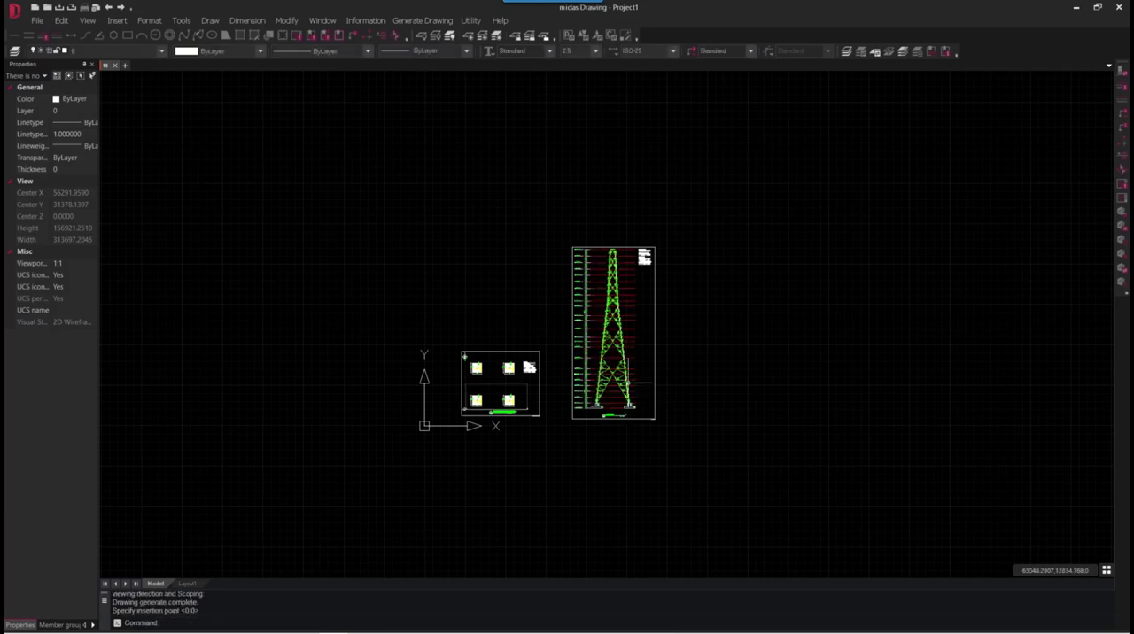
- Examine the tower's brace and main member labels in Section 1 and its column, pedestal, brace and footing lists
scroll(622, 399, up, 4)
scroll(622, 398, up, 5)
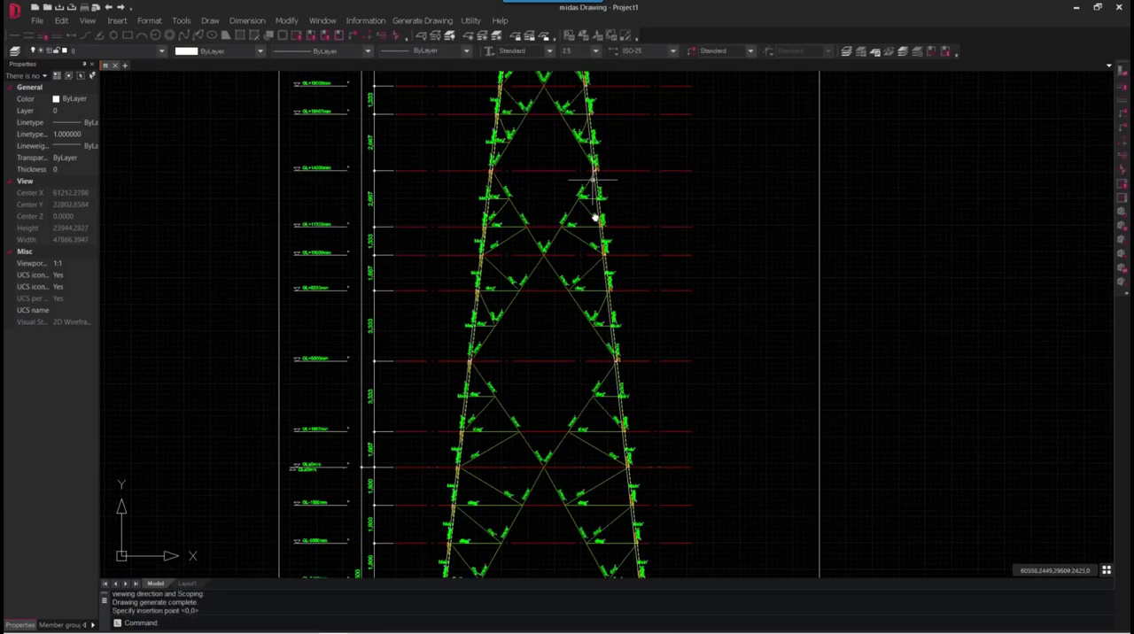
scroll(559, 206, down, 3)
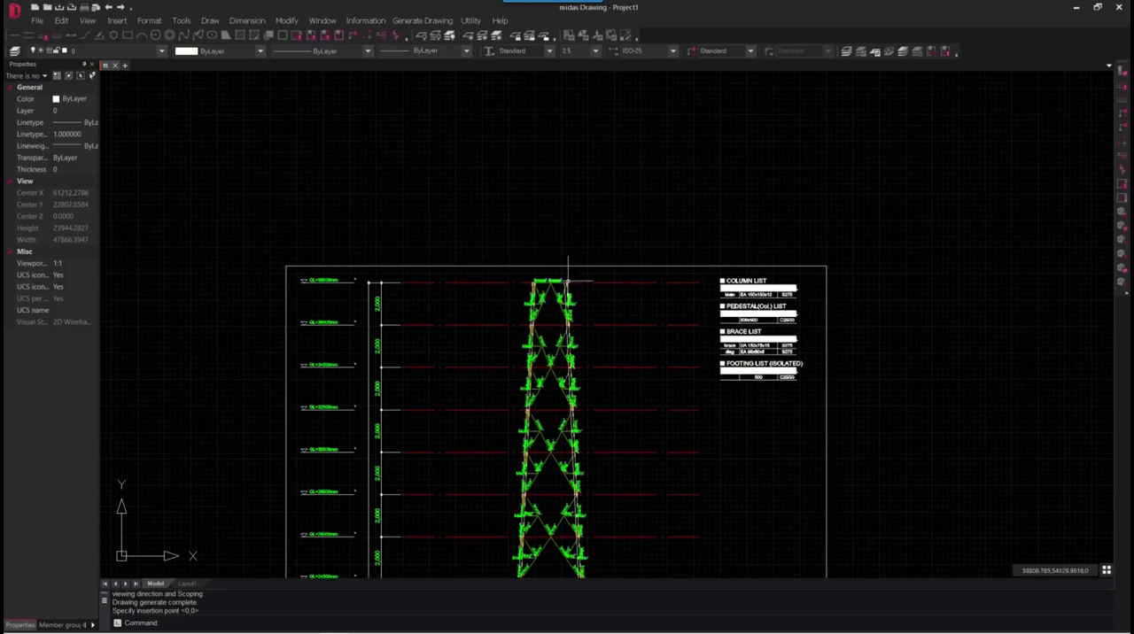
scroll(546, 301, up, 8)
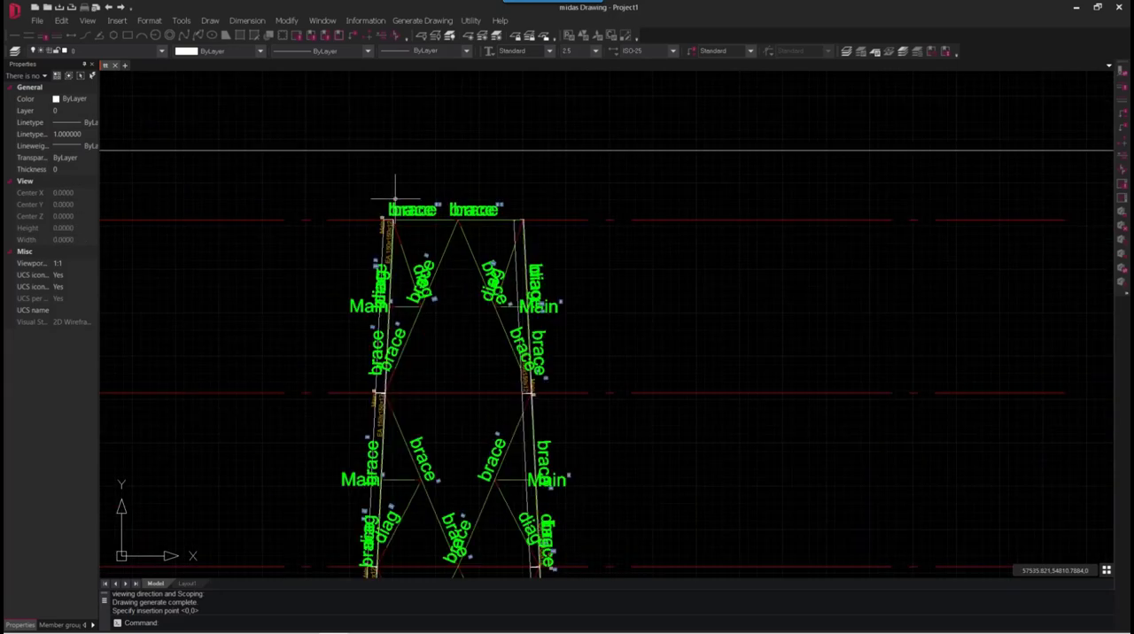
scroll(401, 200, down, 5)
scroll(859, 250, up, 2)
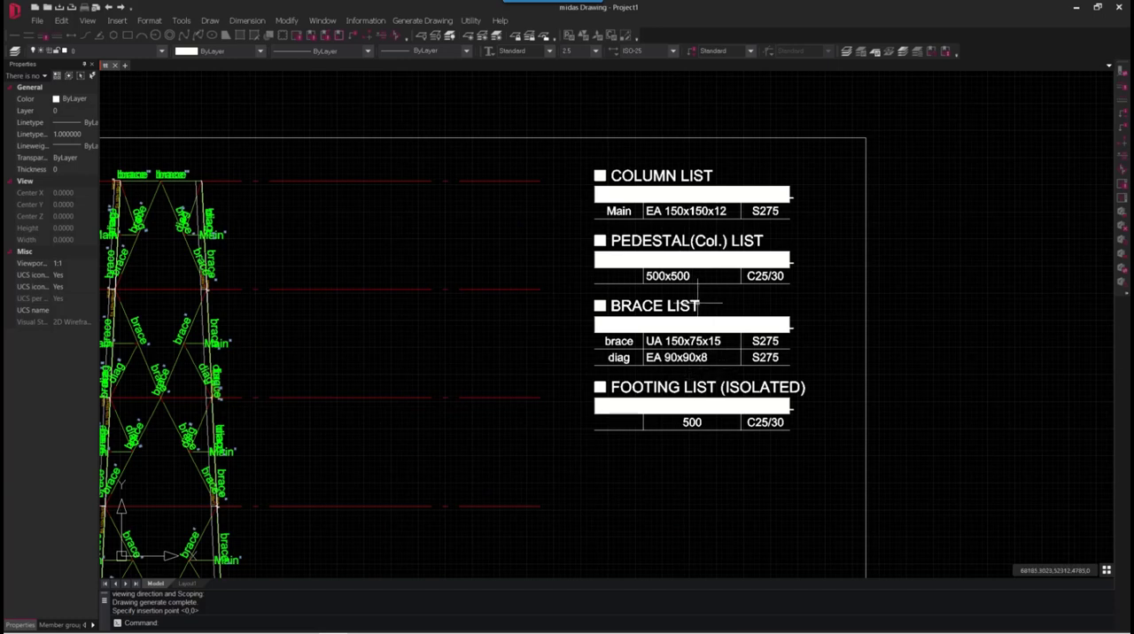
scroll(753, 188, down, 4)
scroll(748, 182, down, 3)
- Examine the footings and pedestals at the base of Section 1 and the level marks and height dimensions up the tower
scroll(622, 474, up, 3)
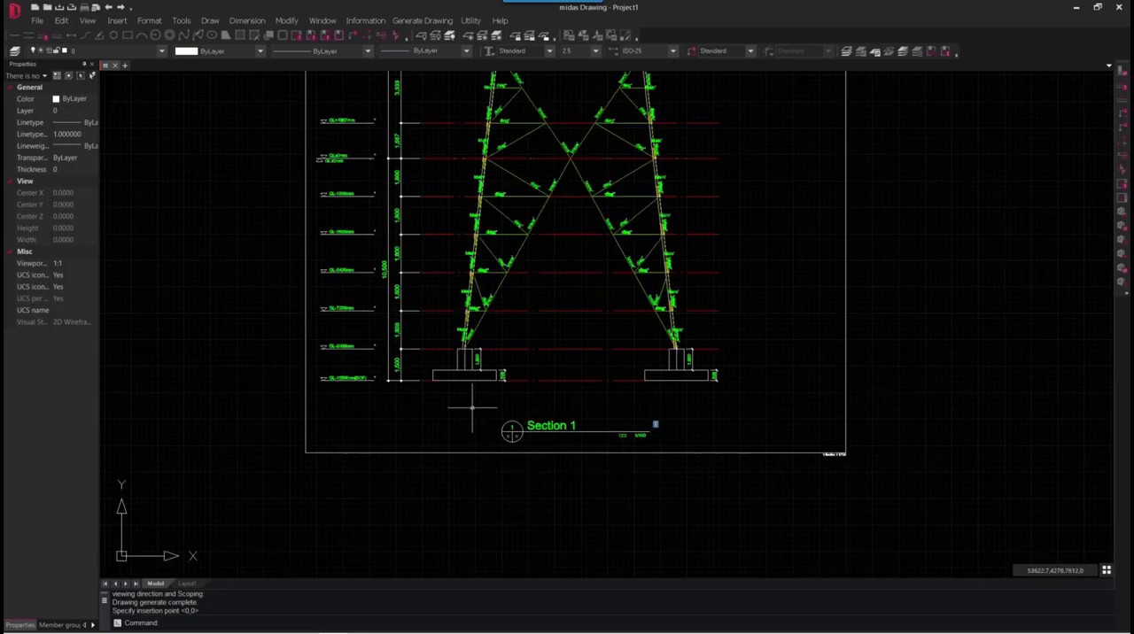
scroll(354, 345, up, 4)
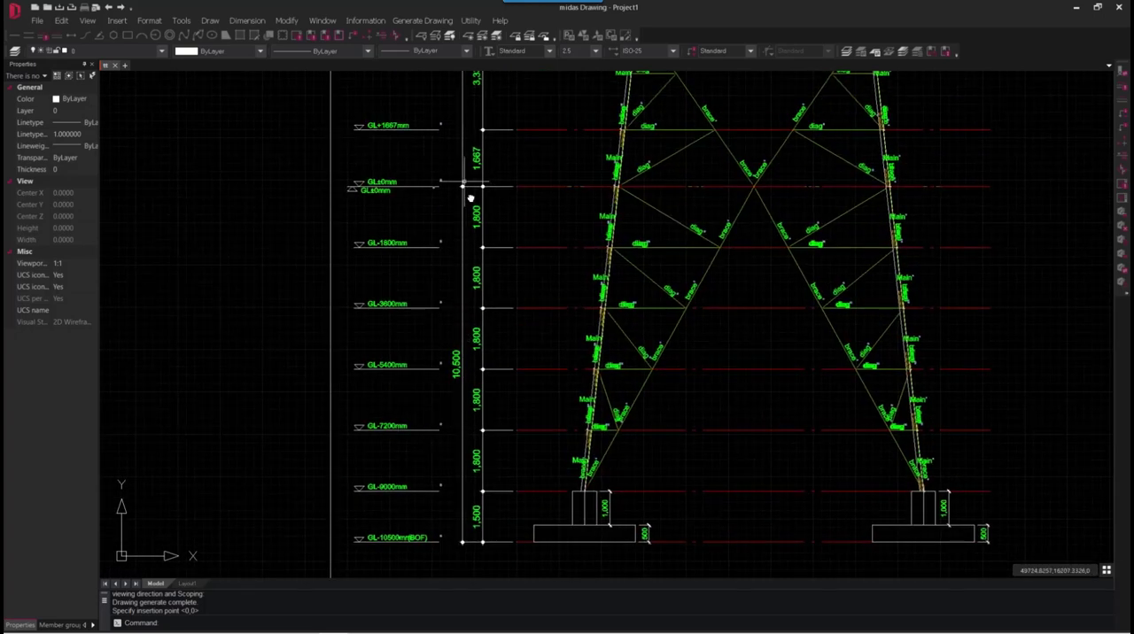
scroll(469, 184, up, 2)
middle_drag(480, 180, 449, 408)
middle_drag(456, 246, 440, 397)
middle_drag(459, 234, 458, 266)
scroll(435, 189, down, 8)
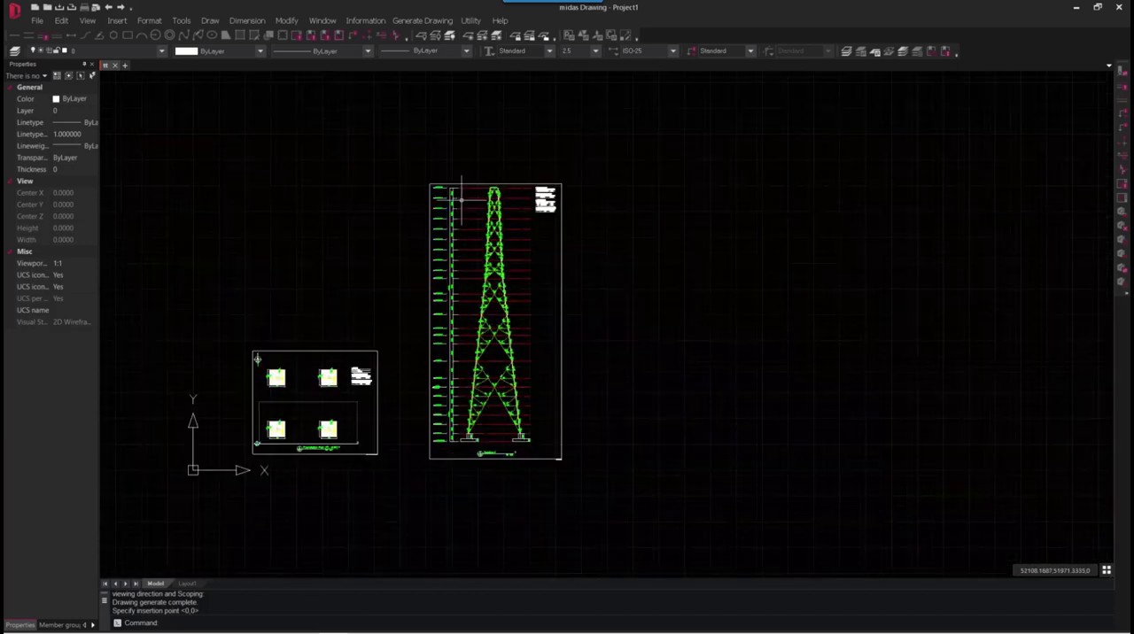
scroll(514, 227, up, 8)
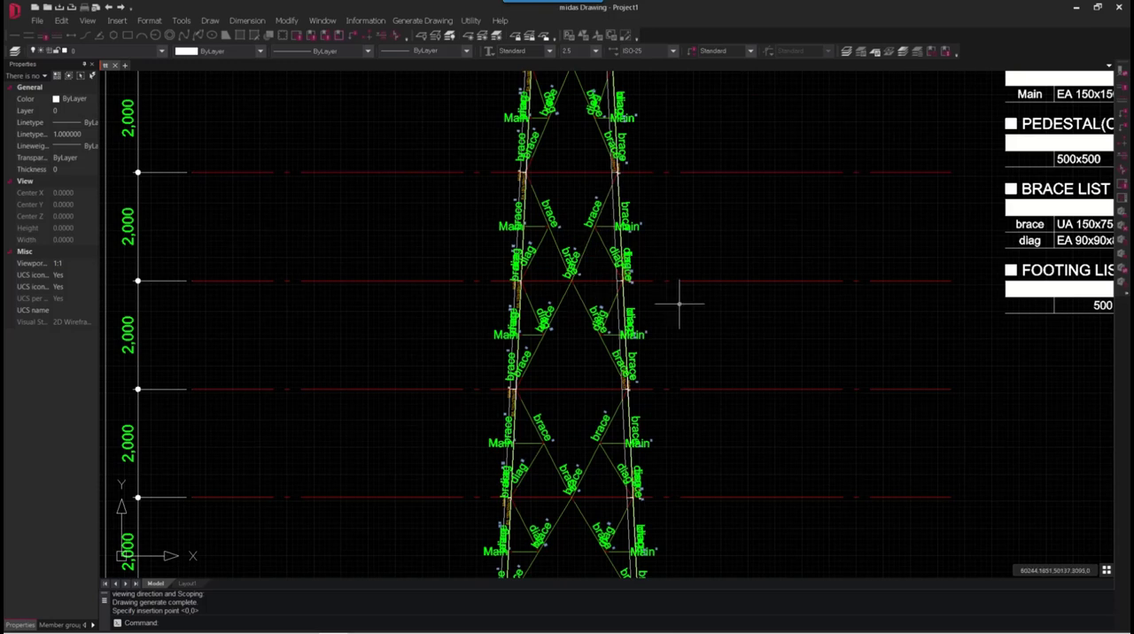
- Turn off Single line Brace for structural sections in the Structural Drawing Manager and apply the settings
click(408, 24)
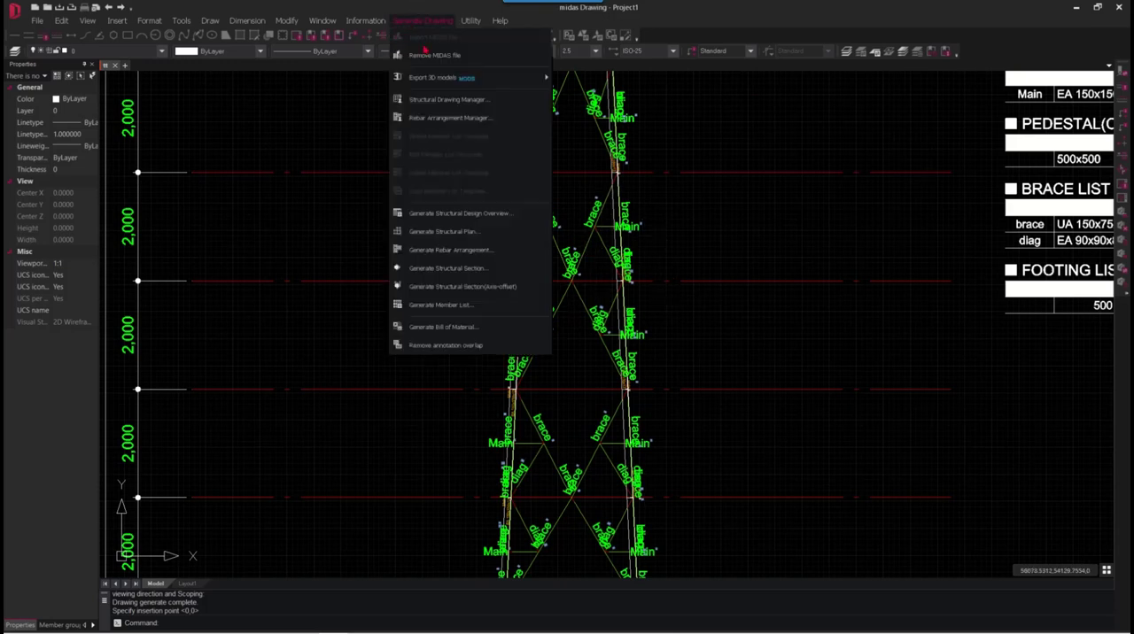
click(454, 101)
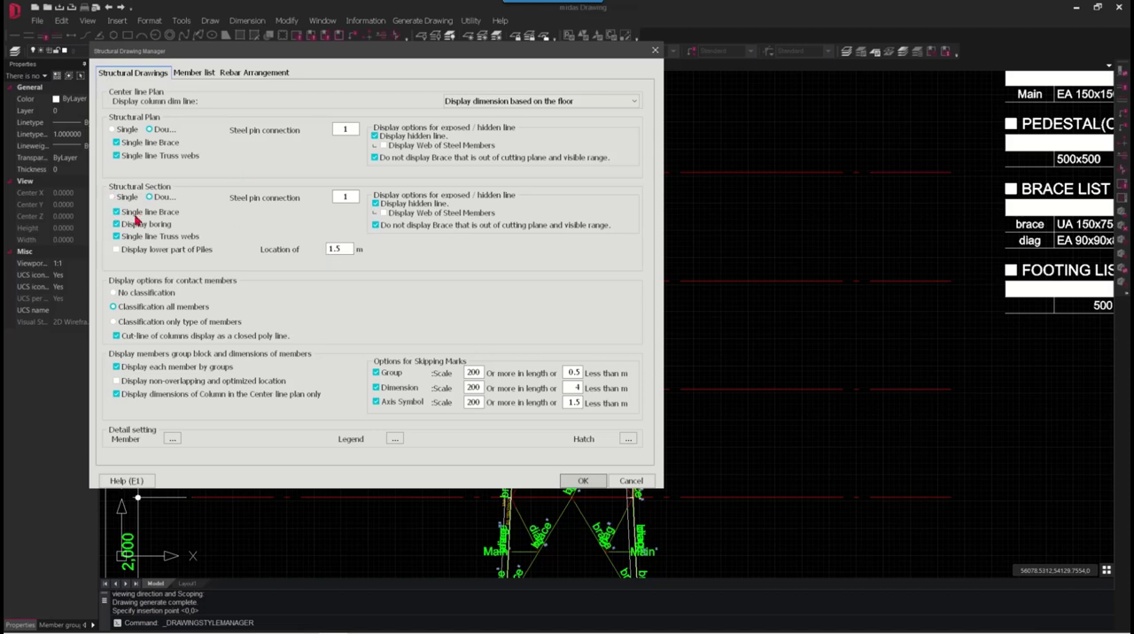
click(115, 212)
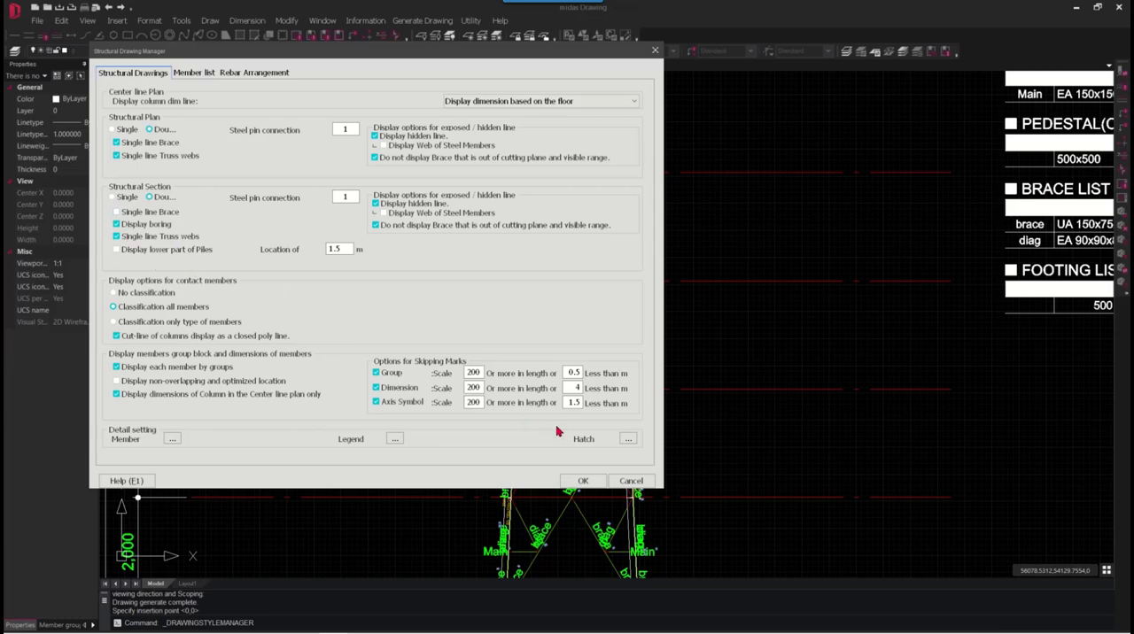
click(583, 480)
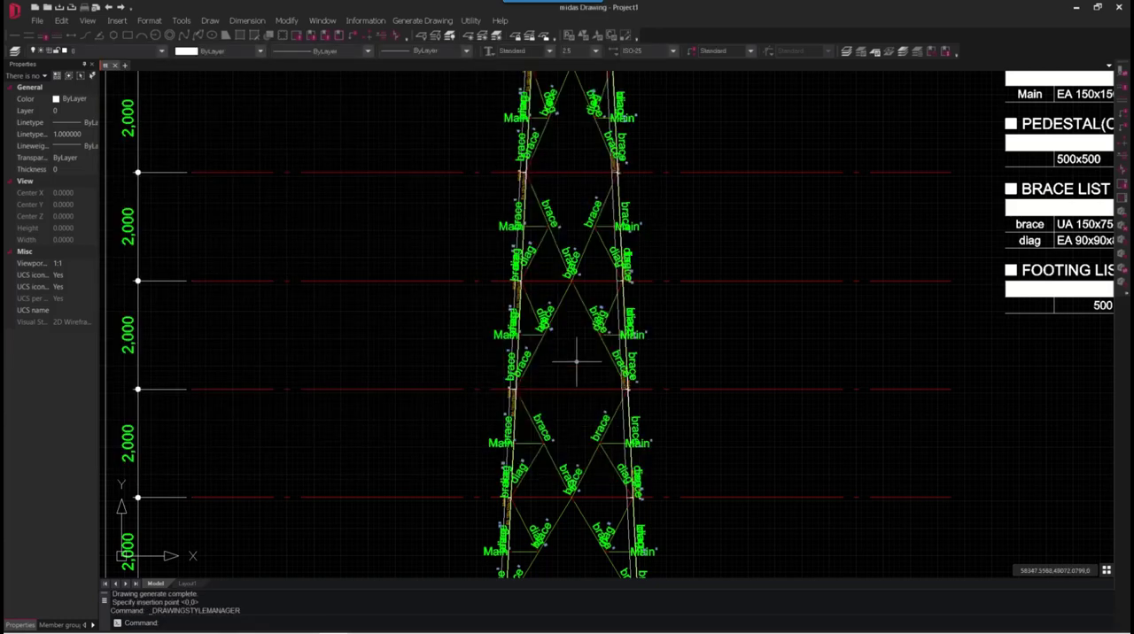
- Review the Generate Rebar Arrangement beam and wall lists, and close the dialog without generating anything
scroll(579, 367, down, 5)
scroll(567, 459, up, 5)
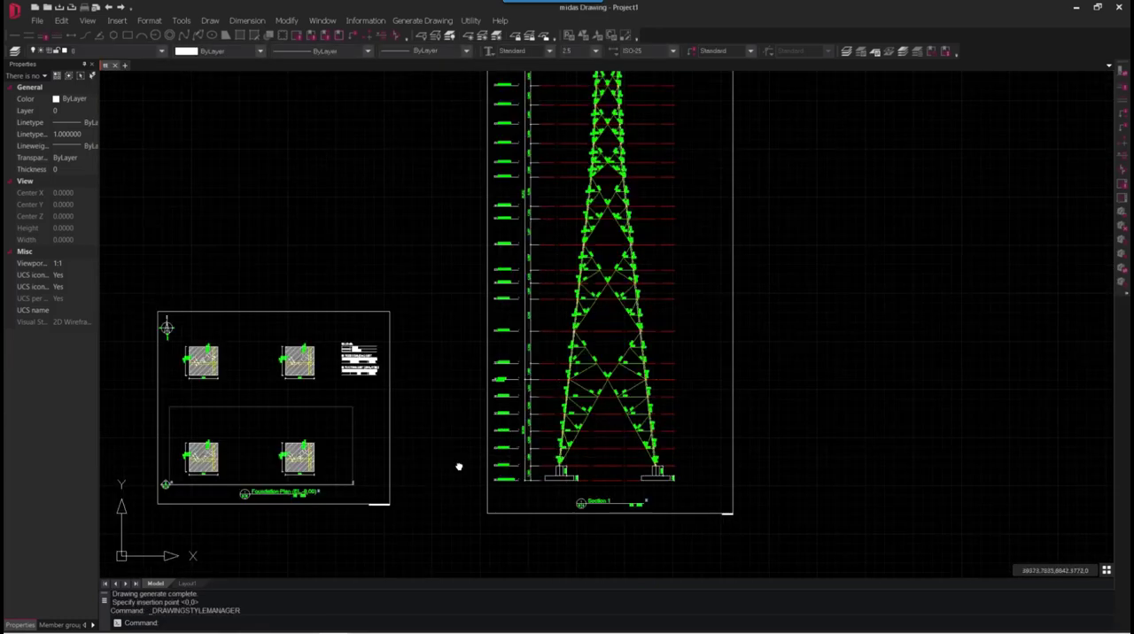
middle_drag(457, 466, 596, 450)
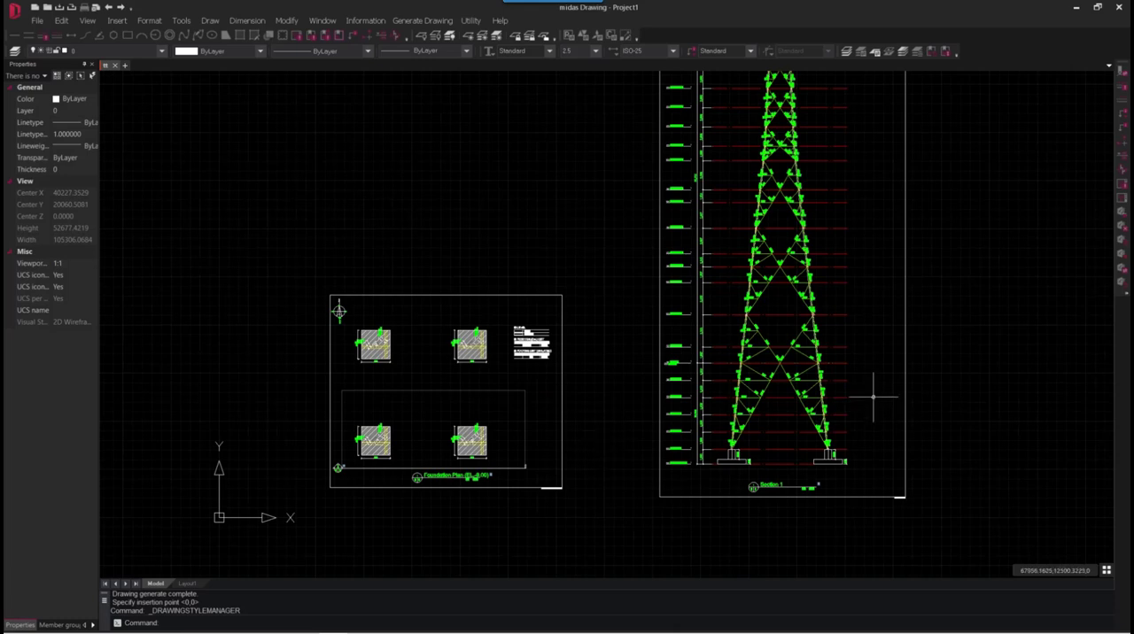
middle_drag(875, 398, 860, 422)
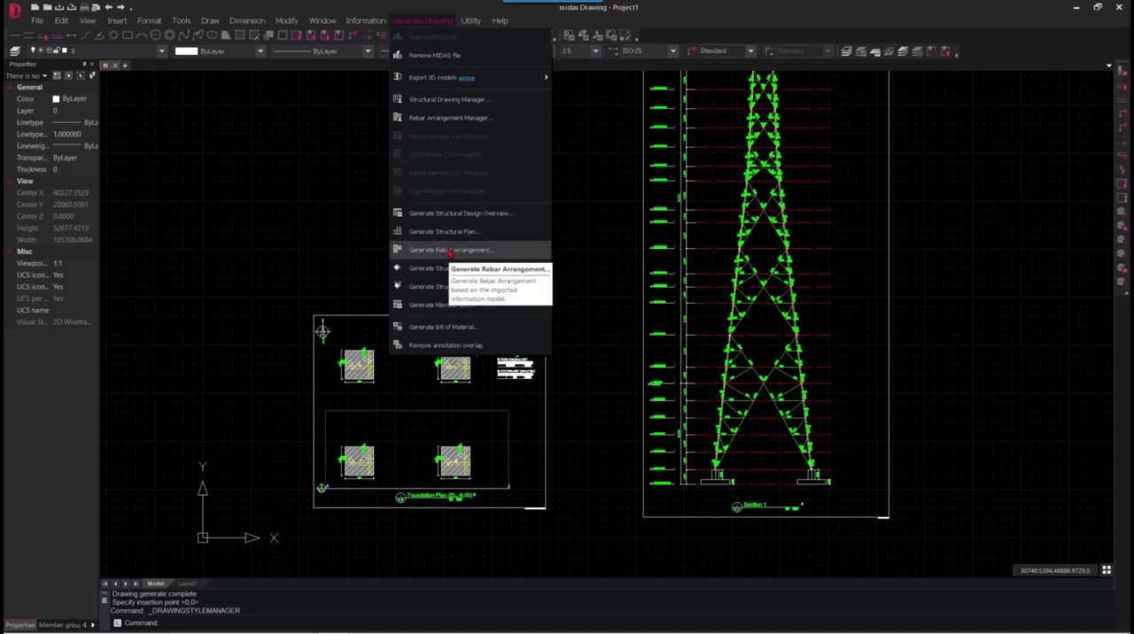
click(449, 251)
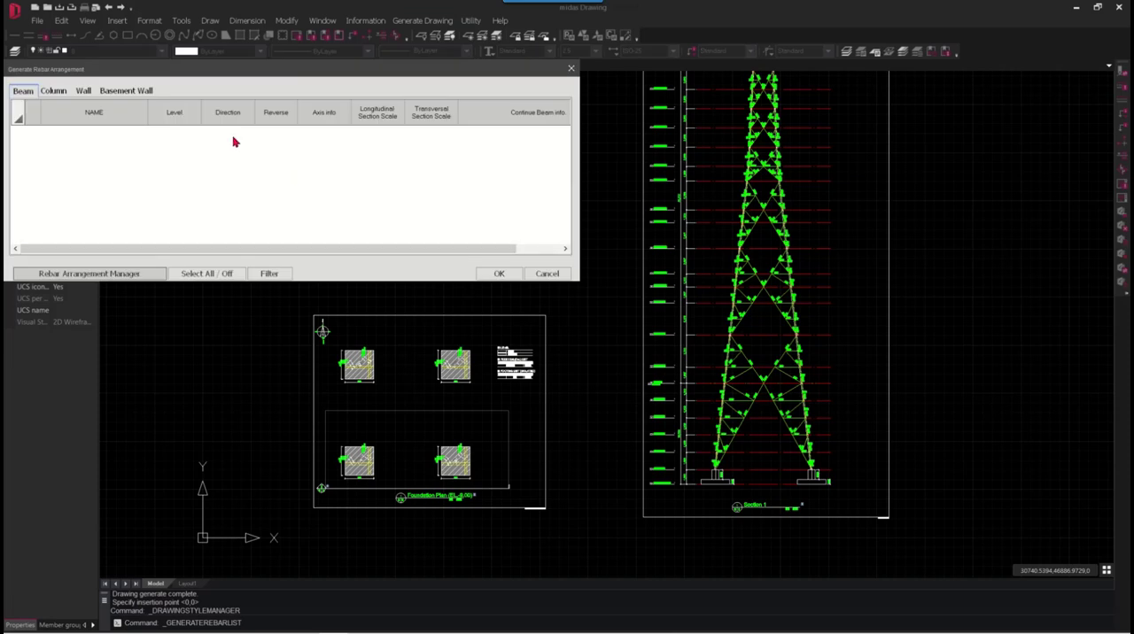
click(88, 91)
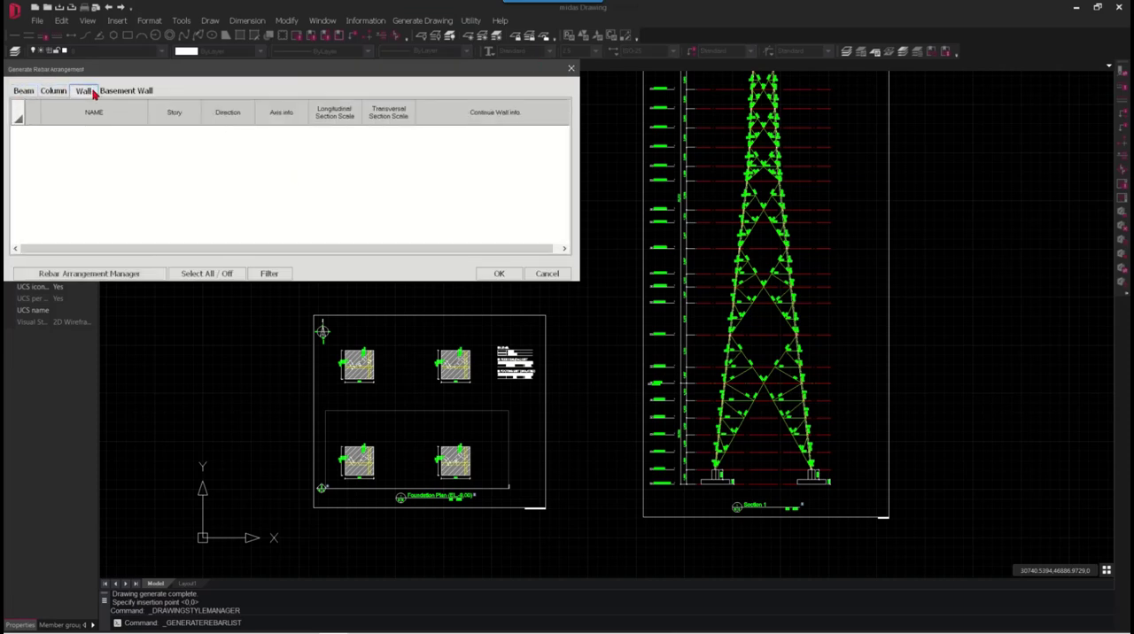
click(570, 68)
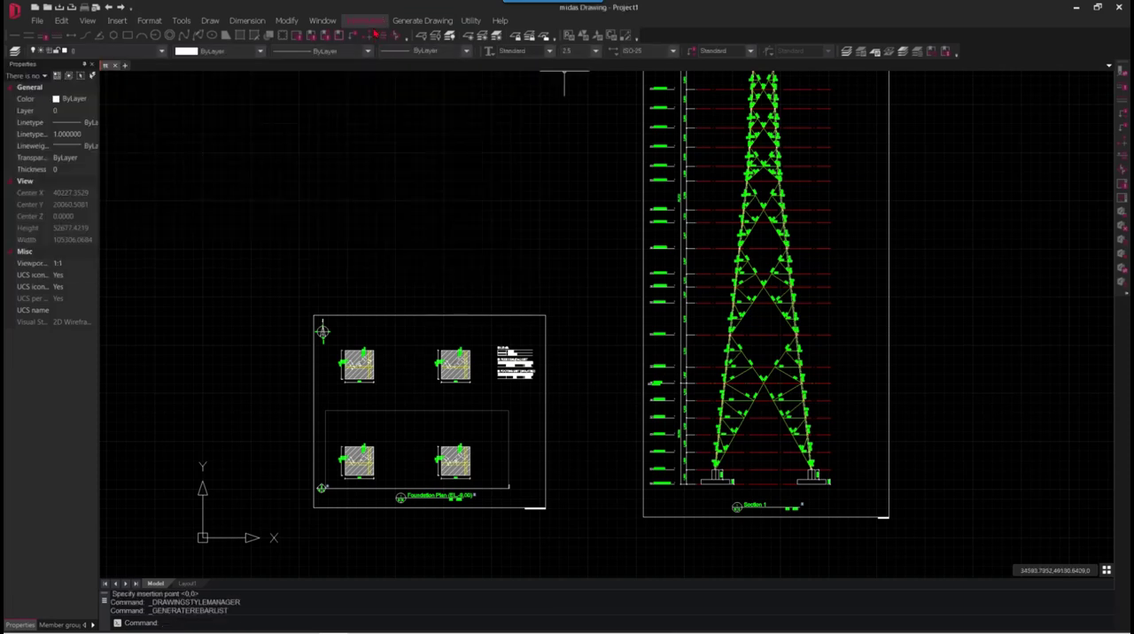
- Review the RC member list types offered by Generate Member List and close the dialog without generating a list
click(422, 20)
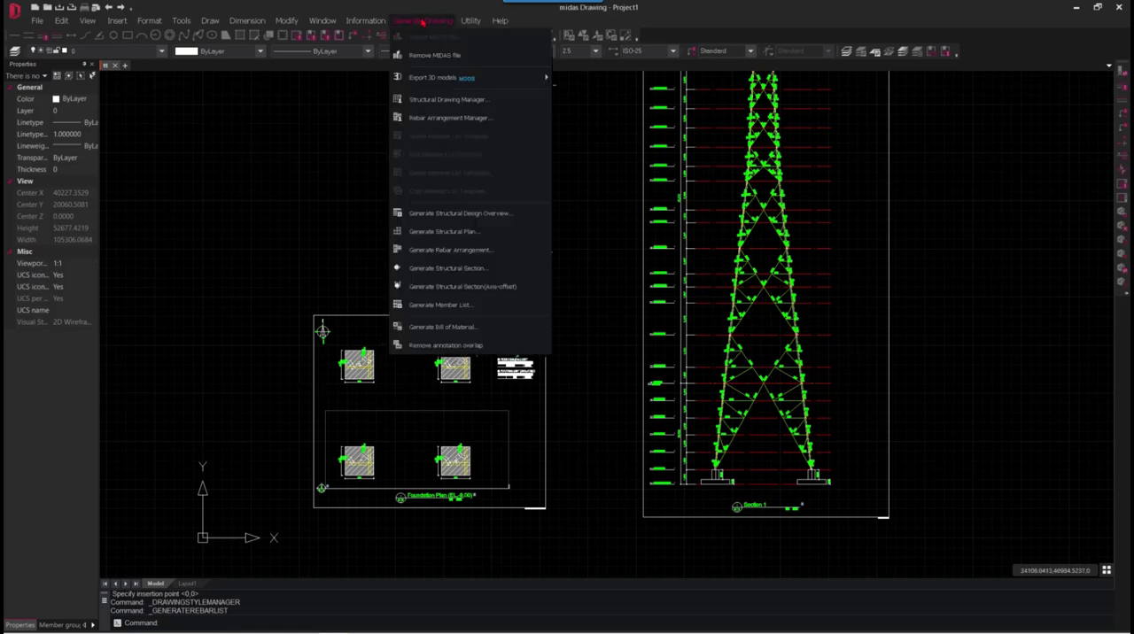
click(452, 305)
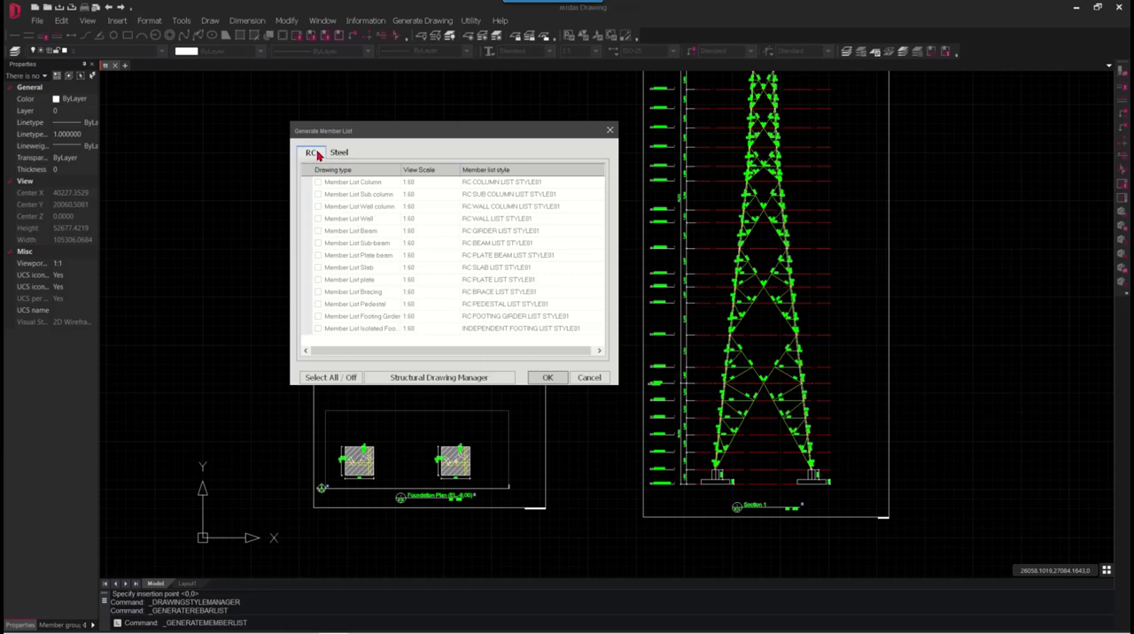
click(610, 130)
- Generate the bill of material for steel members (center to center and construction) and the basement, leaving out RC members
mouse_move(646, 401)
middle_down()
mouse_move(314, 374)
mouse_move(253, 462)
middle_up()
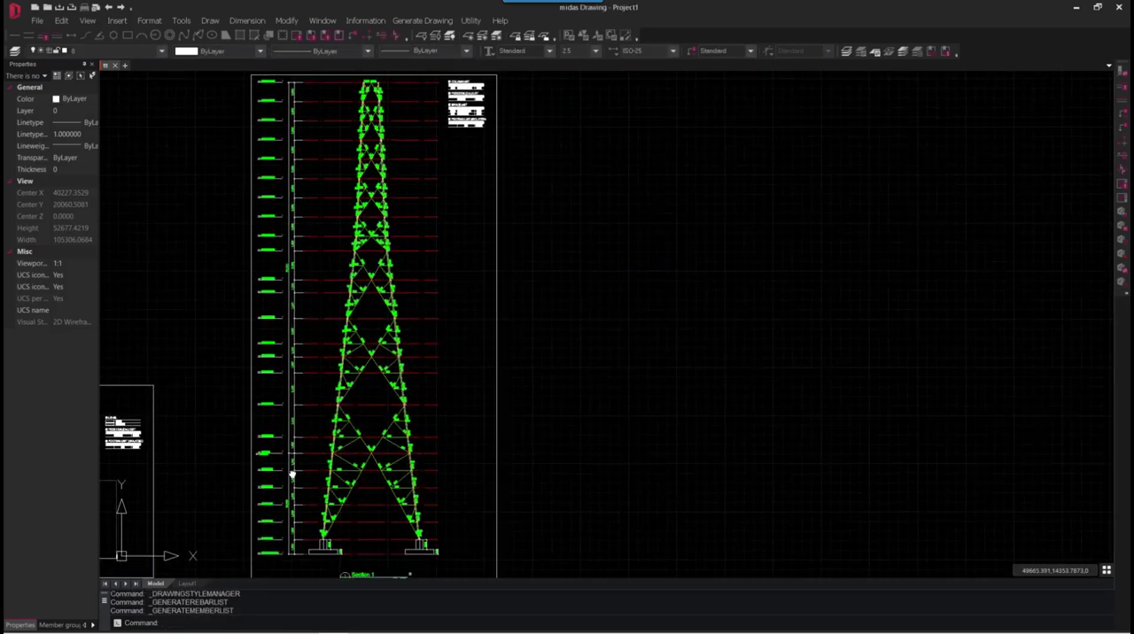
click(400, 25)
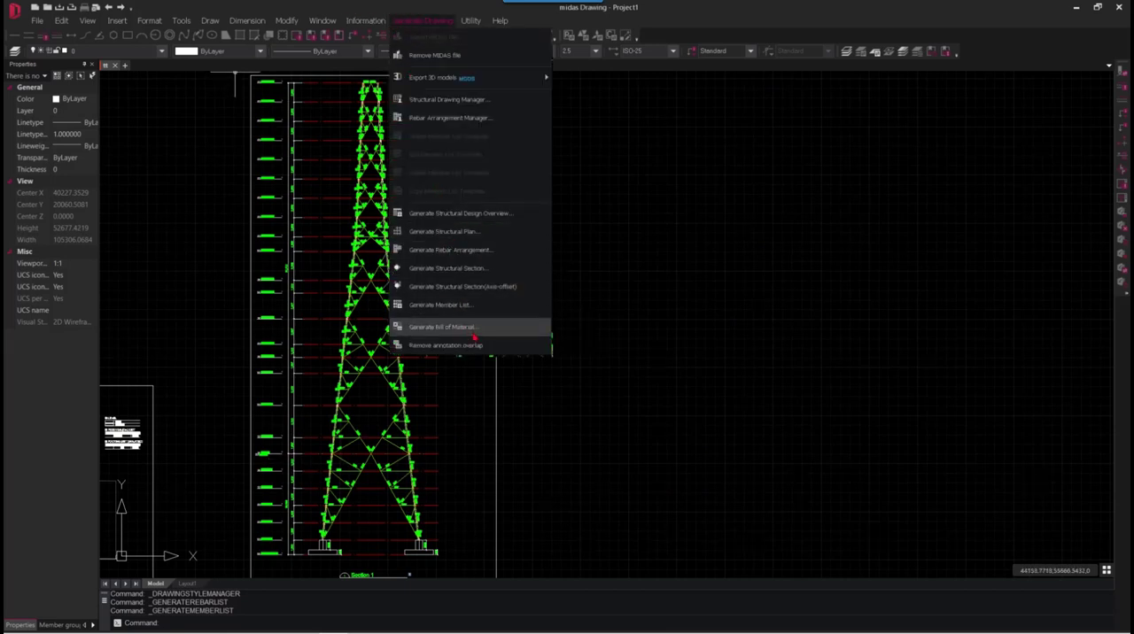
click(427, 328)
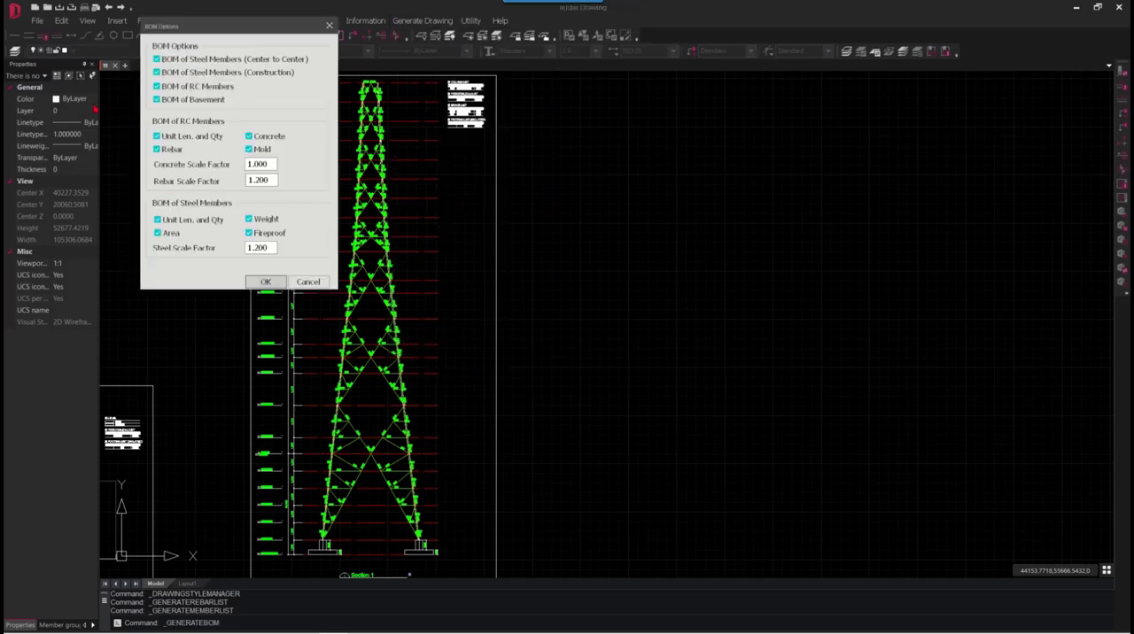
click(156, 86)
click(157, 100)
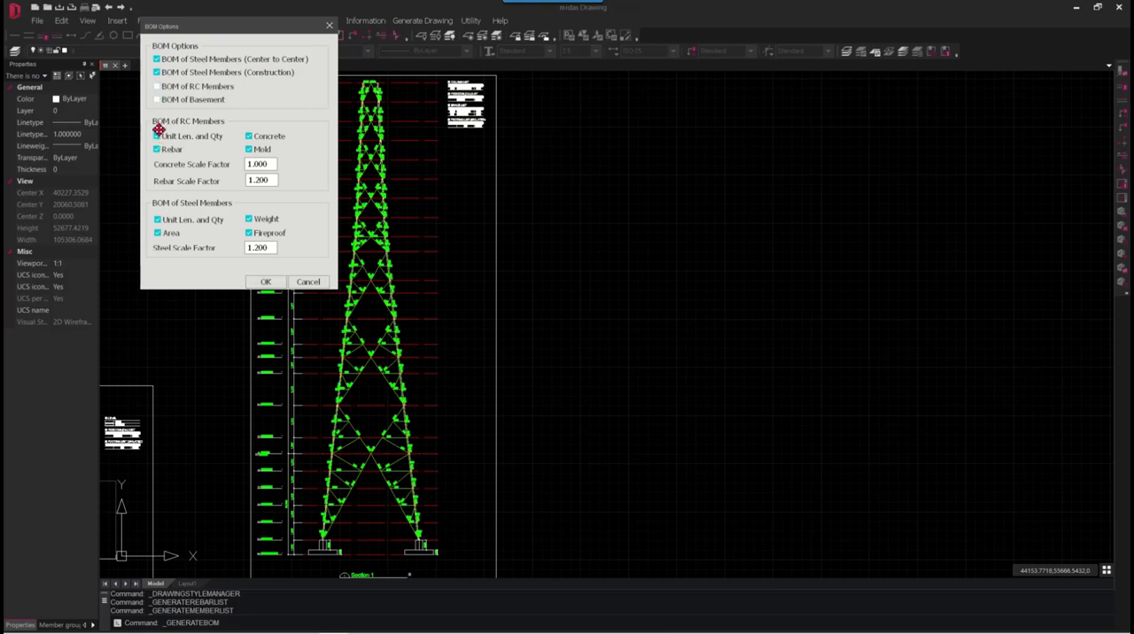
click(158, 100)
click(265, 282)
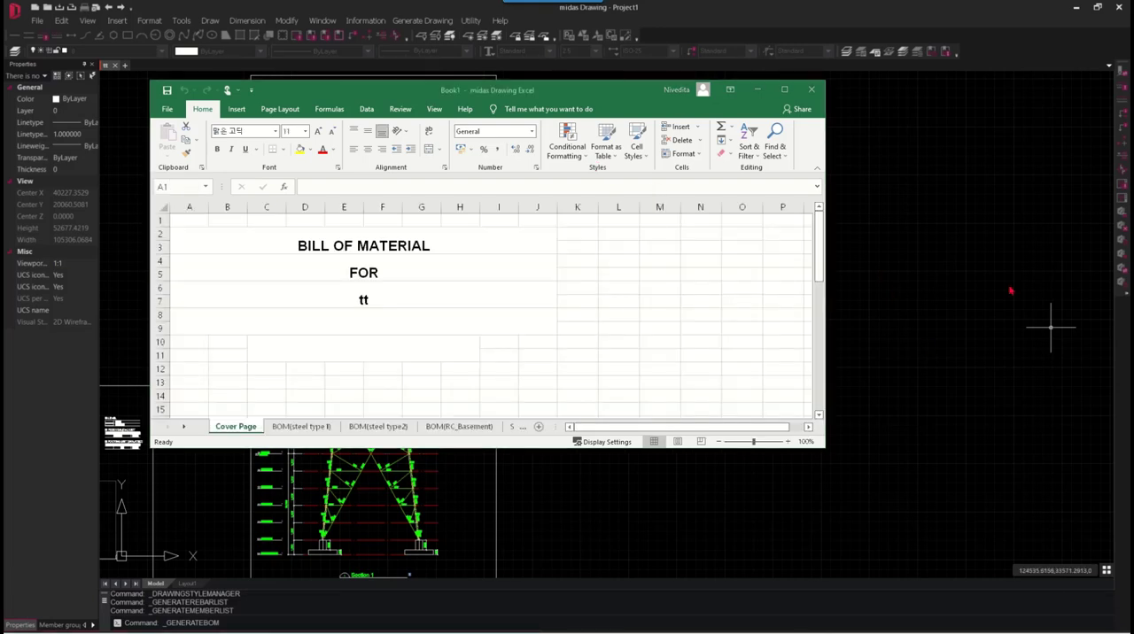
- Maximize the bill of material workbook and review the column and brace rows on the BOM(steel type1) sheet
click(783, 90)
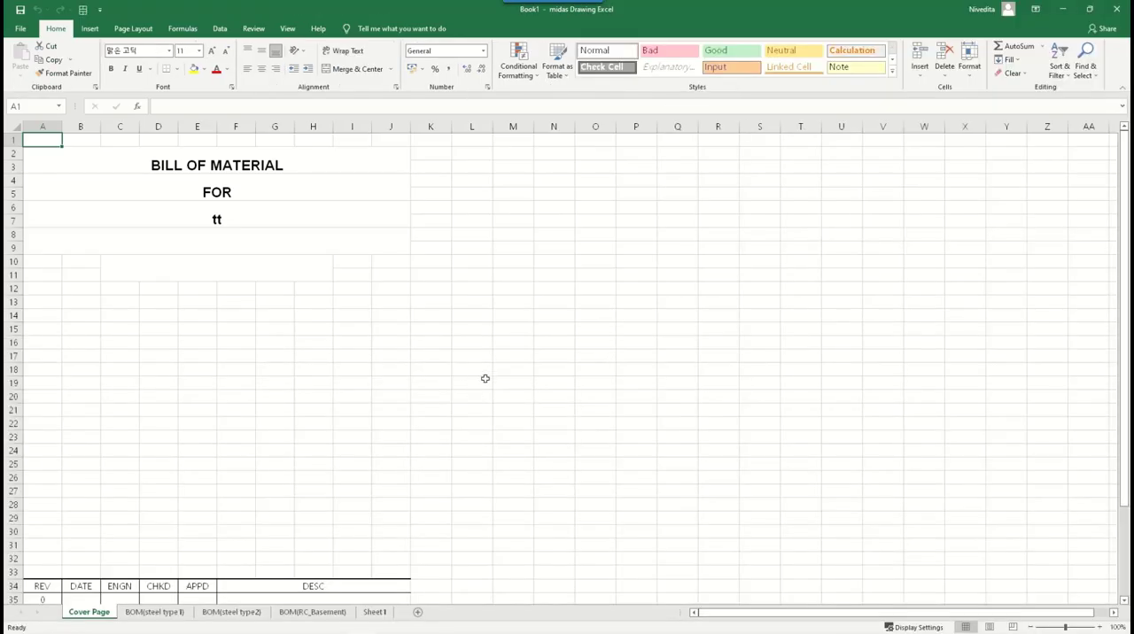
click(155, 613)
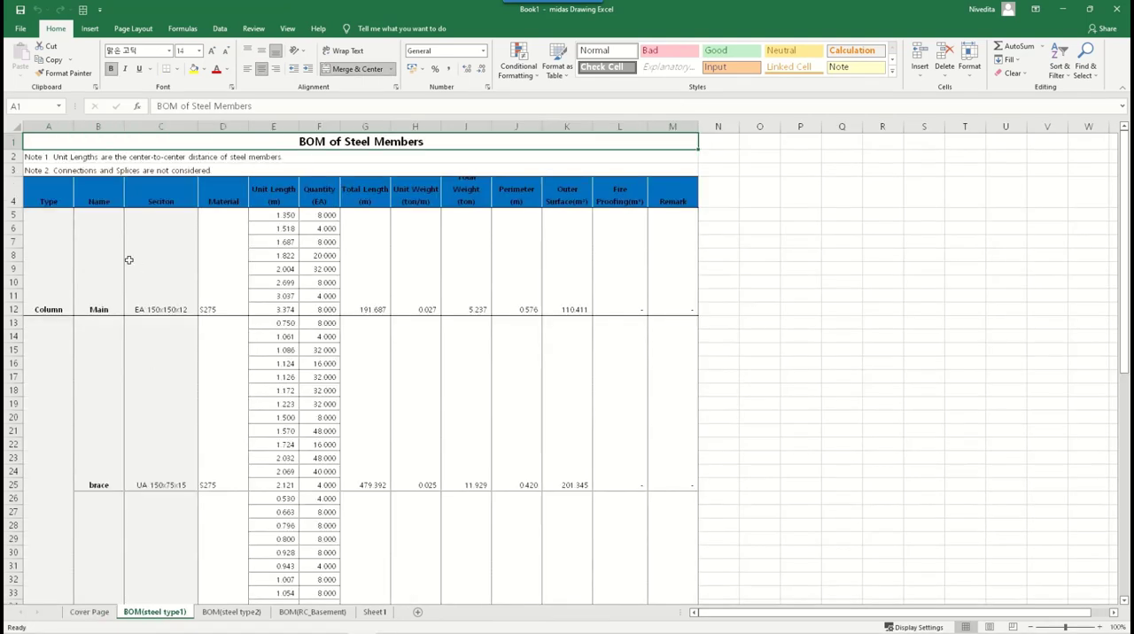
drag(47, 275, 601, 262)
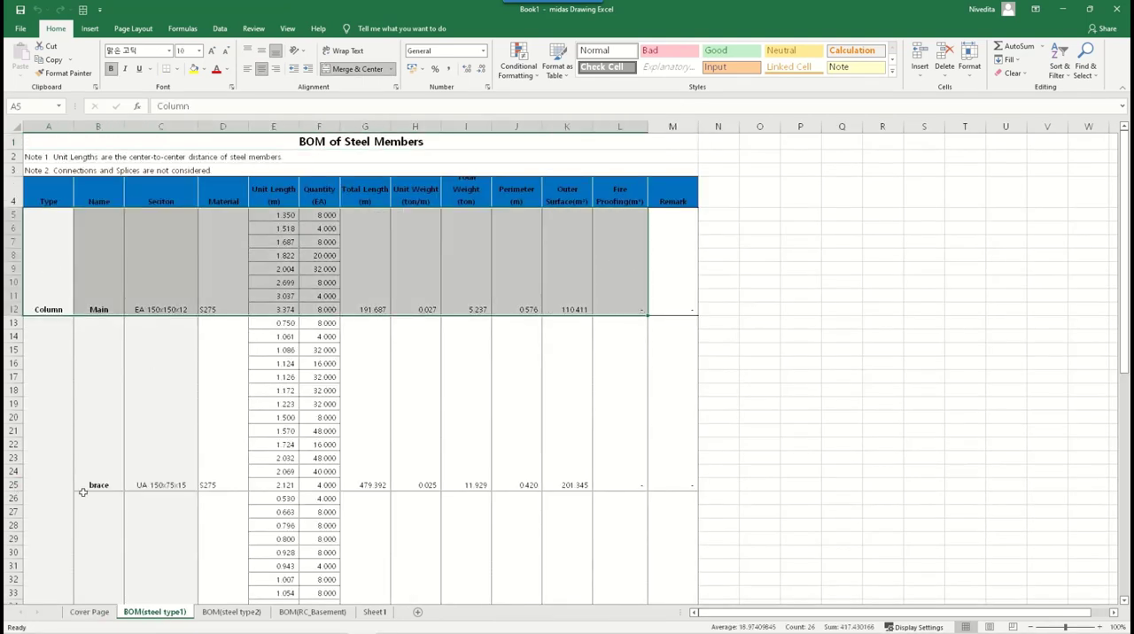
drag(65, 401, 652, 387)
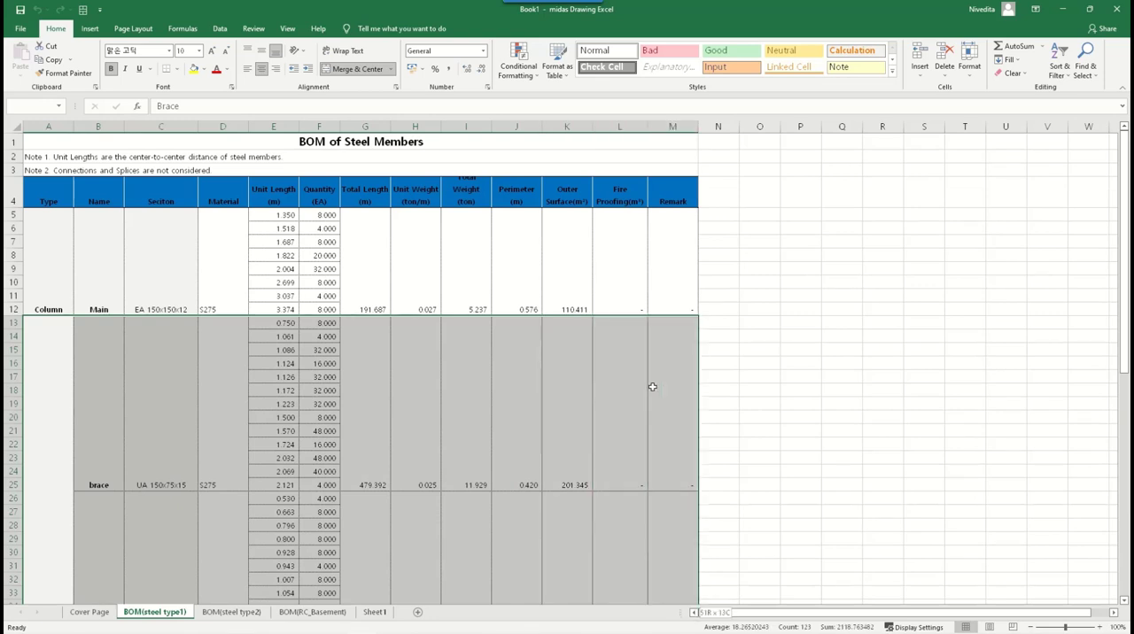
scroll(404, 433, down, 5)
scroll(404, 435, up, 5)
- Examine the total length, unit weight, total weight, perimeter and outer surface columns for the steel members
drag(376, 193, 369, 355)
drag(418, 195, 424, 323)
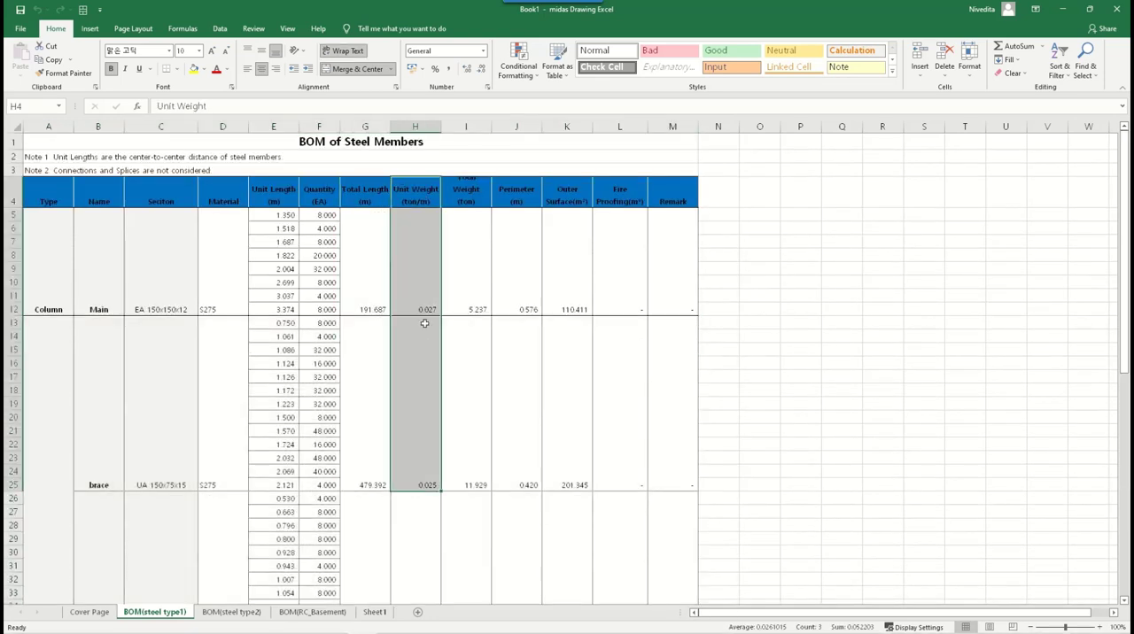
drag(459, 189, 466, 372)
drag(526, 190, 526, 381)
drag(571, 189, 567, 385)
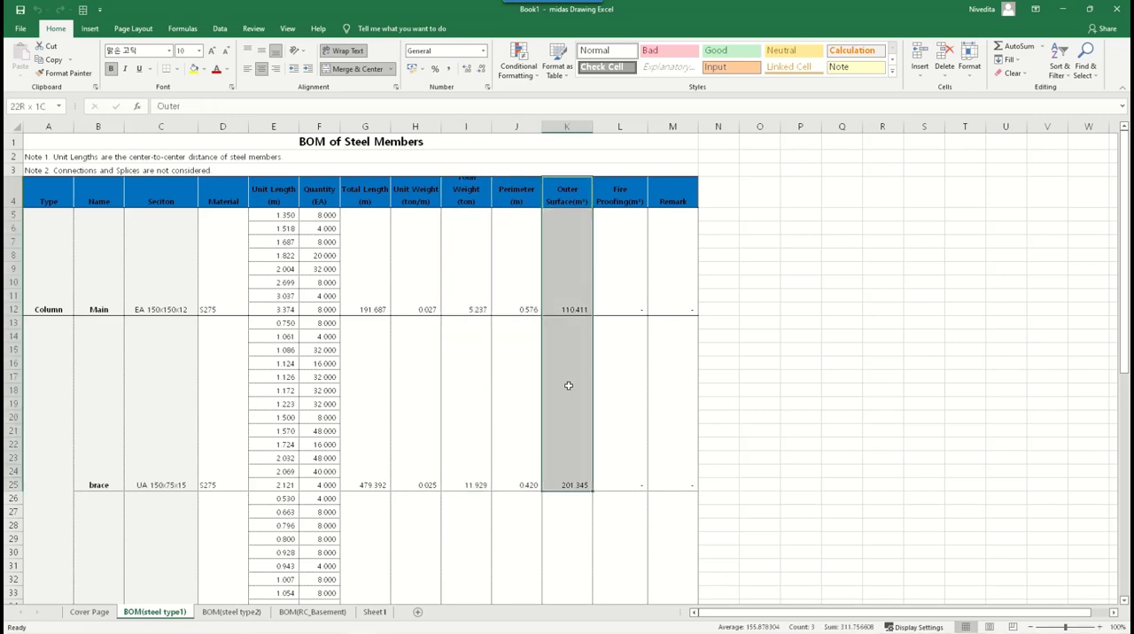
scroll(433, 468, down, 19)
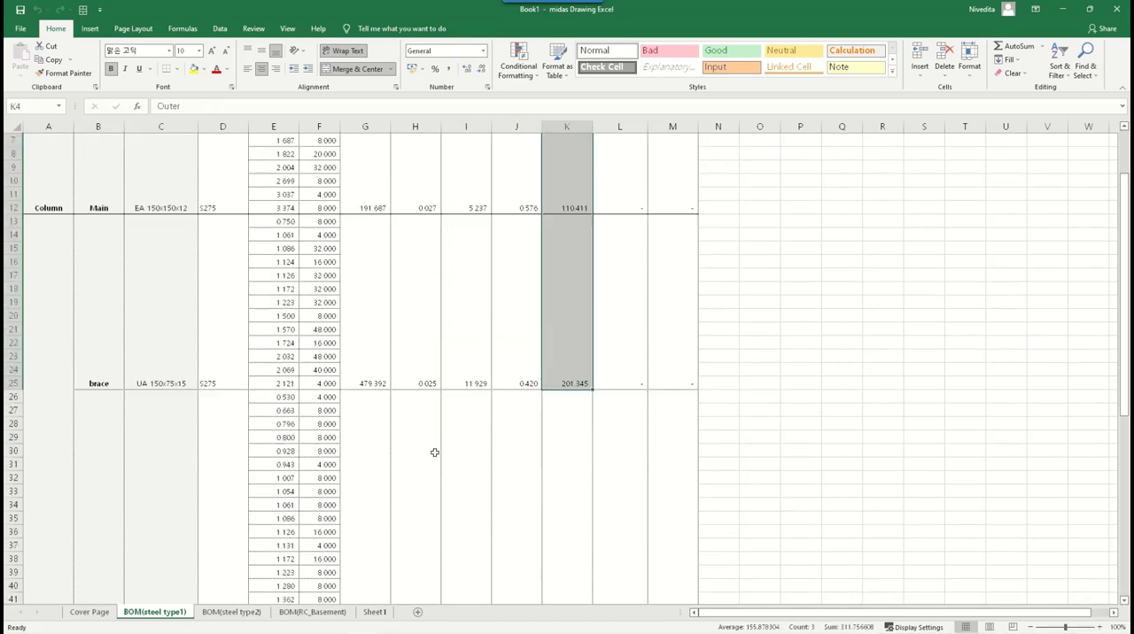
- Review the Total and Total (Scale factor) rows of the steel type1 sheet, following the total weight column down to them
scroll(434, 446, up, 3)
drag(140, 346, 653, 352)
scroll(486, 420, up, 16)
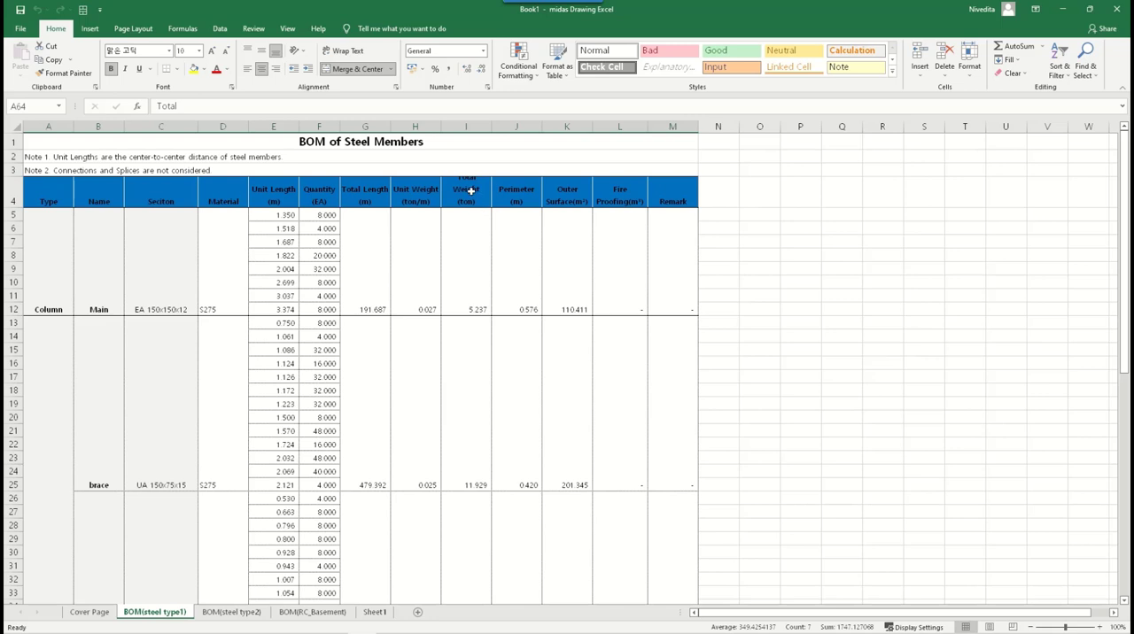
drag(470, 191, 478, 581)
click(474, 562)
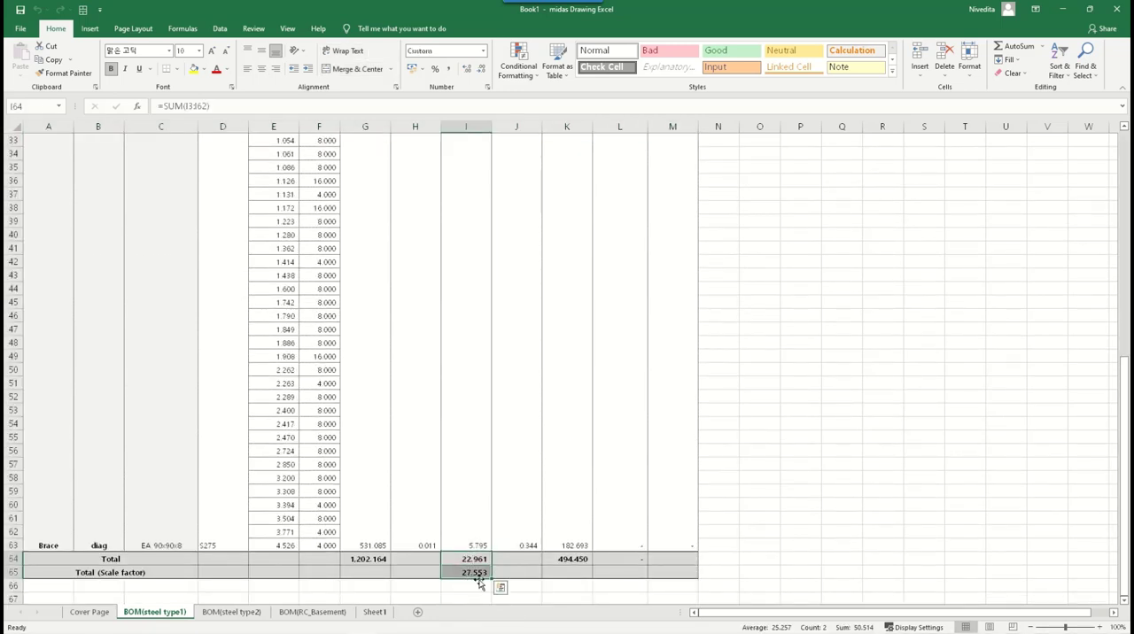
scroll(525, 491, down, 1)
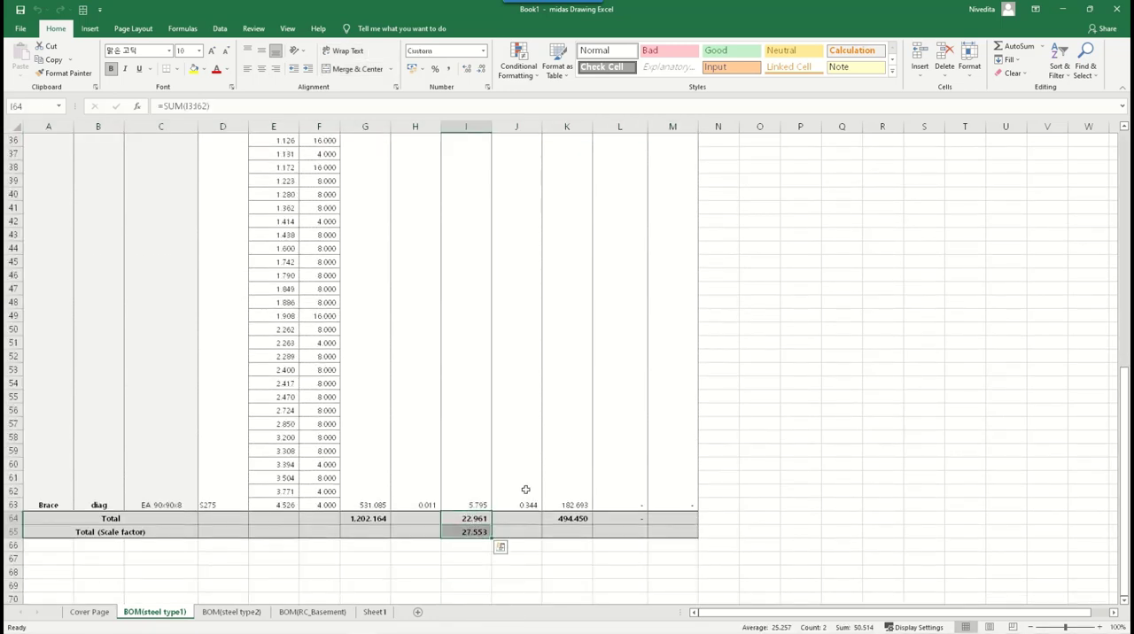
drag(51, 531, 499, 539)
- Inspect the scale-factored total weight of the steel members and check the area beneath the table
click(469, 544)
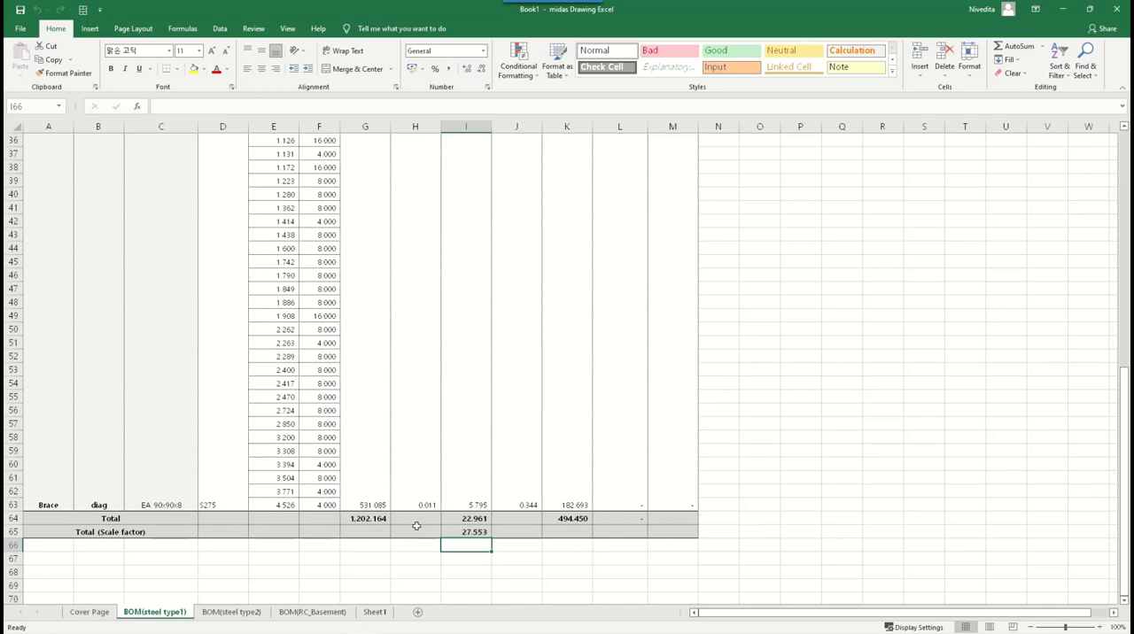
click(473, 531)
click(478, 547)
scroll(824, 516, up, 12)
scroll(886, 526, down, 4)
scroll(885, 526, down, 14)
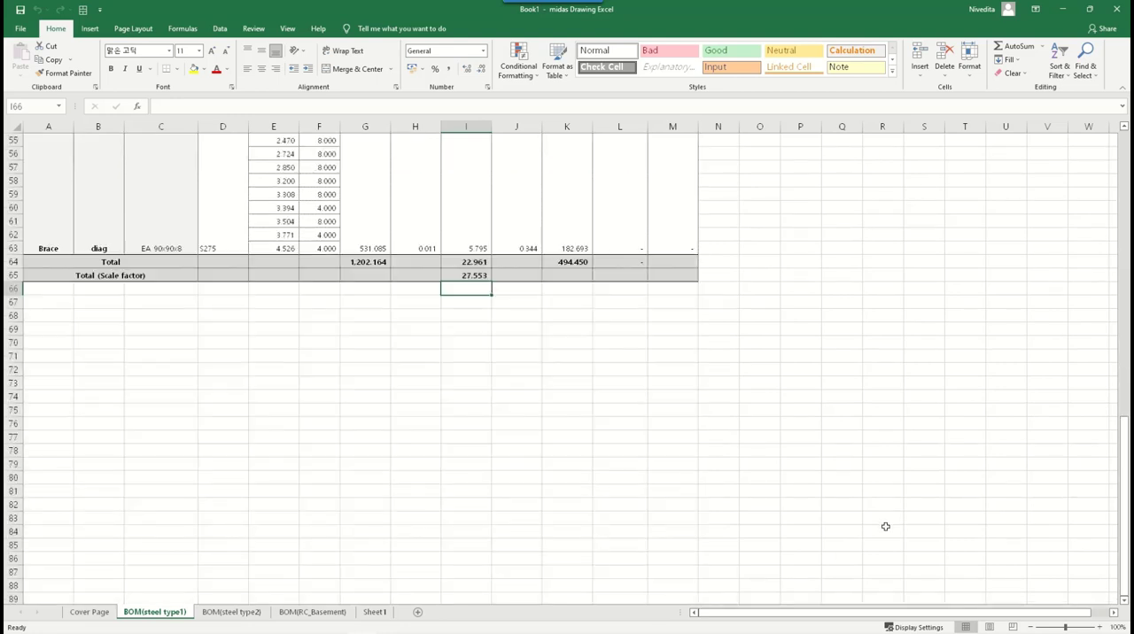
scroll(886, 526, up, 7)
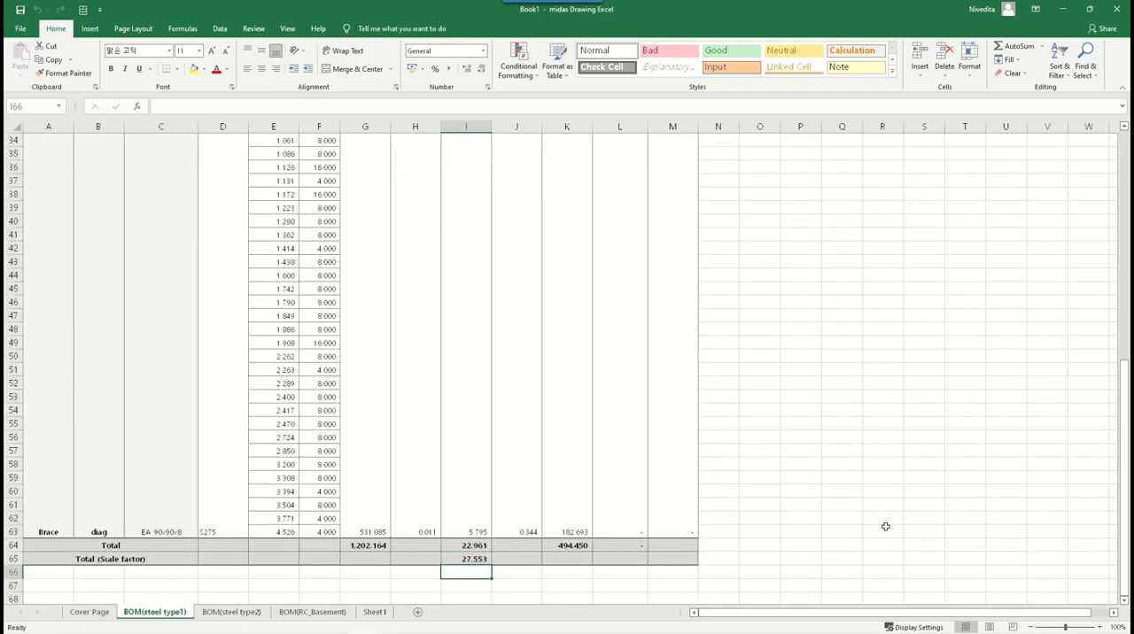
click(475, 558)
click(470, 572)
- Review the main column member rows on the BOM(steel type2) sheet
click(246, 613)
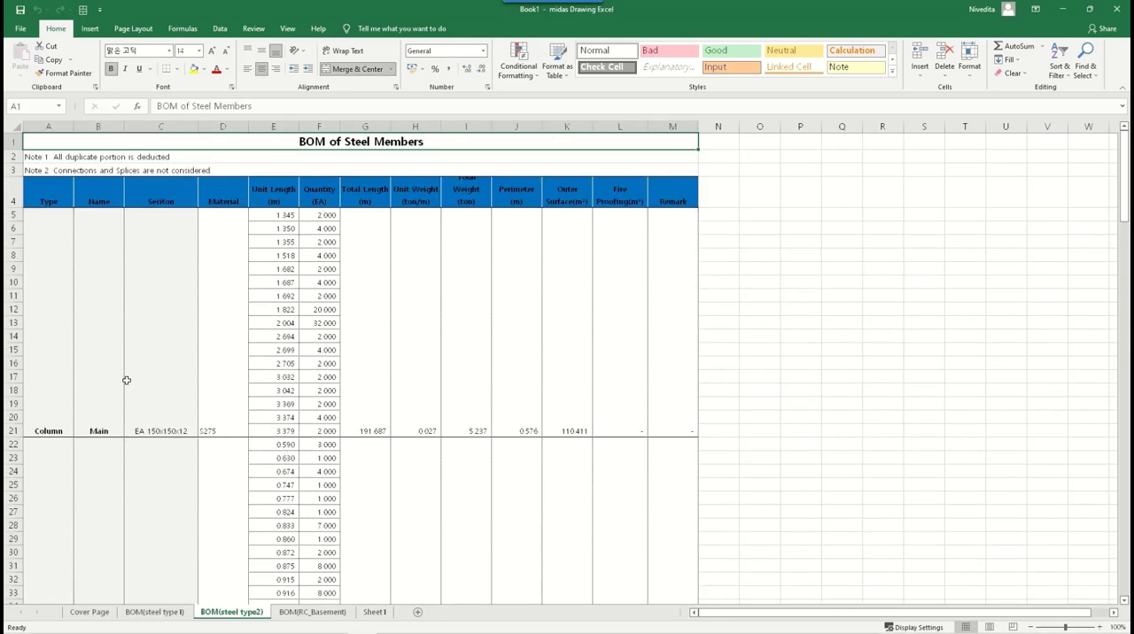
drag(56, 363, 663, 358)
- Review the pedestal and footing quantities for concrete, rebar and form on the BOM(RC_Basement) sheet
click(323, 617)
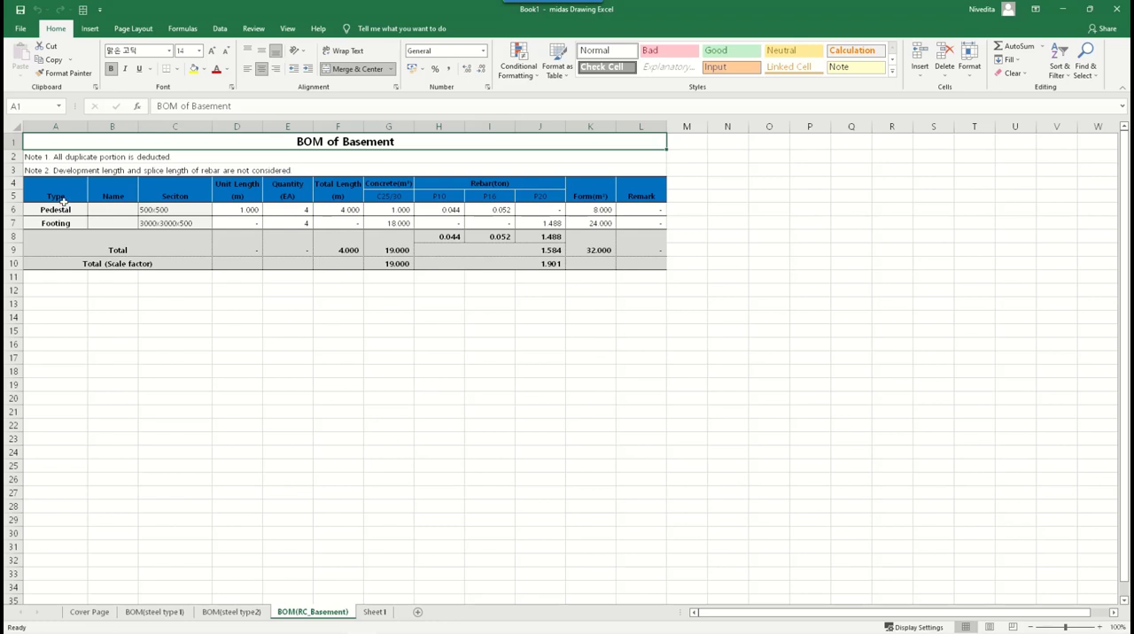
drag(55, 209, 639, 209)
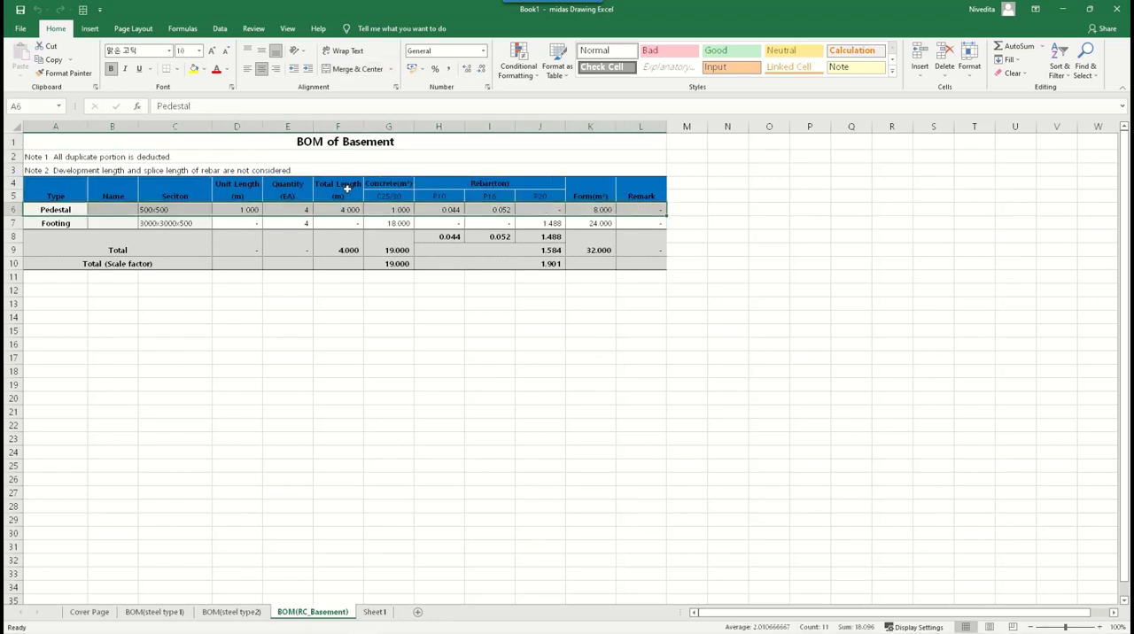
drag(390, 184, 390, 219)
click(574, 190)
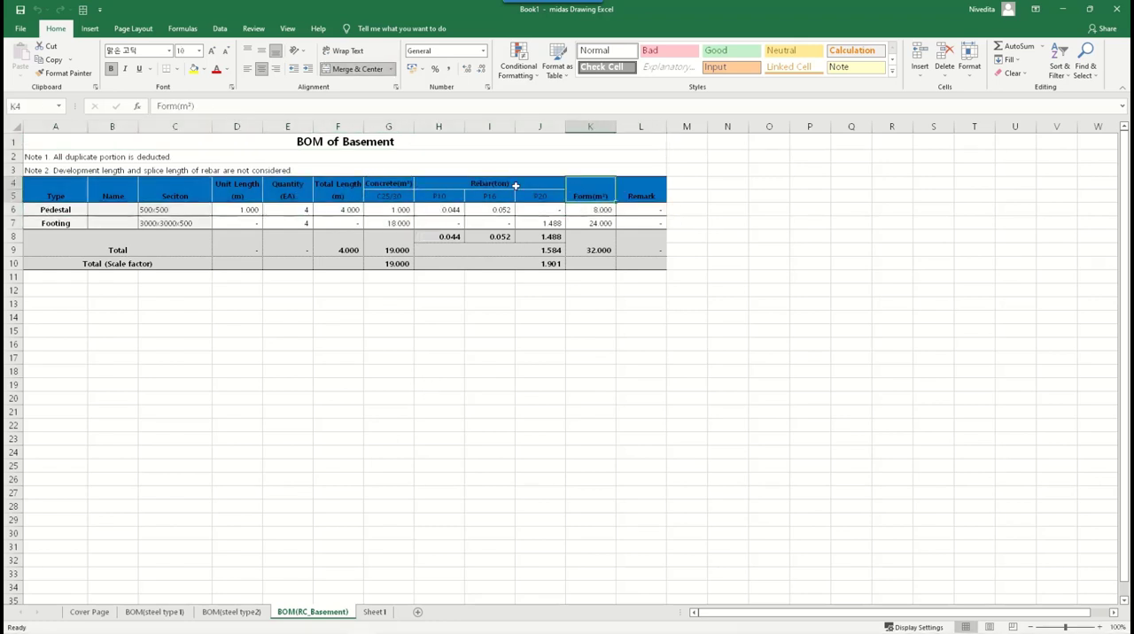
drag(514, 185, 501, 220)
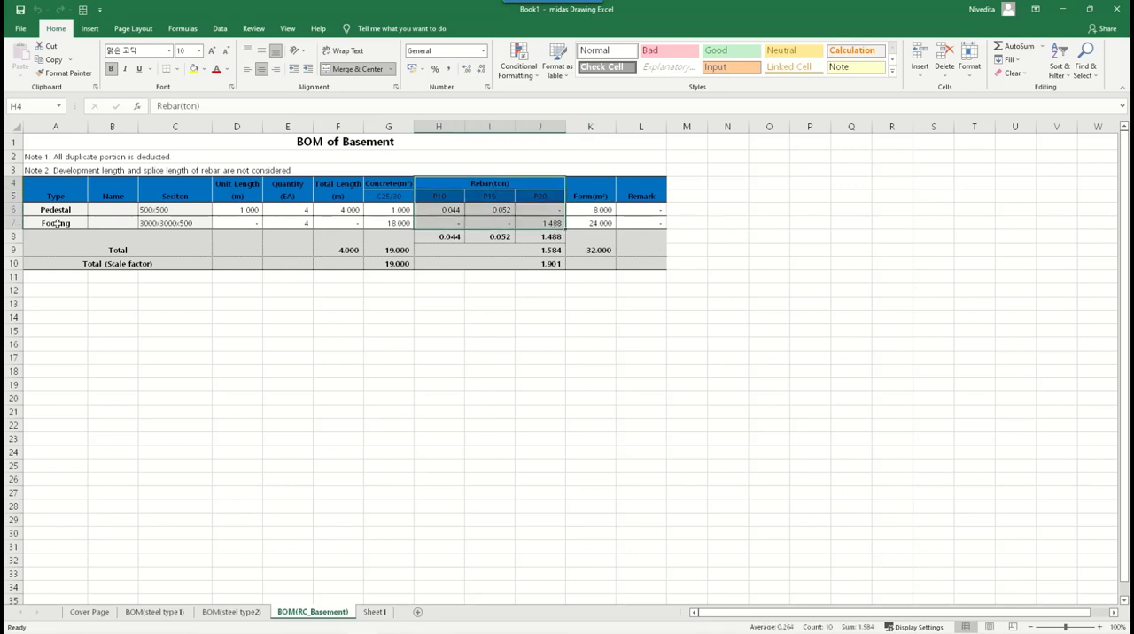
drag(386, 183, 390, 221)
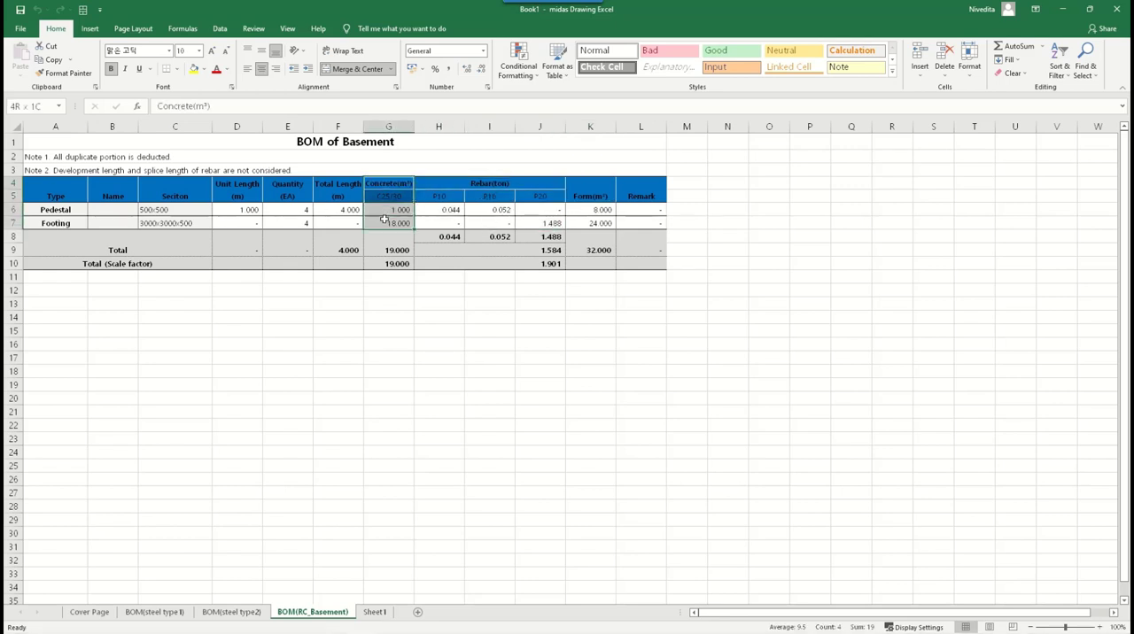
drag(494, 183, 496, 221)
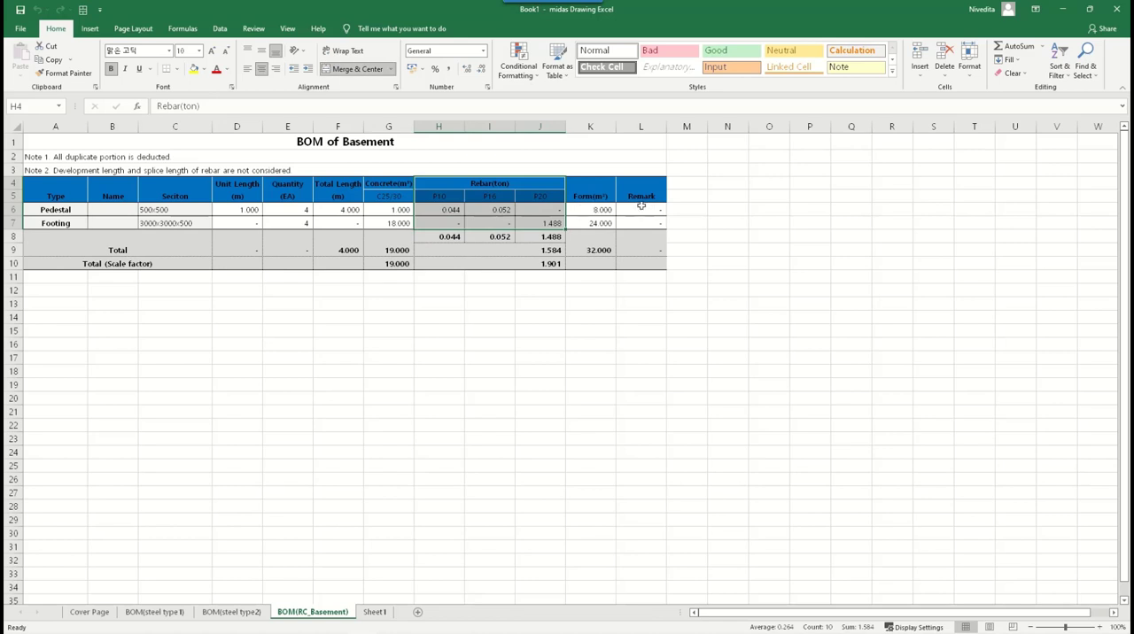
- Inspect the scale-factored rebar and concrete totals and the form column of the basement bill of material
click(559, 266)
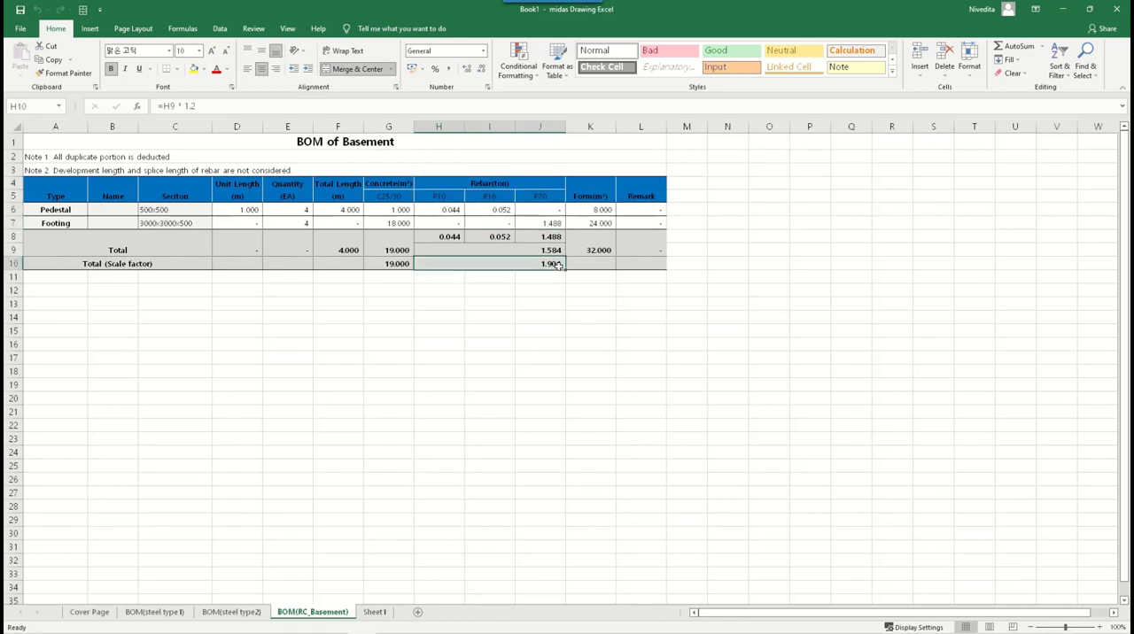
click(388, 264)
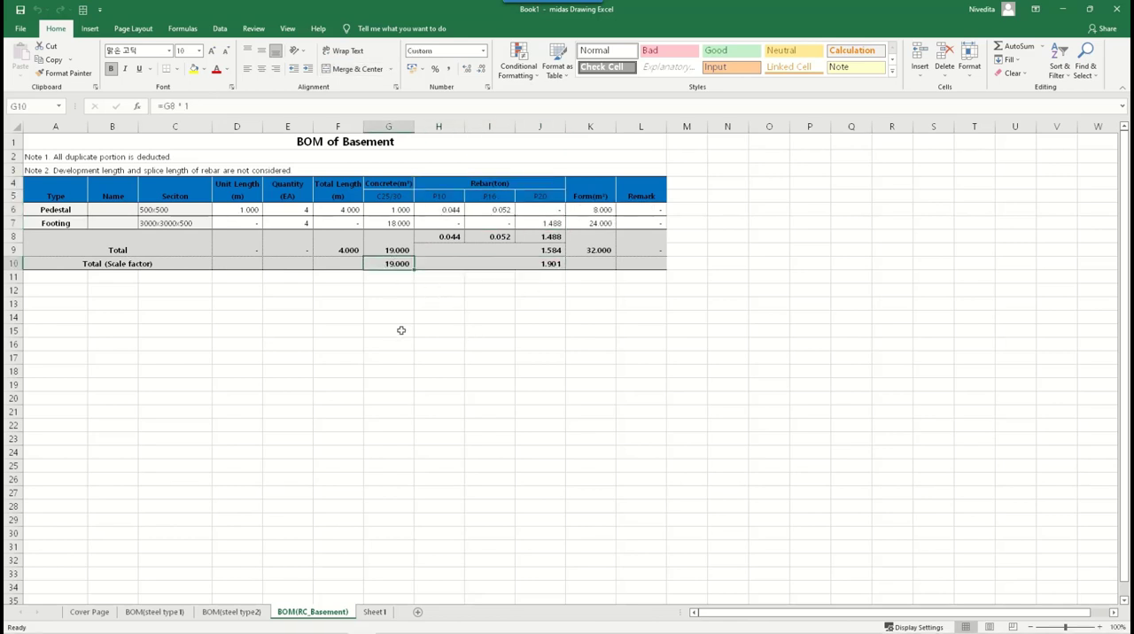
click(605, 300)
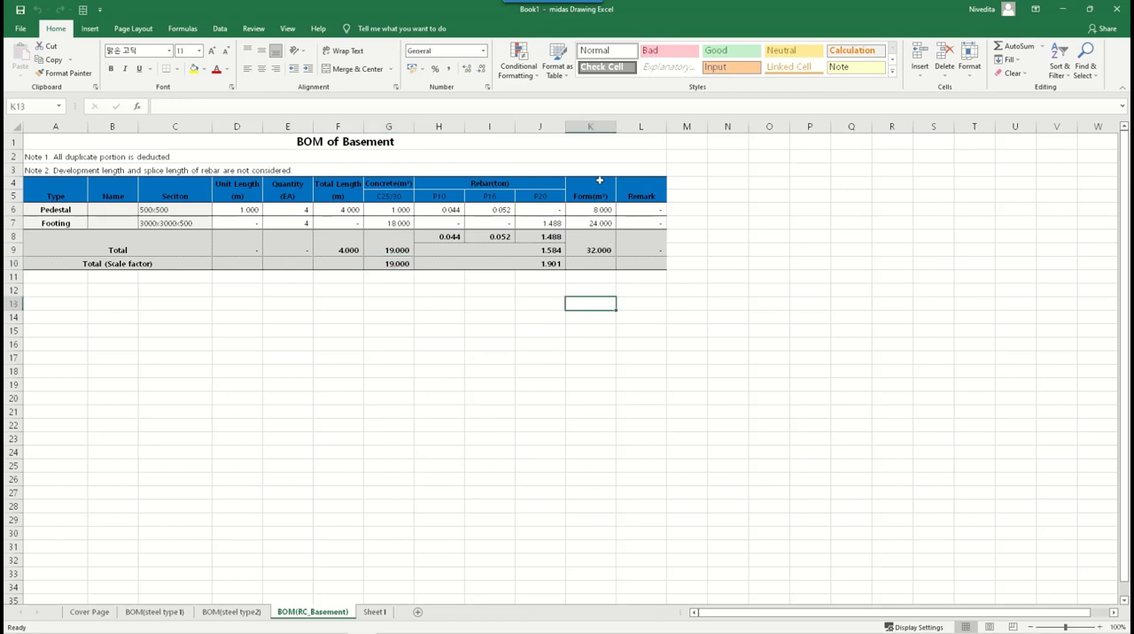
drag(598, 185, 599, 263)
drag(608, 303, 615, 328)
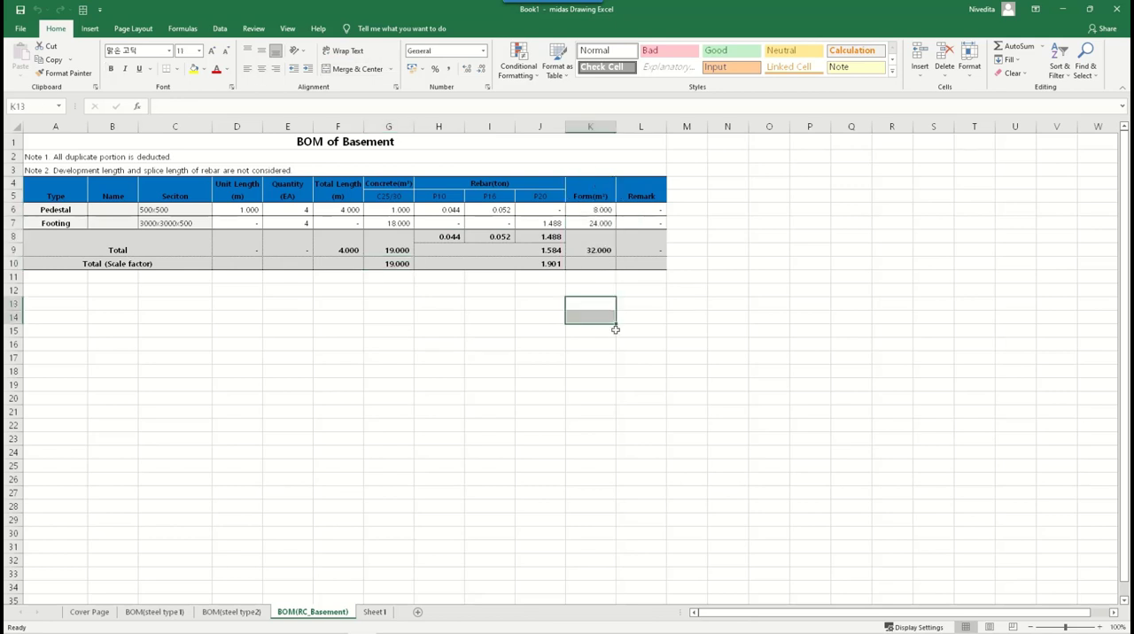
click(128, 315)
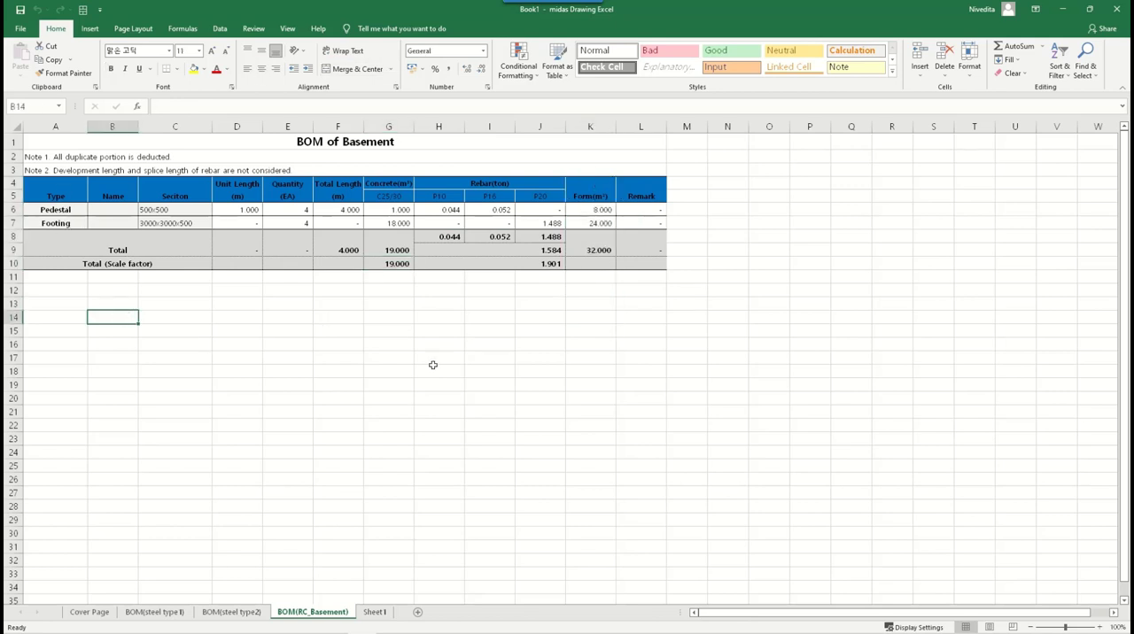
click(580, 329)
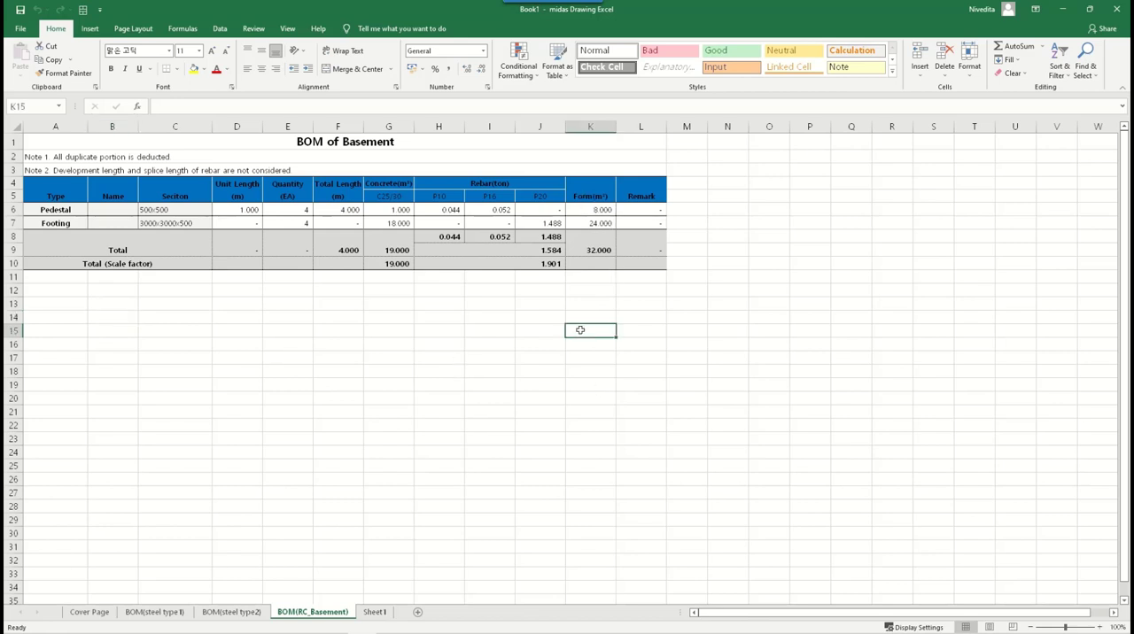